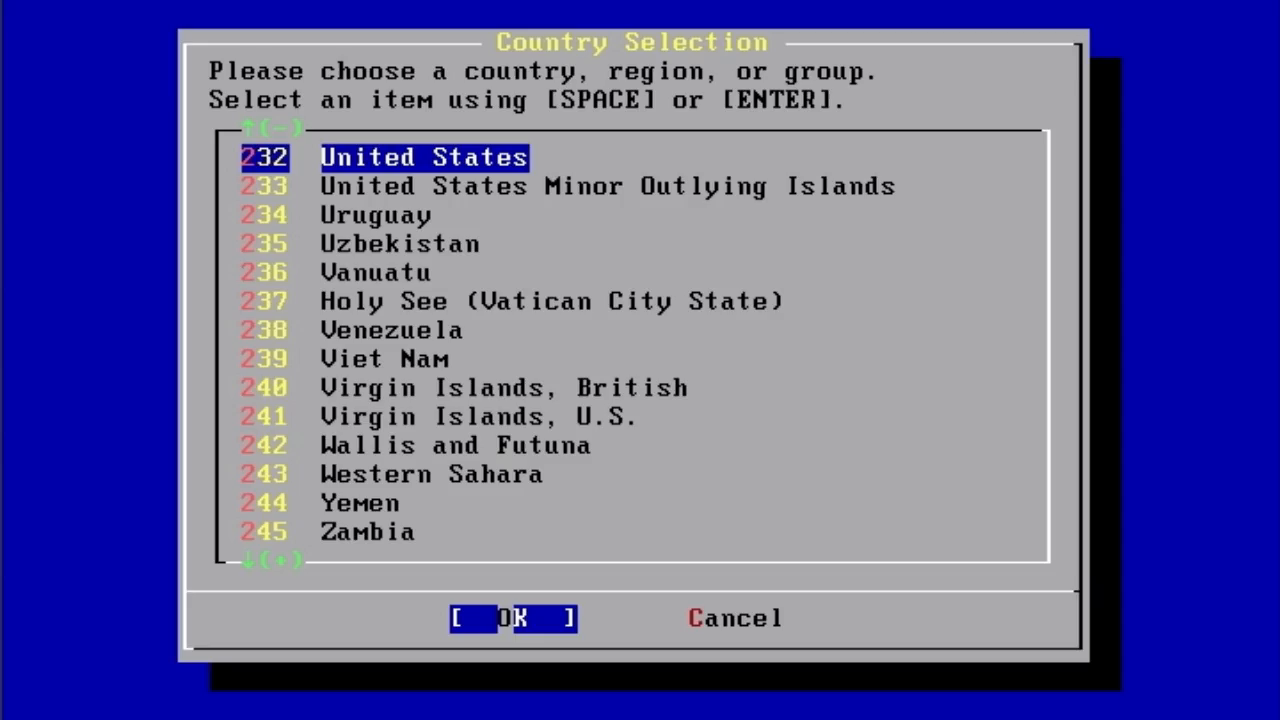
- Keep United States as the country and continue to the 8.2-RELEASE main menu
key(Return)
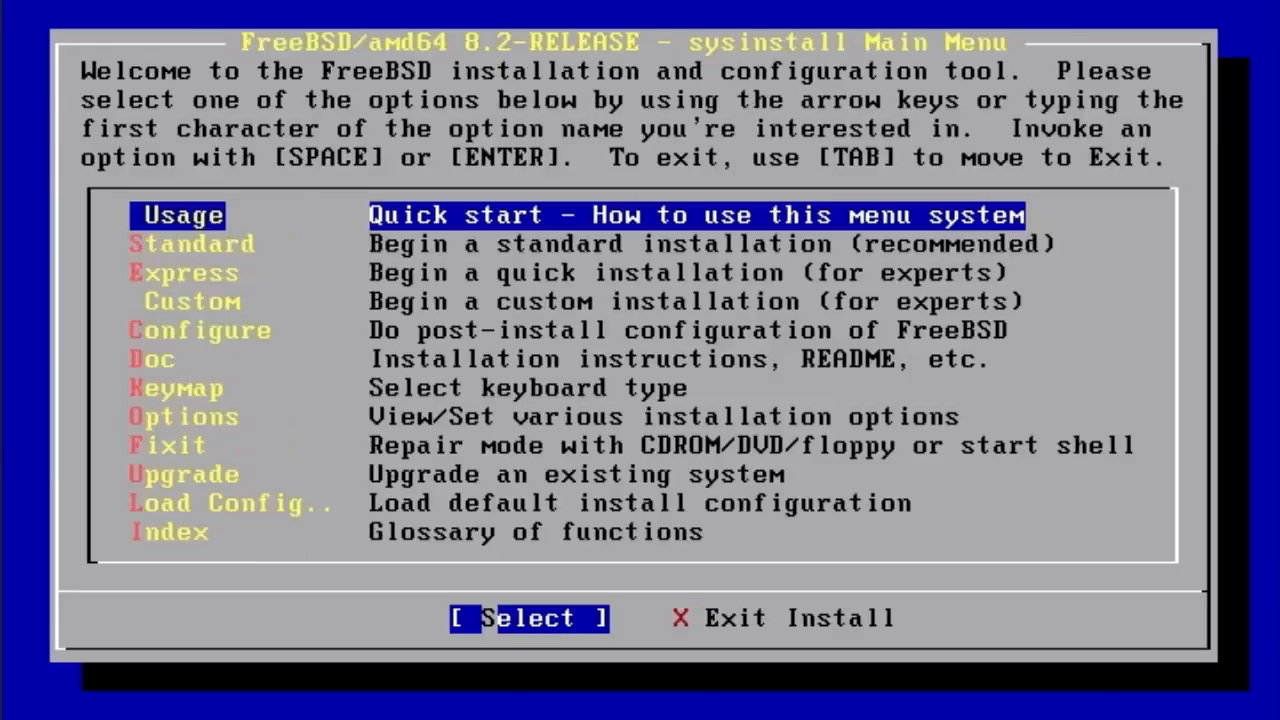
key(Down)
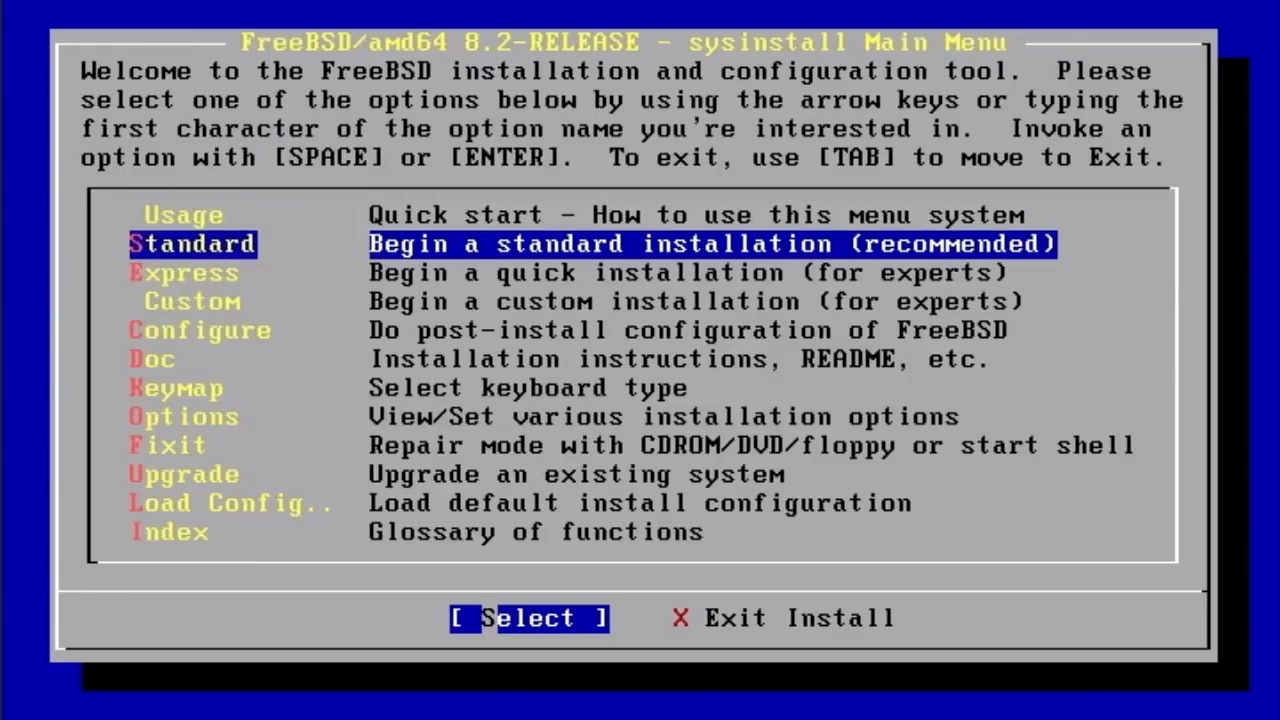
key(Down)
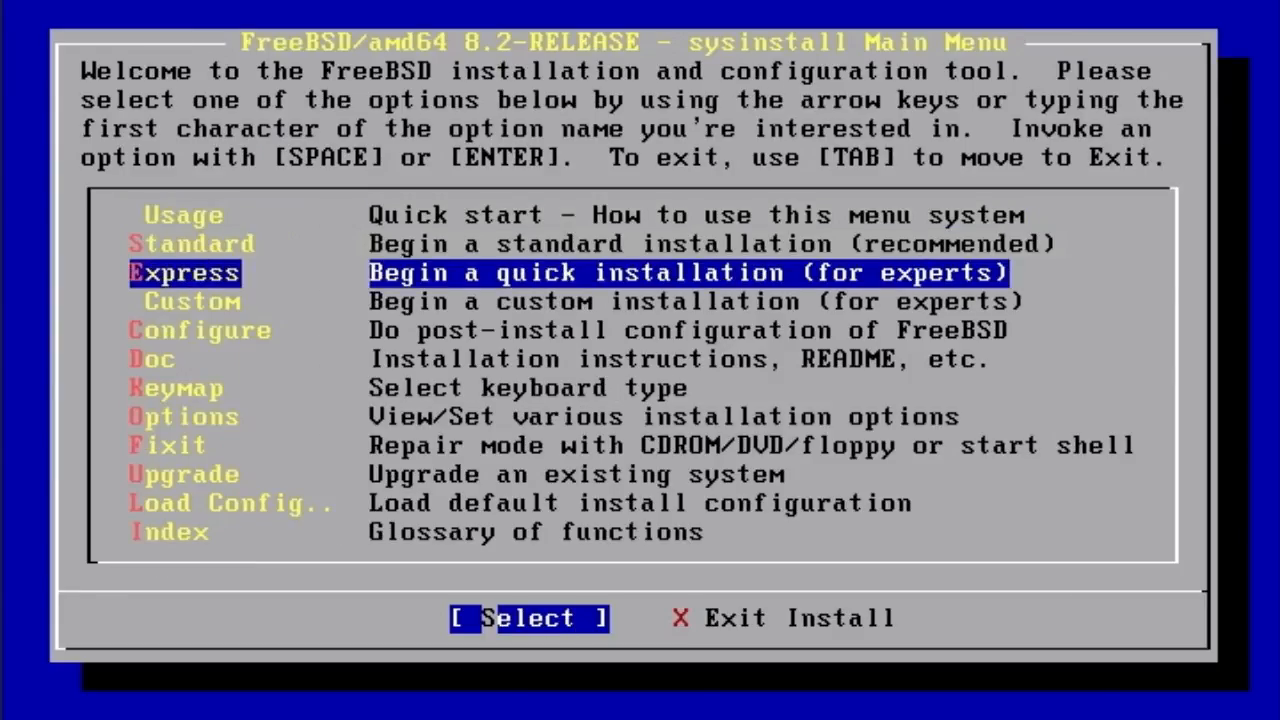
key(Up)
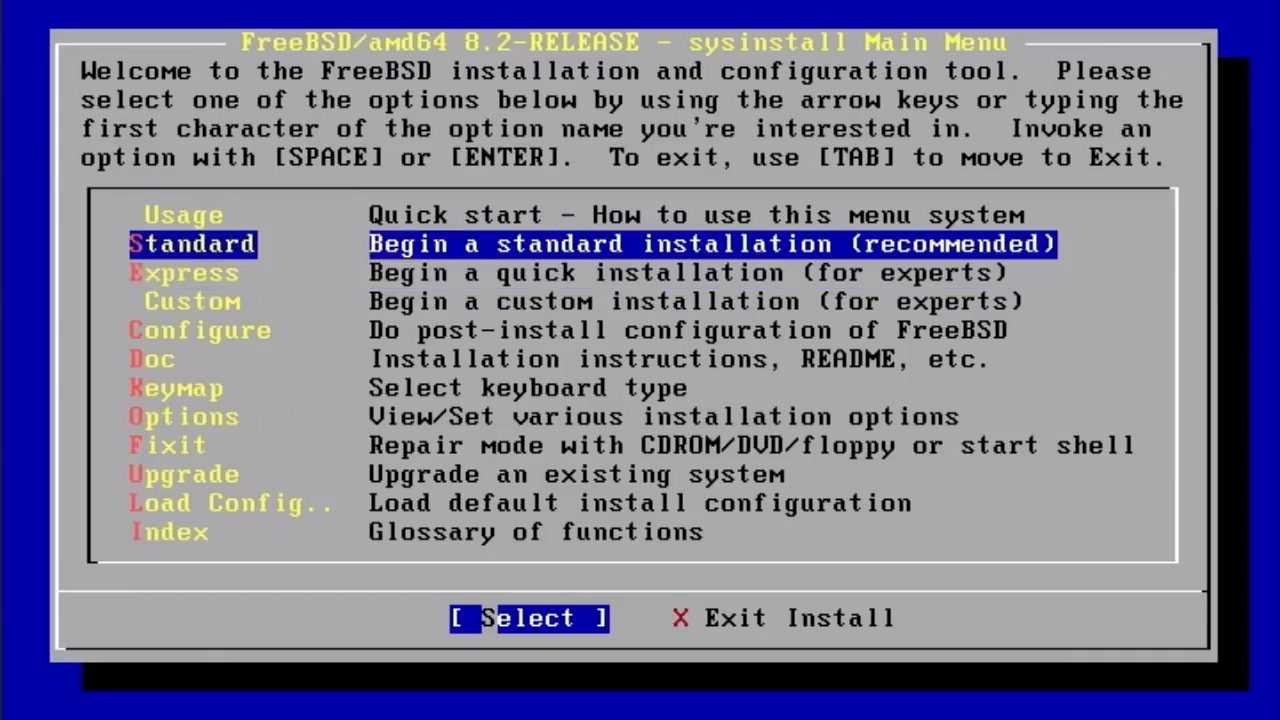
key(Down)
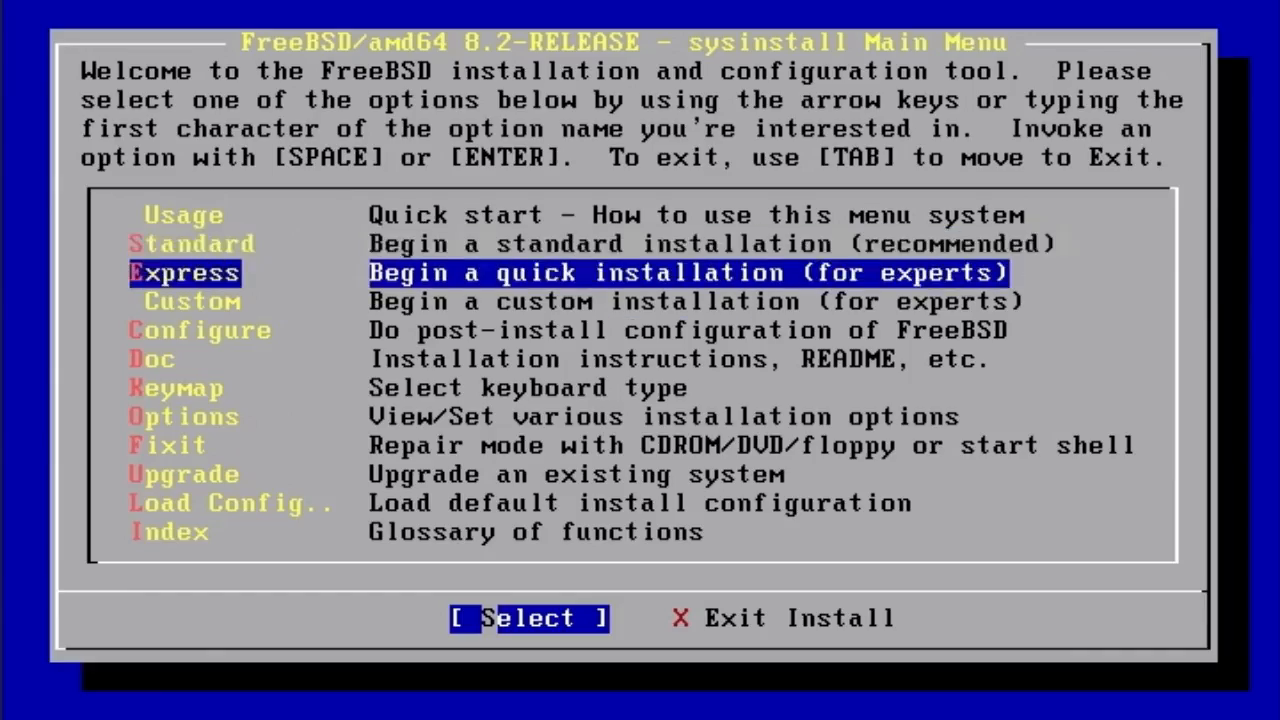
key(Up)
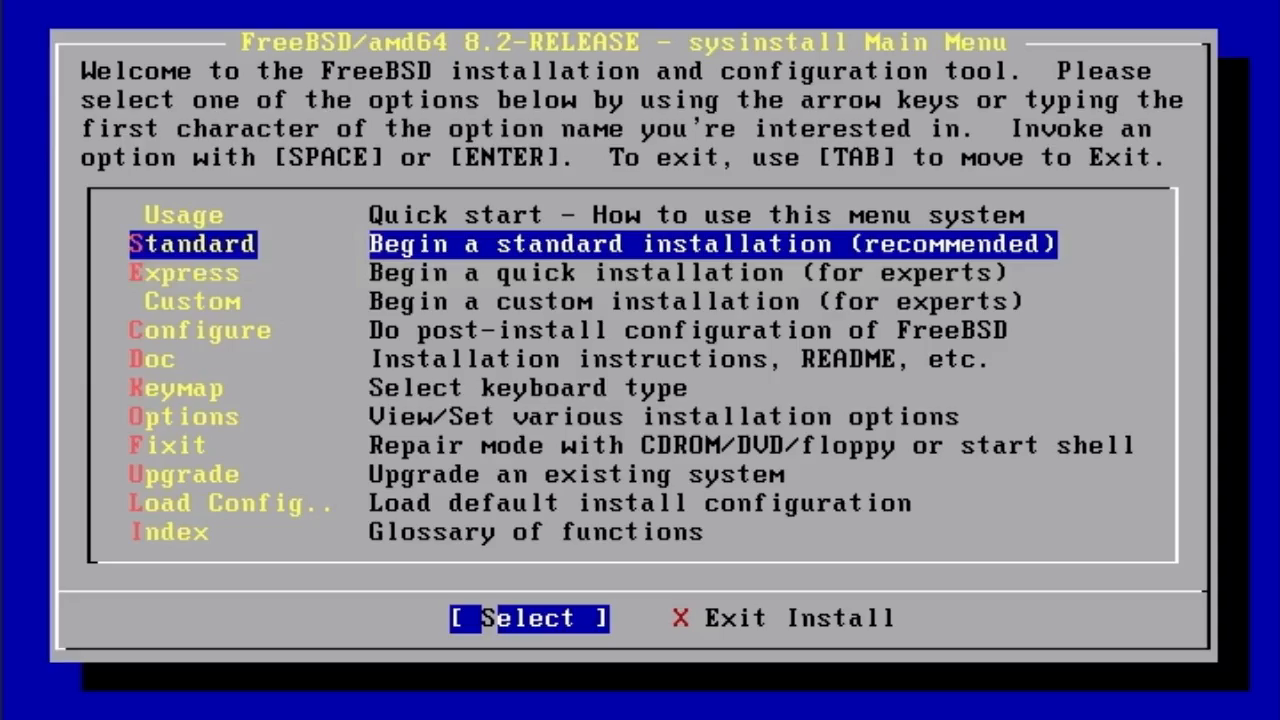
key(Down)
key(Up)
key(x)
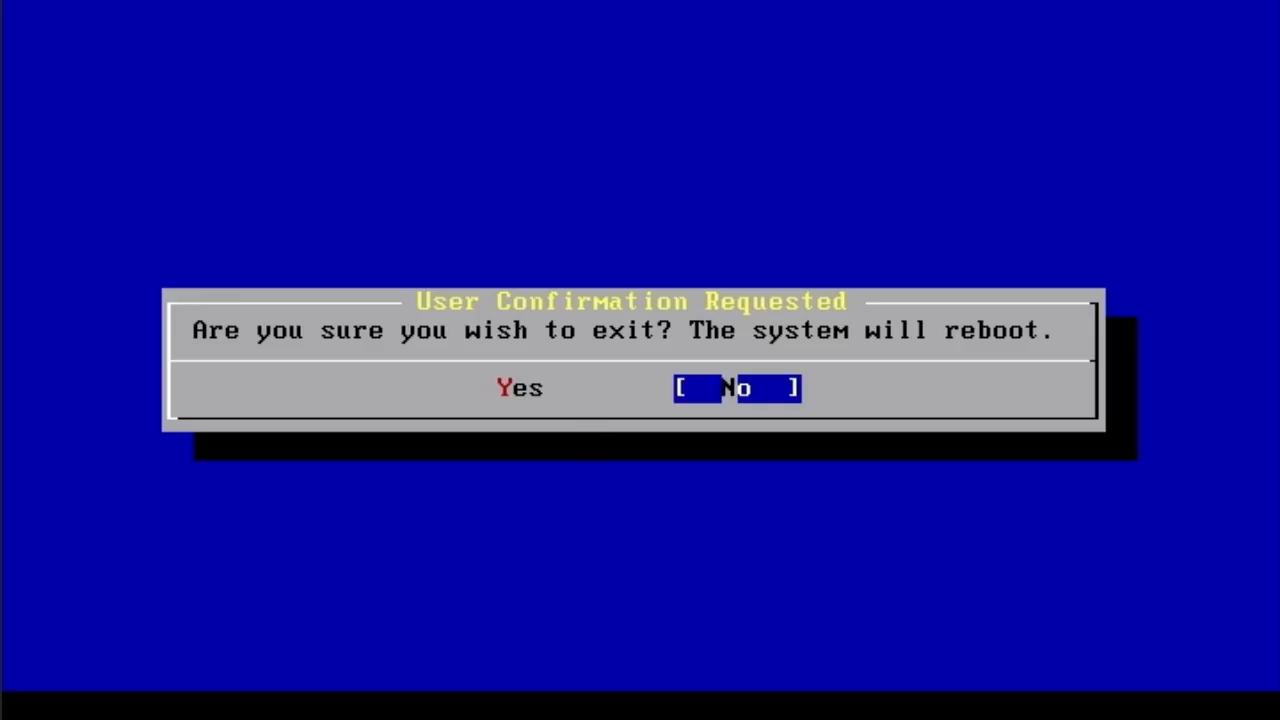
- Decline exiting sysinstall and move the Main Menu selection down to Custom
key(Return)
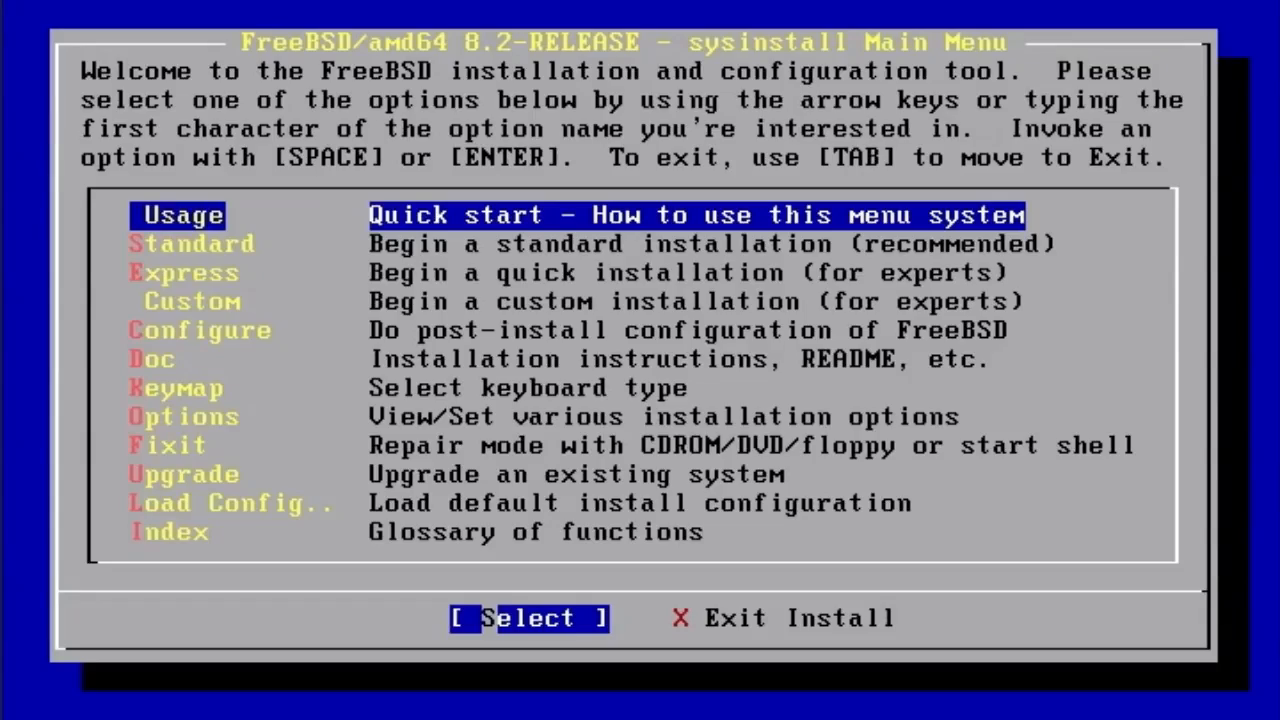
key(Down)
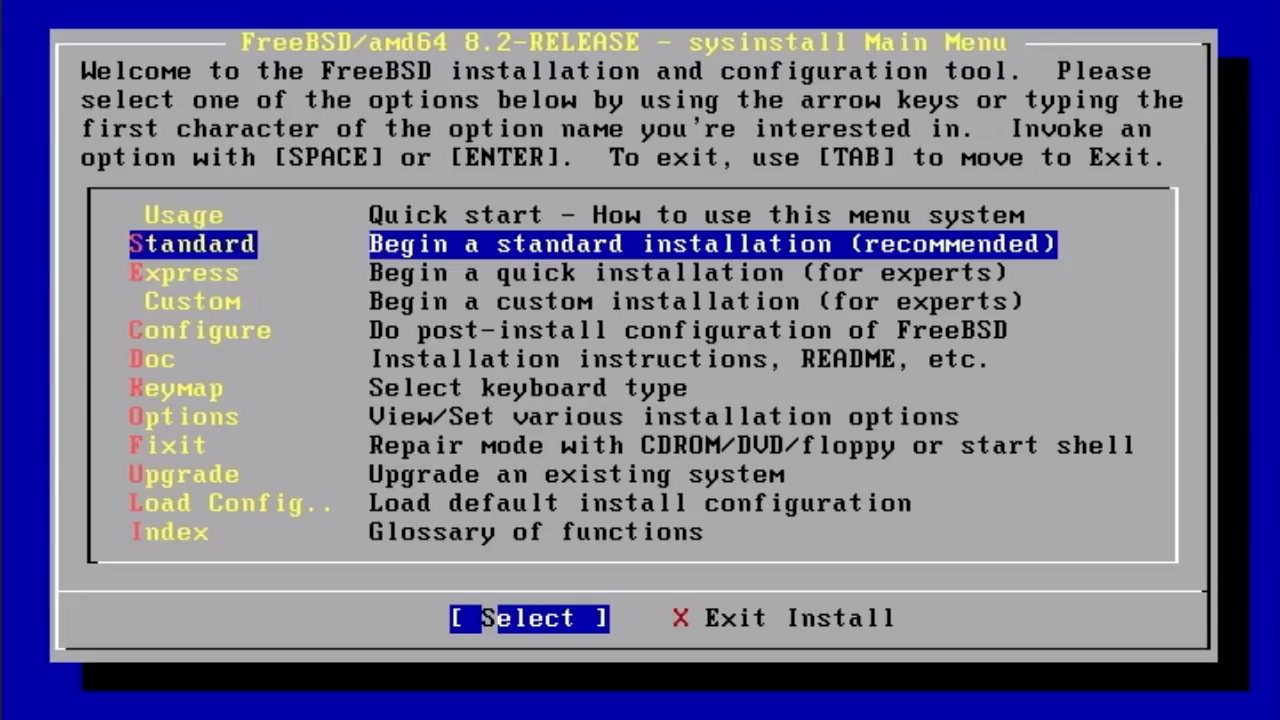
key(Down)
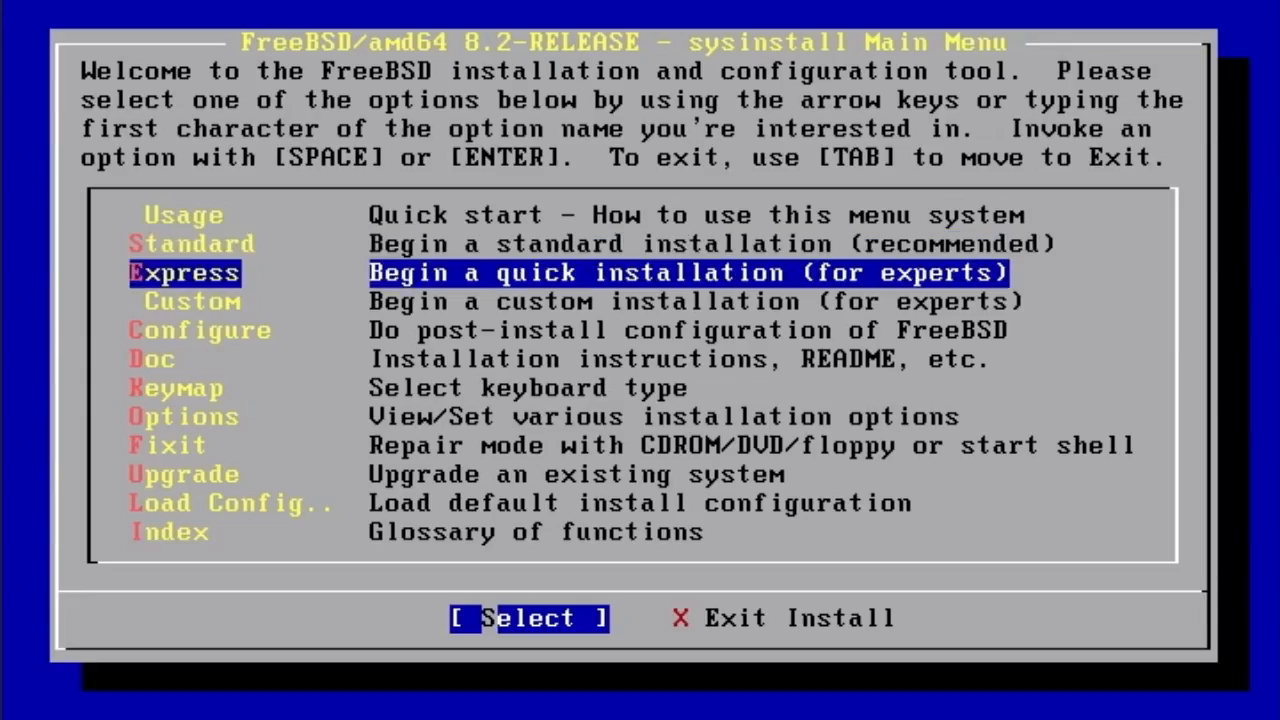
key(Down)
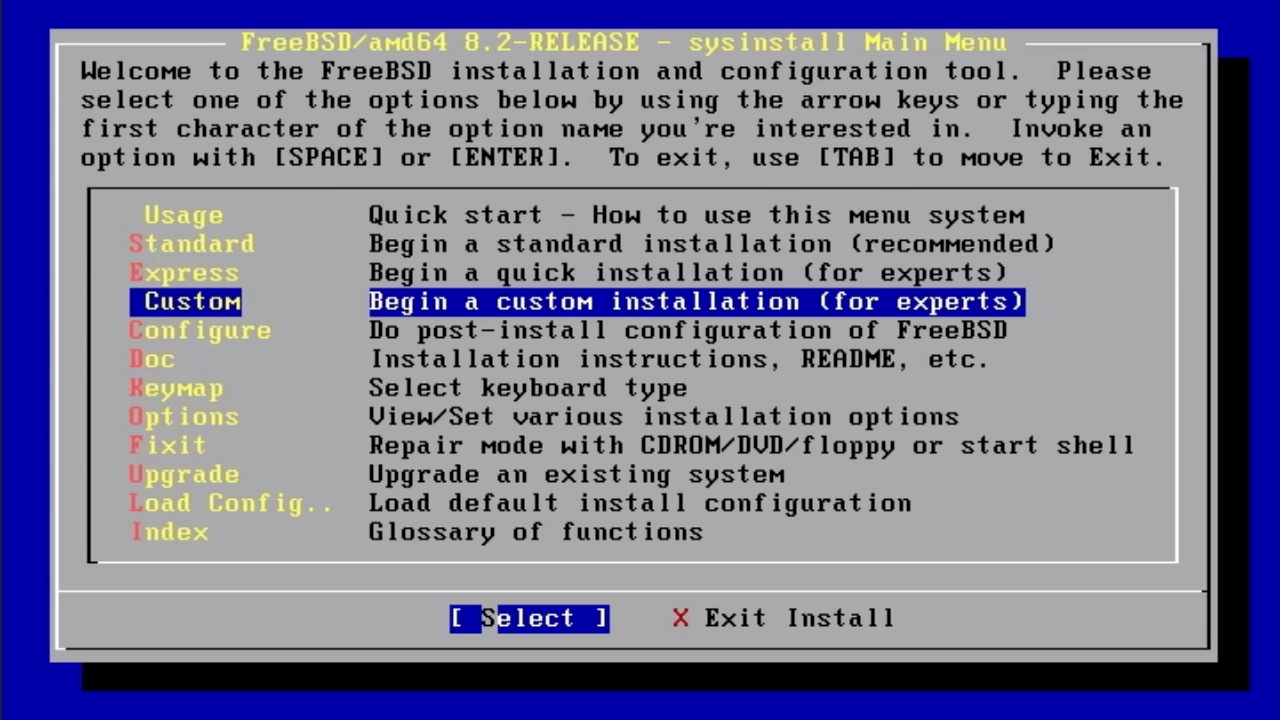
- Set IPv6 configuration to YES in the Options editor and return to the main menu
key(Down)
key(Down)
key(Down)
key(Down)
key(Return)
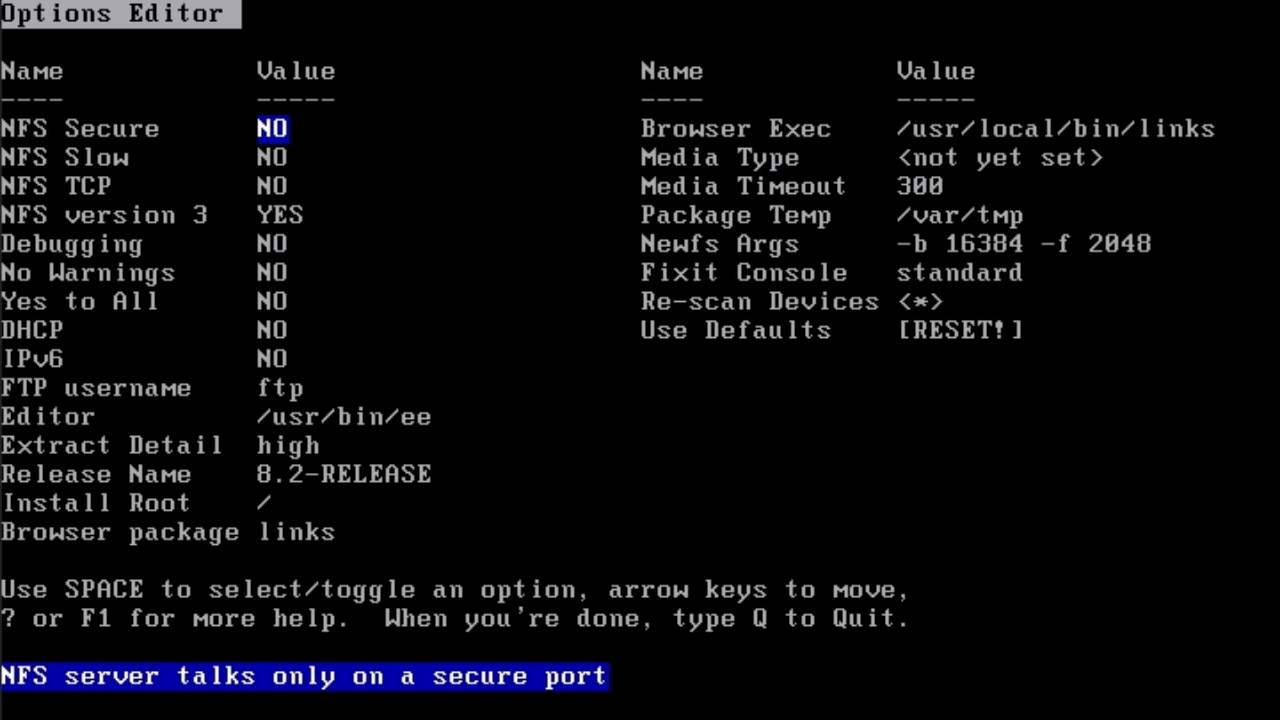
key(Down)
key(Down)
key(Down)
key(Down)
key(Down)
key(Down)
key(Down)
key(Down)
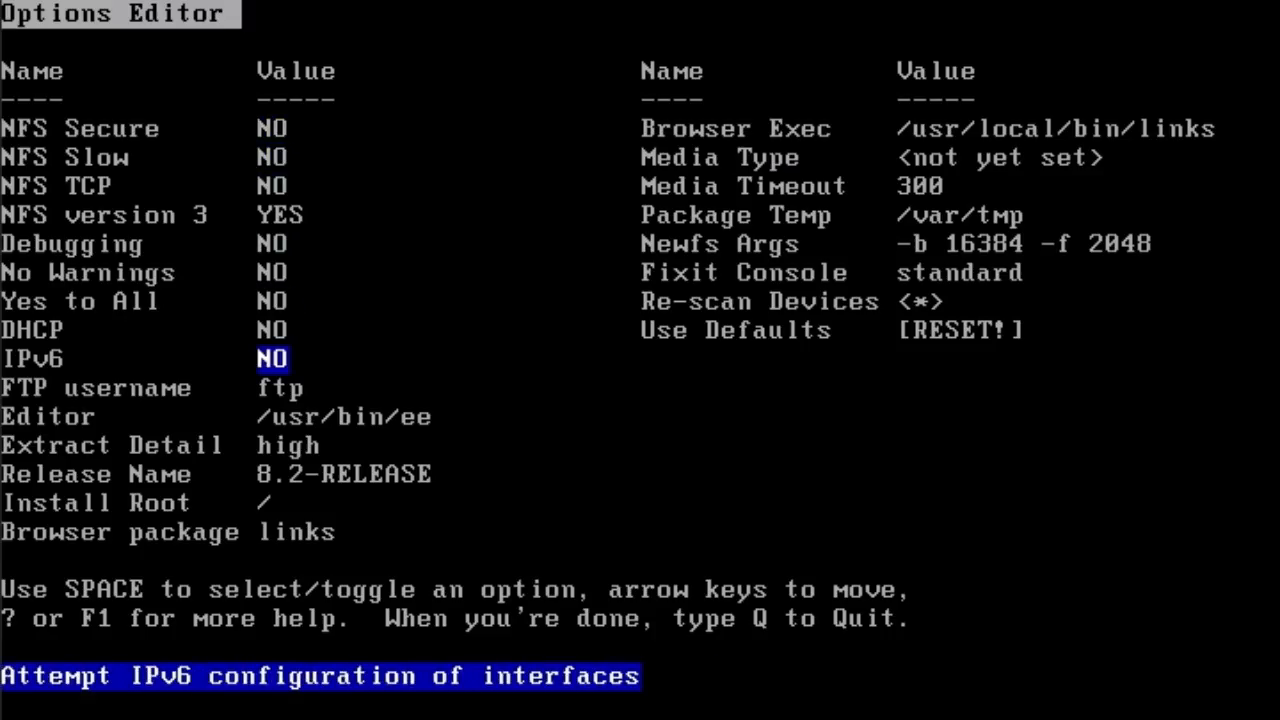
key(space)
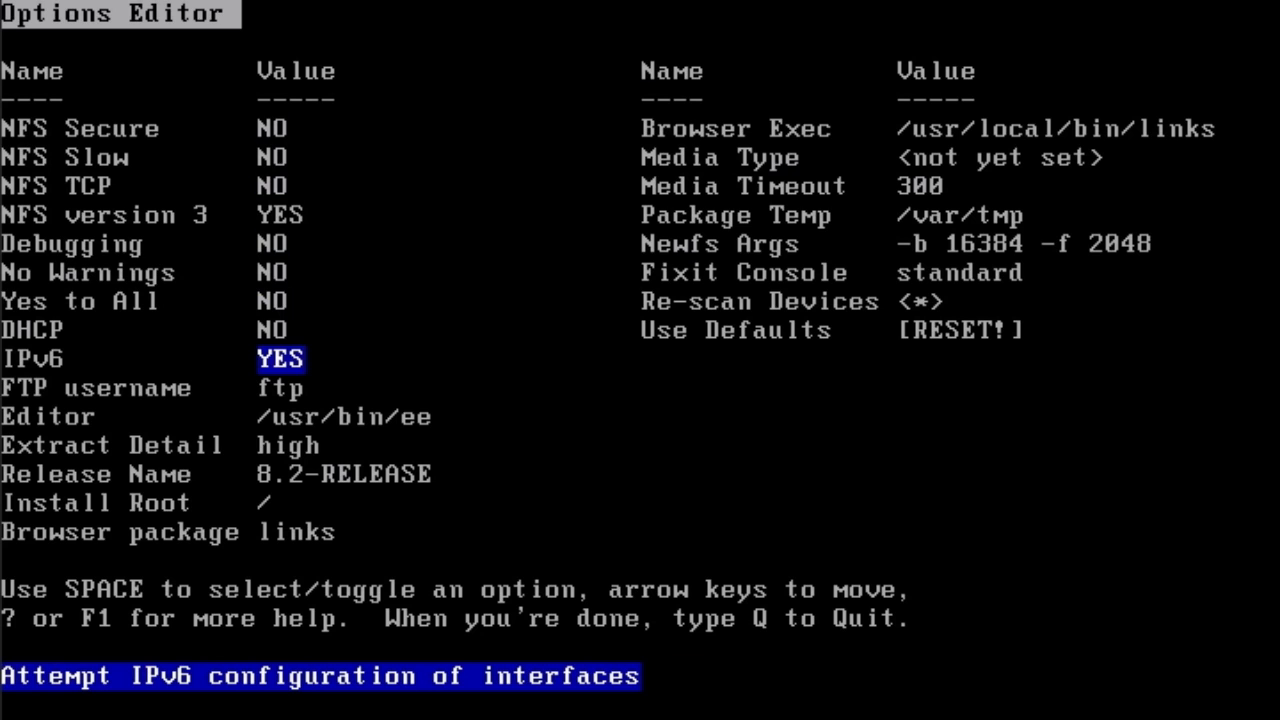
key(q)
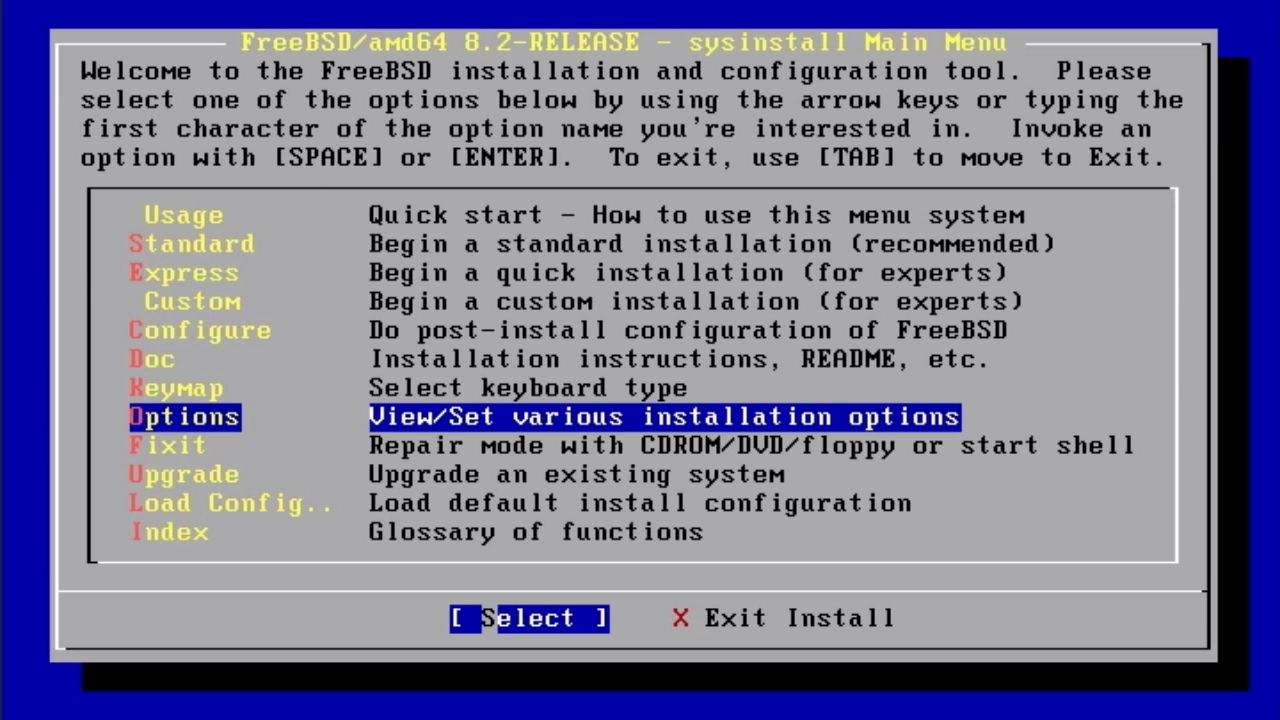
- Start a Custom installation and choose Partition to list drives da0 and da1
key(Up)
key(Up)
key(Up)
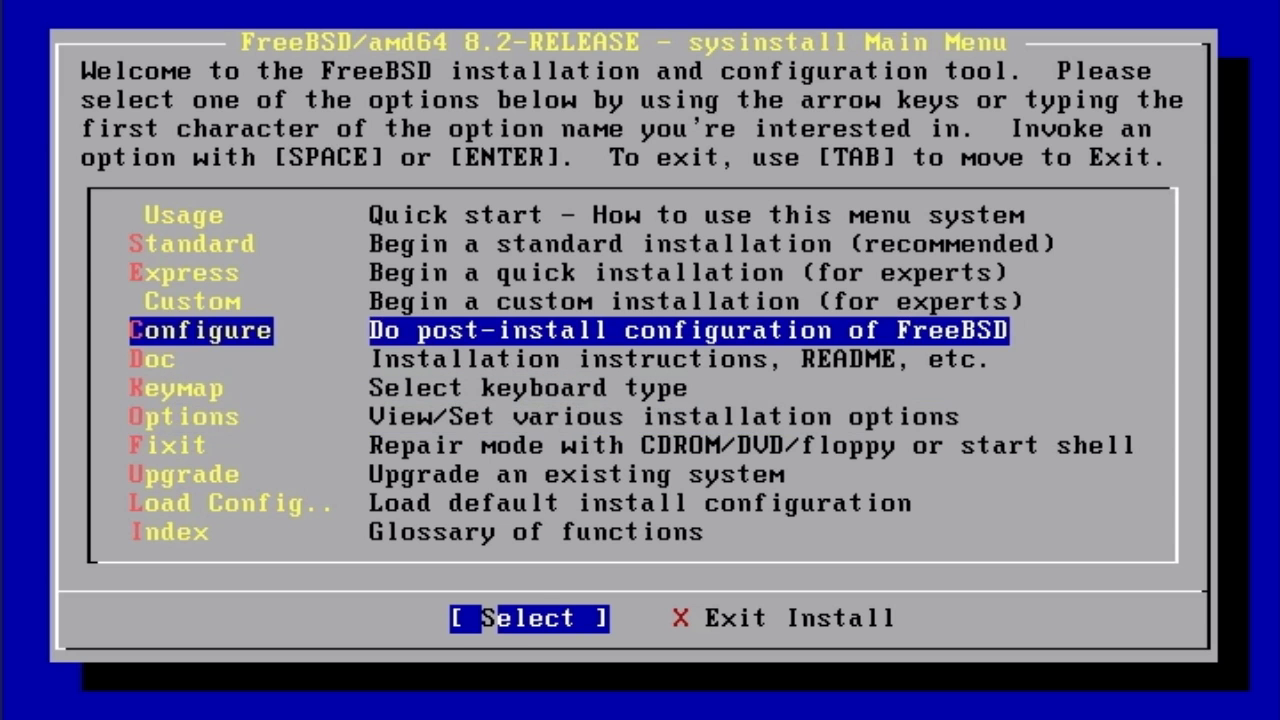
key(Up)
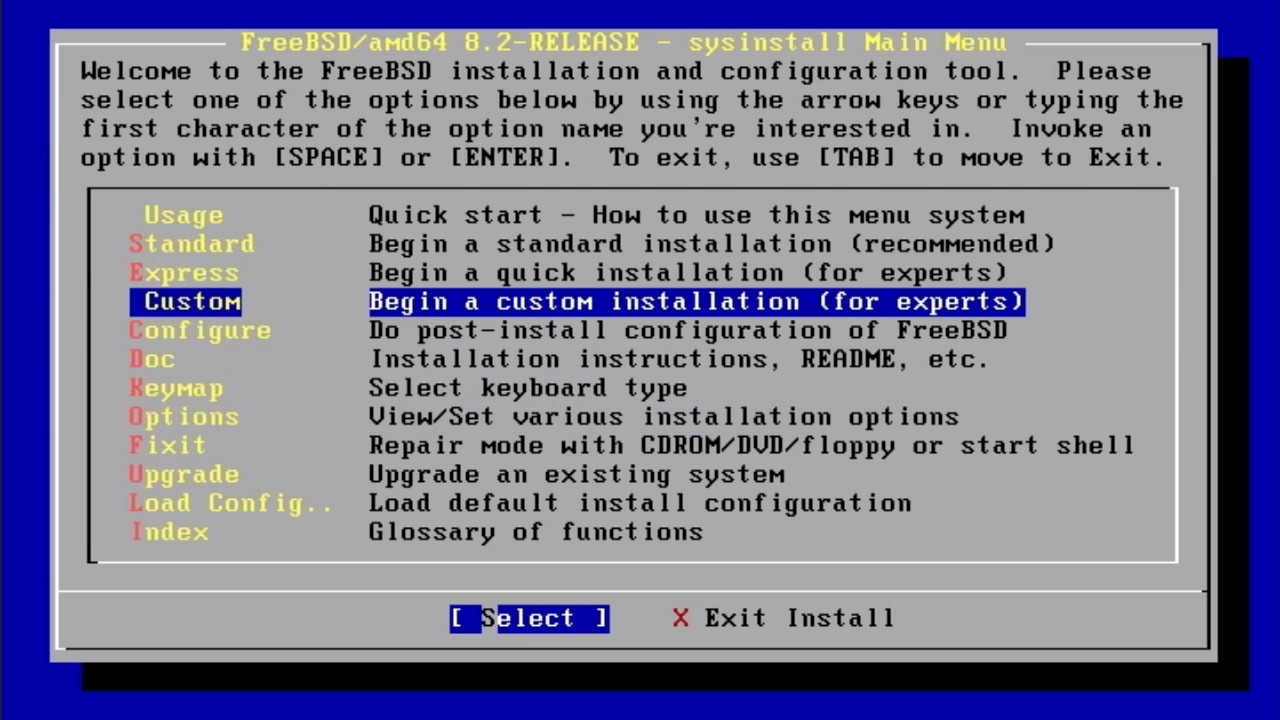
key(Return)
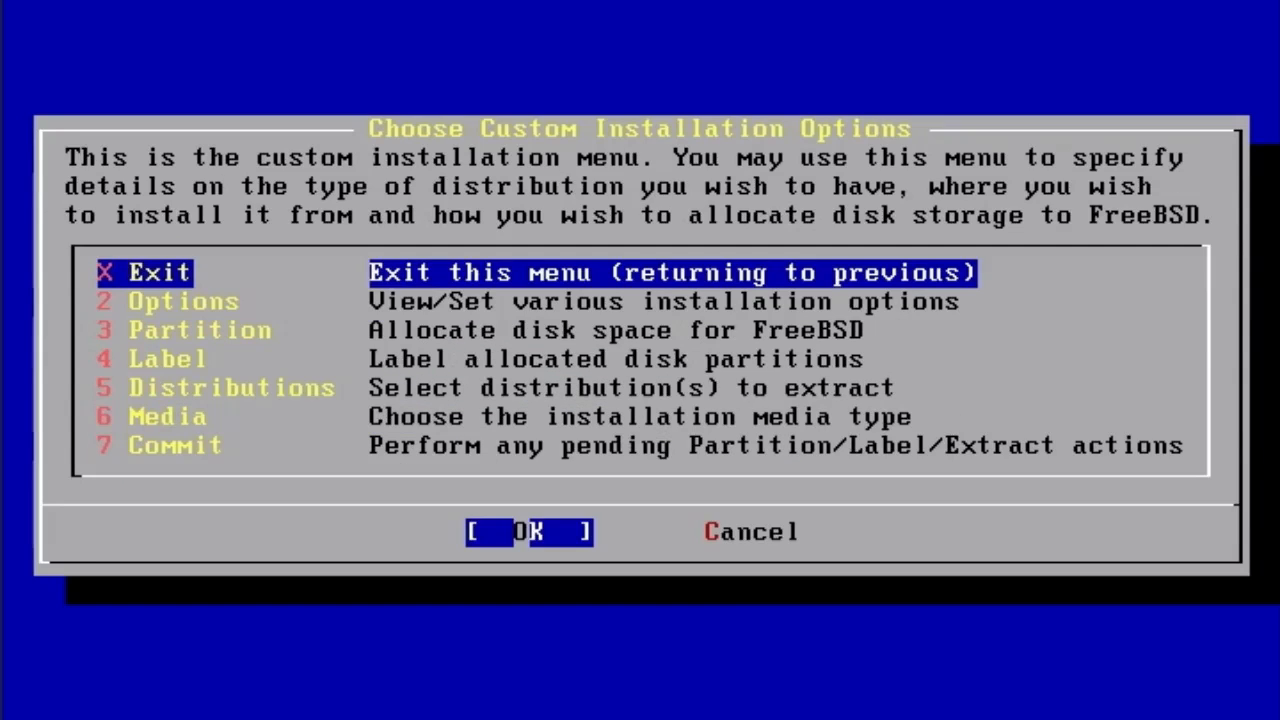
key(Down)
key(Down)
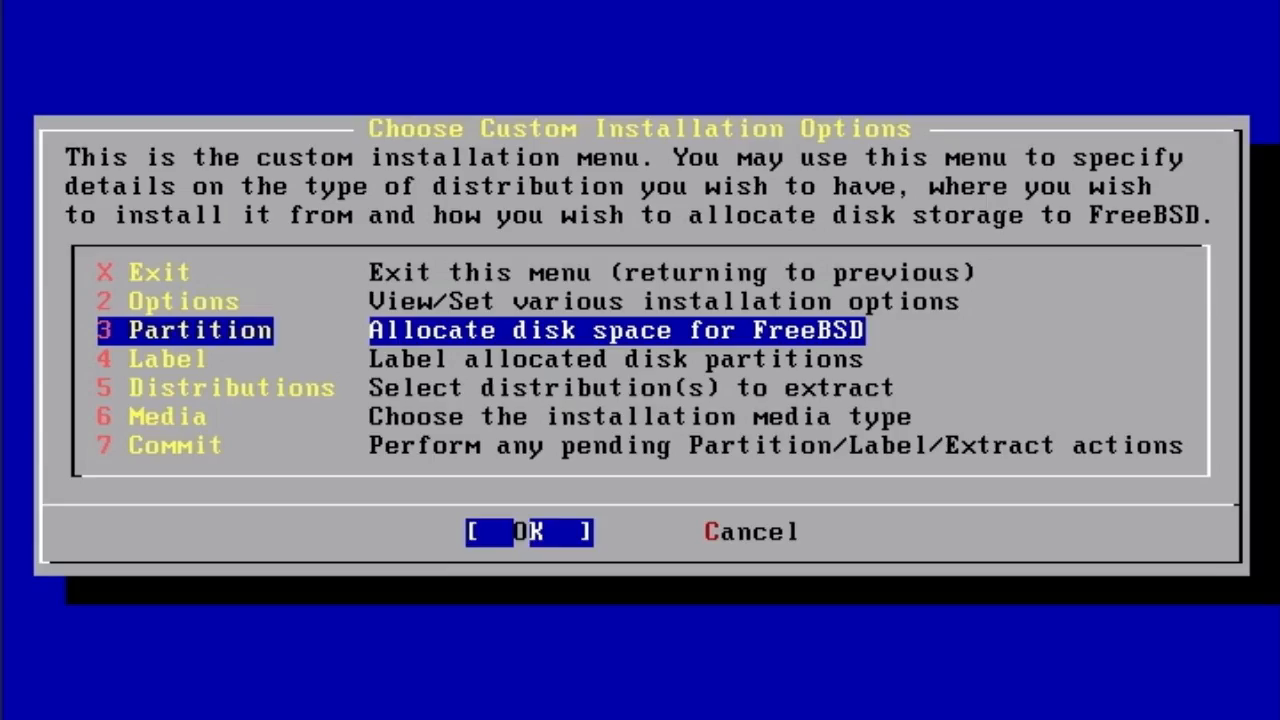
key(Return)
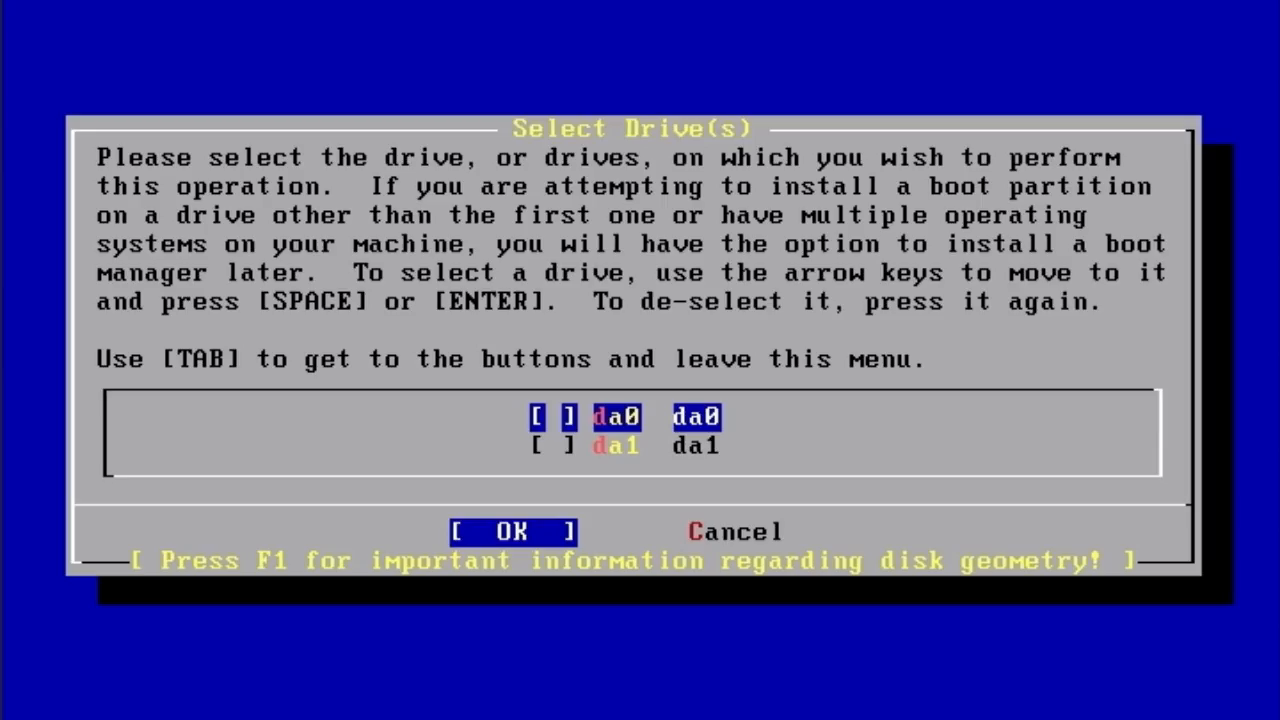
- Mark slice da0s1 bootable and install the FreeBSD Boot Manager on da0
key(Return)
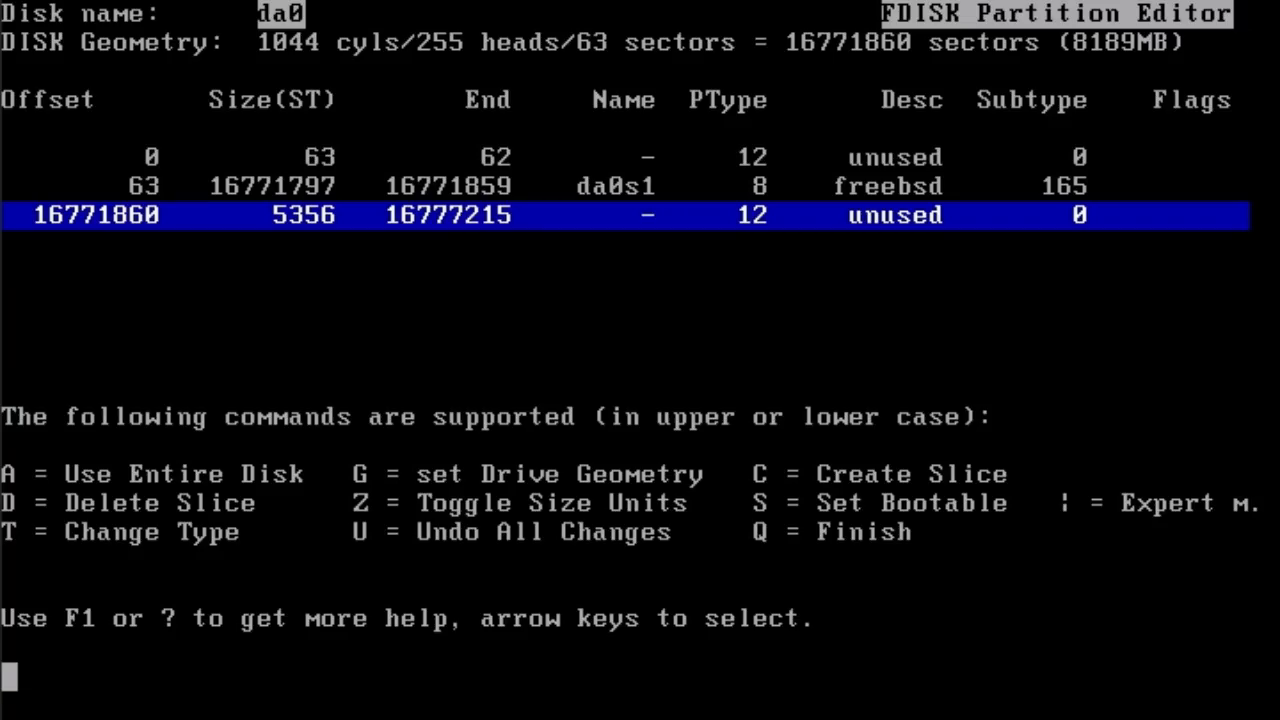
key(Up)
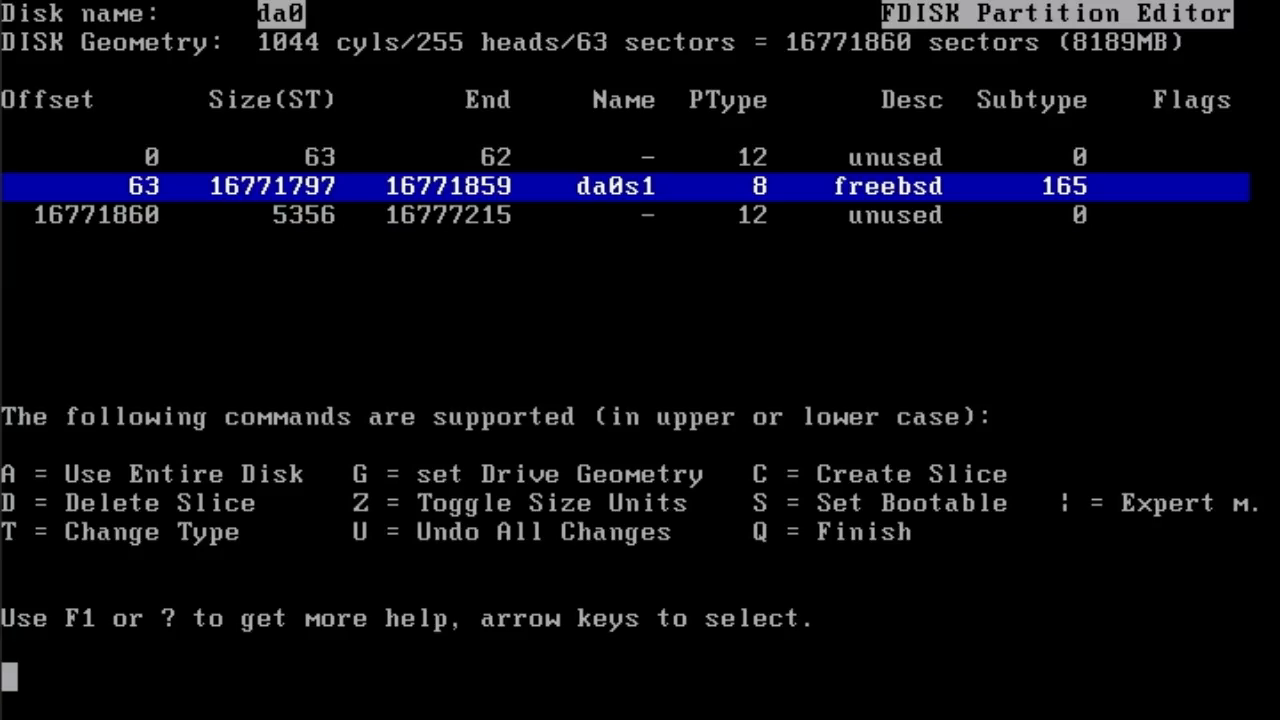
key(s)
key(q)
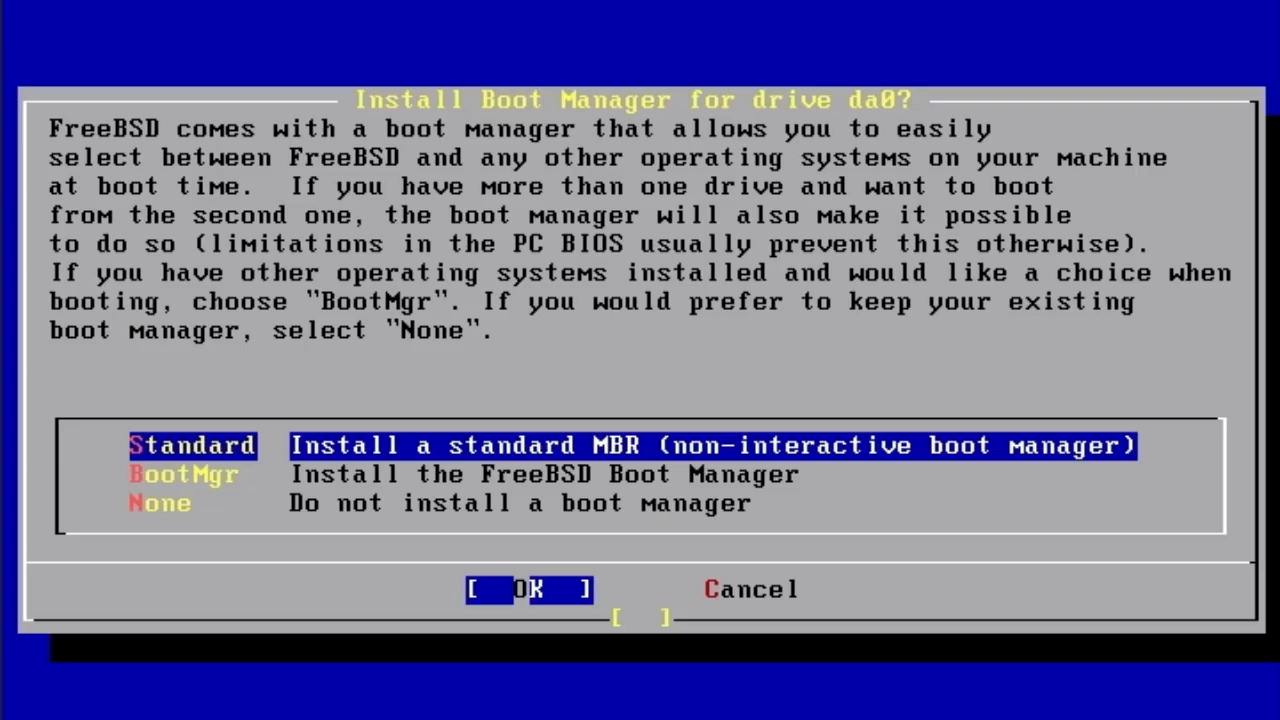
key(Down)
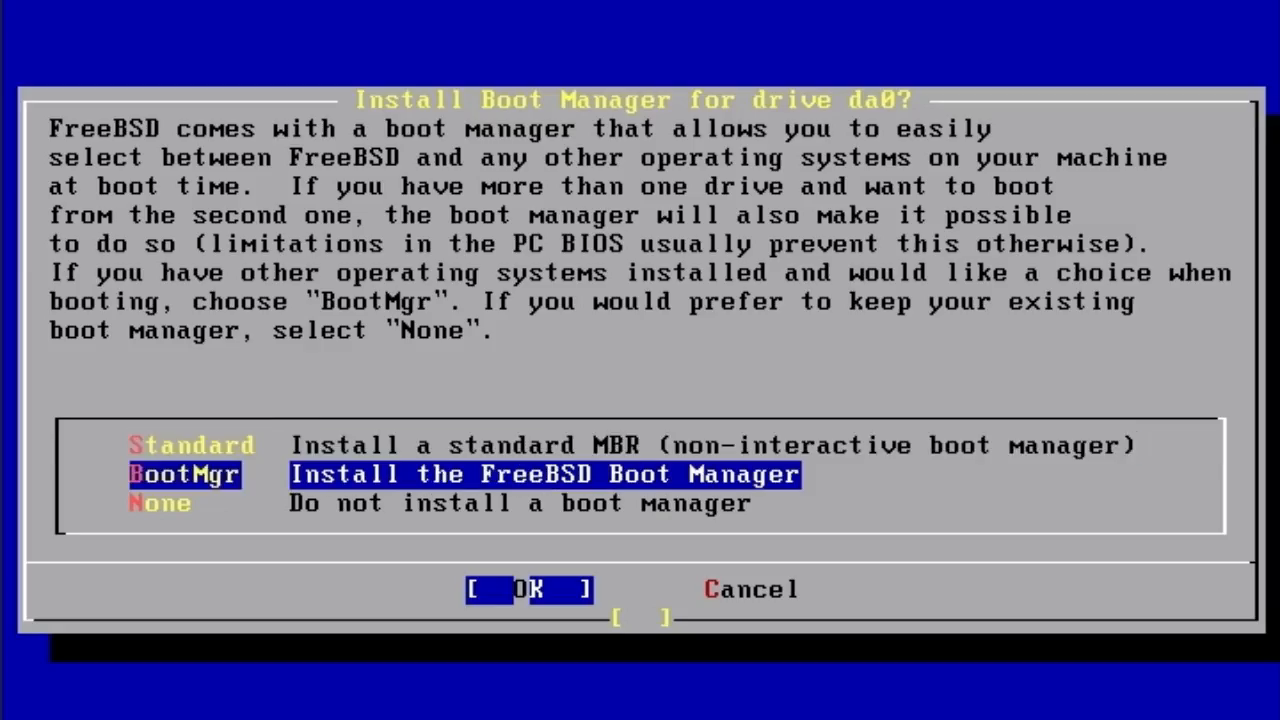
key(Return)
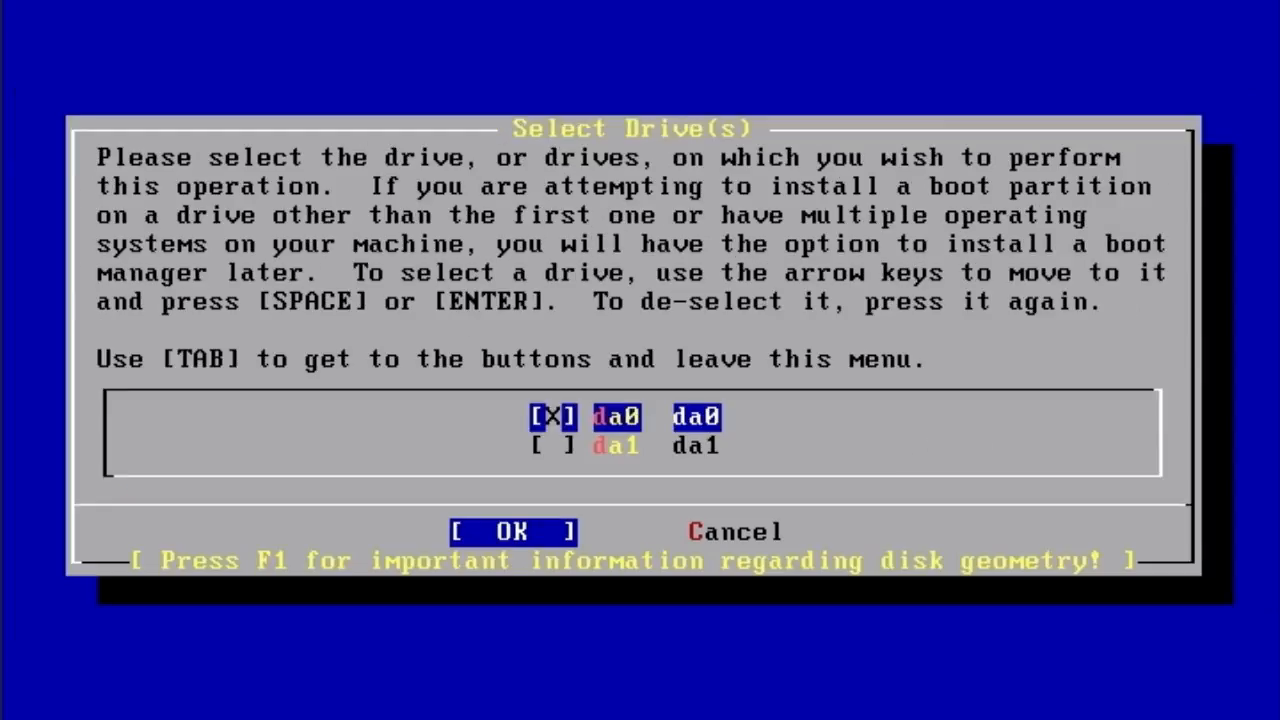
key(Down)
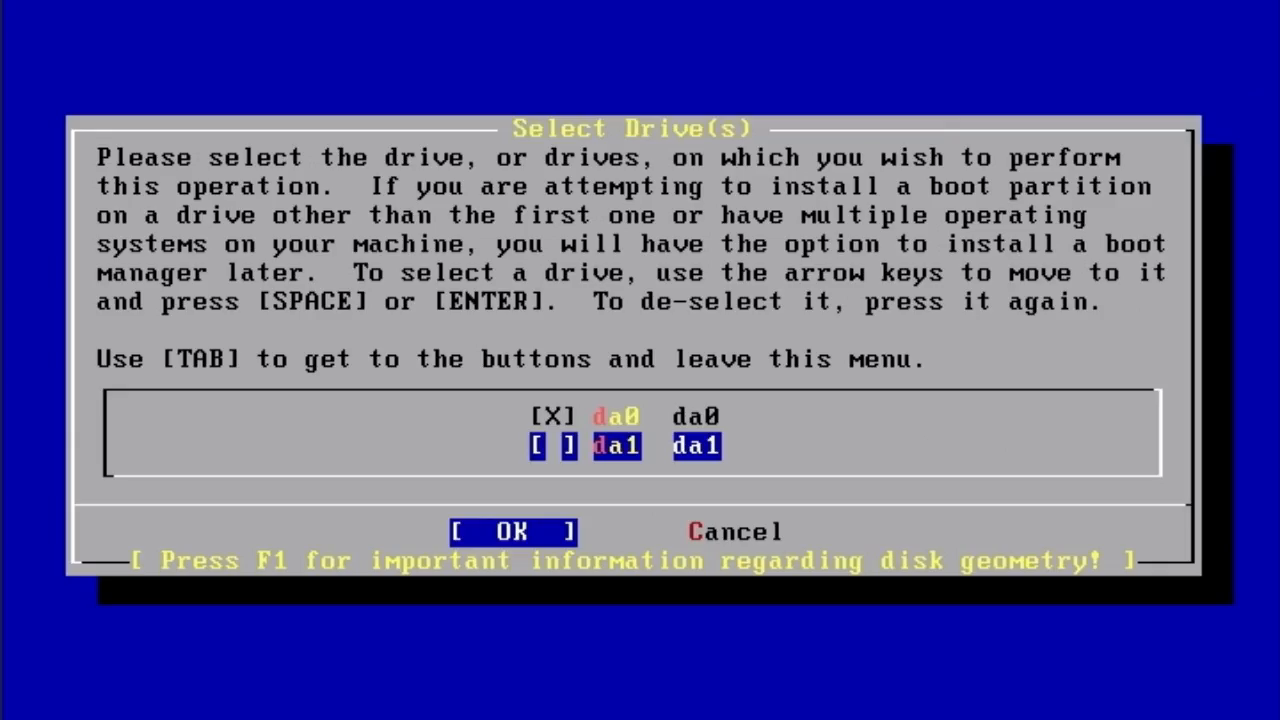
- Give all of da1 to a single FreeBSD slice, da1s1, with no boot manager
key(Return)
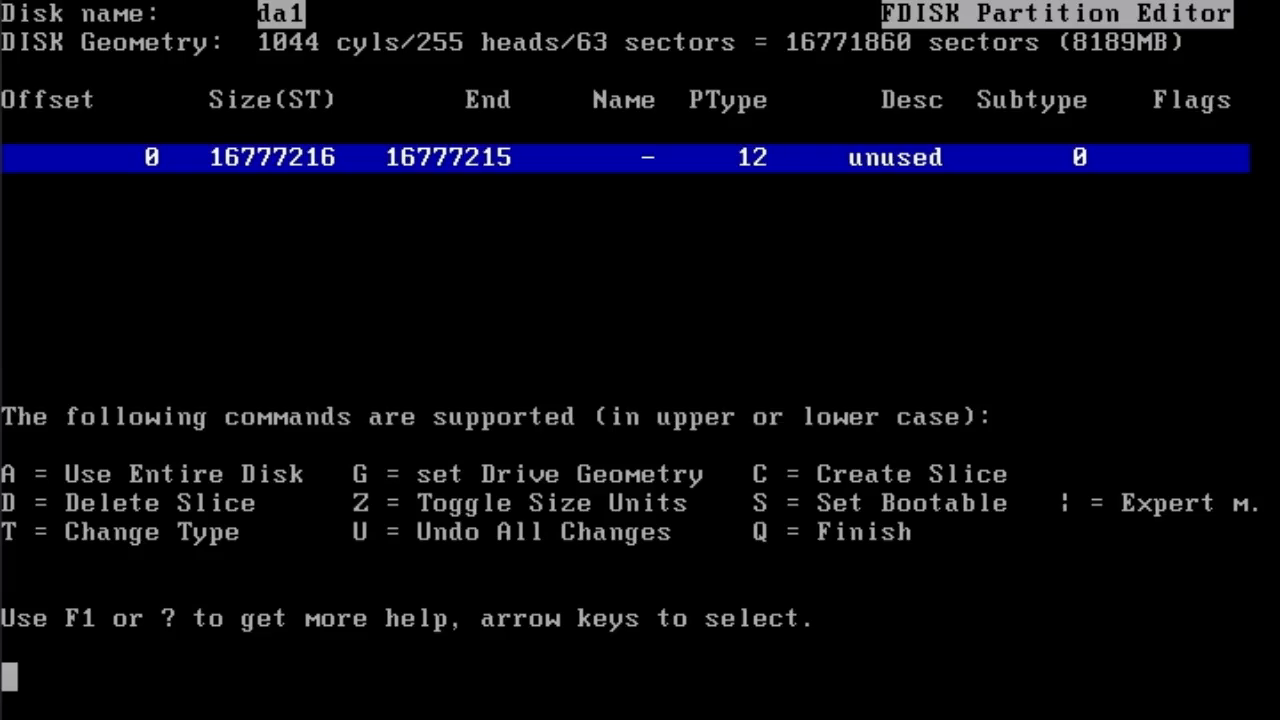
key(a)
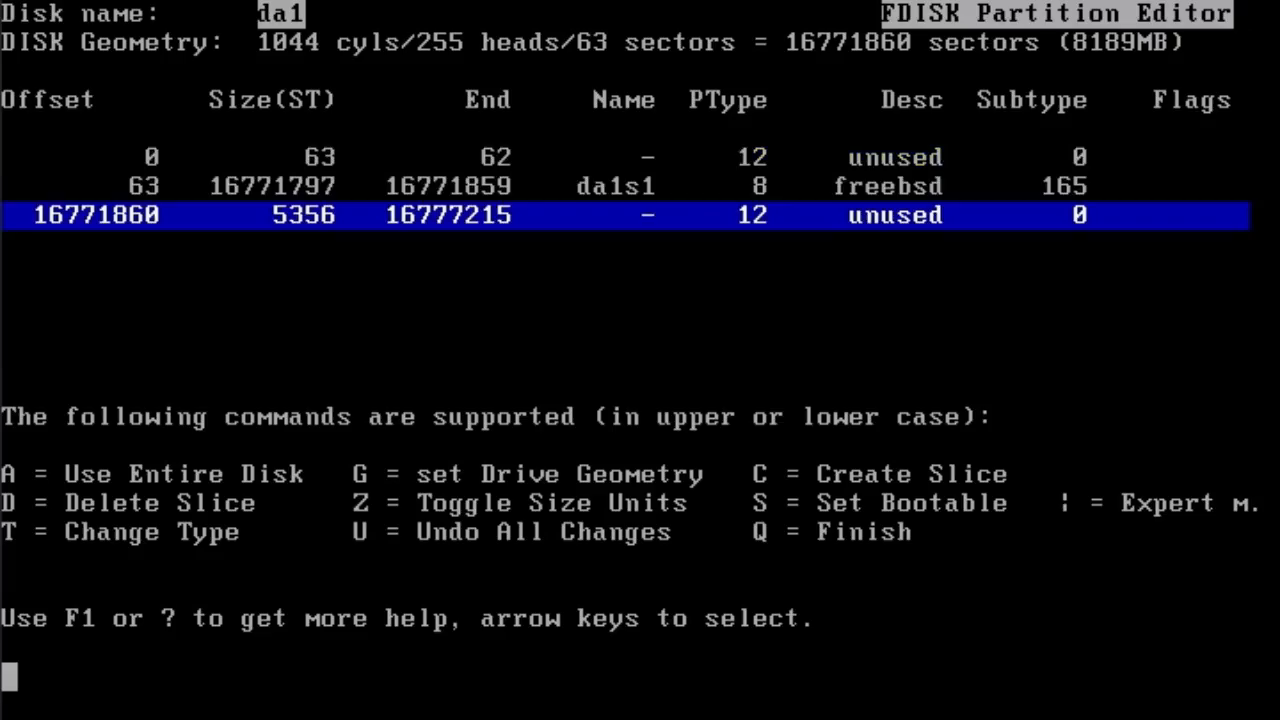
key(Up)
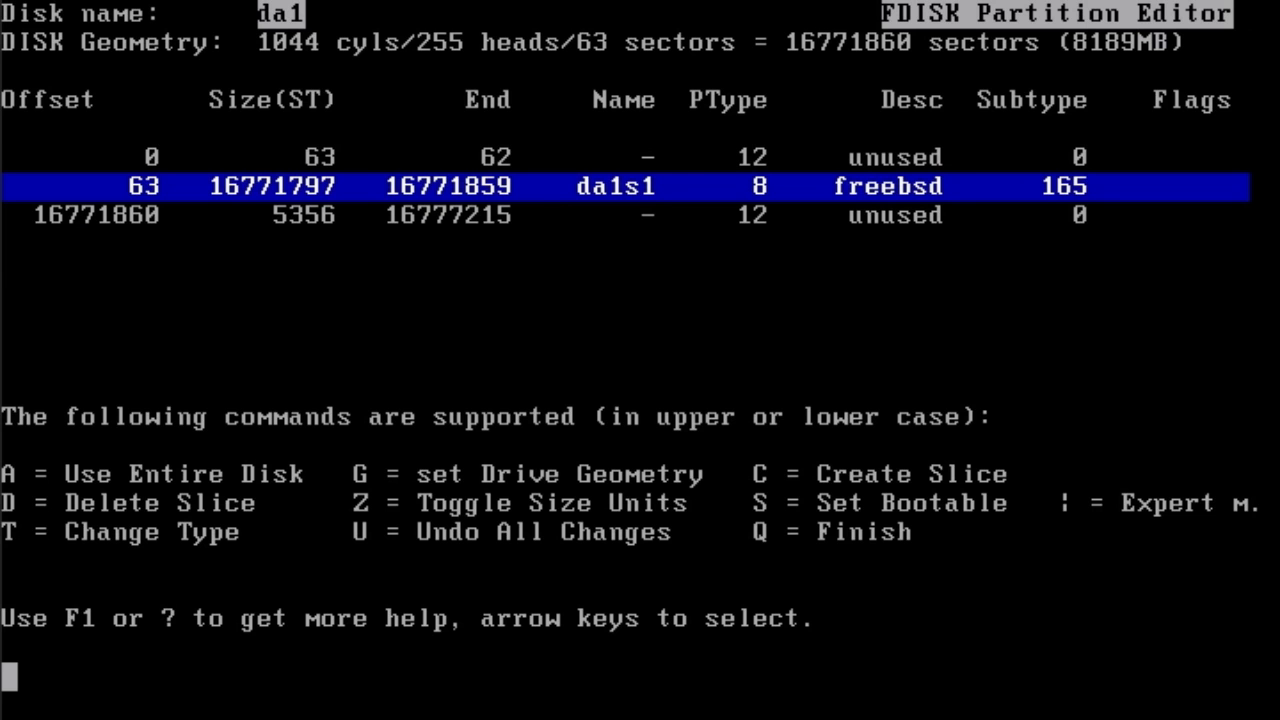
key(q)
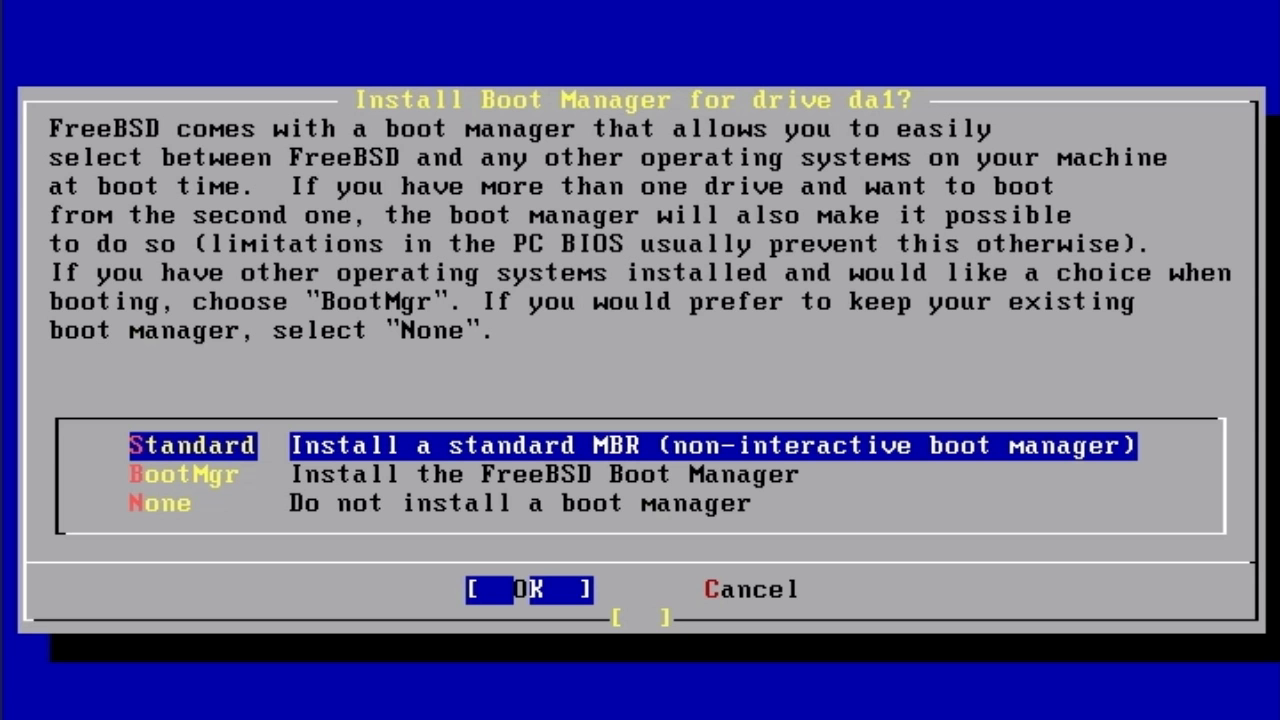
key(Down)
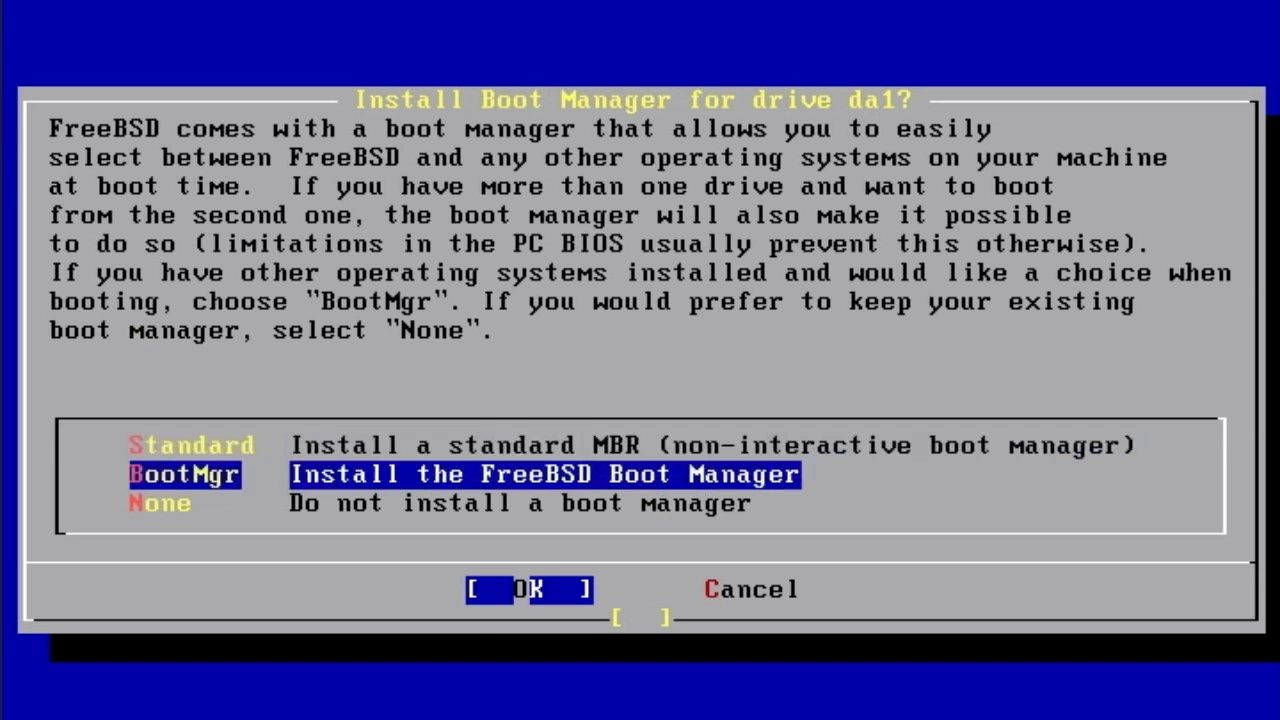
key(Down)
key(Return)
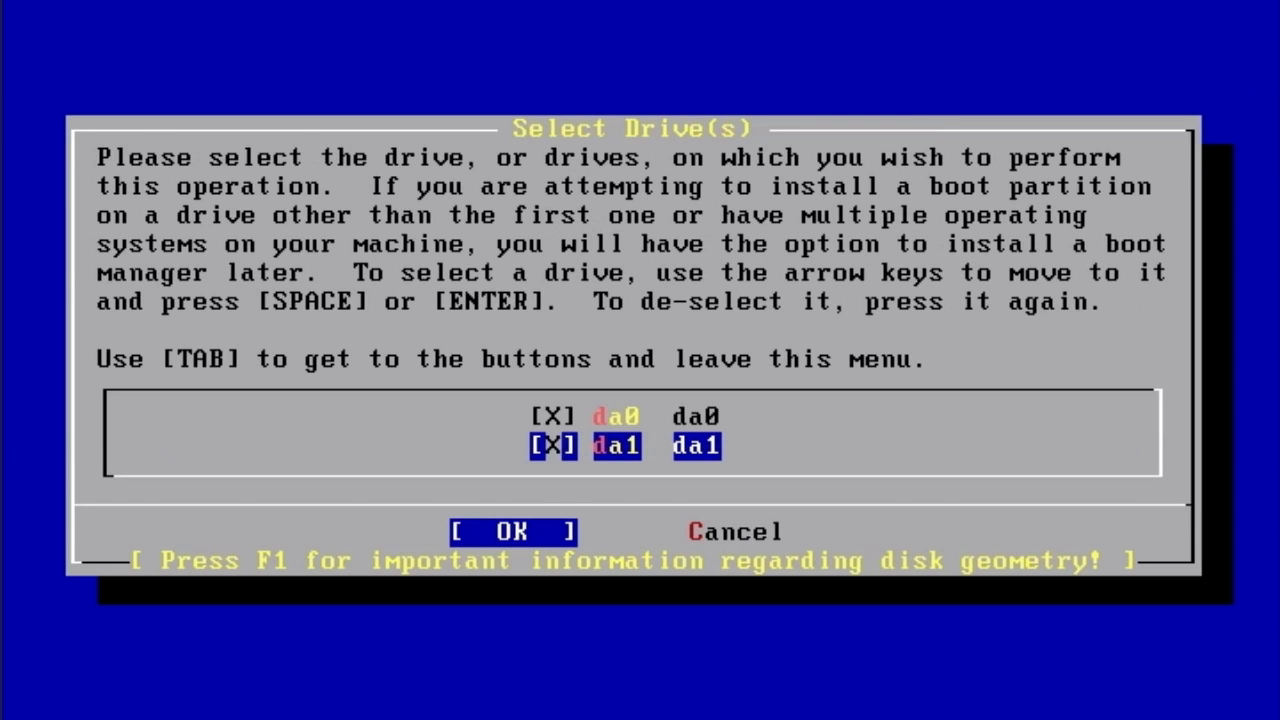
- Deselect da1, confirm None for its boot manager again, and accept the drive selection
key(space)
key(space)
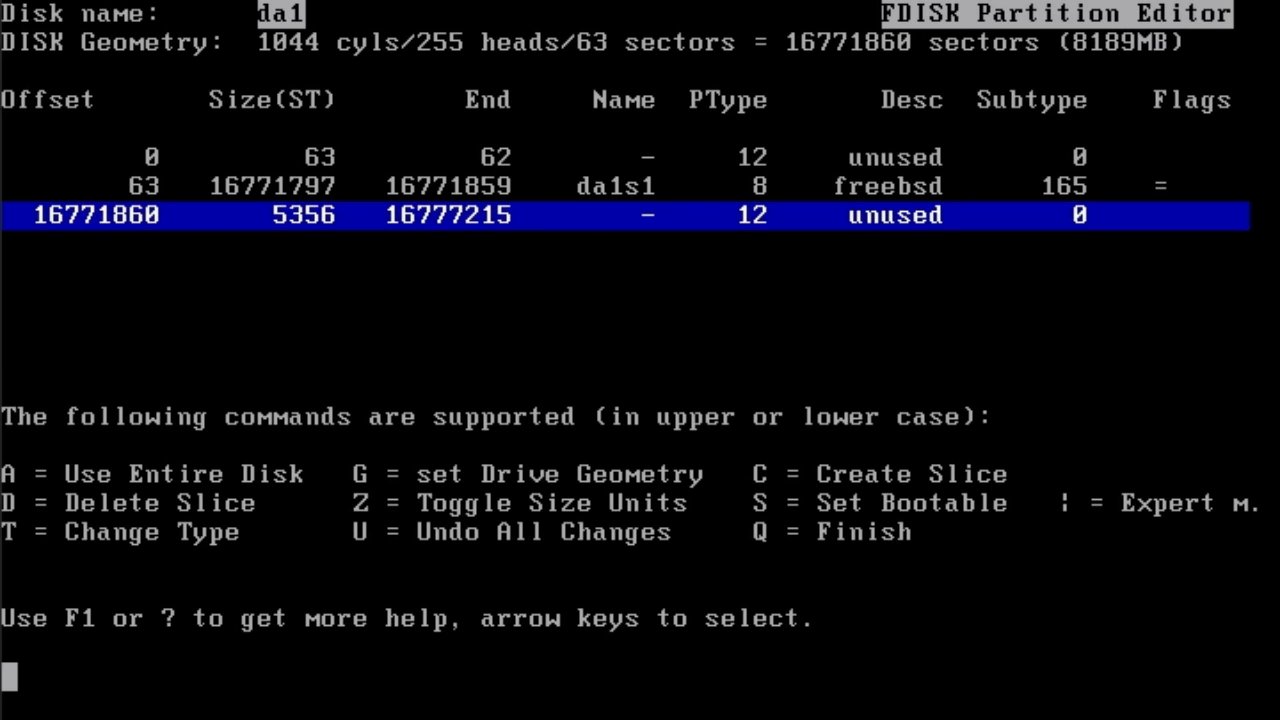
key(q)
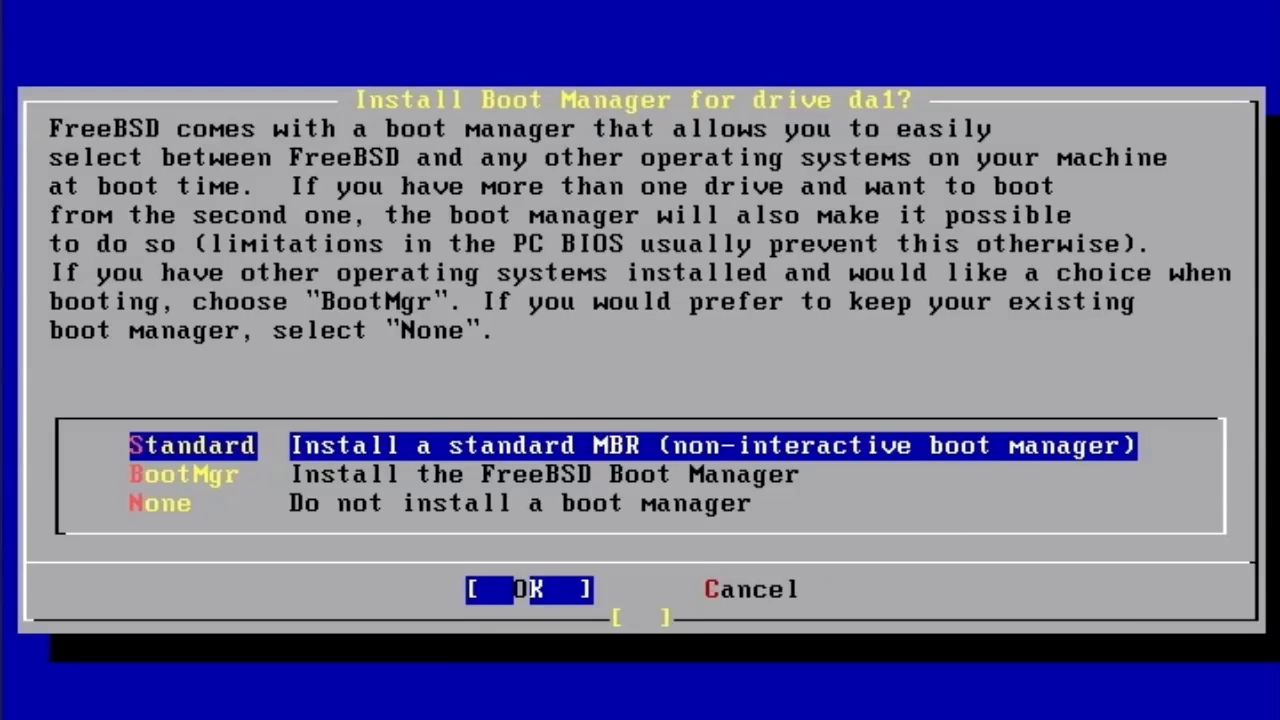
key(Down)
key(Down)
key(Return)
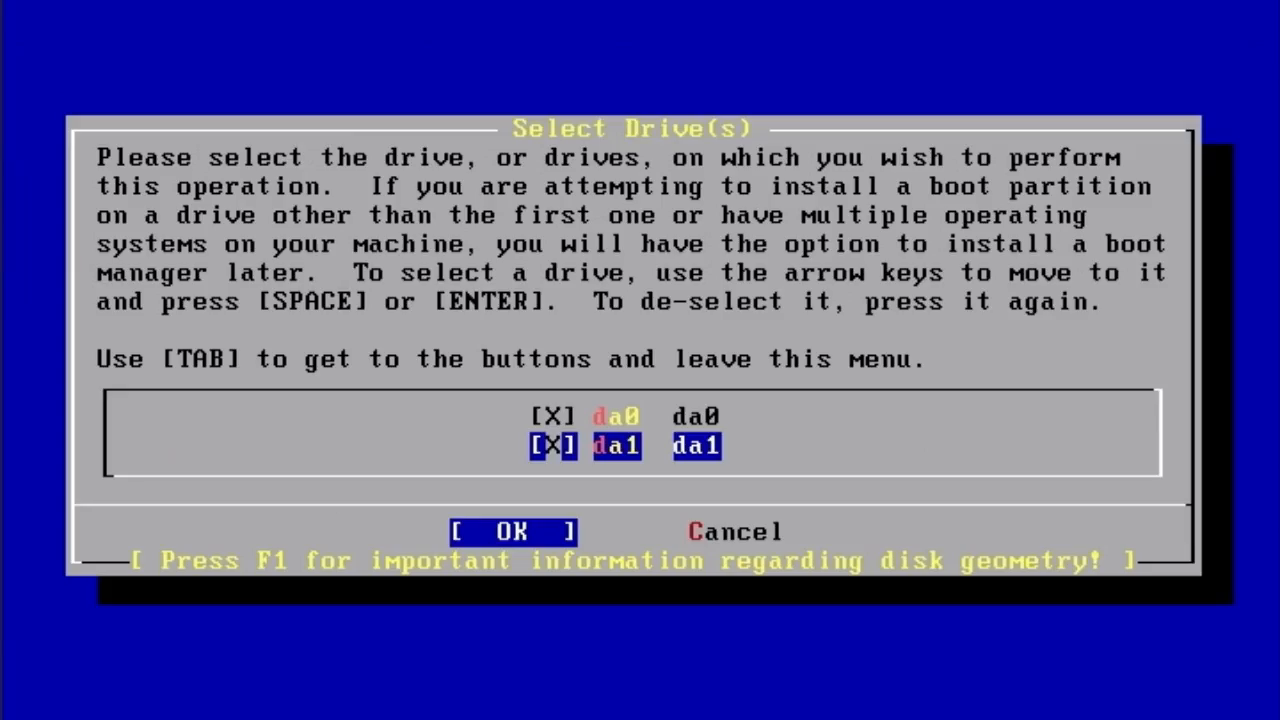
key(Tab)
key(Return)
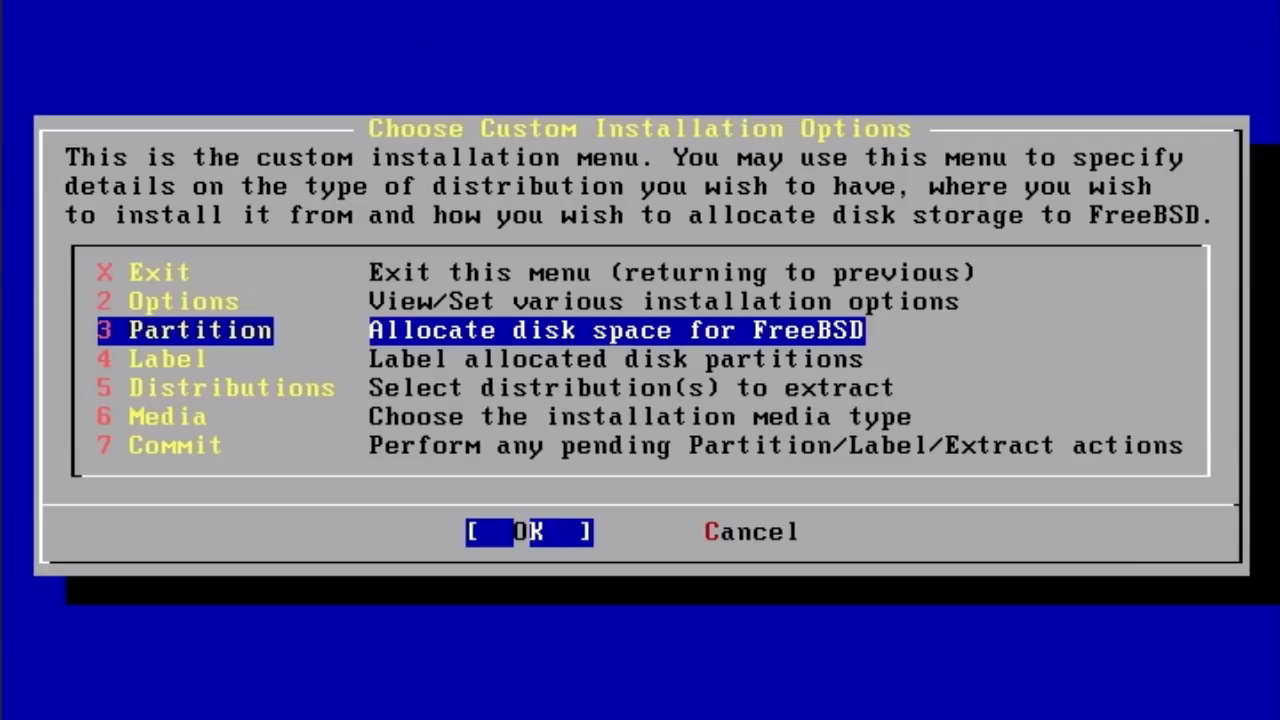
- Open the Disklabel Editor via 4 Label and select disk da0
key(Down)
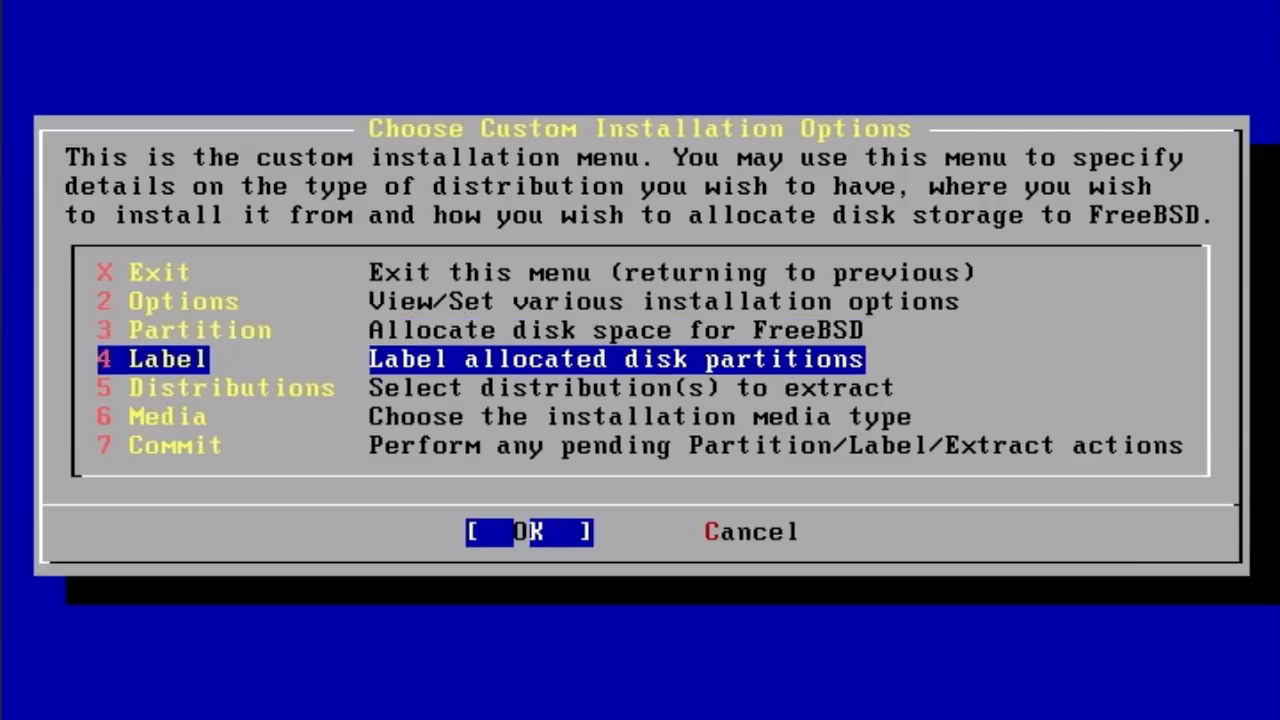
key(Return)
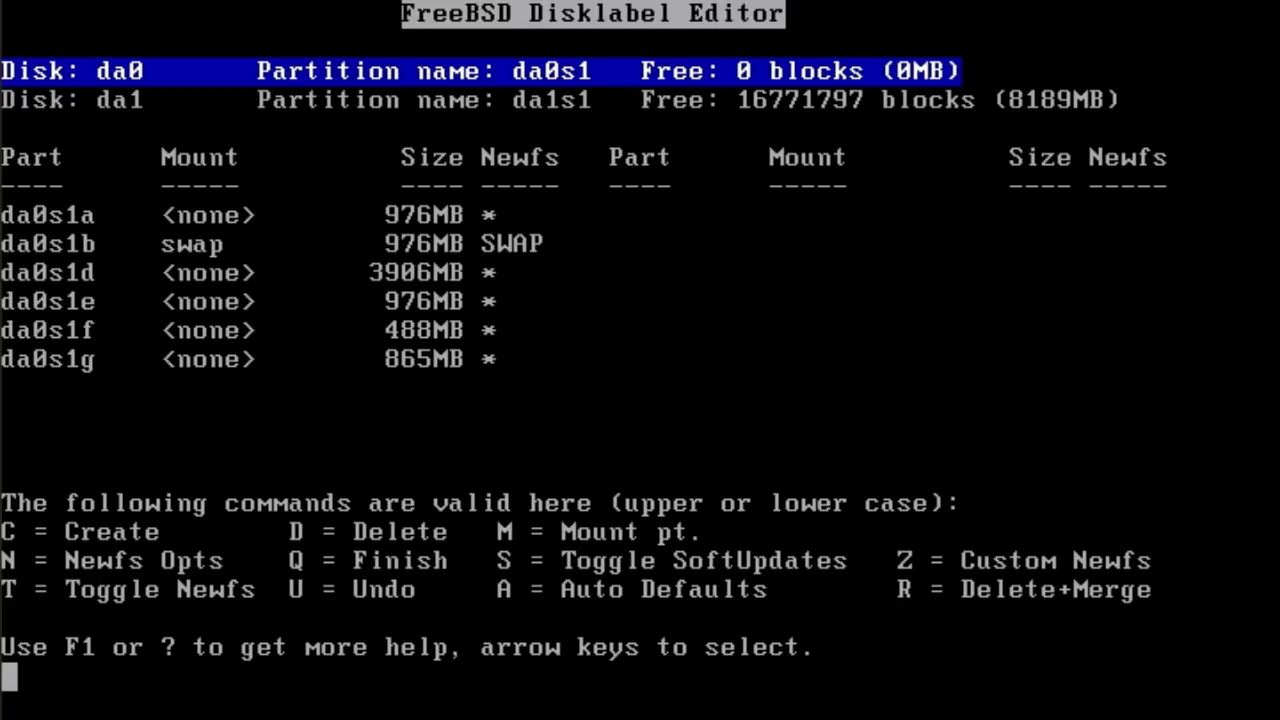
key(Down)
key(Up)
key(Down)
key(Up)
- Delete the existing da0 partitions one by one with D
key(9)
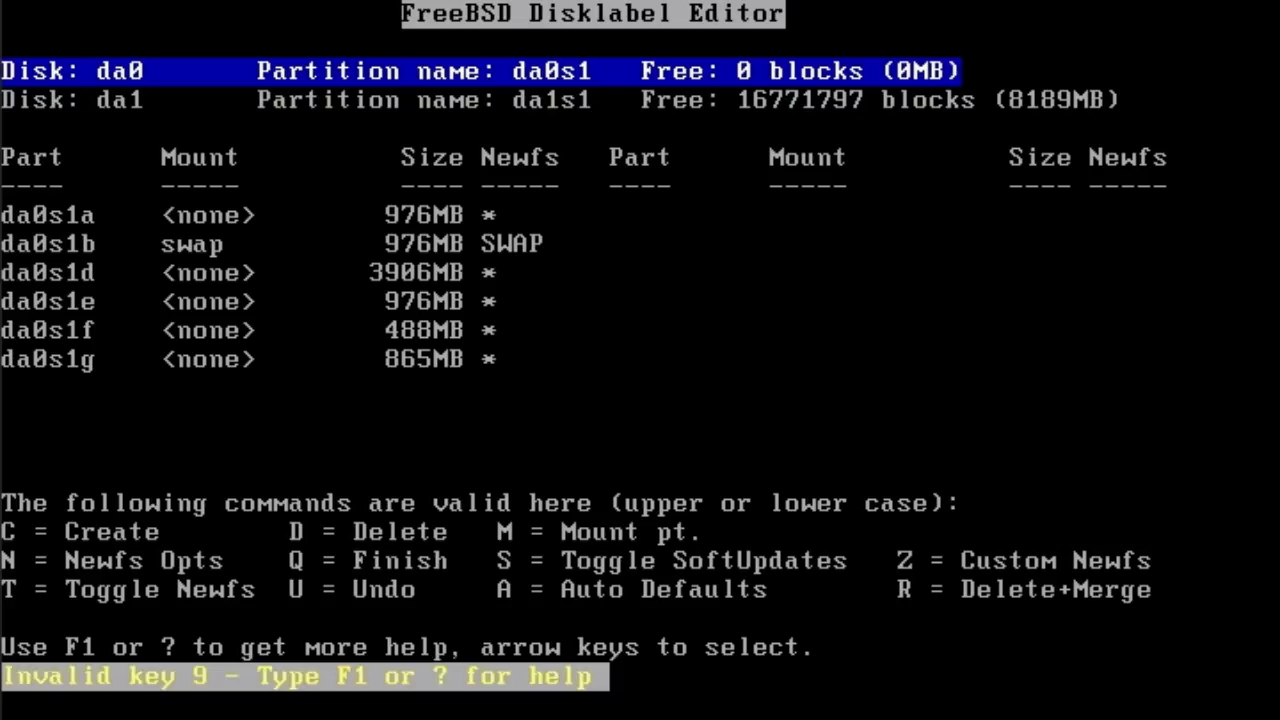
key(d)
key(Down)
key(Up)
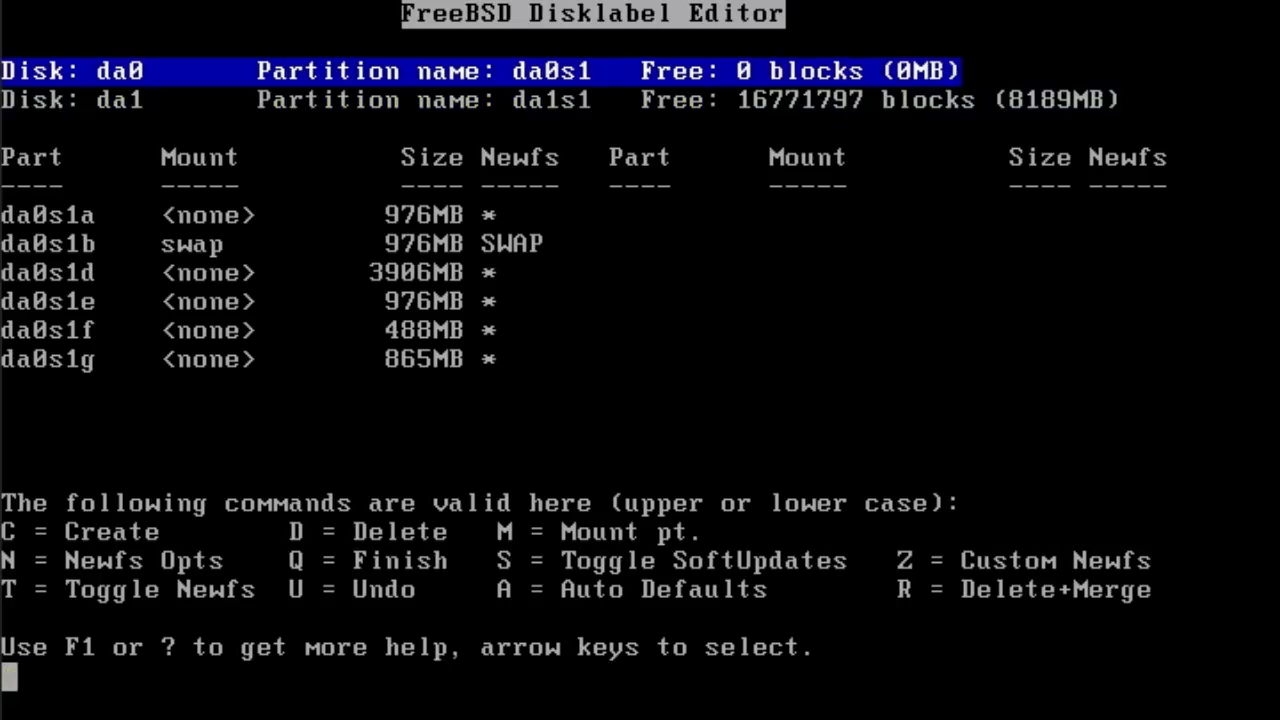
key(Down)
key(Up)
key(space)
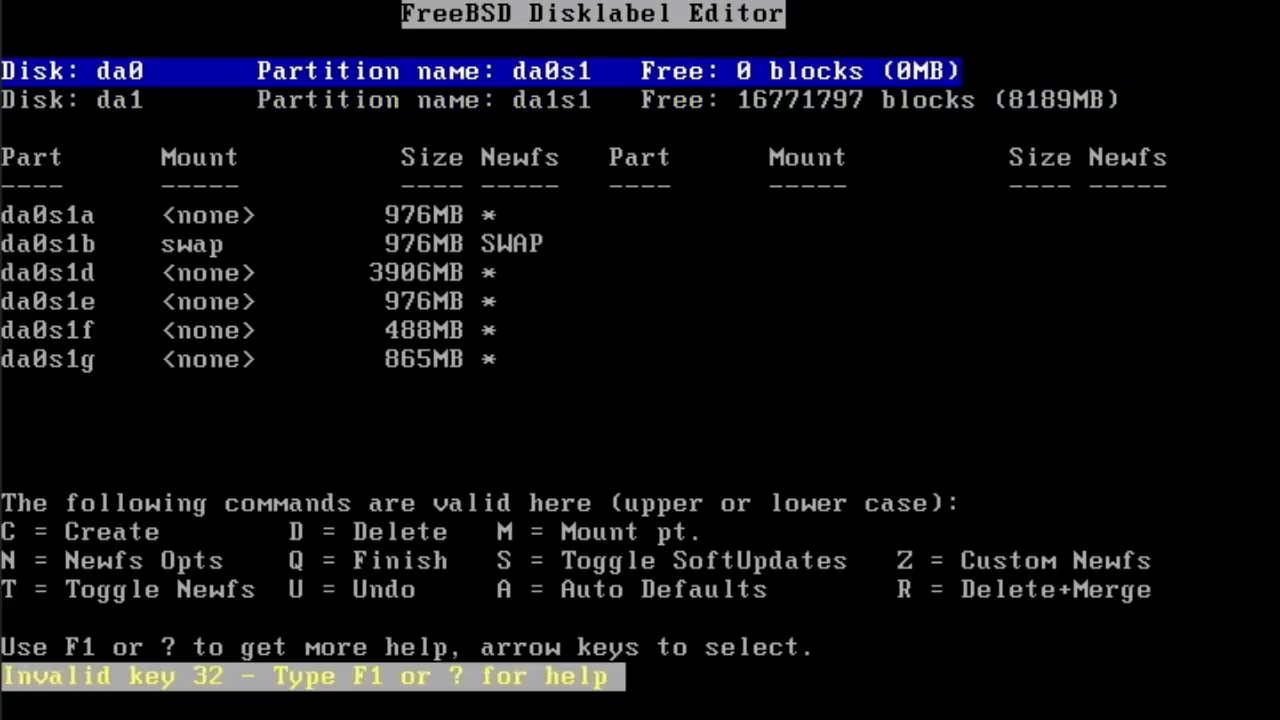
key(d)
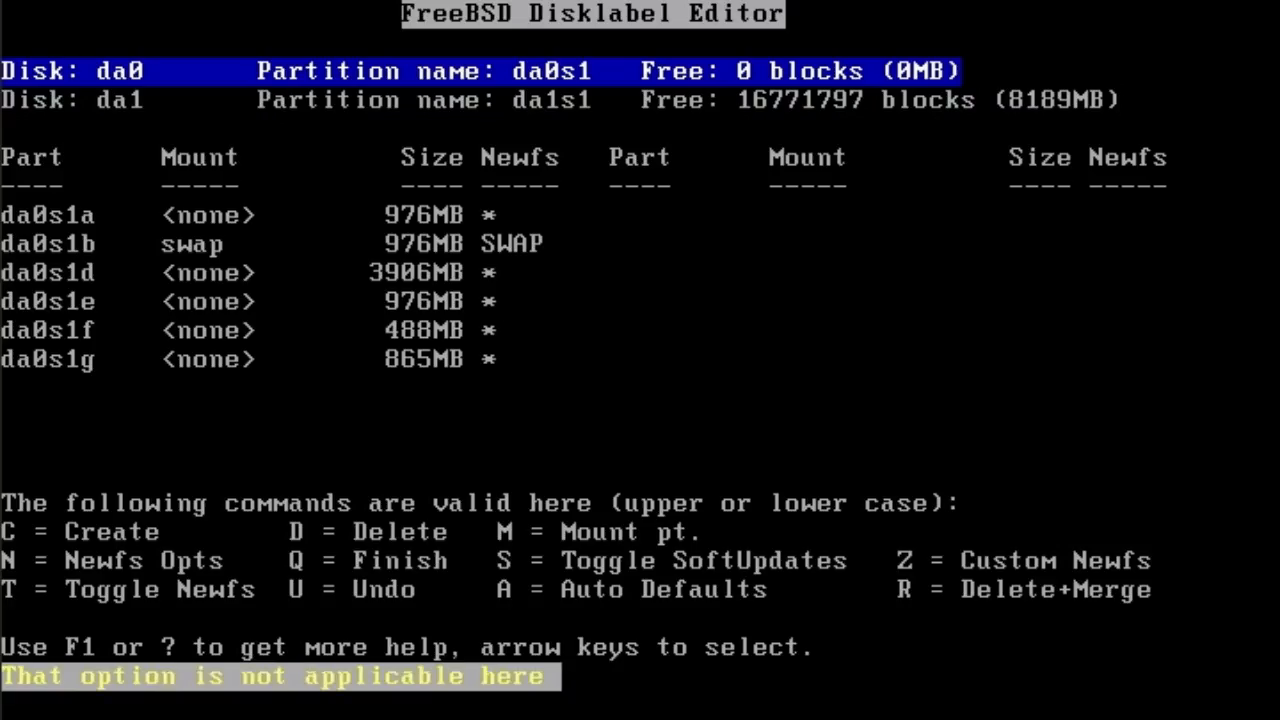
key(Down)
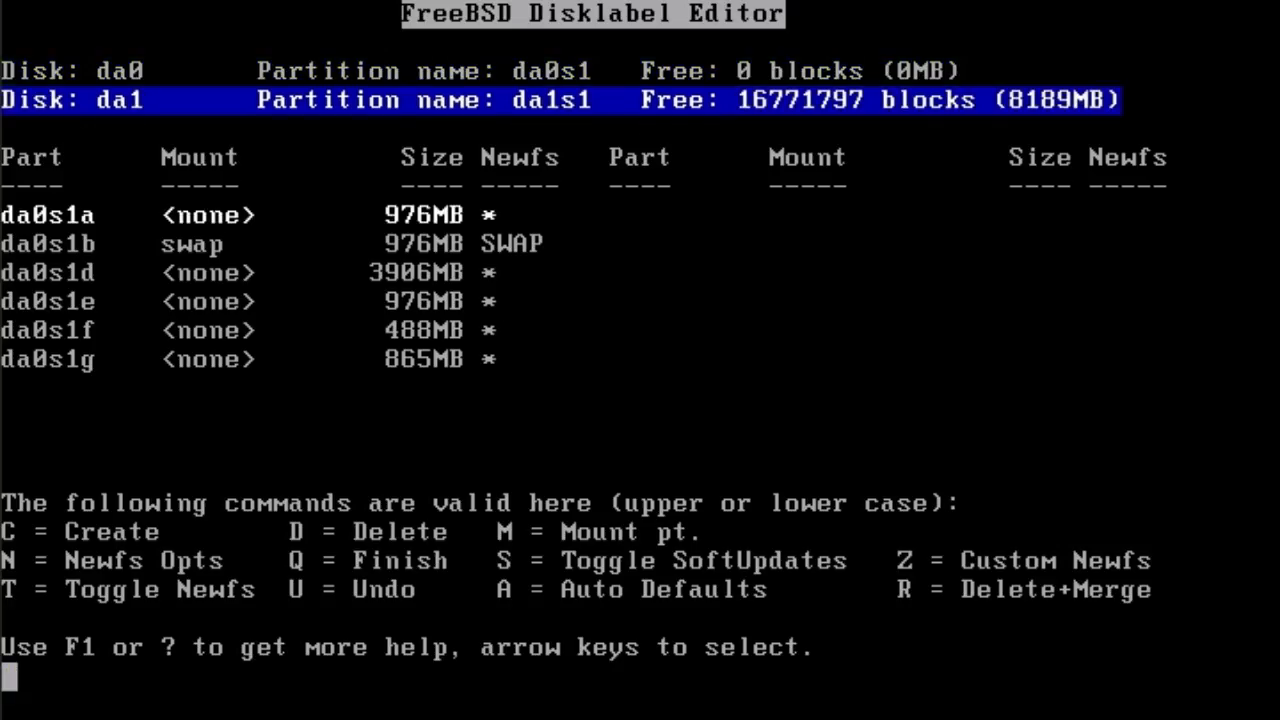
key(Up)
key(Down)
key(Down)
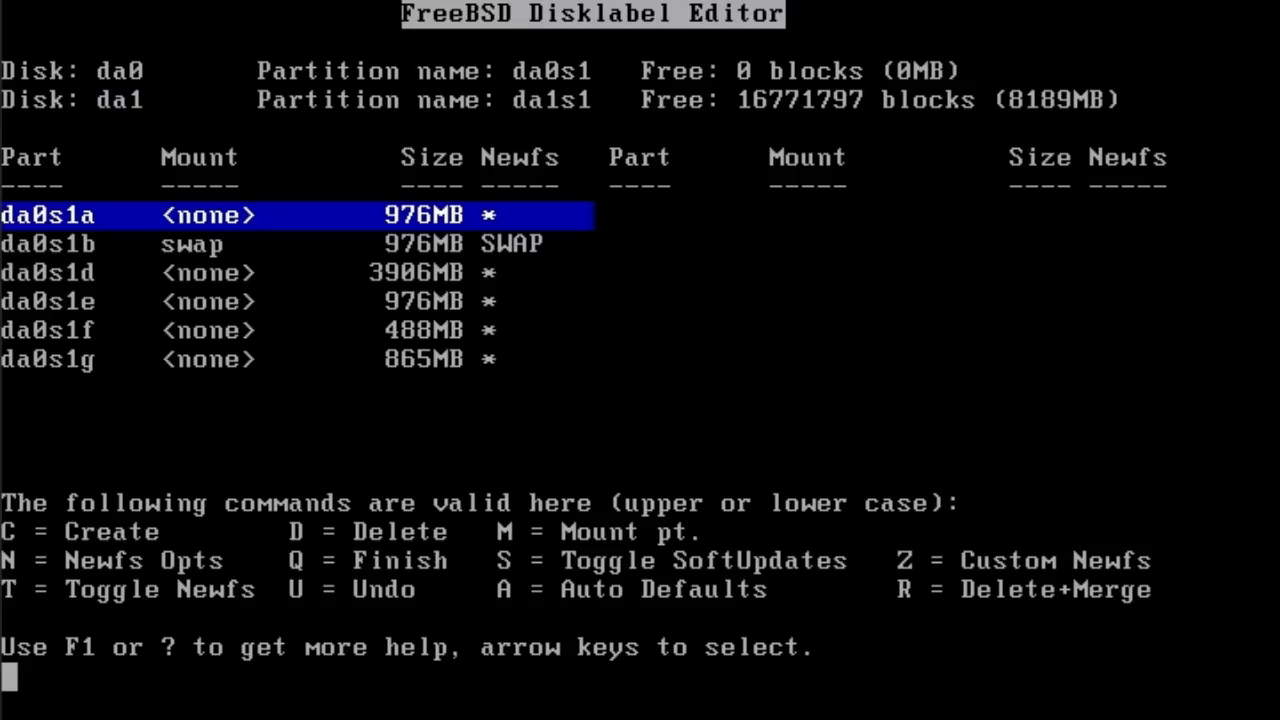
- Delete the last remaining da0 partition and reselect disk da0
key(d)
key(d)
key(d)
key(d)
key(d)
key(d)
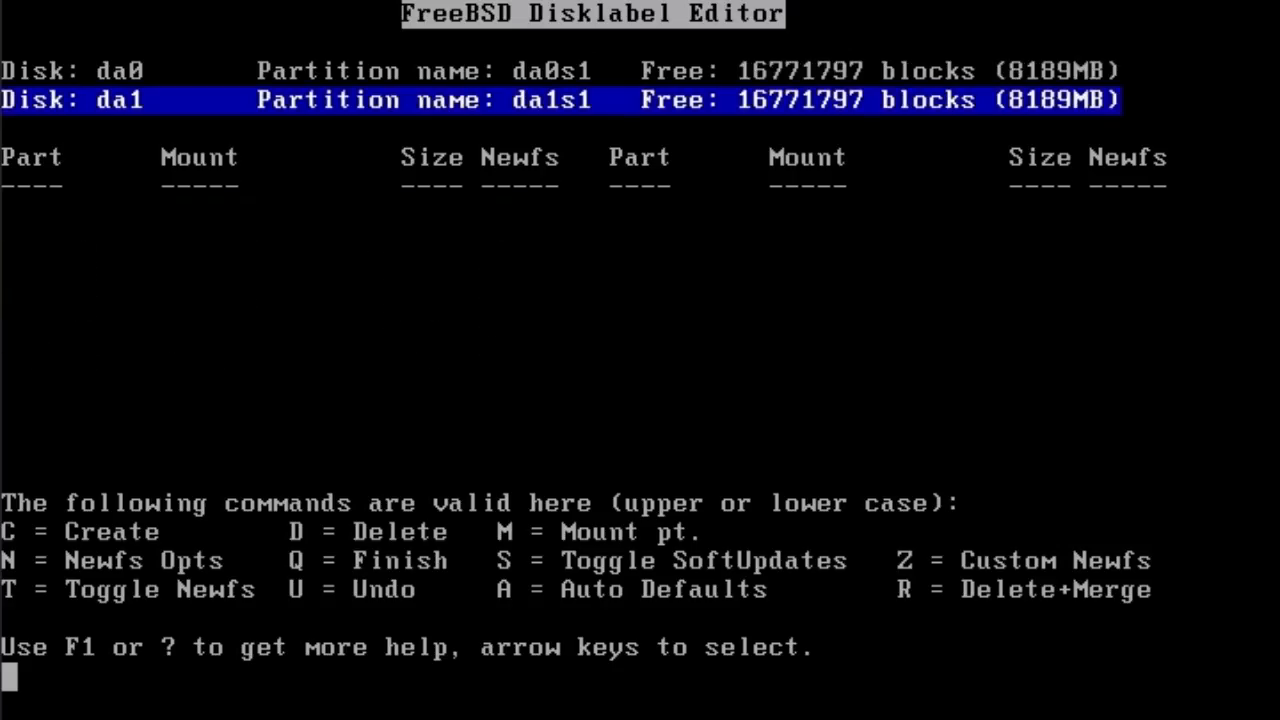
key(Up)
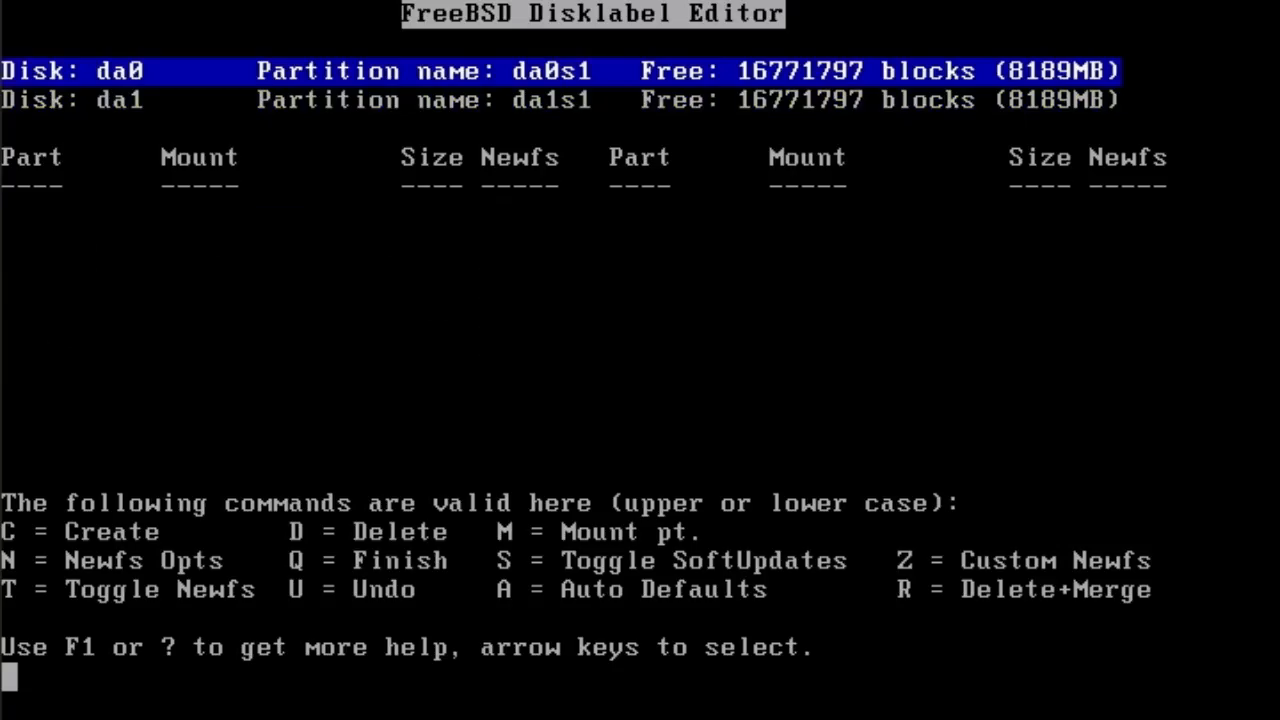
key(Down)
key(Up)
- Create da0s1a, a 2000000-block (976MB) UFS2 file system mounted at /
key(c)
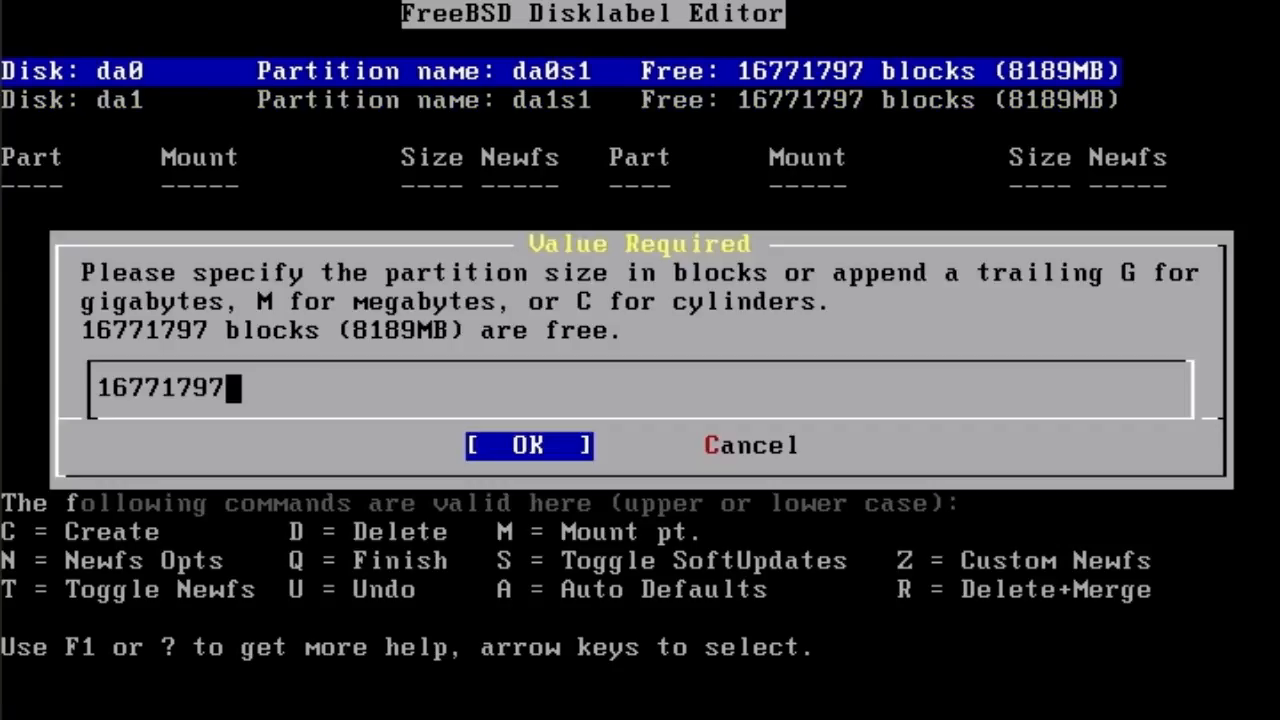
key(BackSpace)
key(BackSpace)
key(BackSpace)
key(BackSpace)
key(BackSpace)
key(BackSpace)
key(BackSpace)
key(BackSpace)
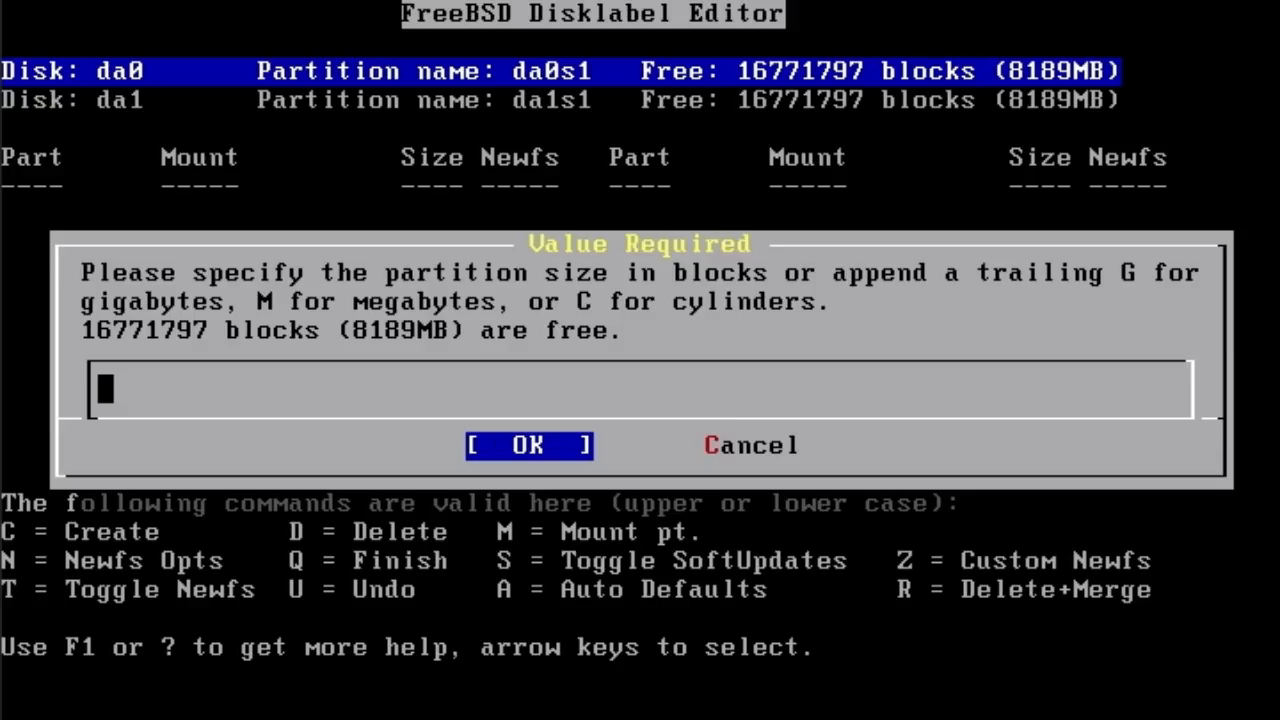
text(2000000)
key(Return)
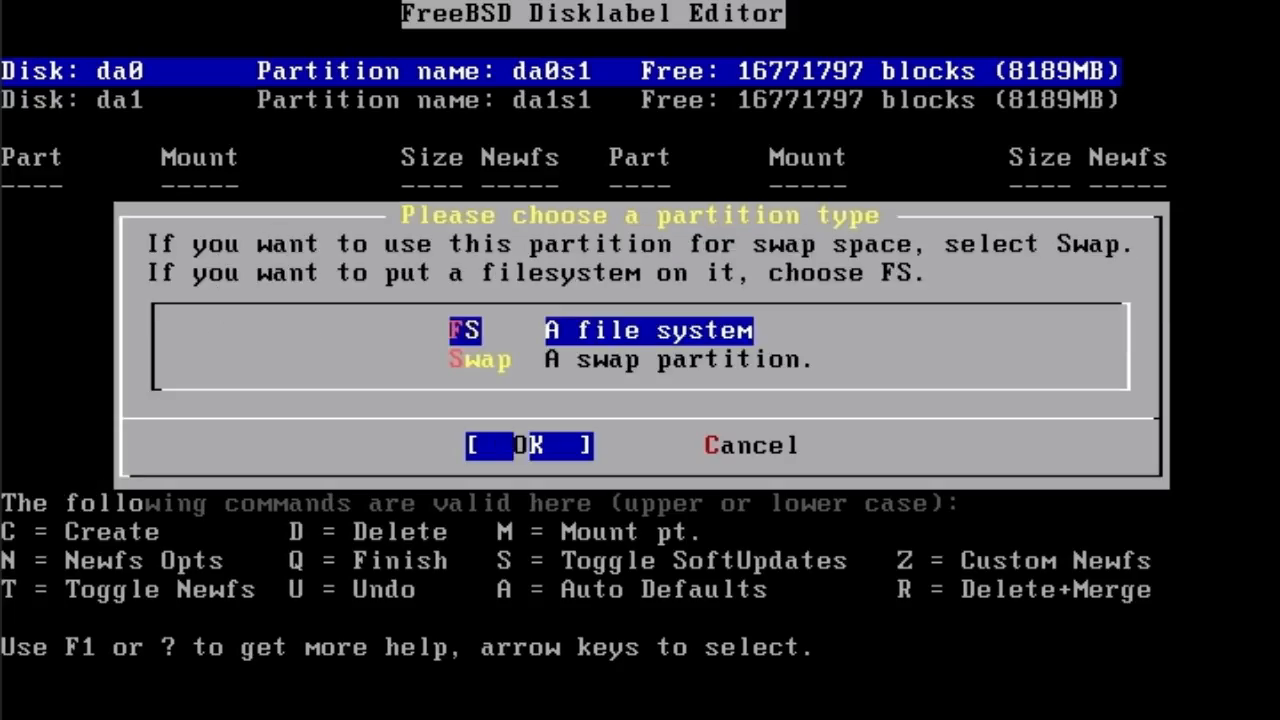
key(Return)
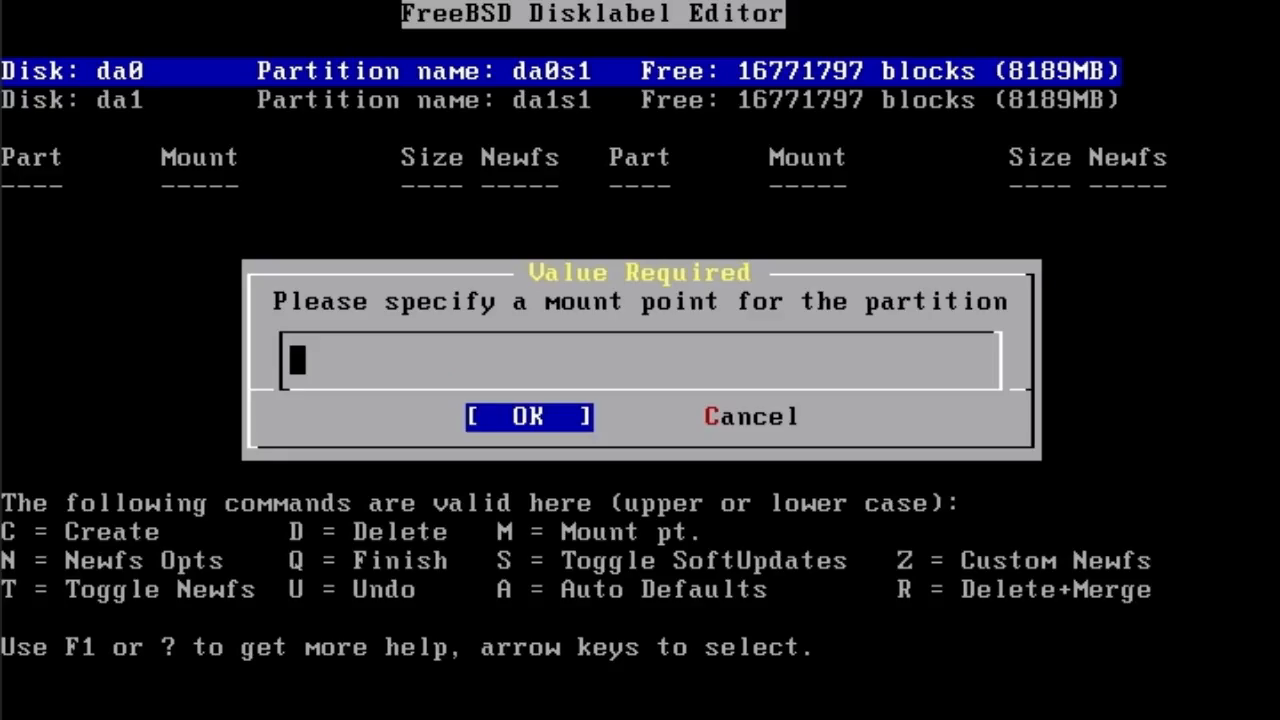
text(/)
key(Return)
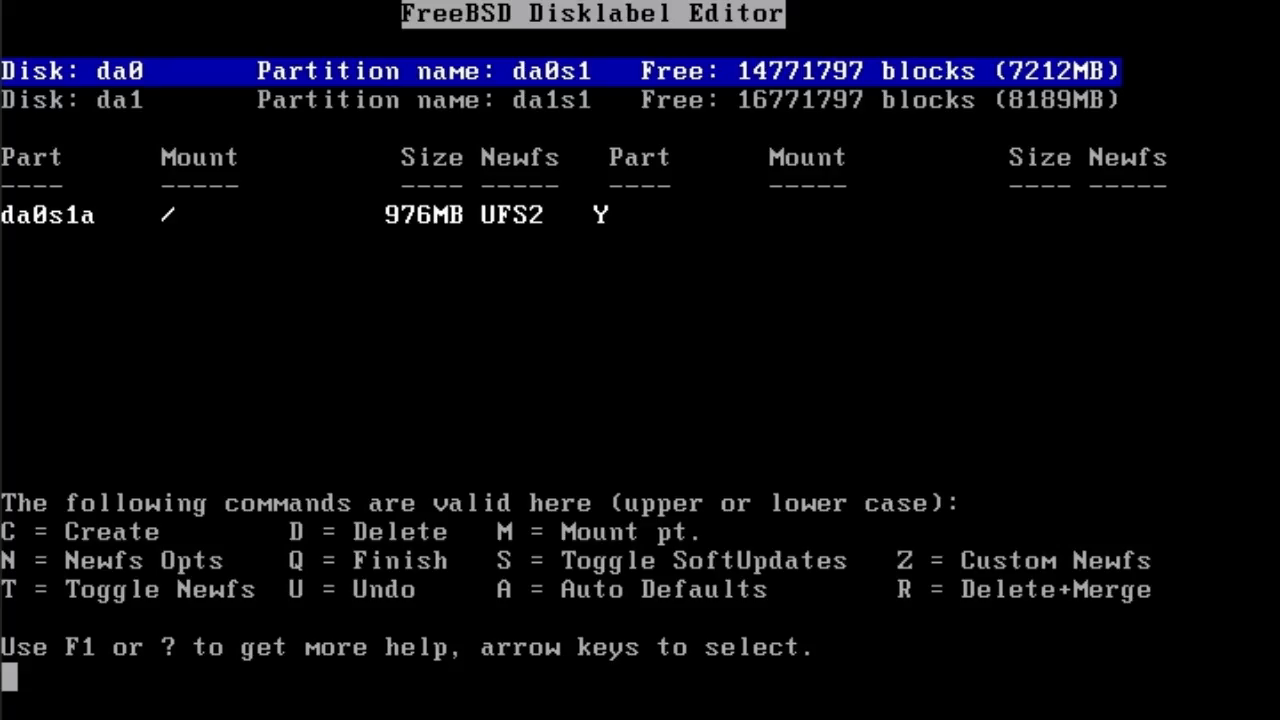
key(c)
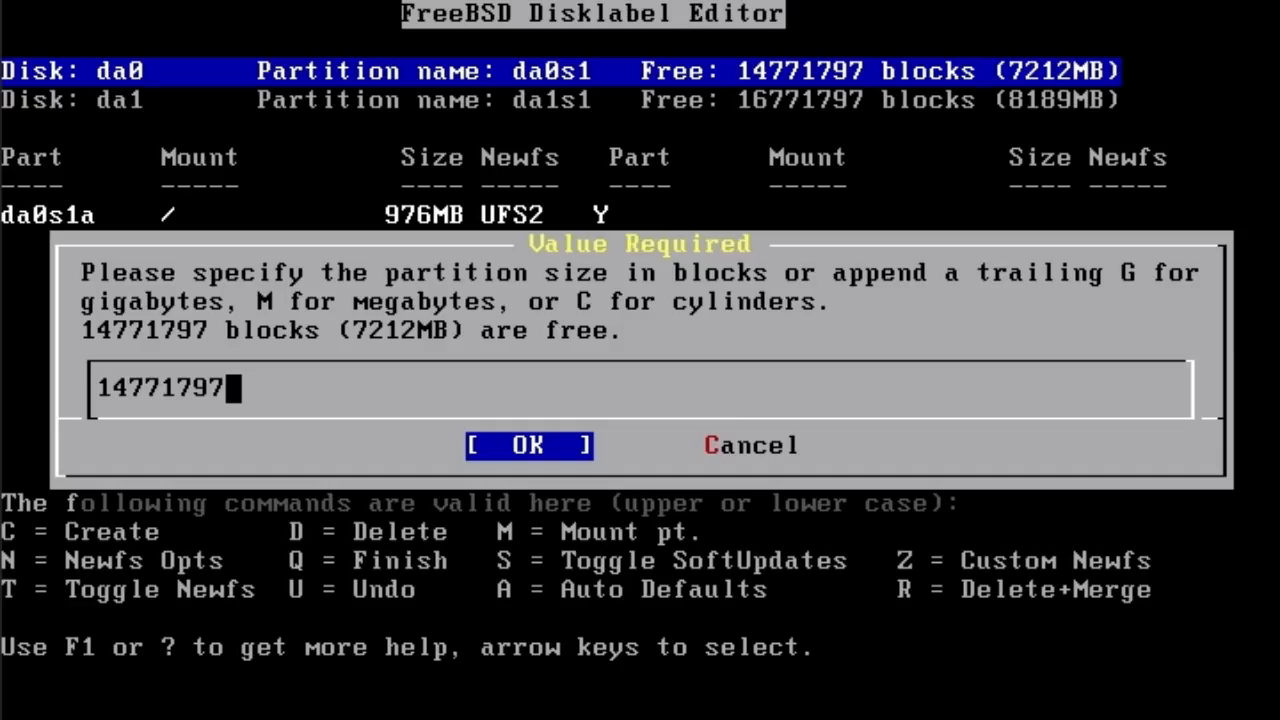
- Give all remaining da0 space to da0s1d, a 7212MB file system mounted at /usr
key(Return)
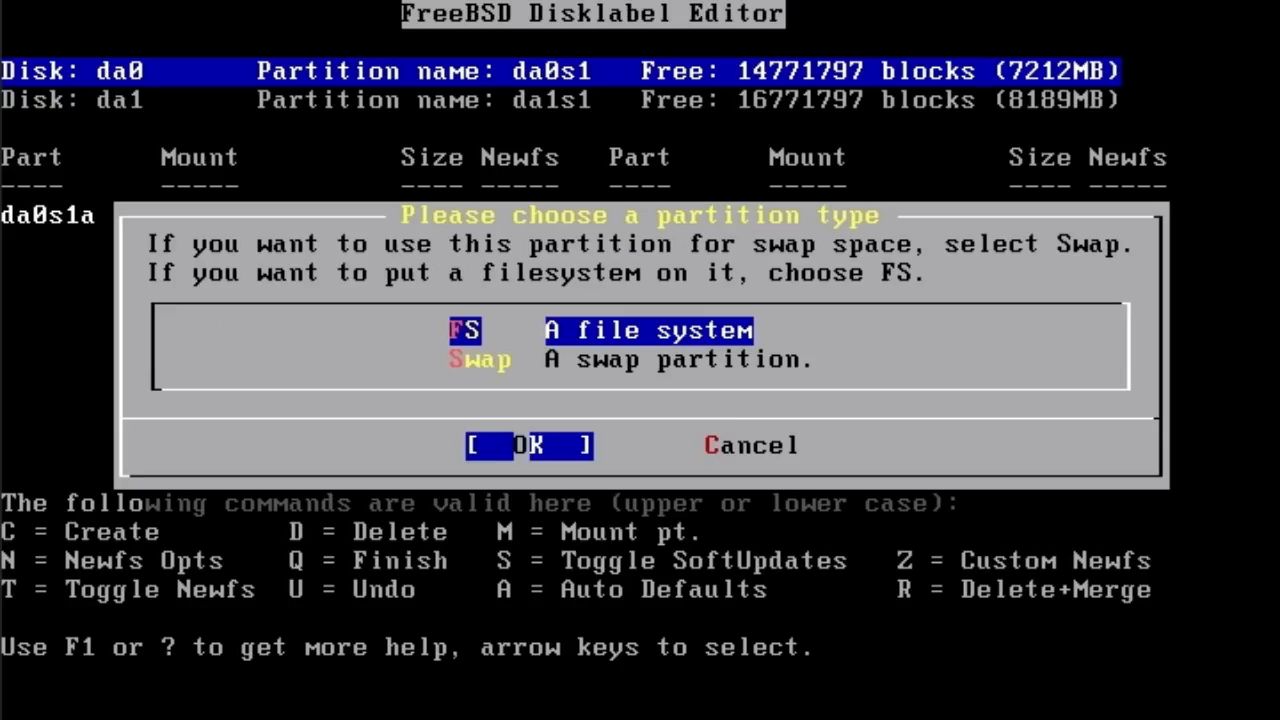
key(Return)
text(/usr)
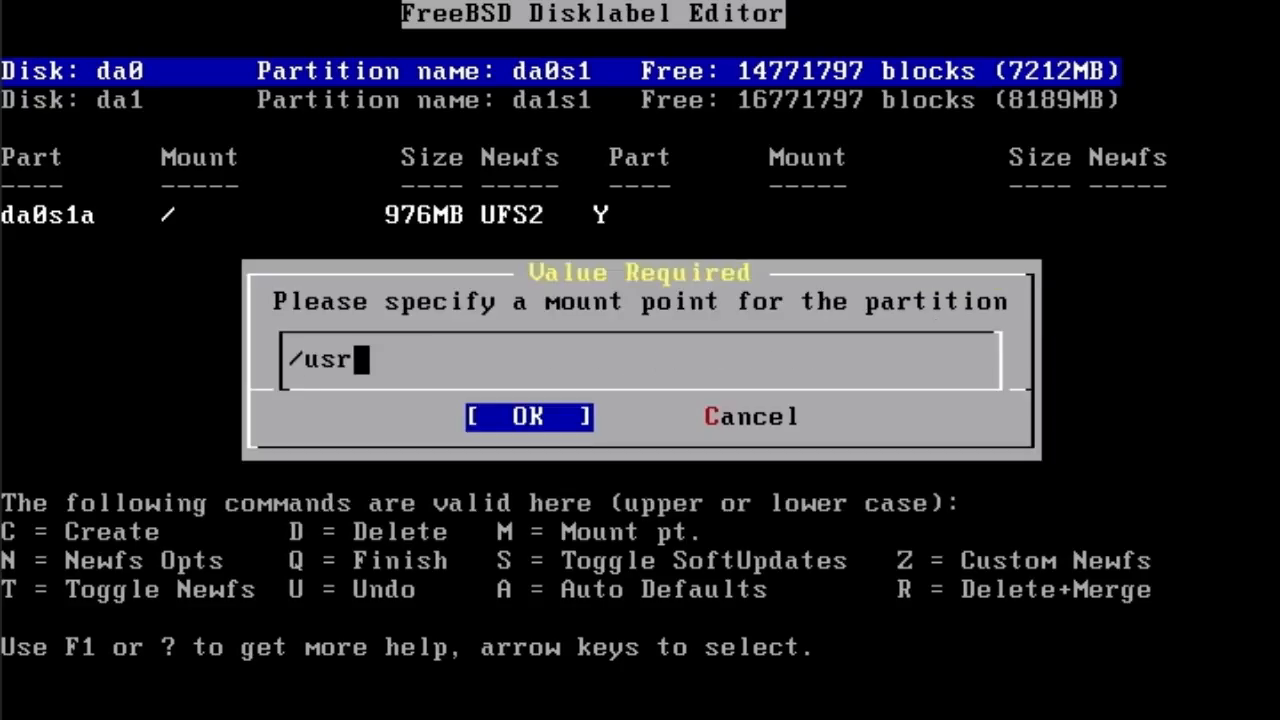
key(Return)
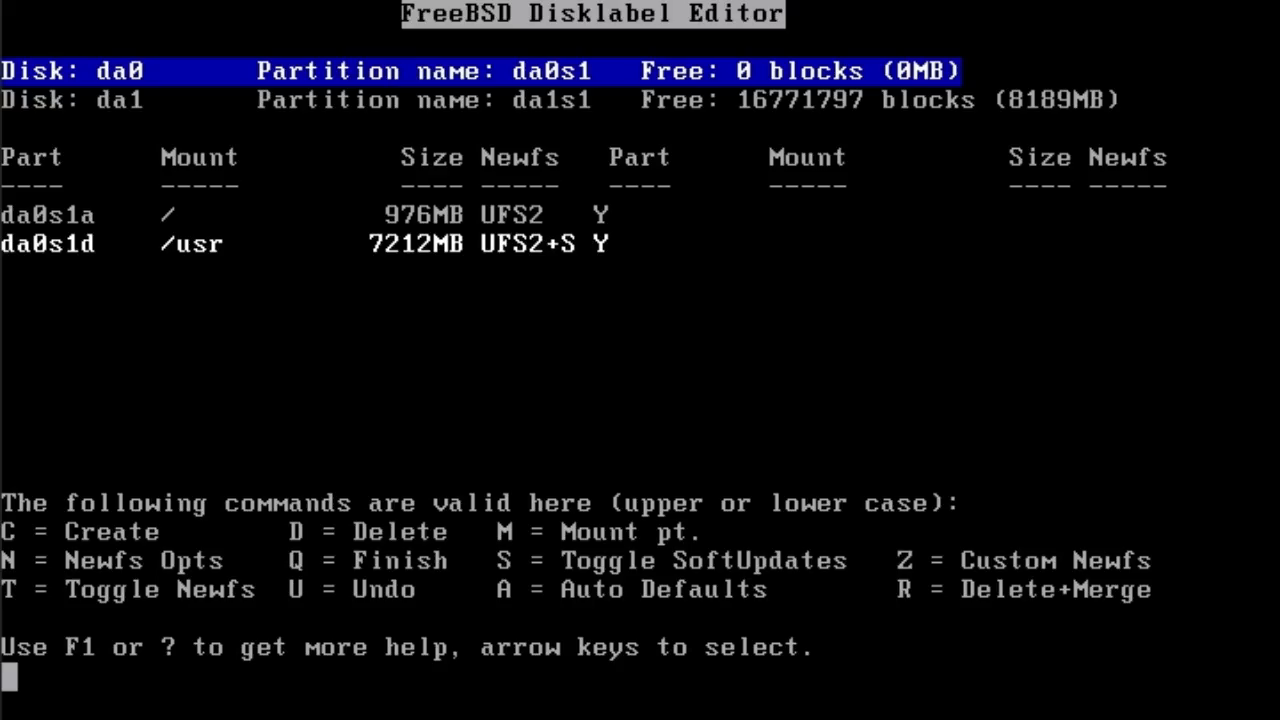
key(Down)
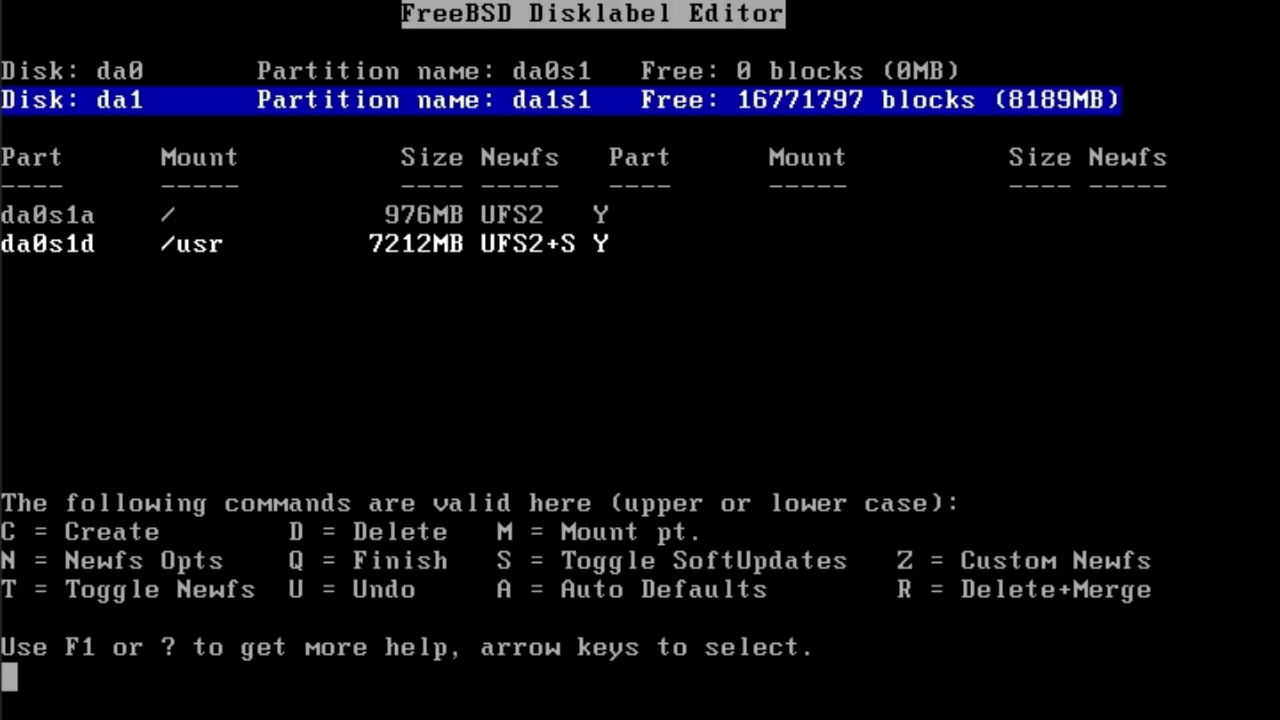
- Select disk da1 in the Disklabel Editor and start a partition offering all 16771797 free blocks
key(Down)
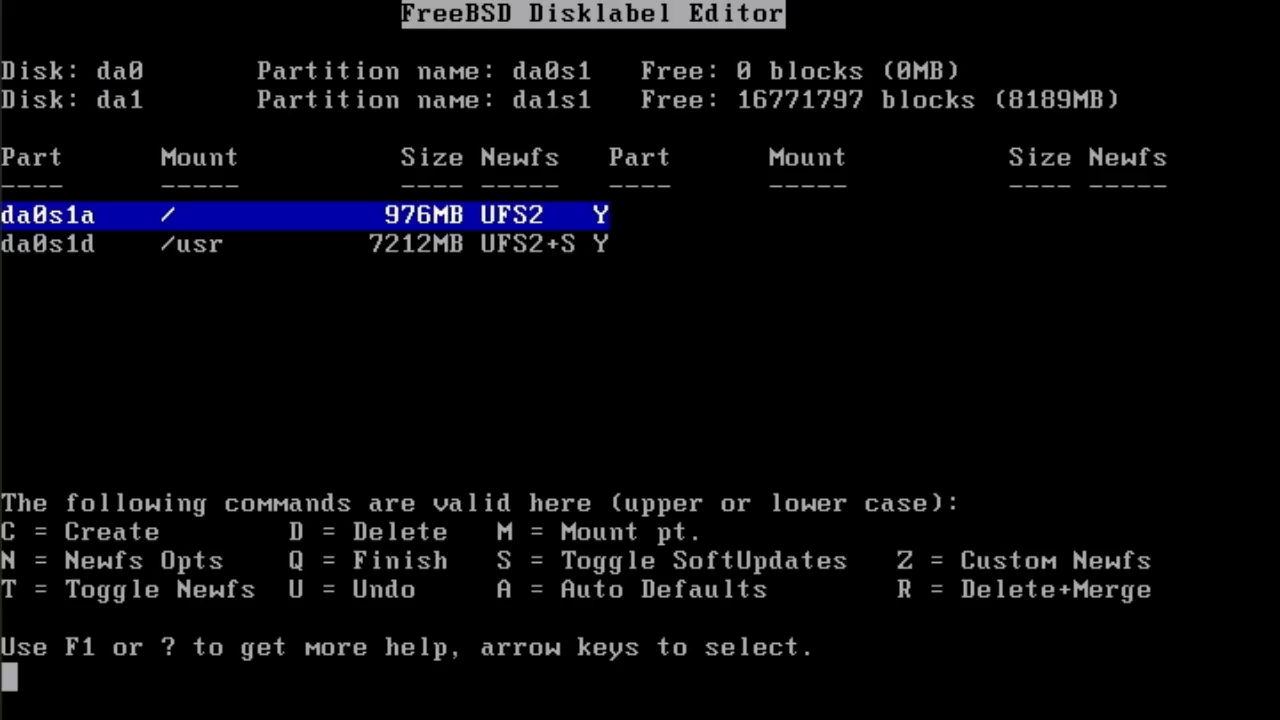
key(c)
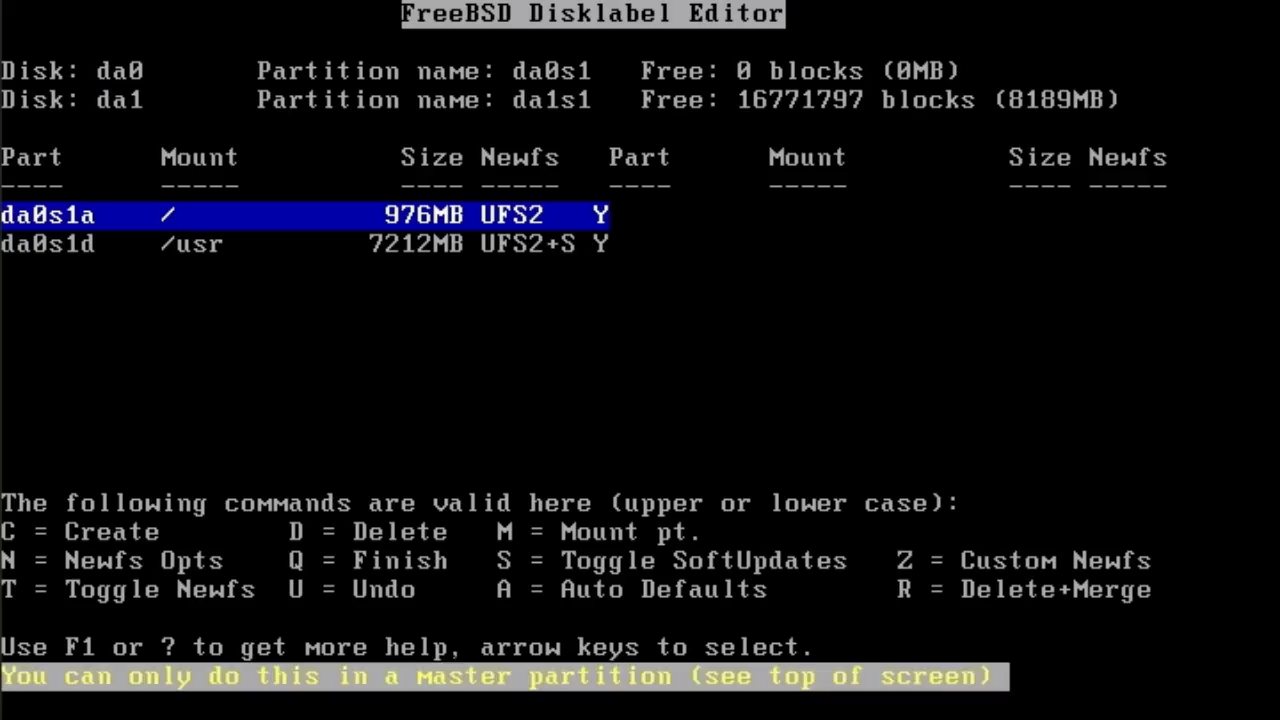
key(Up)
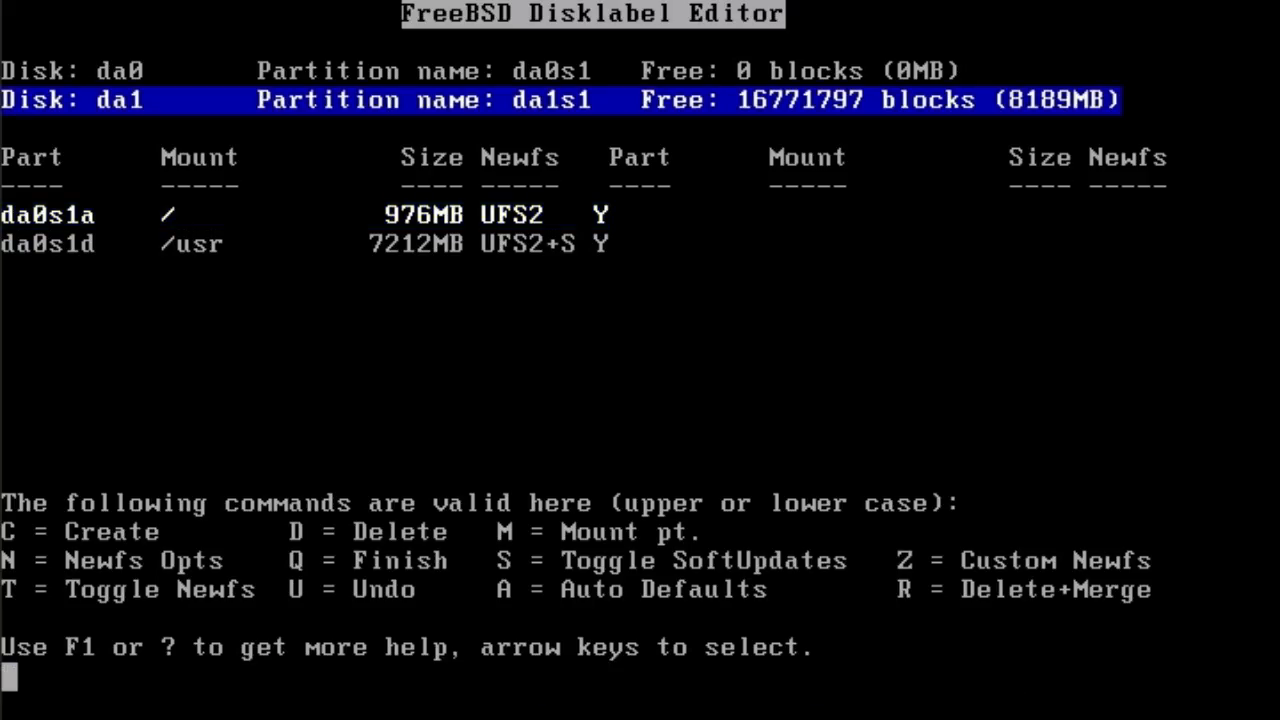
key(Up)
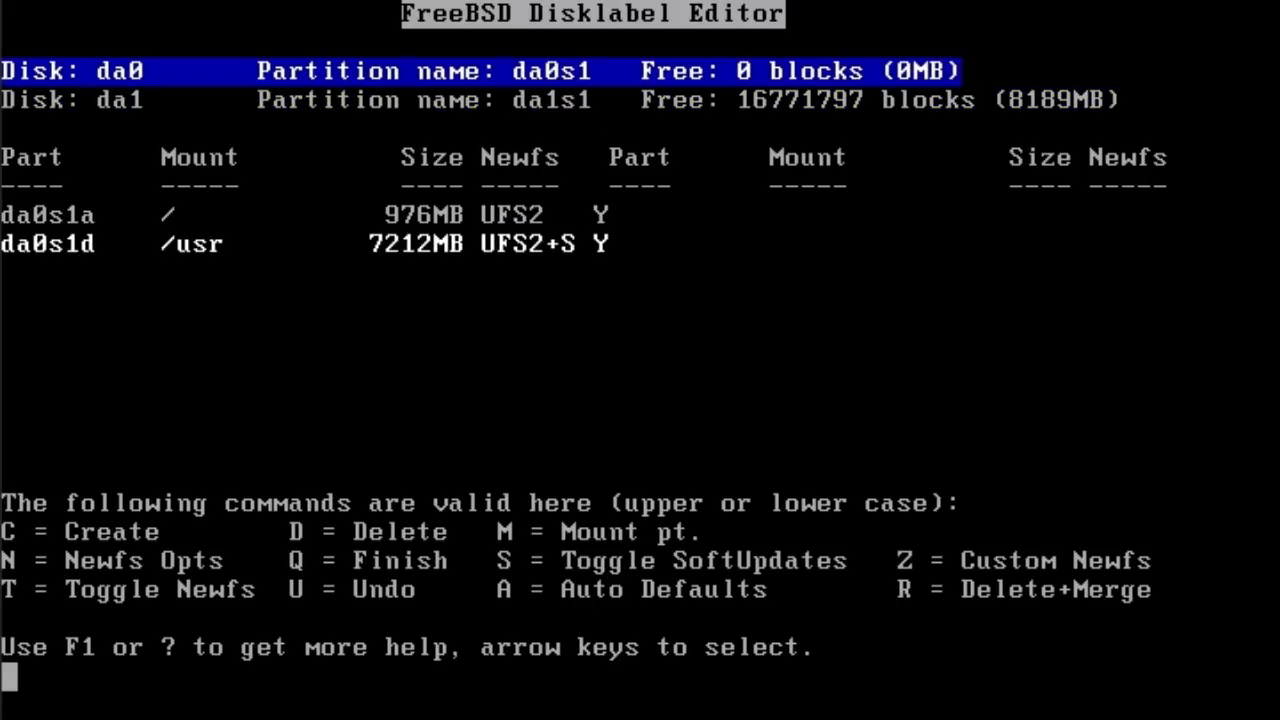
key(q)
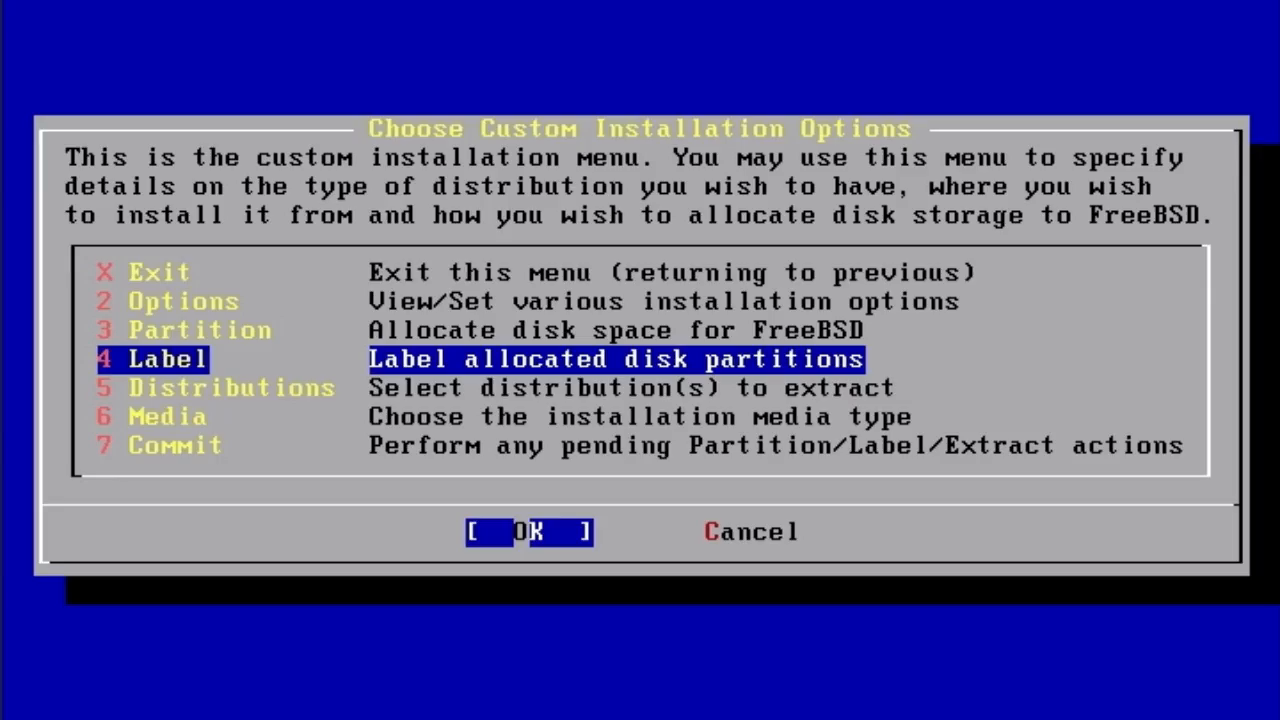
key(Return)
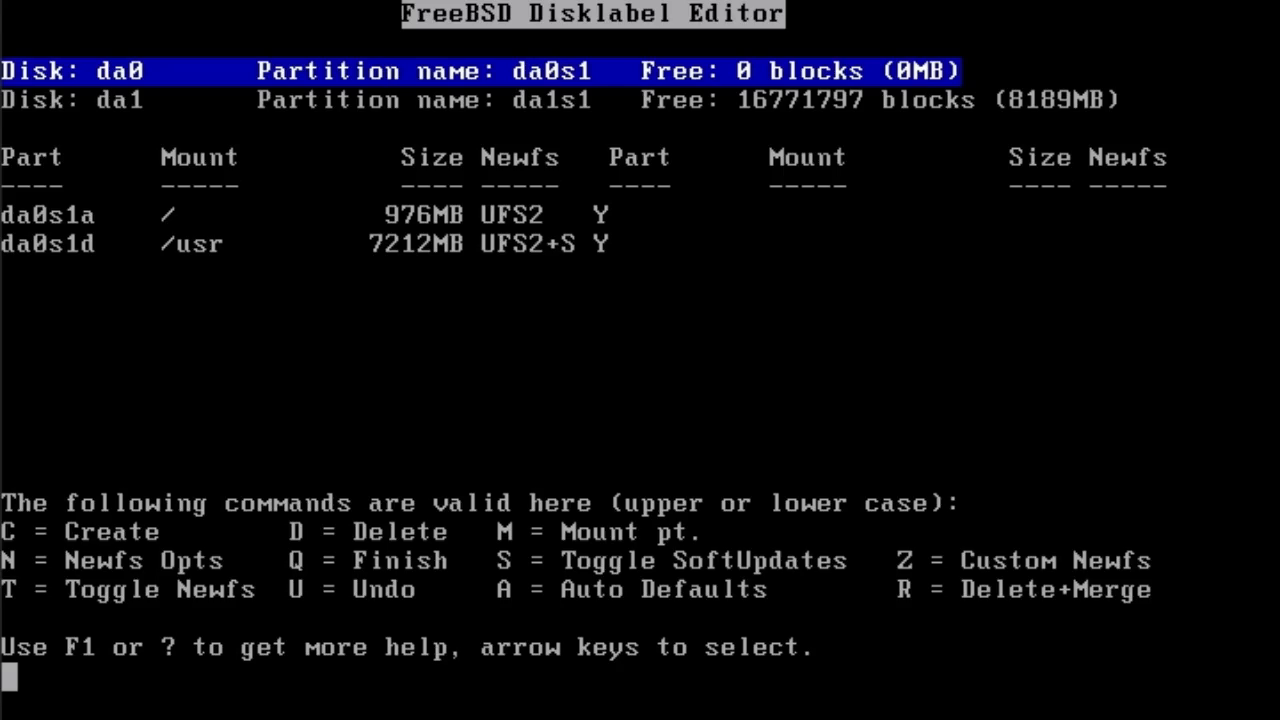
key(Down)
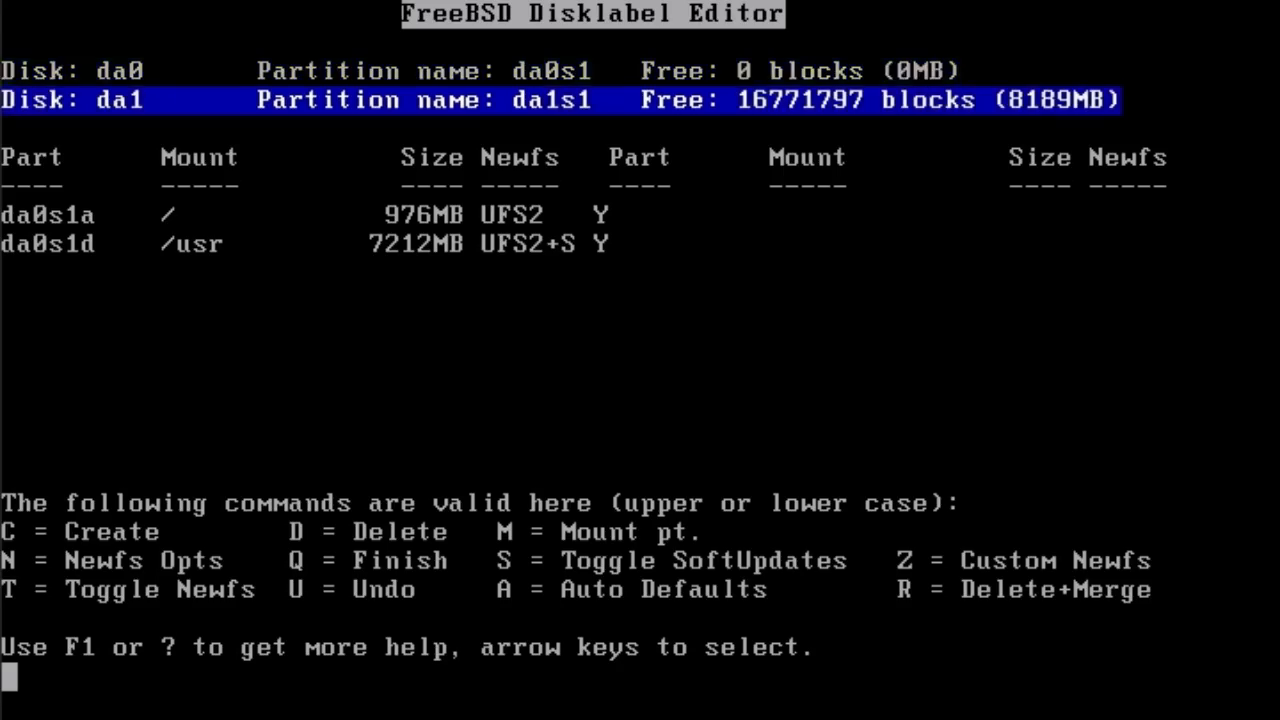
key(Up)
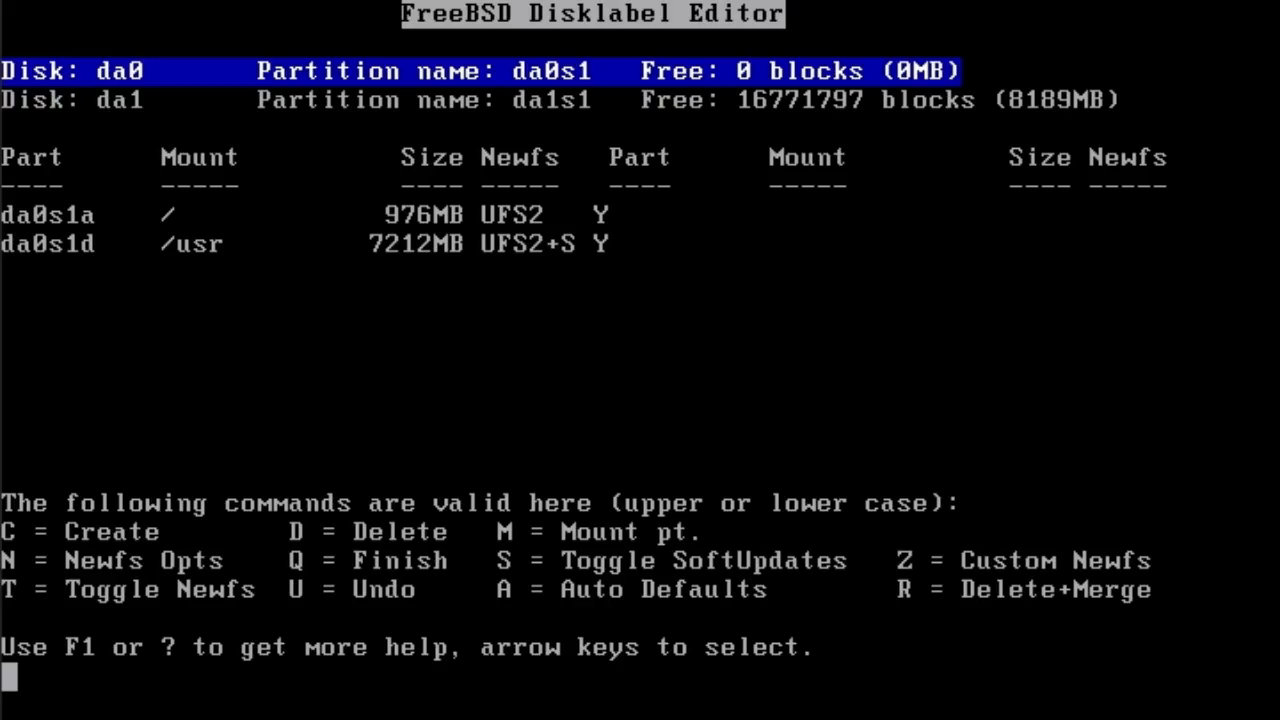
key(Down)
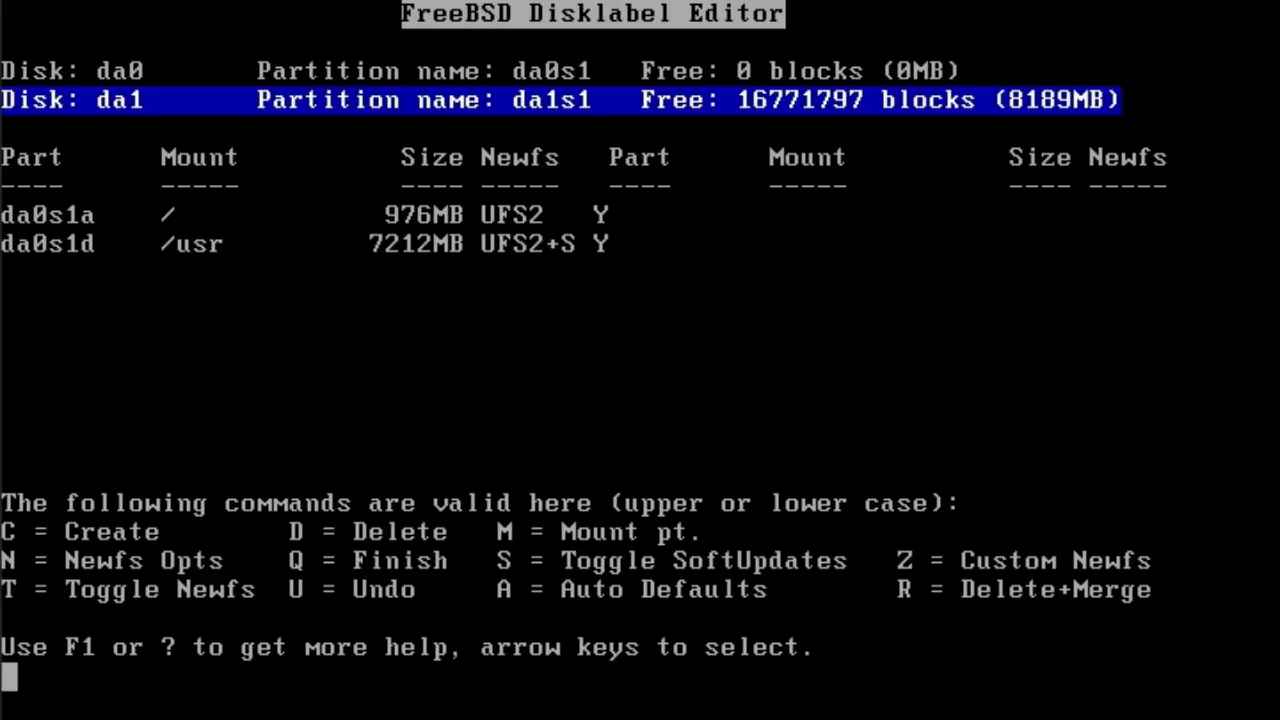
key(c)
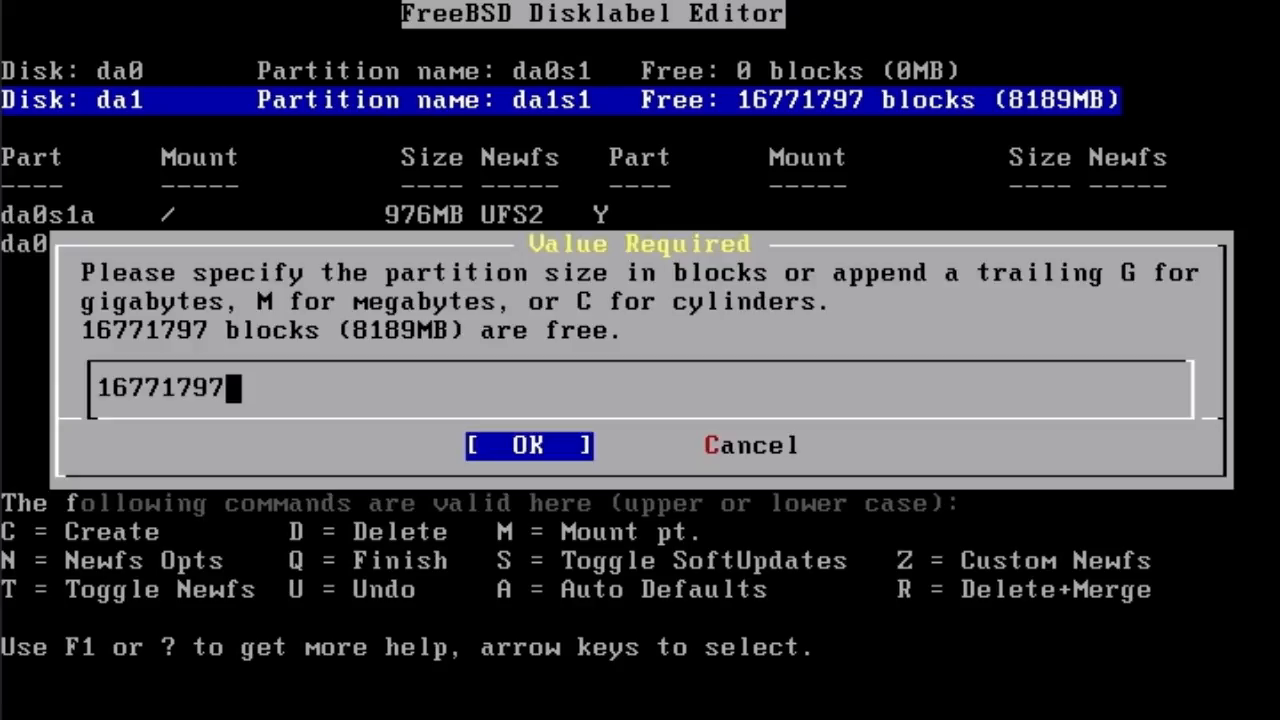
- Attempt a 20000000-block /var file-system partition on da1 and dismiss the 'too big' error
key(BackSpace)
key(BackSpace)
key(BackSpace)
key(BackSpace)
key(BackSpace)
key(BackSpace)
key(BackSpace)
key(BackSpace)
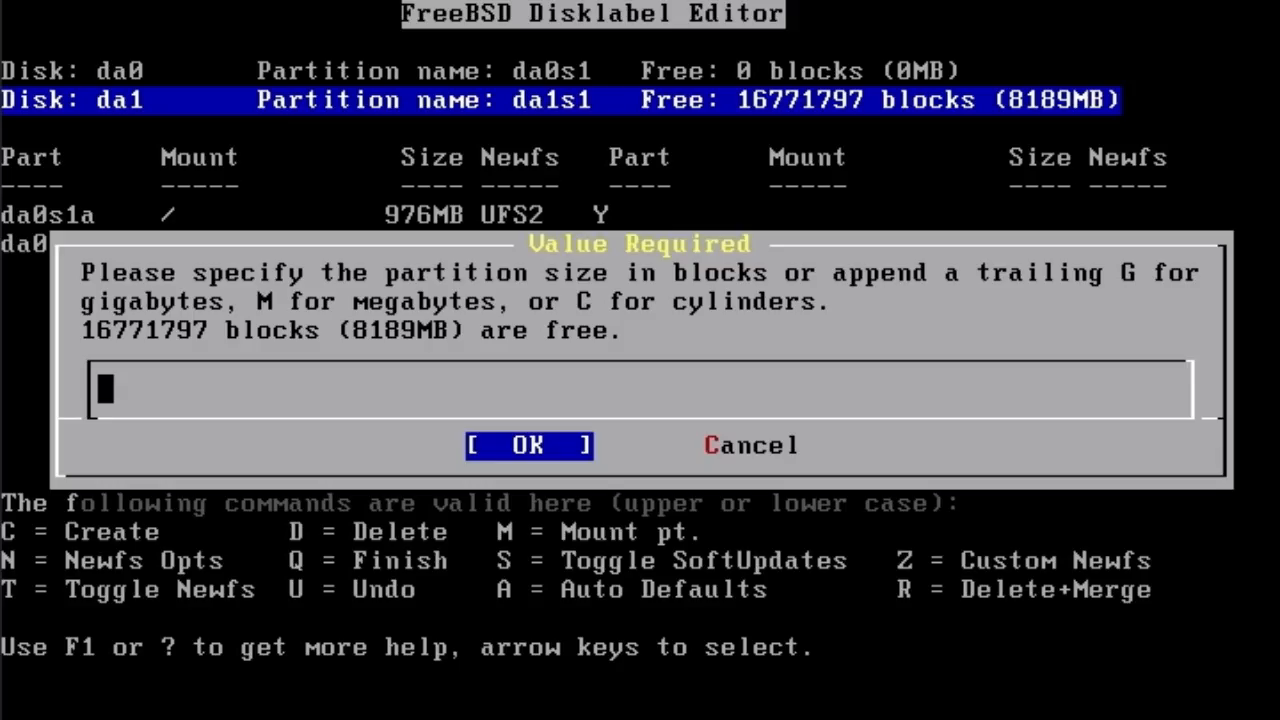
text(20000000)
key(Return)
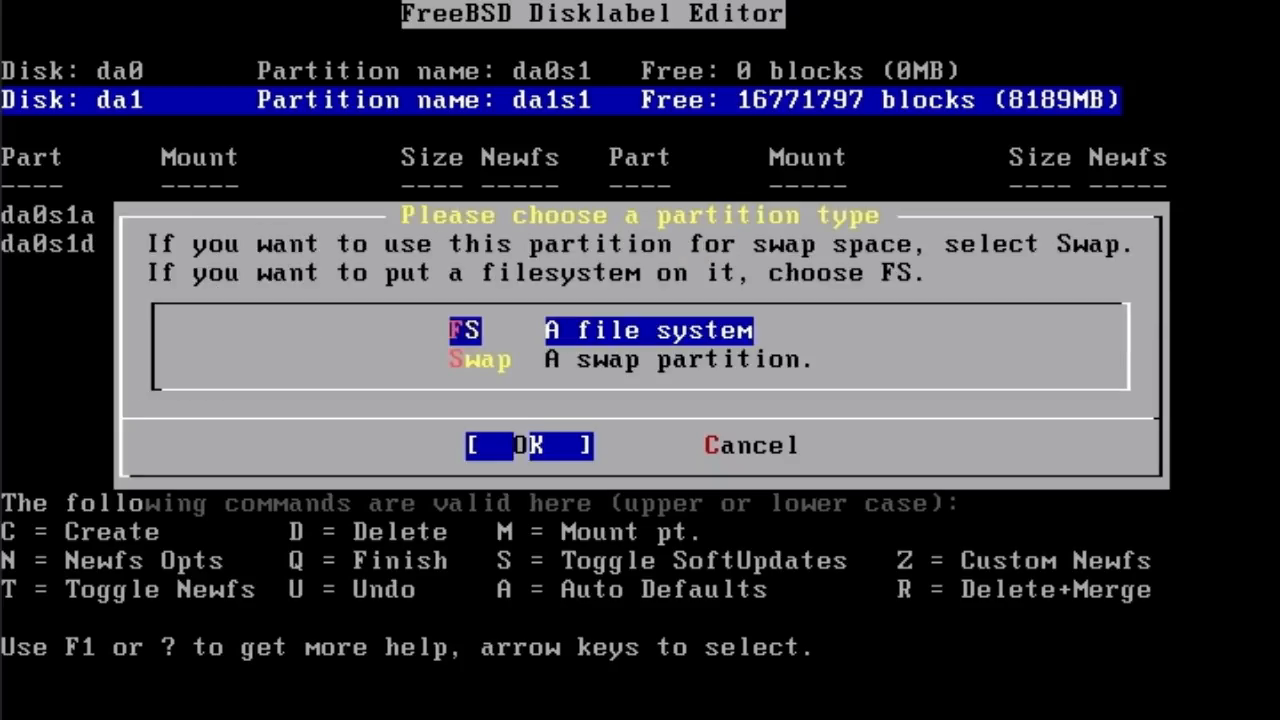
key(Return)
text(/var)
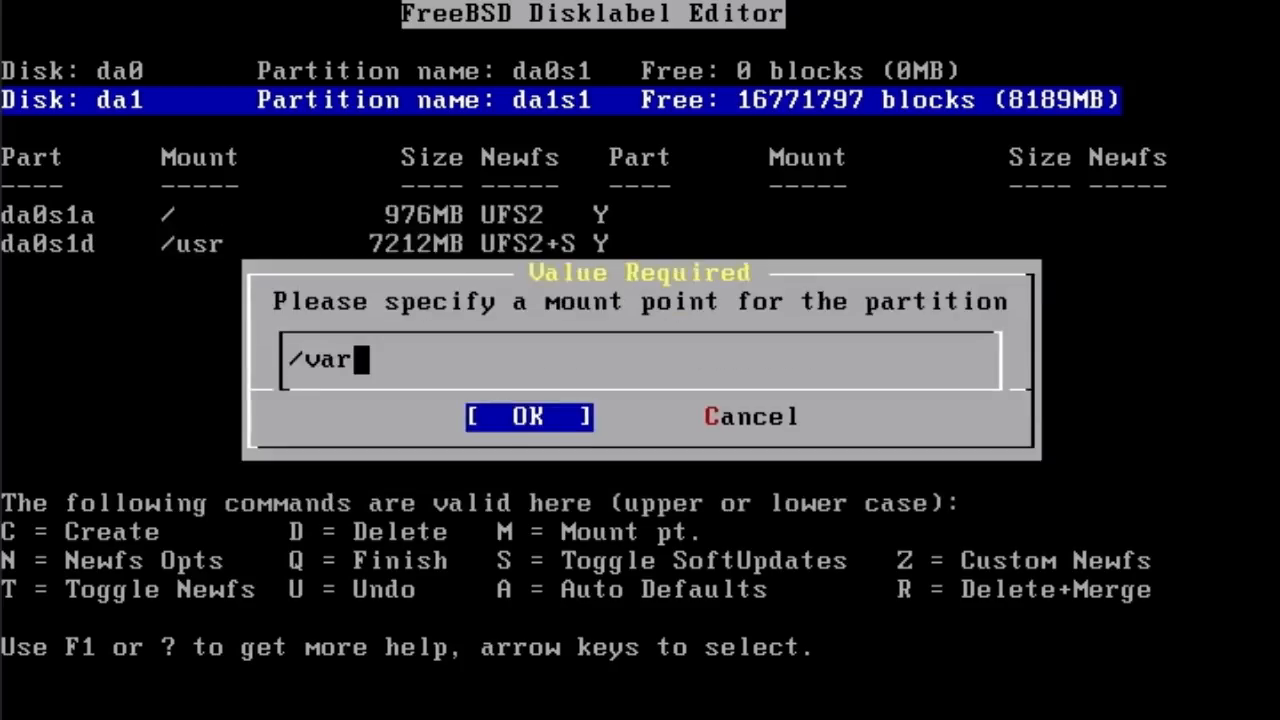
key(Return)
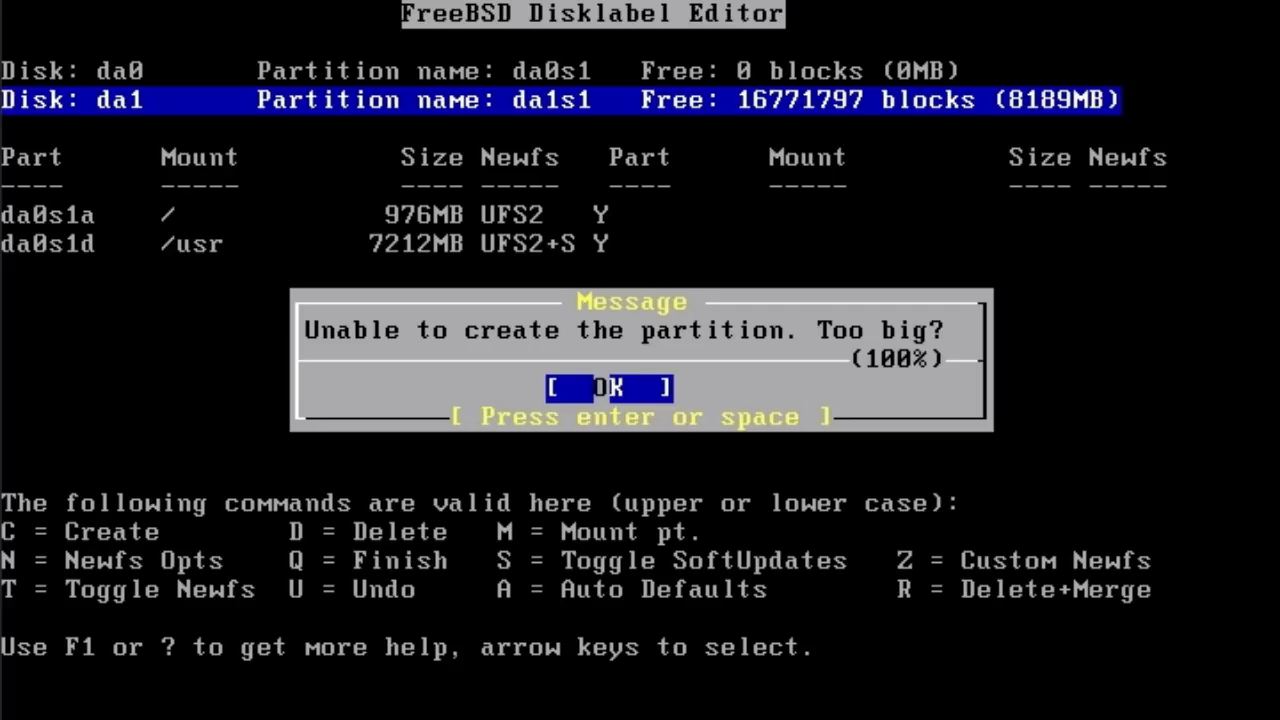
key(Return)
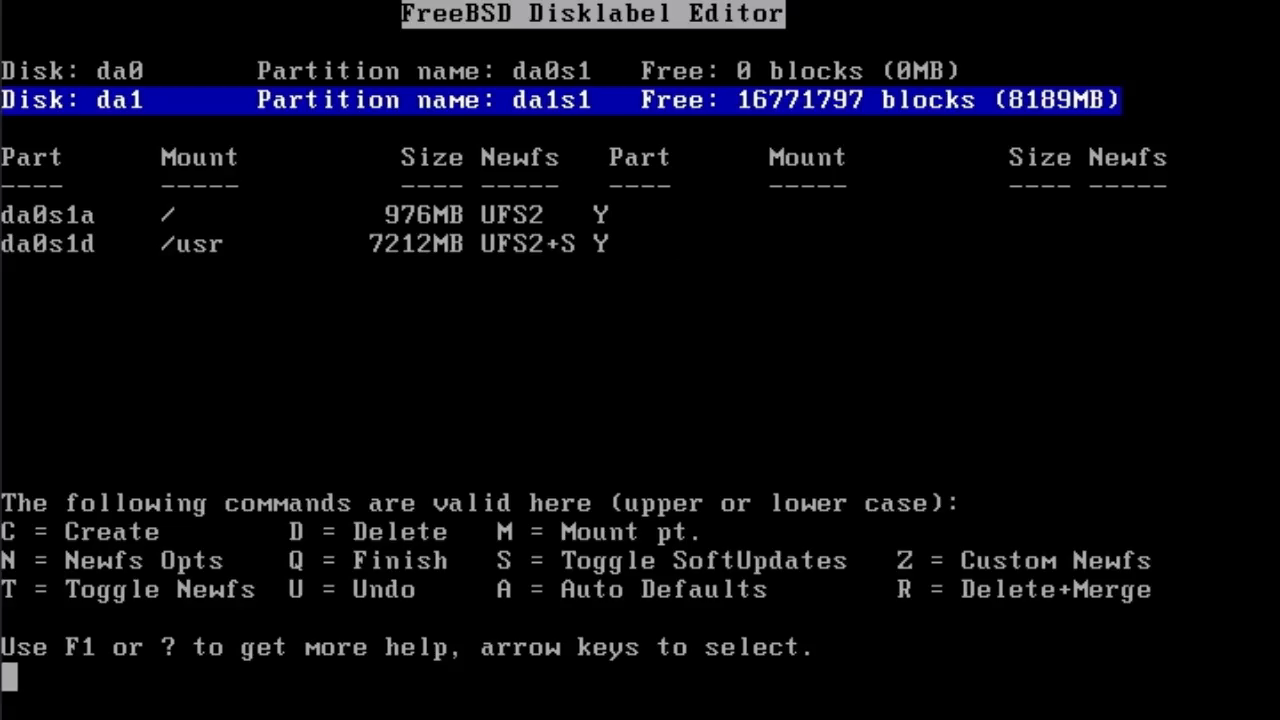
- Create a 2000000-block (976MB) /var file-system partition, da1s1d, on da1
key(c)
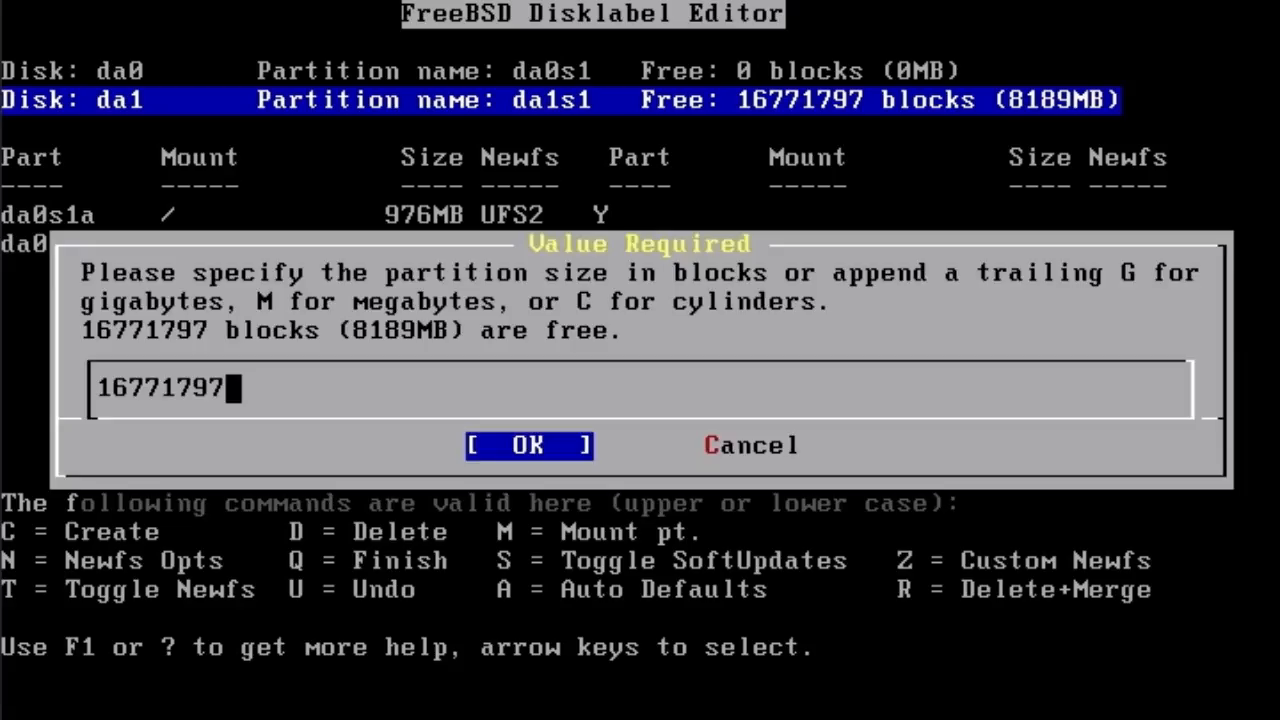
key(BackSpace)
key(BackSpace)
key(BackSpace)
key(BackSpace)
key(BackSpace)
key(BackSpace)
key(BackSpace)
key(BackSpace)
text(2000000)
key(Return)
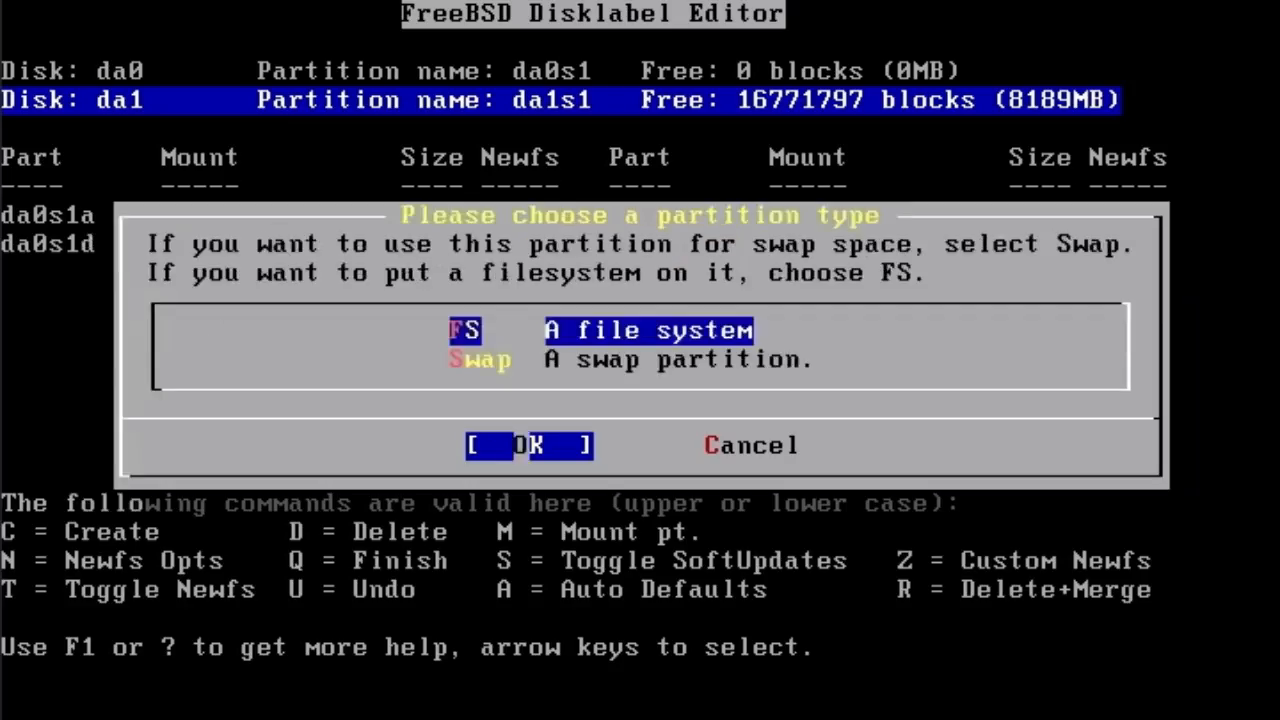
key(Return)
text(/var)
key(Return)
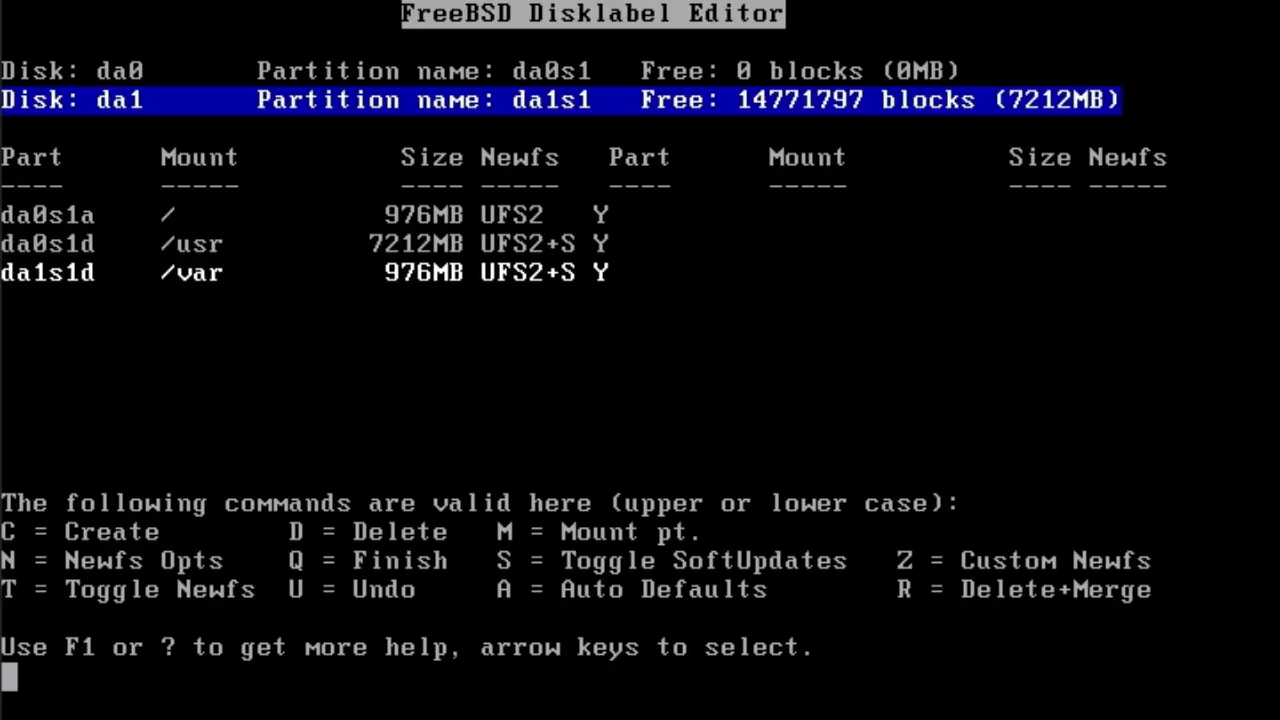
- Create a 2000000-block (976MB) swap partition, da1s1b, on da1
key(c)
key(BackSpace)
key(BackSpace)
key(BackSpace)
key(BackSpace)
key(BackSpace)
key(BackSpace)
key(BackSpace)
key(BackSpace)
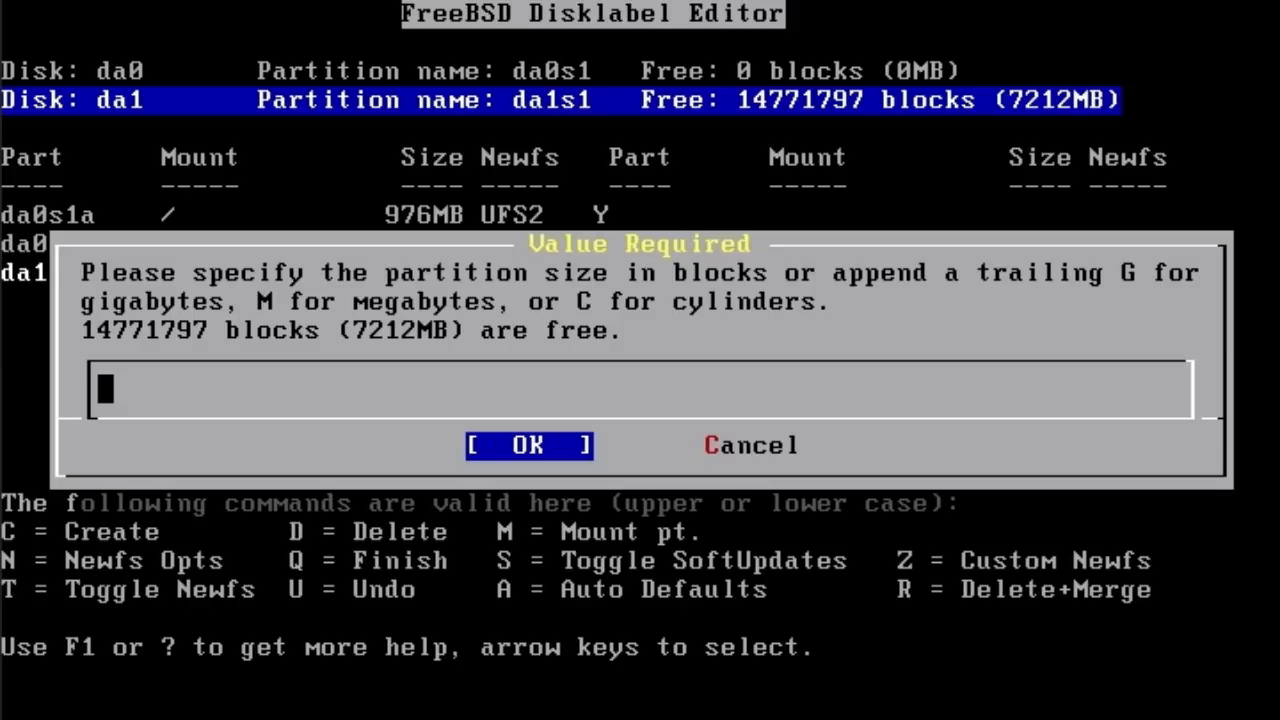
text(2000000)
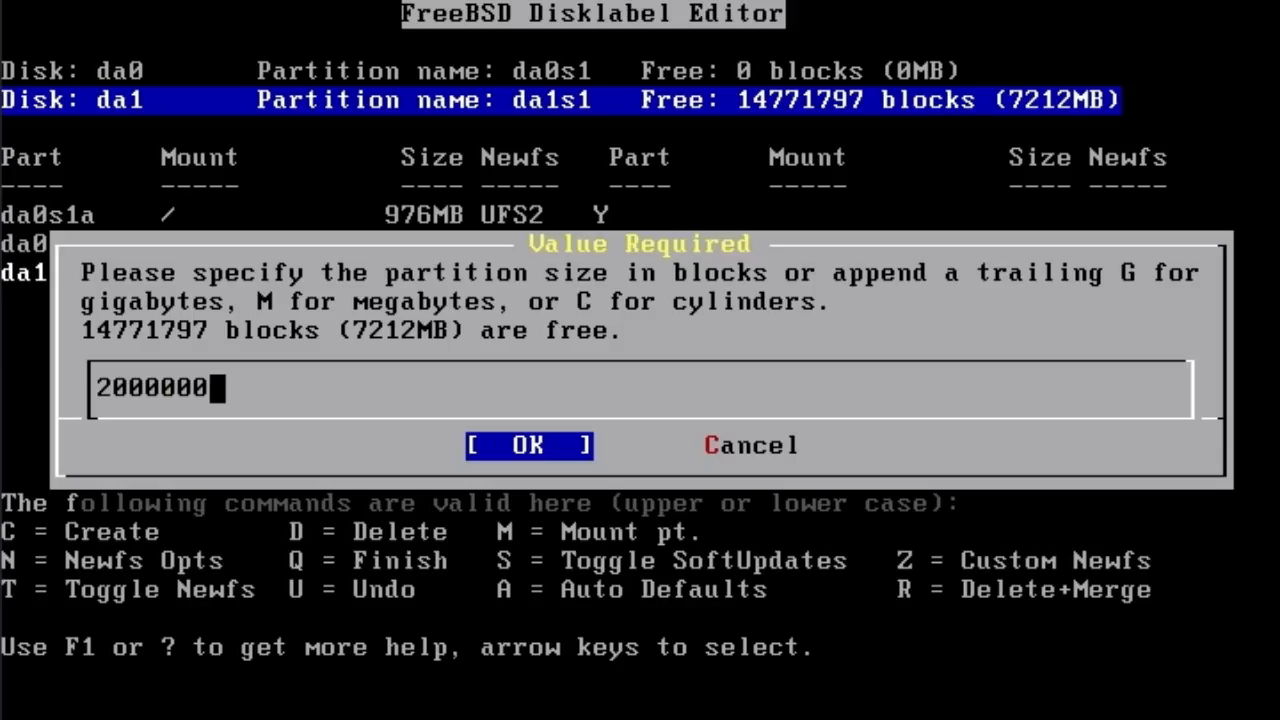
key(Return)
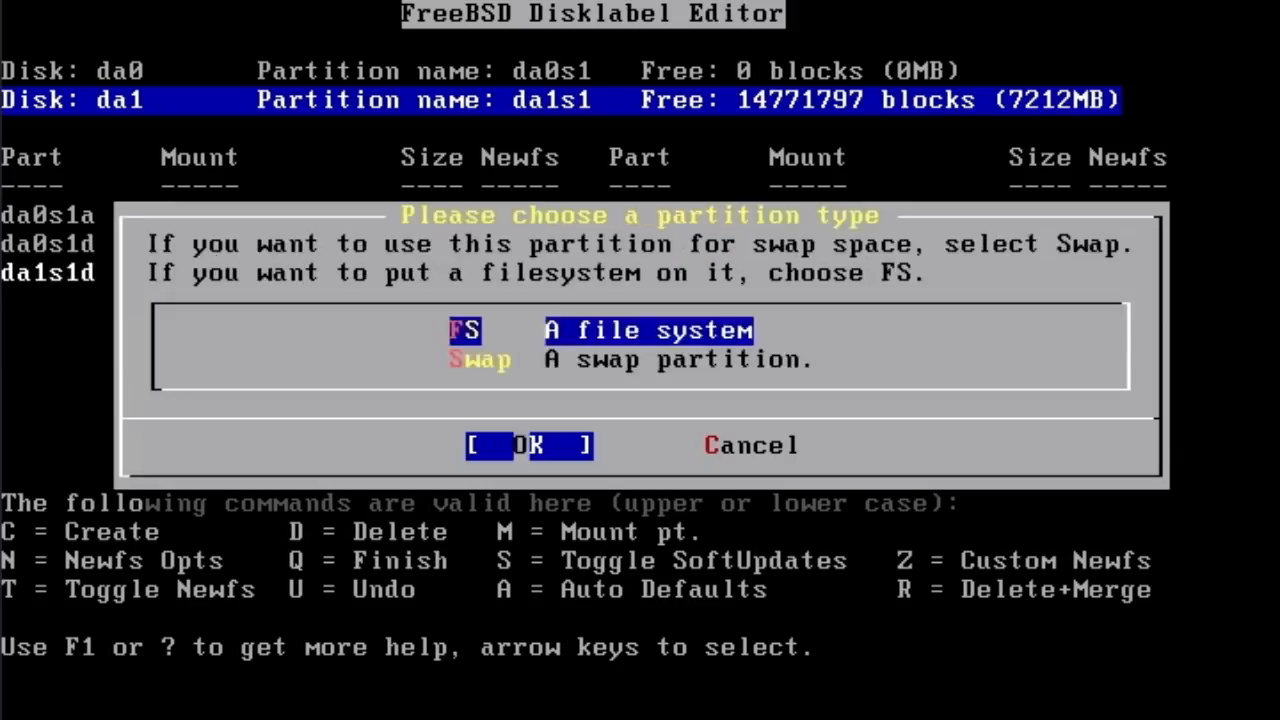
key(Down)
key(Return)
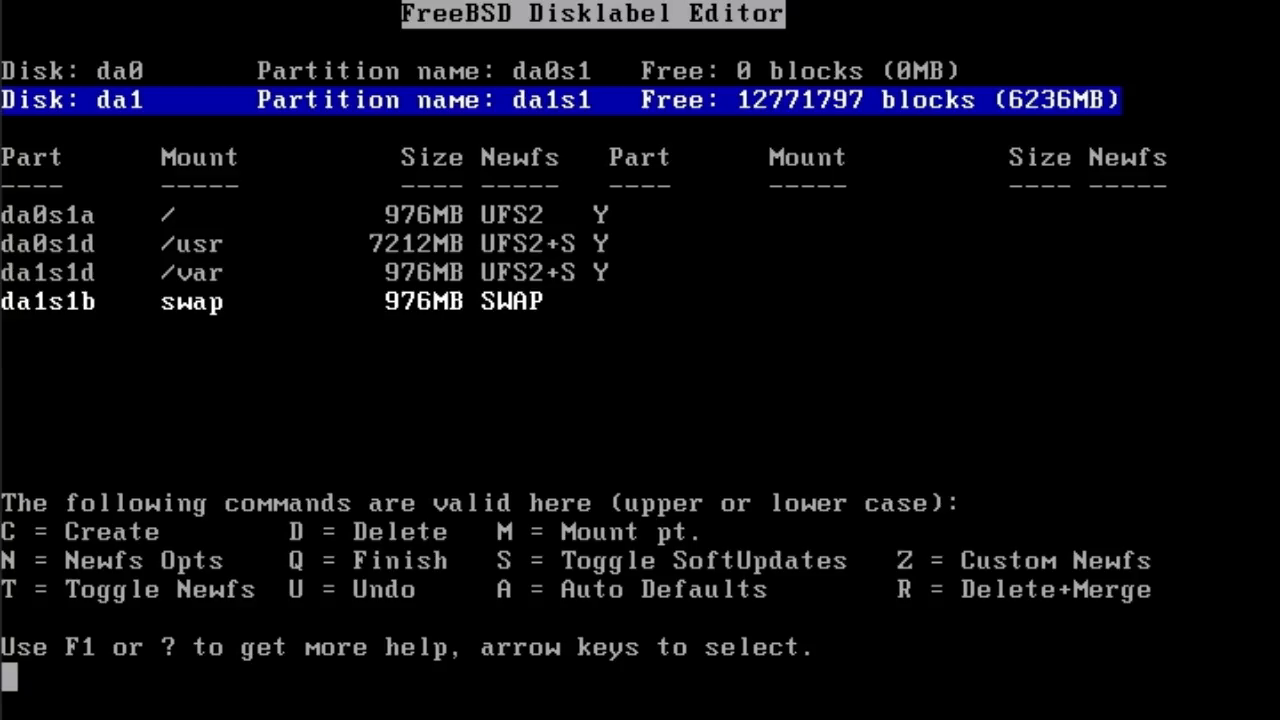
- Create an 8000000-block file-system partition on da1 with /home as its mount point
key(c)
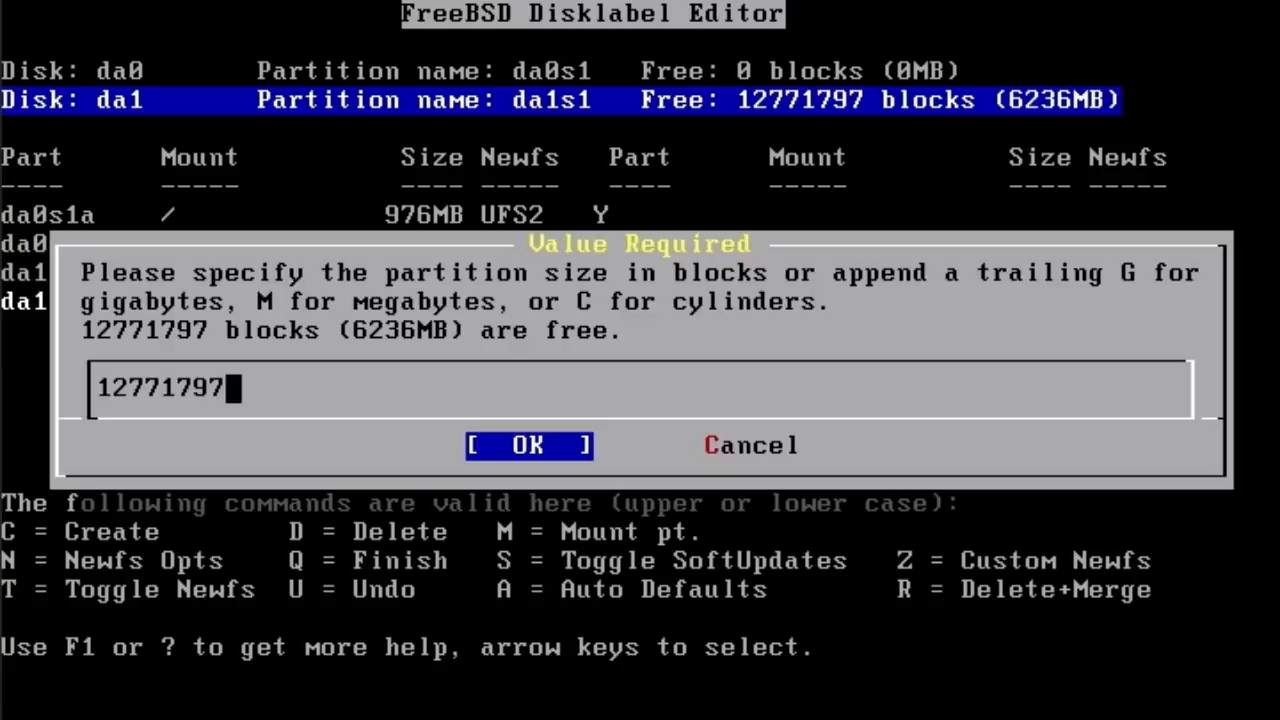
key(BackSpace)
key(BackSpace)
key(BackSpace)
key(BackSpace)
key(BackSpace)
key(BackSpace)
key(BackSpace)
key(BackSpace)
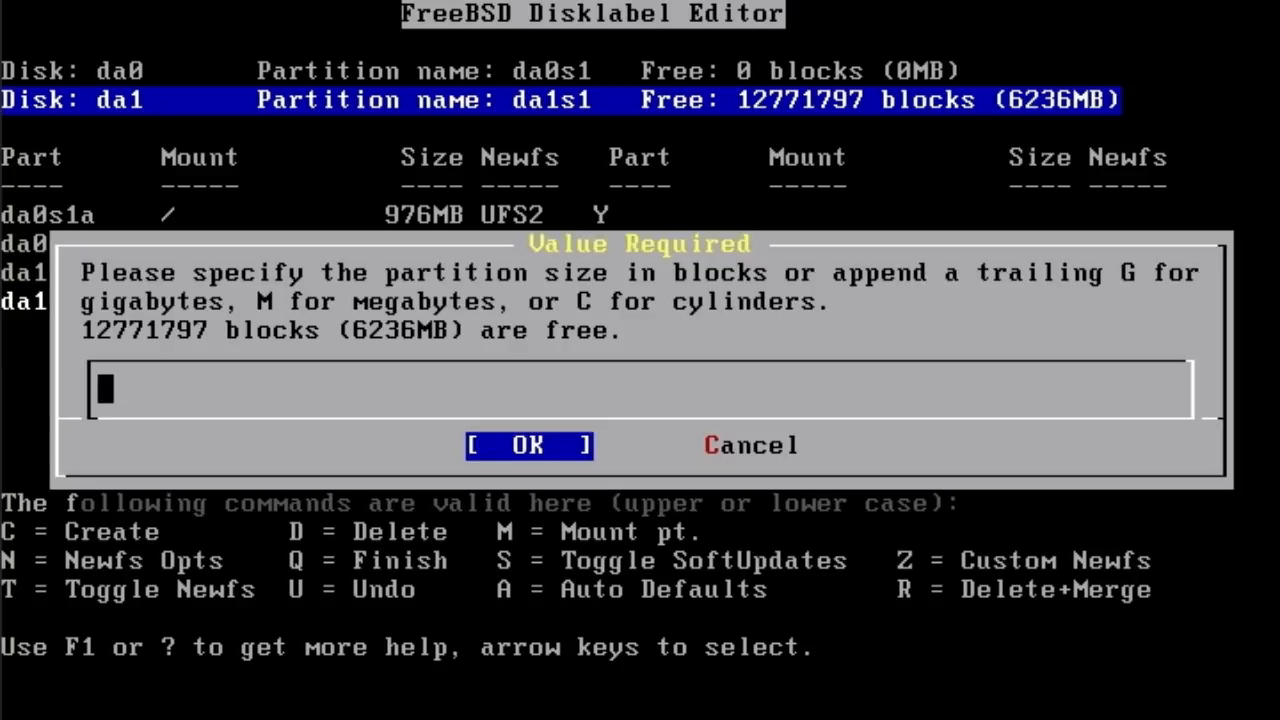
text(80-)
key(BackSpace)
text(00000)
key(Return)
key(Return)
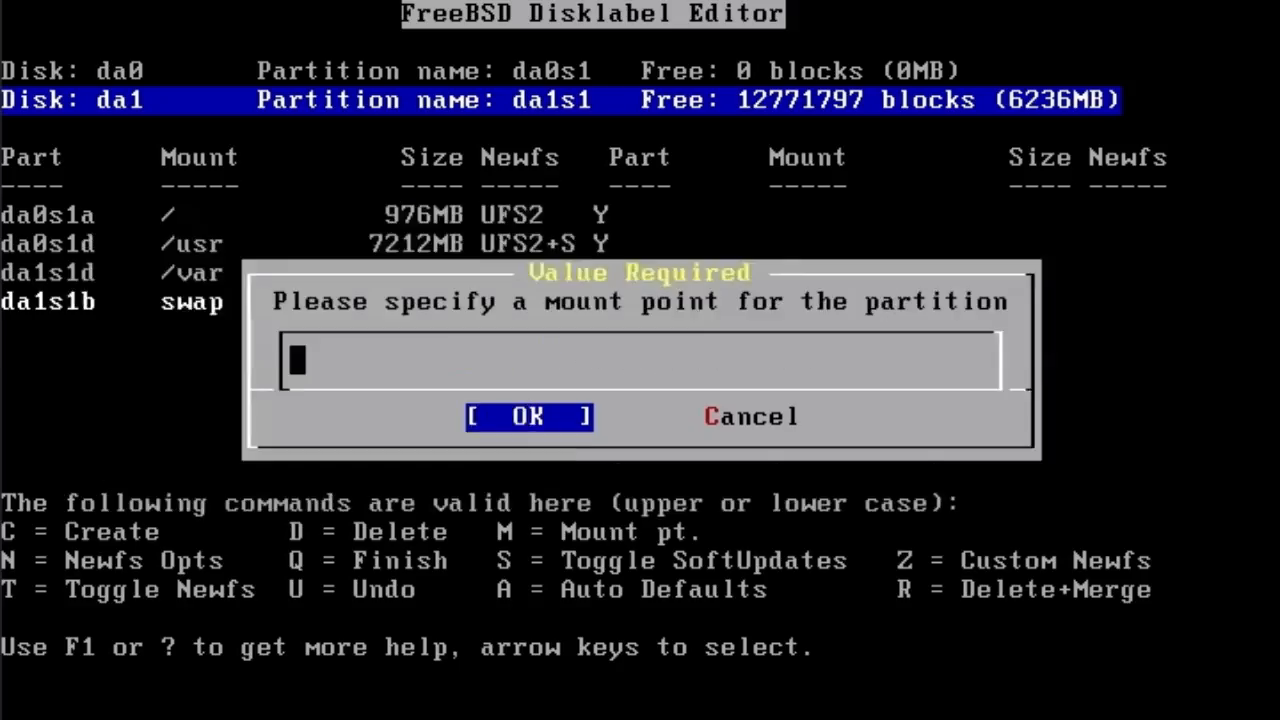
text(/home)
key(Return)
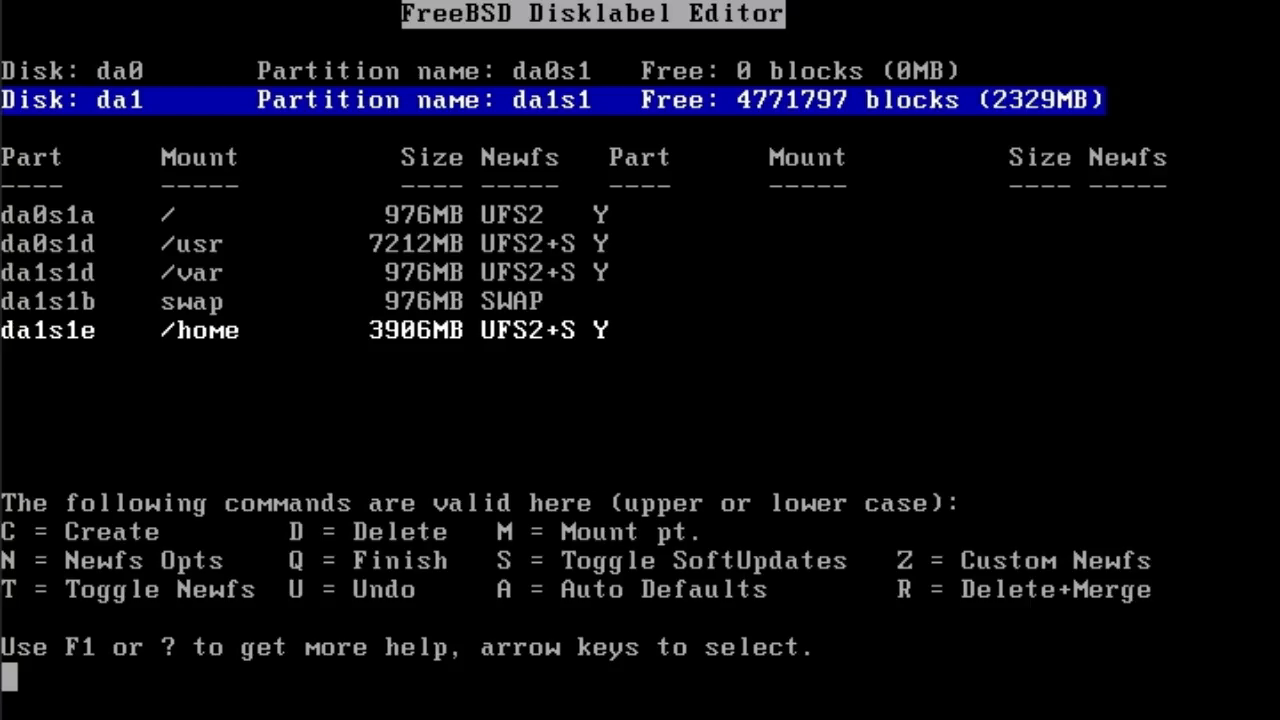
- Try a 20000000-block /tmp file-system partition on da1
key(c)
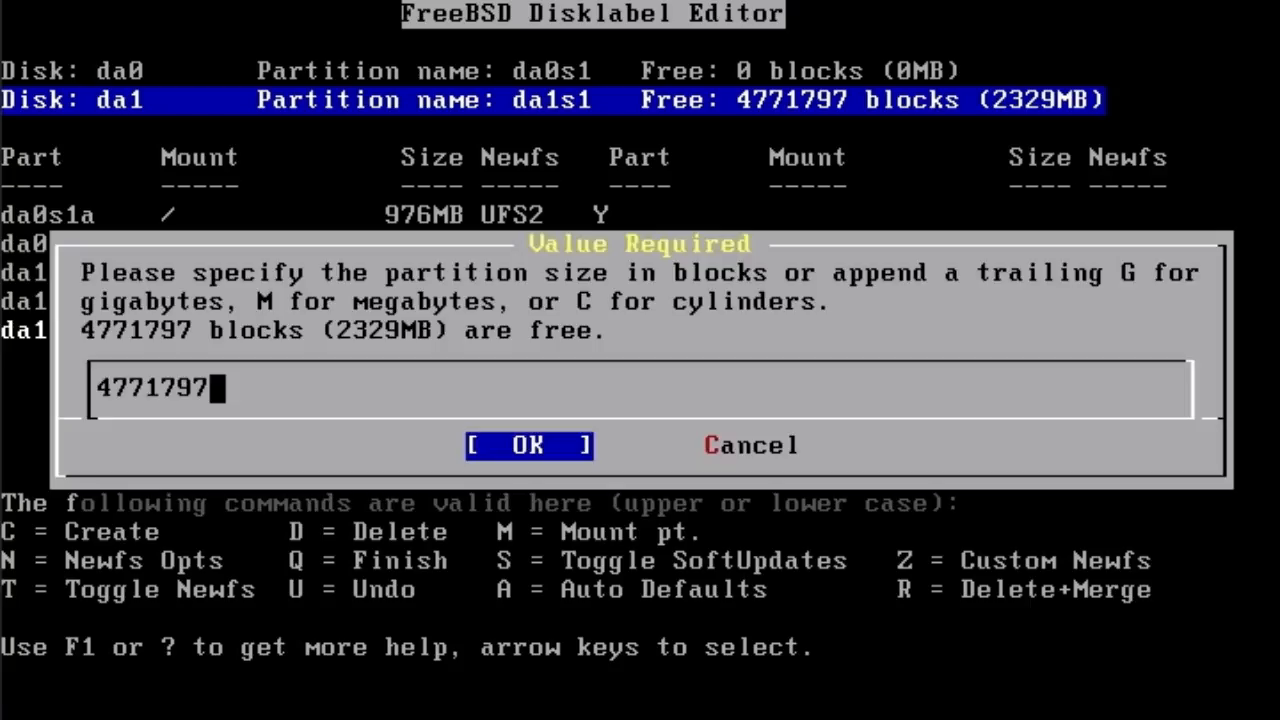
key(BackSpace)
key(BackSpace)
key(BackSpace)
key(BackSpace)
key(BackSpace)
key(BackSpace)
key(BackSpace)
text(20000000)
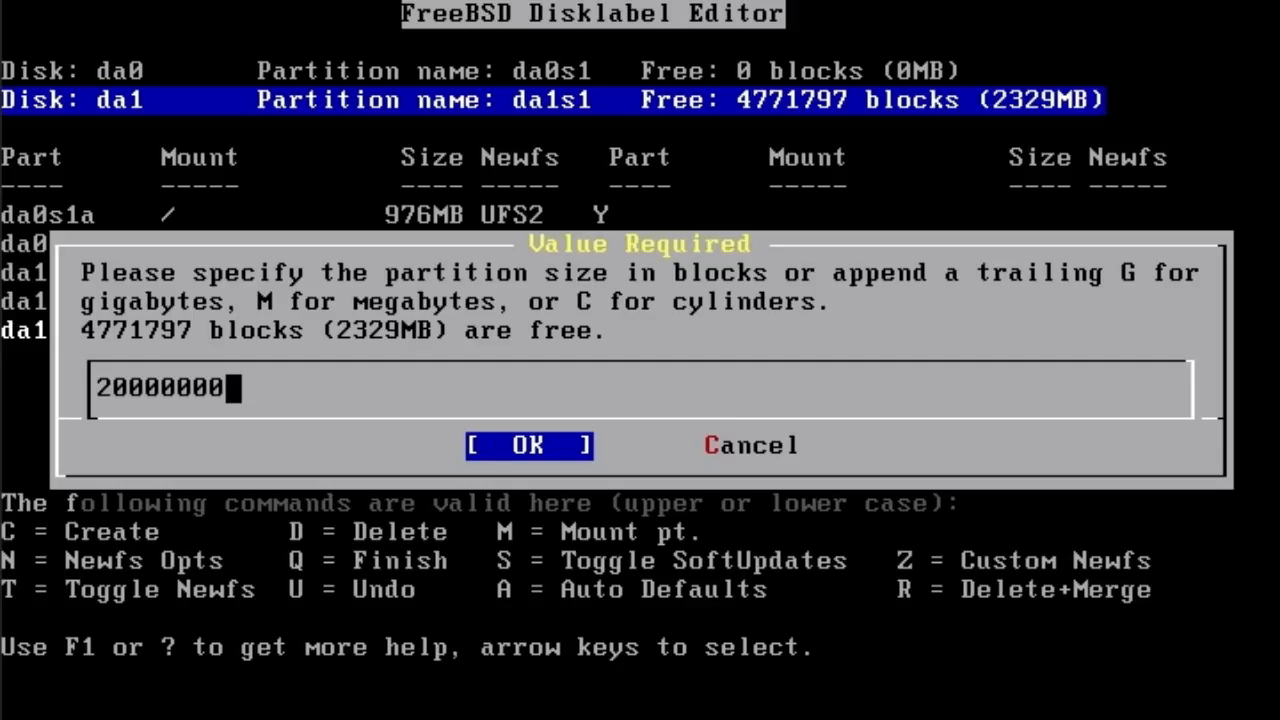
key(Return)
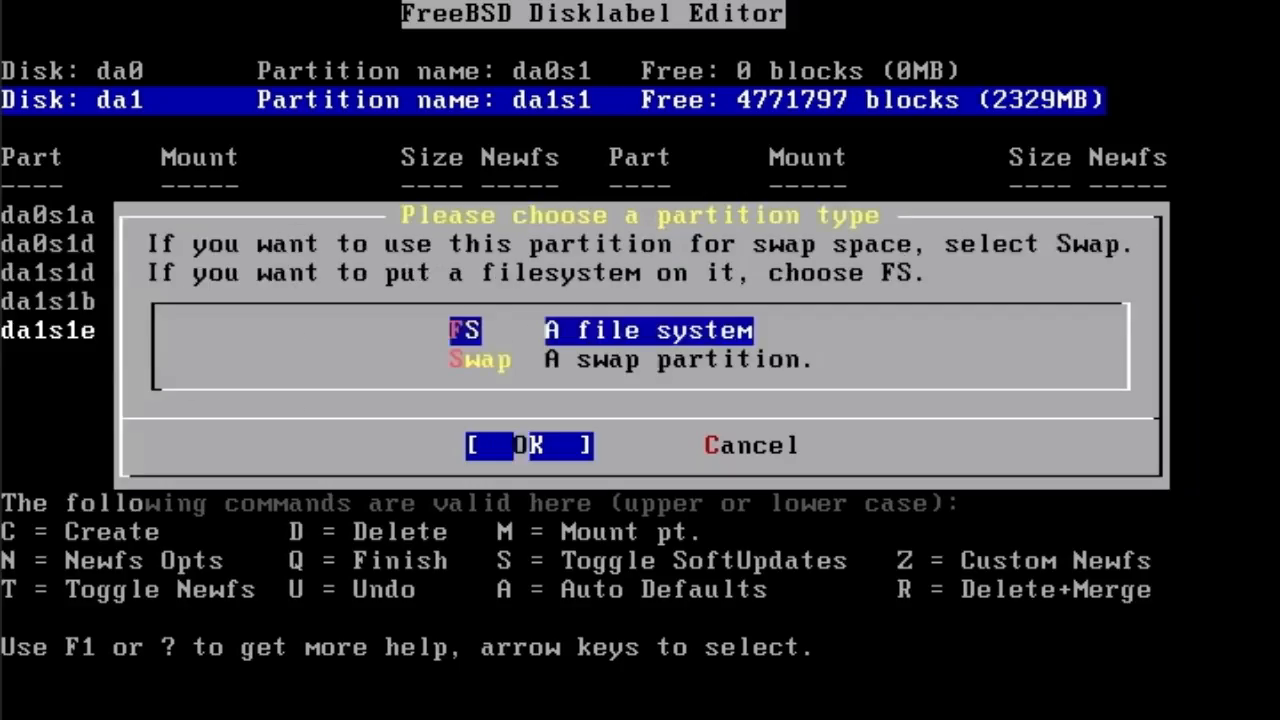
key(Return)
text(/tmp)
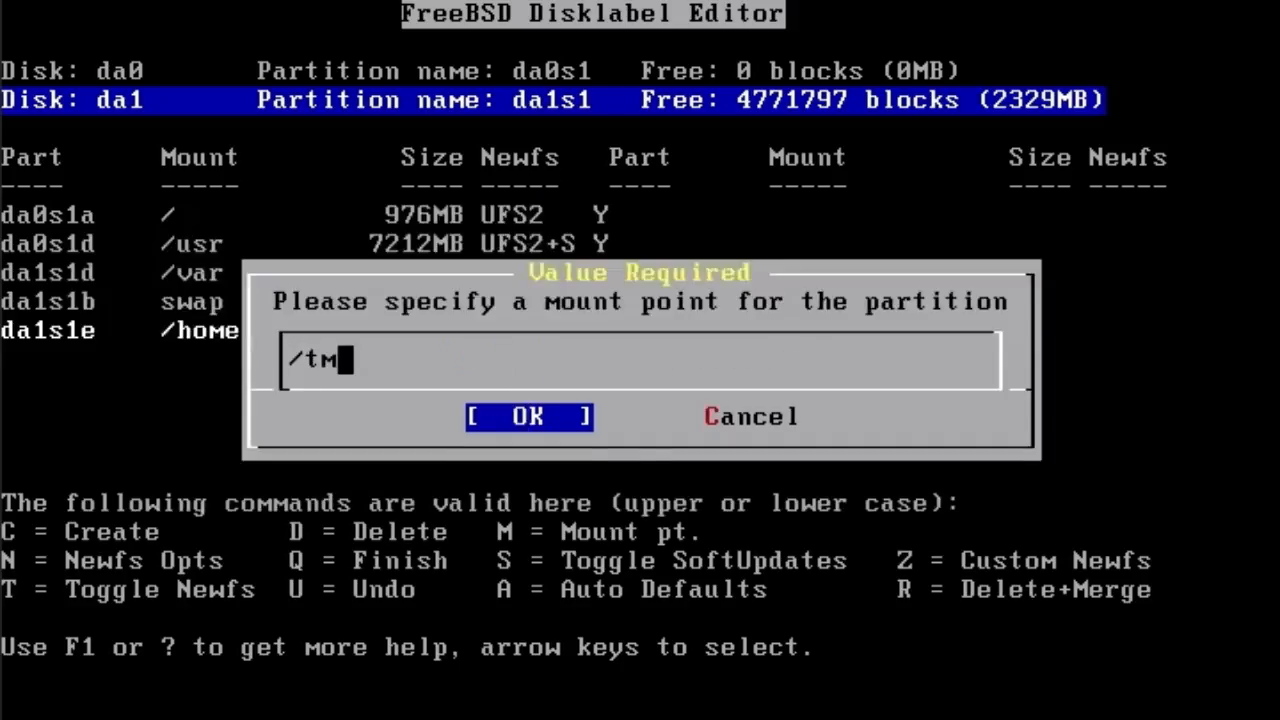
key(Return)
key(Return)
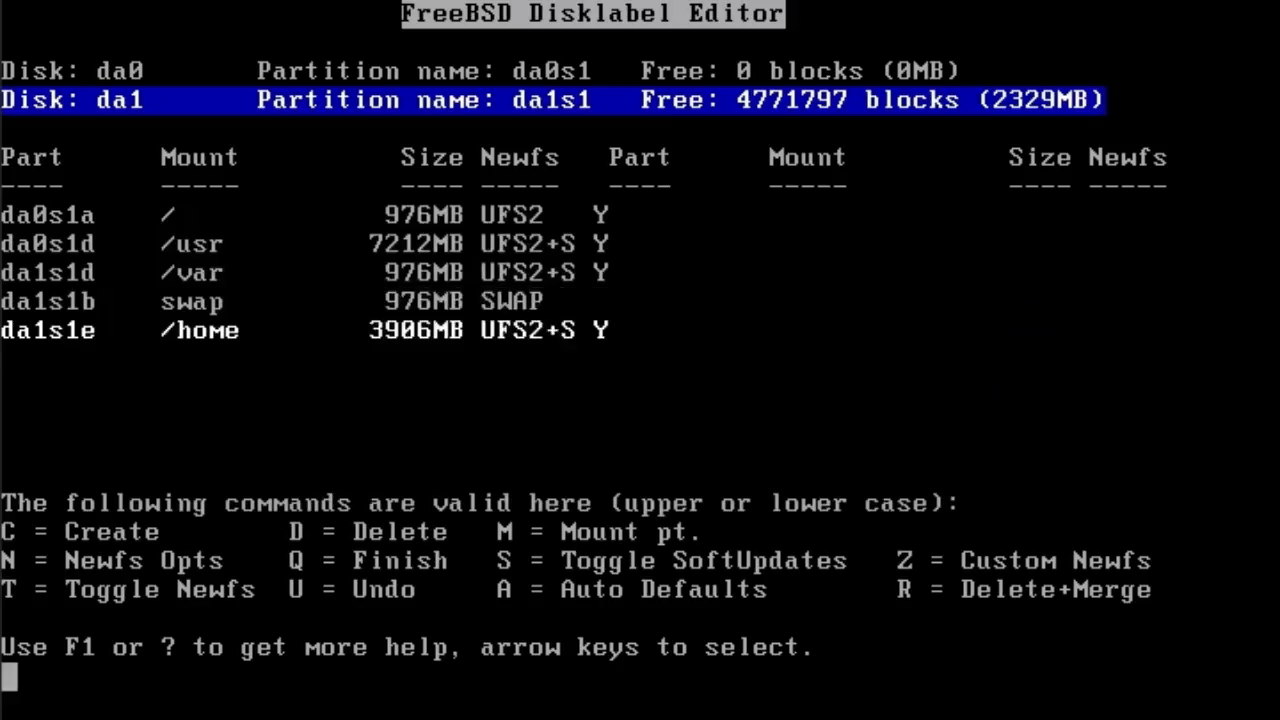
- Create a 2000000-block (976MB) /tmp file-system partition, da1s1f, on da1
key(c)
key(BackSpace)
key(BackSpace)
key(BackSpace)
key(BackSpace)
key(BackSpace)
key(BackSpace)
key(BackSpace)
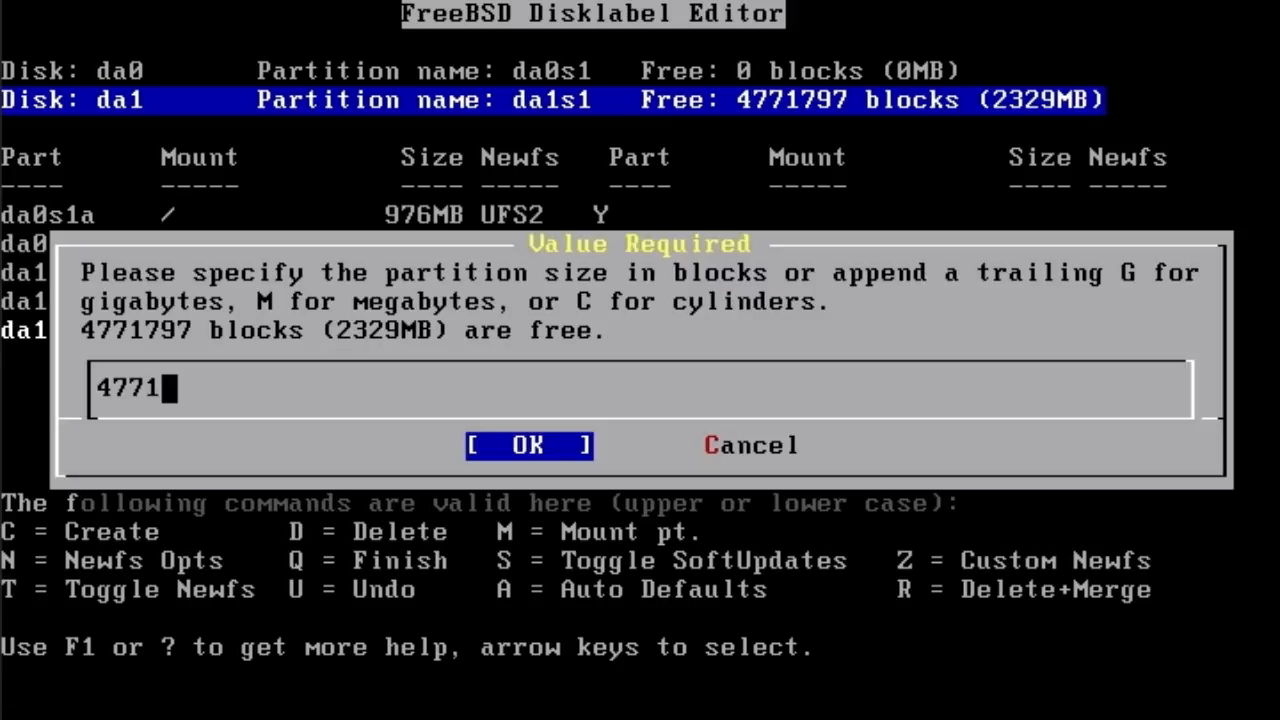
text(2000000)
key(Return)
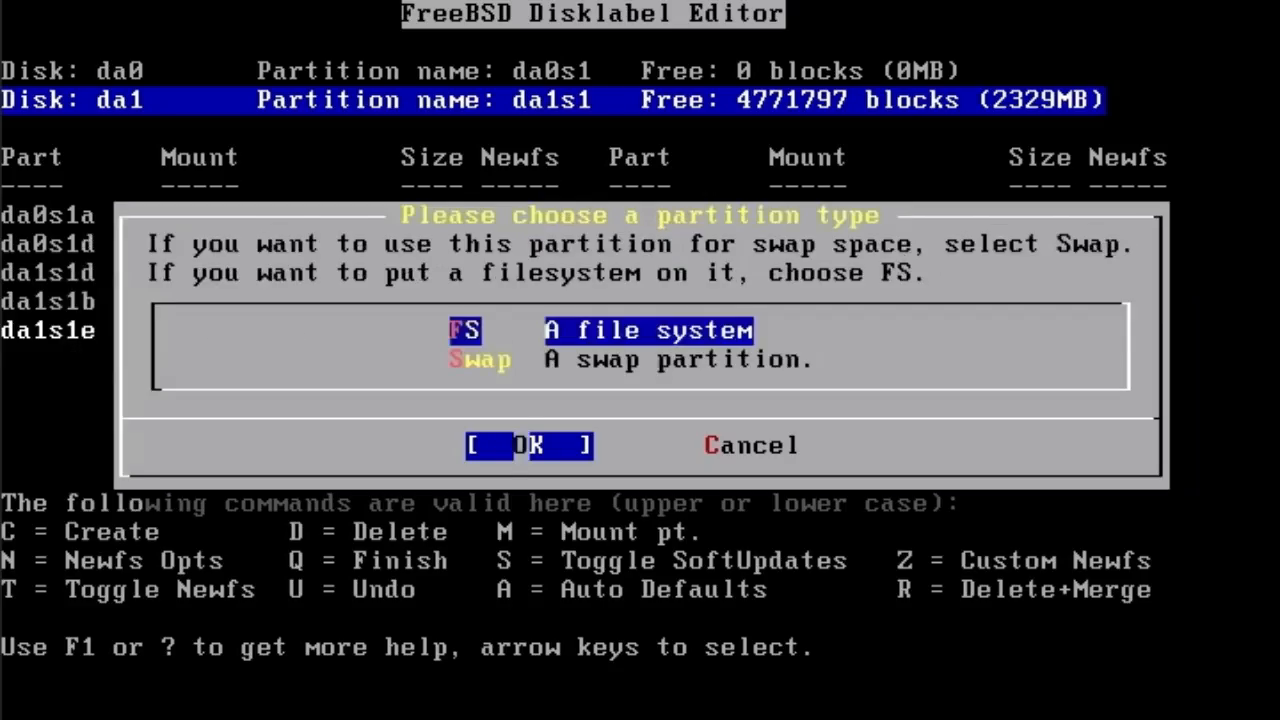
key(Return)
text(/tmp)
key(Return)
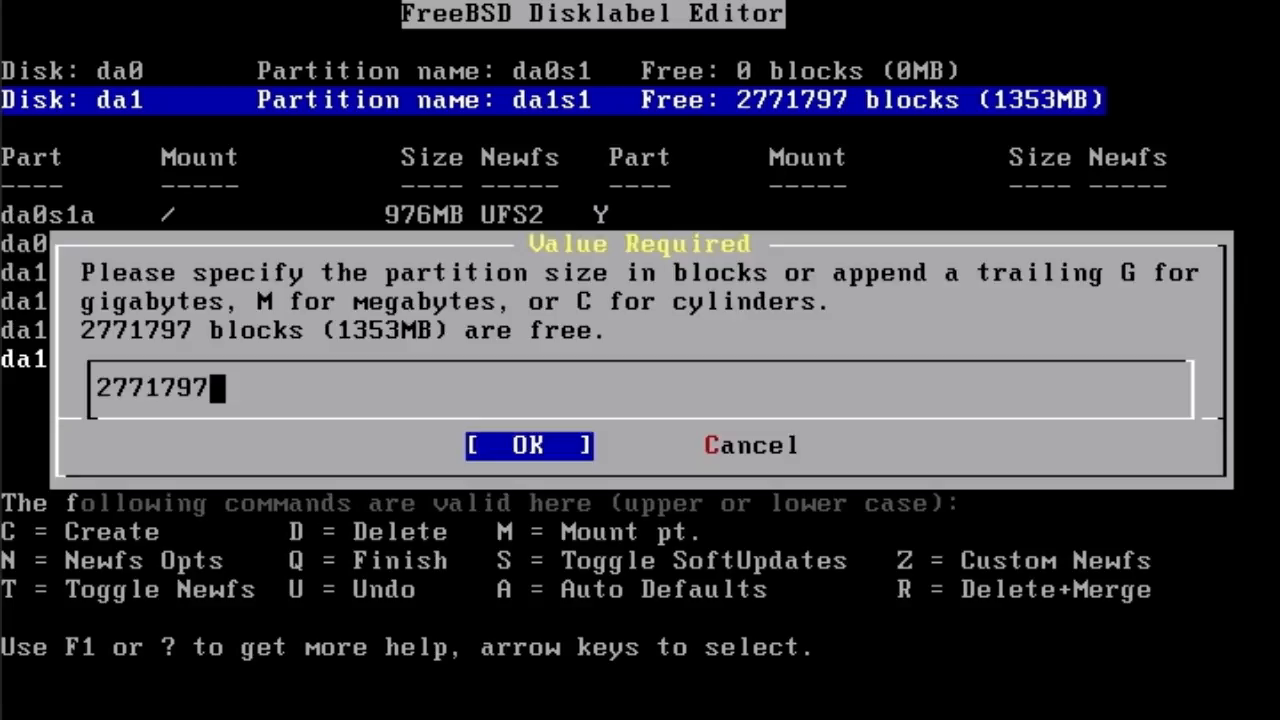
- Create a 2000000-block (976MB) /opt file-system partition, da1s1g, leaving 376MB free on da1
key(BackSpace)
key(BackSpace)
key(BackSpace)
key(BackSpace)
key(BackSpace)
key(BackSpace)
text(000)
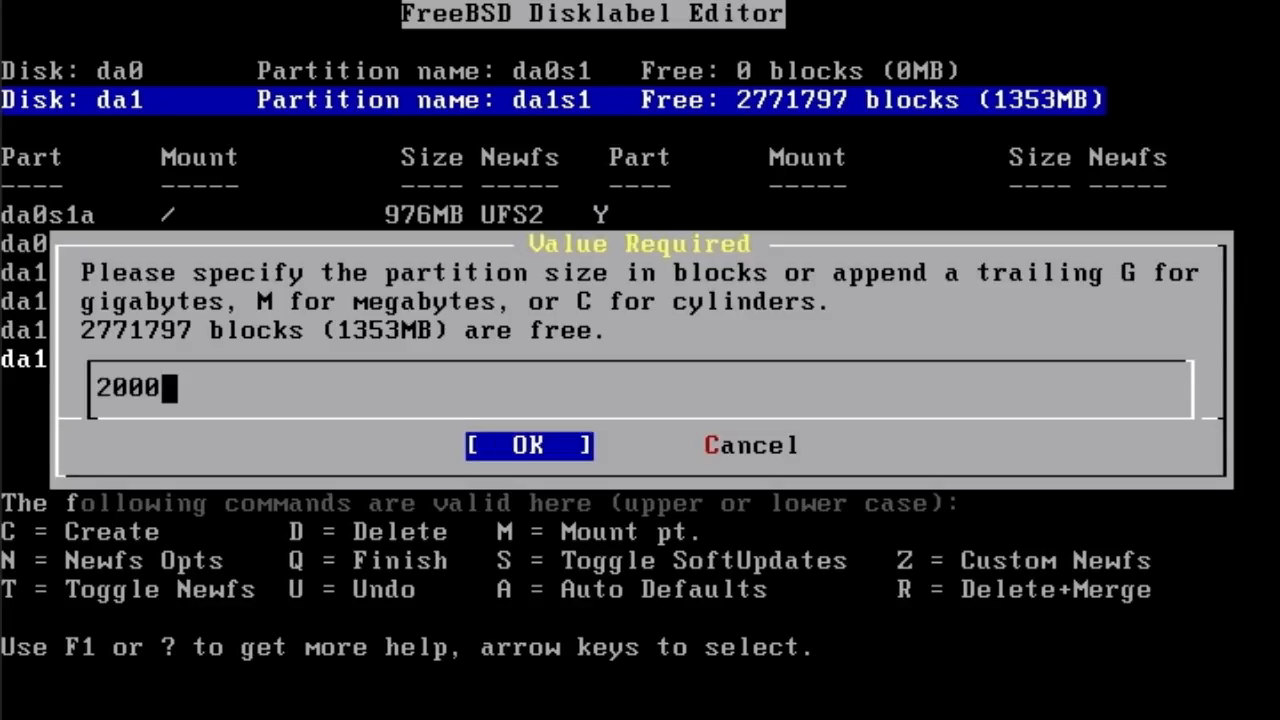
text(000)
key(Return)
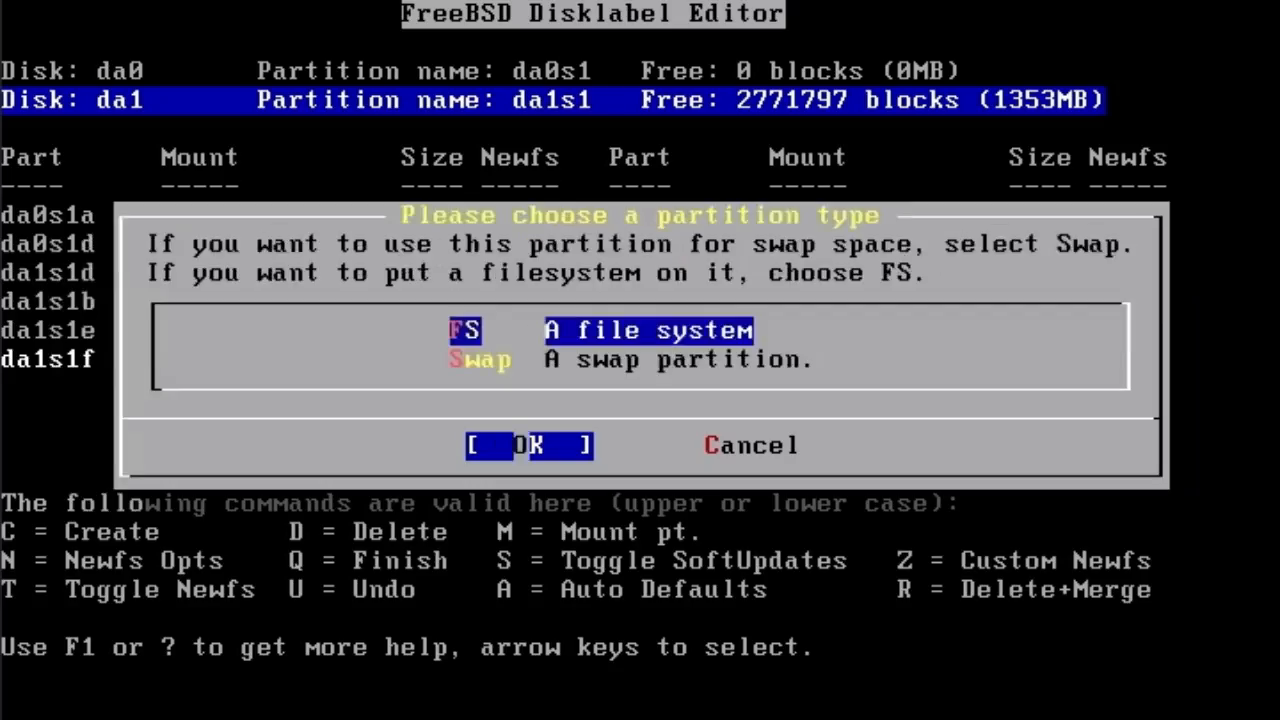
key(Return)
text(/opt)
key(Return)
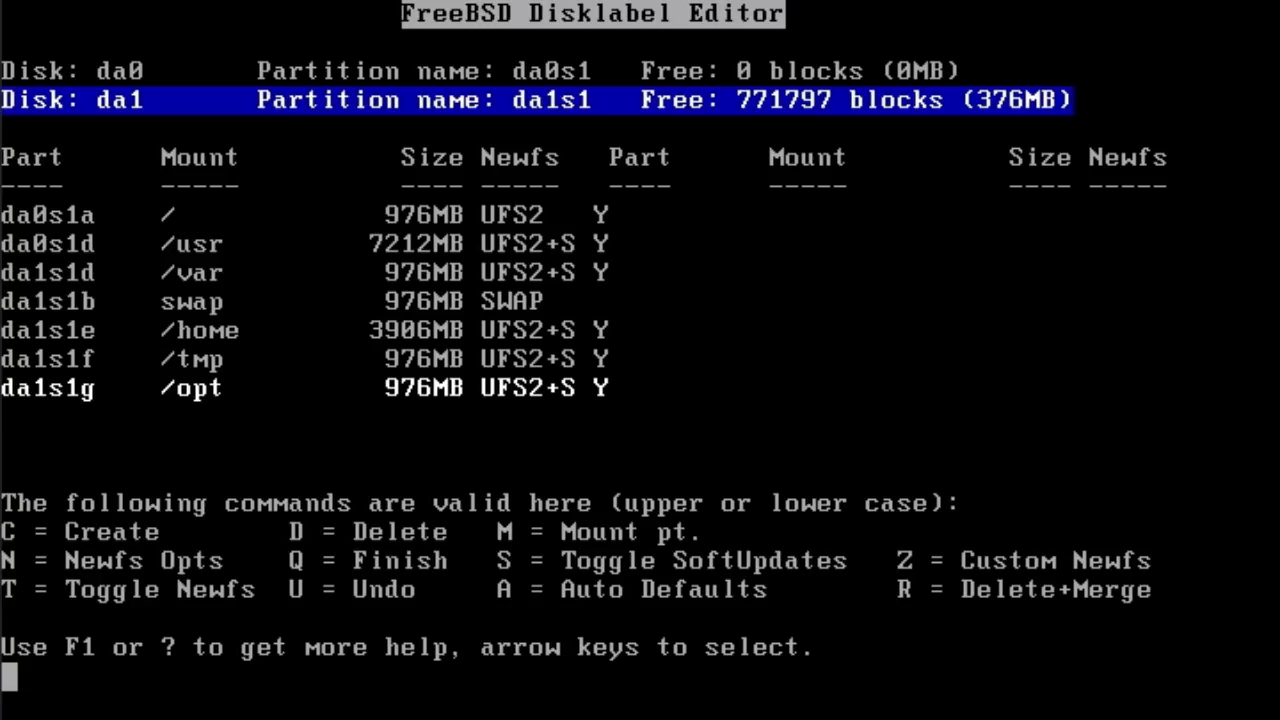
- Leave the label editor and install the FreeBSD Boot Manager on da0
key(q)
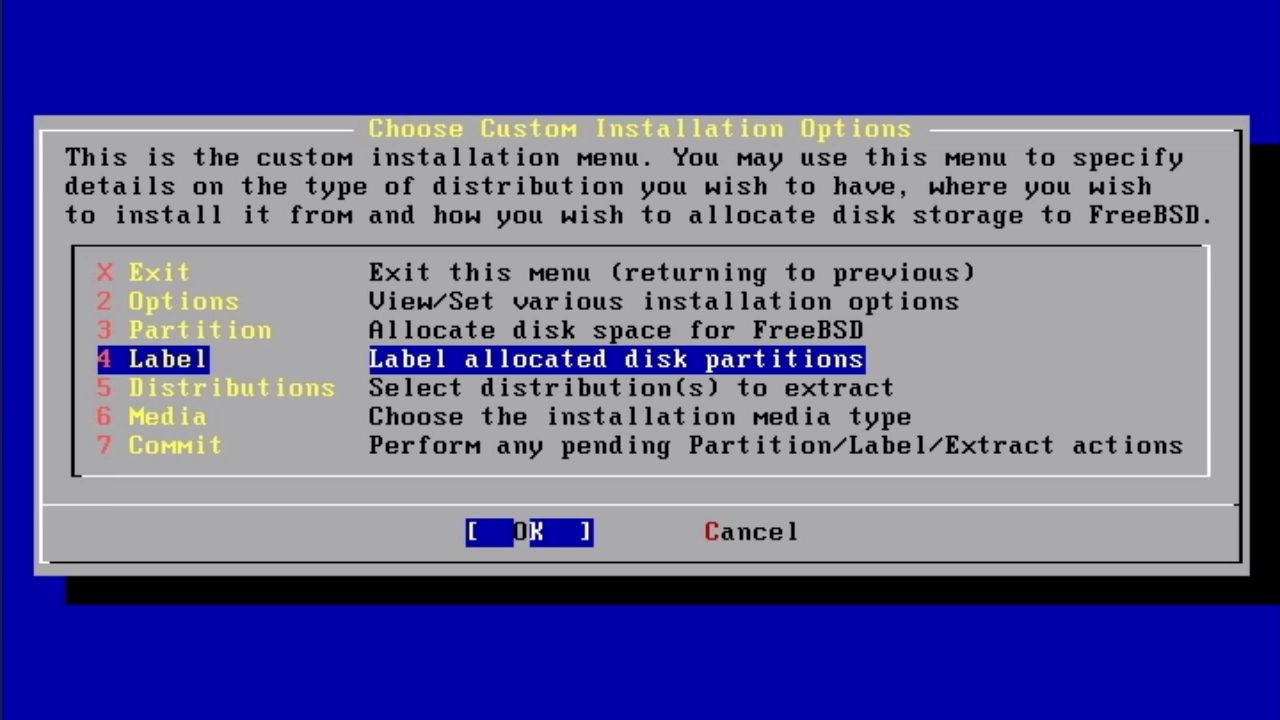
key(Up)
key(Return)
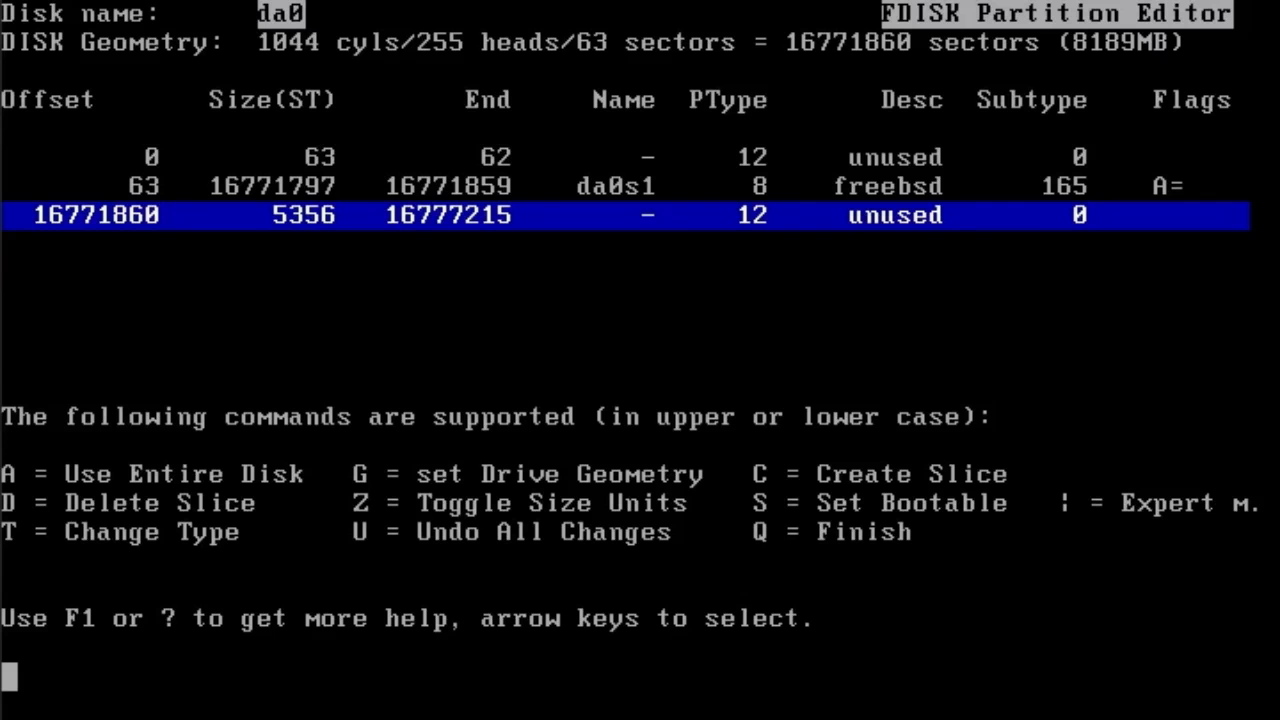
key(Up)
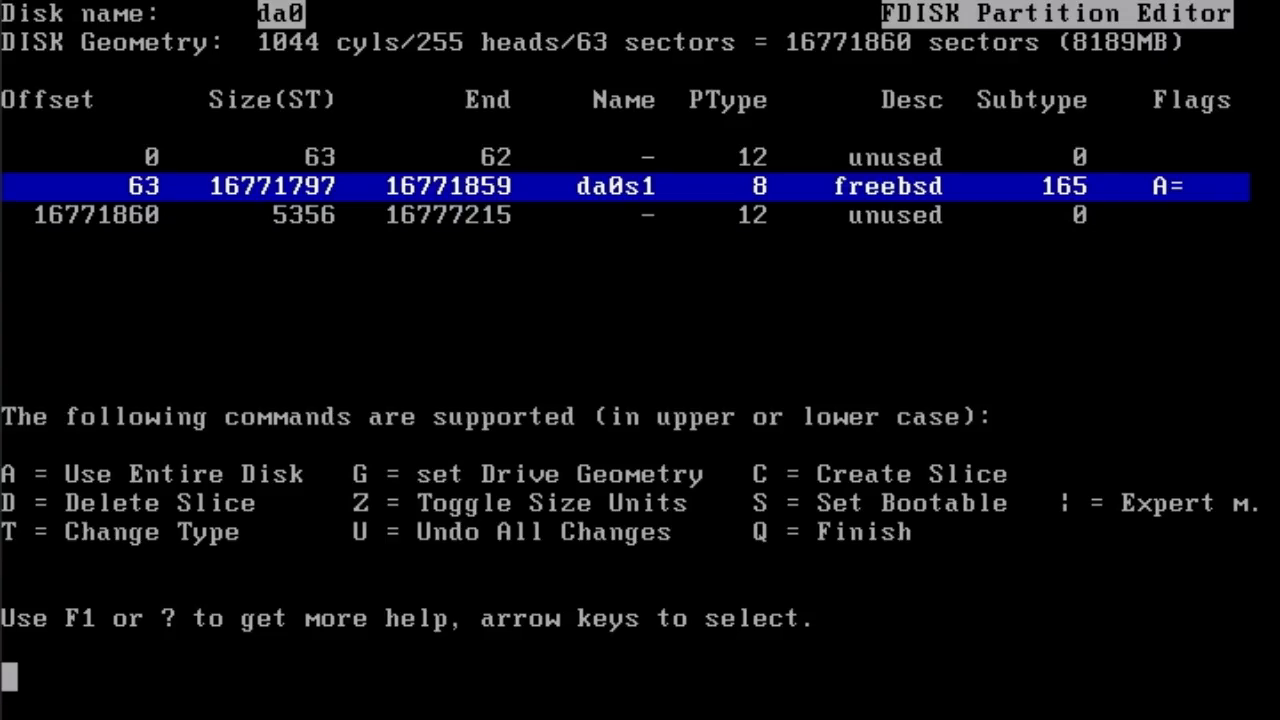
key(q)
key(Down)
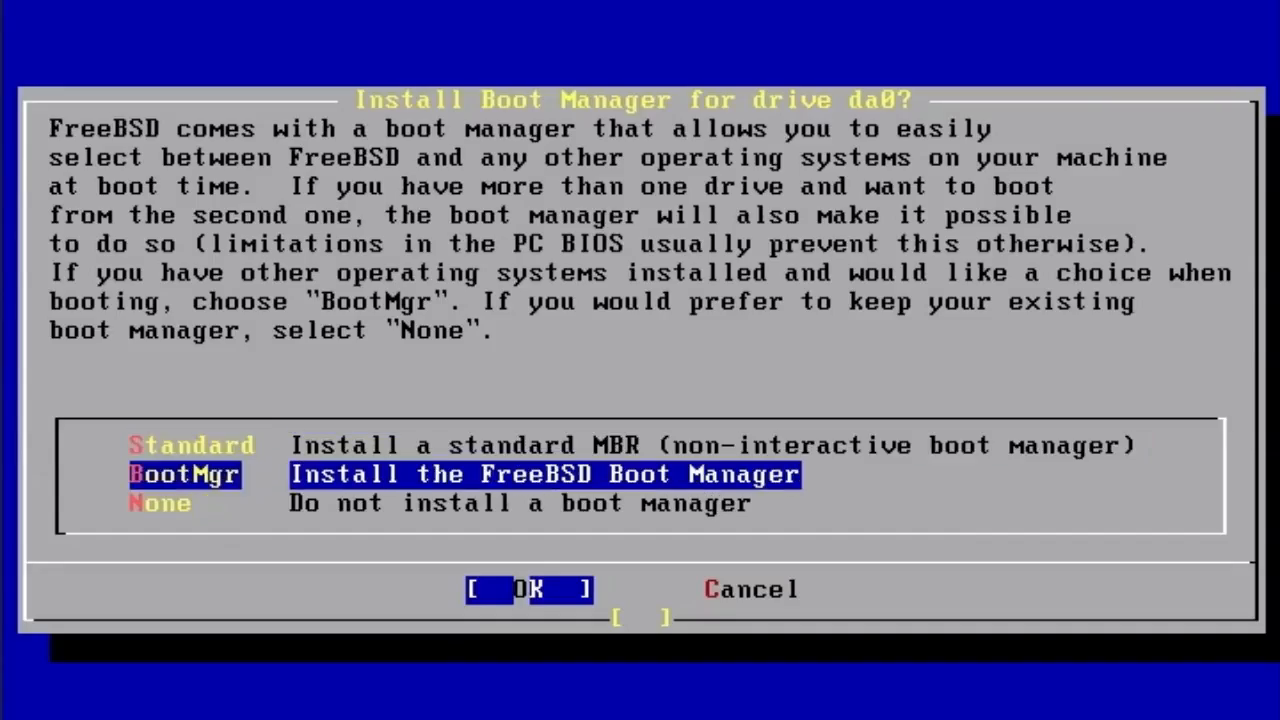
key(Return)
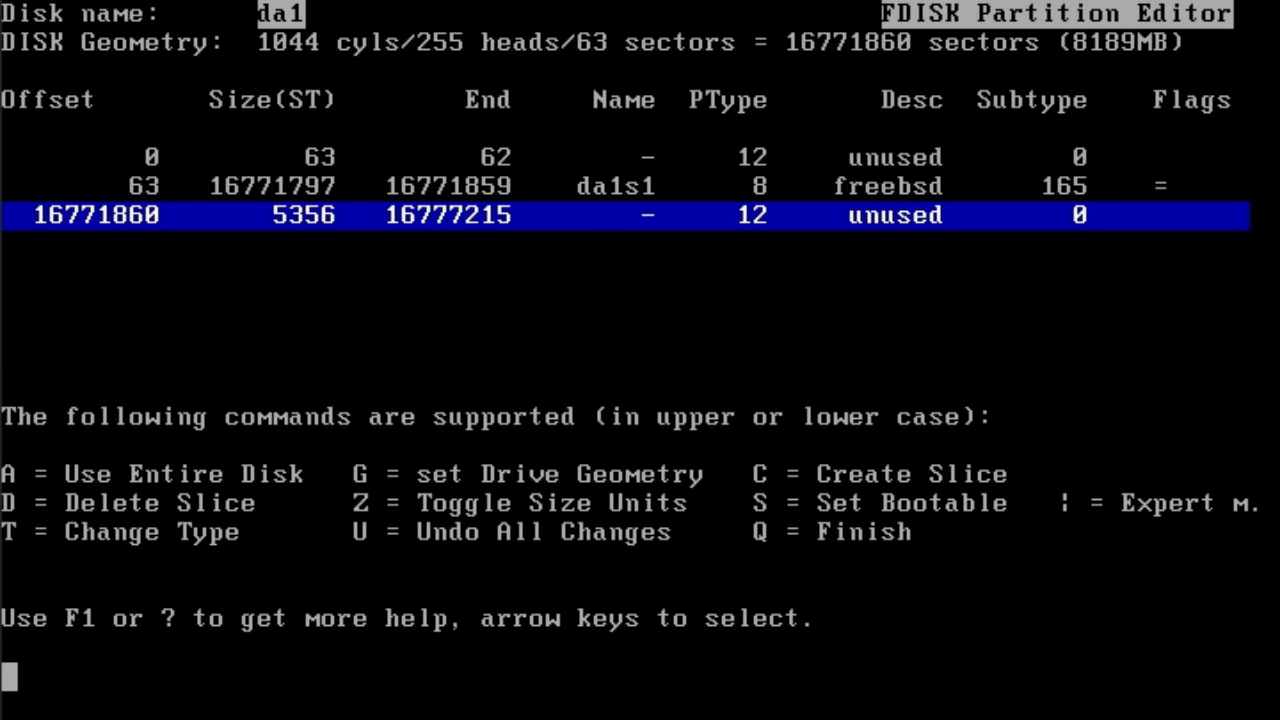
- Choose no boot manager for da1 and reopen the partition label editor
key(q)
key(Down)
key(Down)
key(Return)
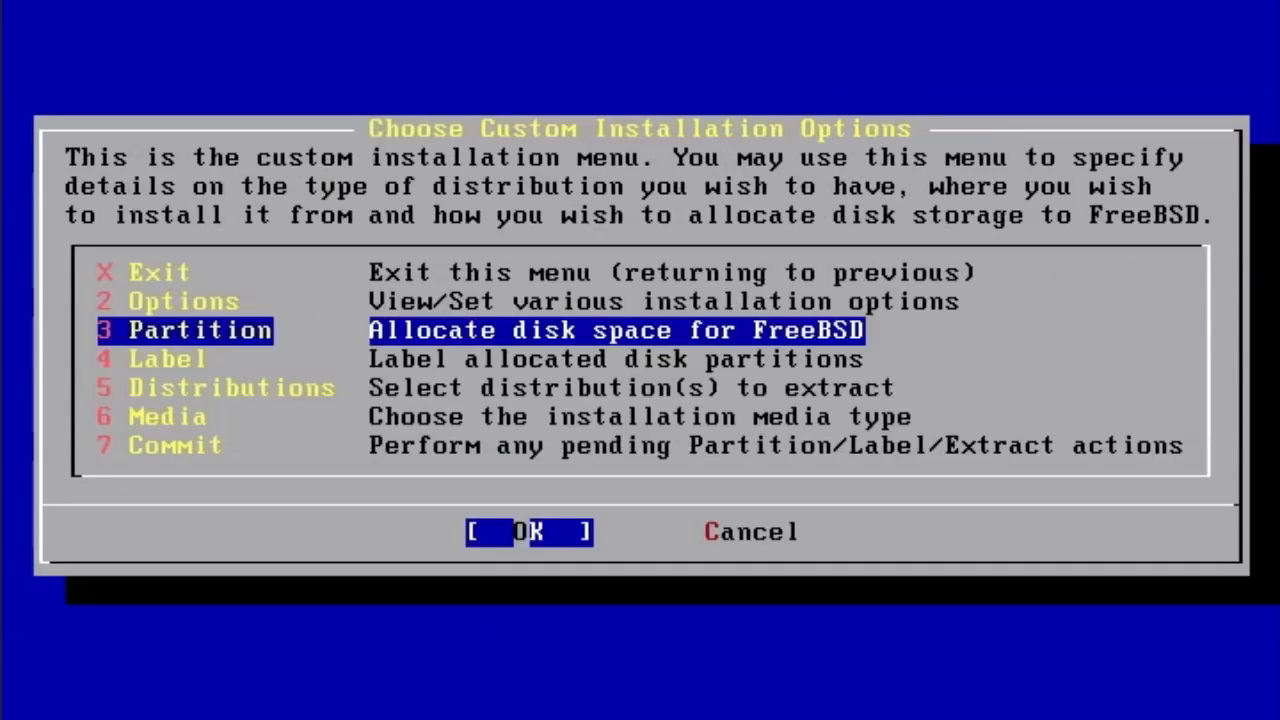
key(Down)
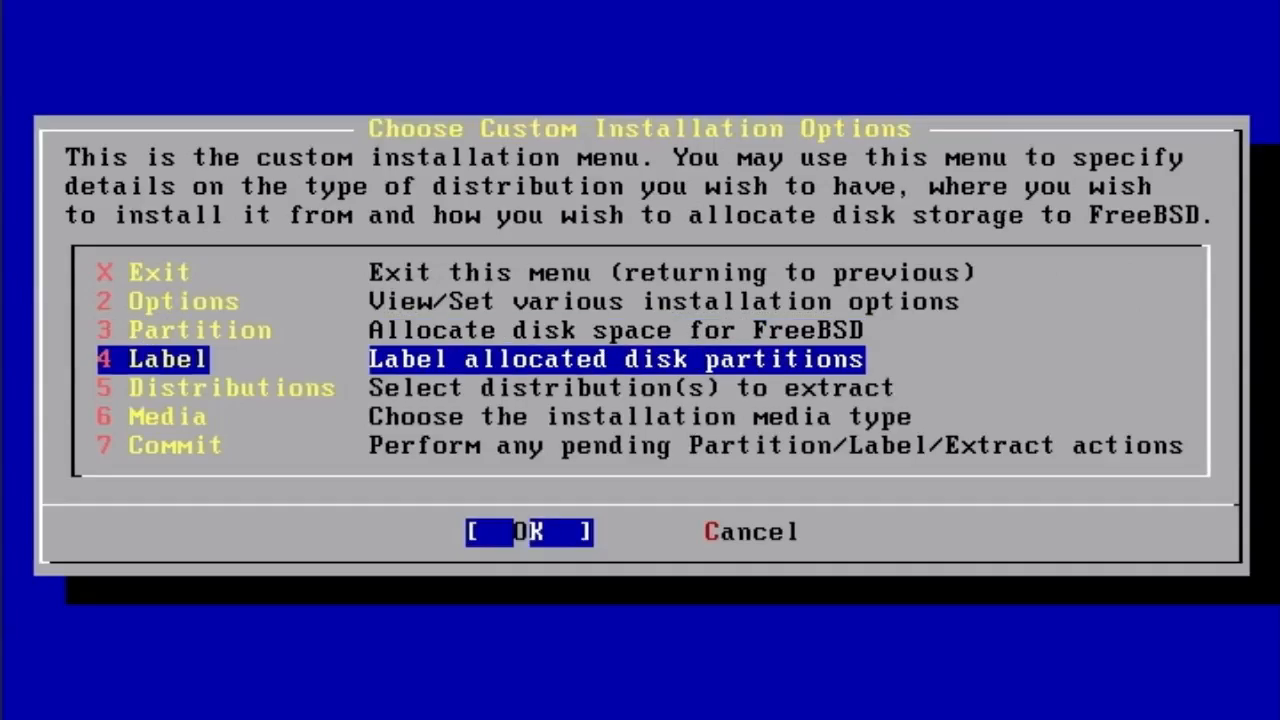
key(Return)
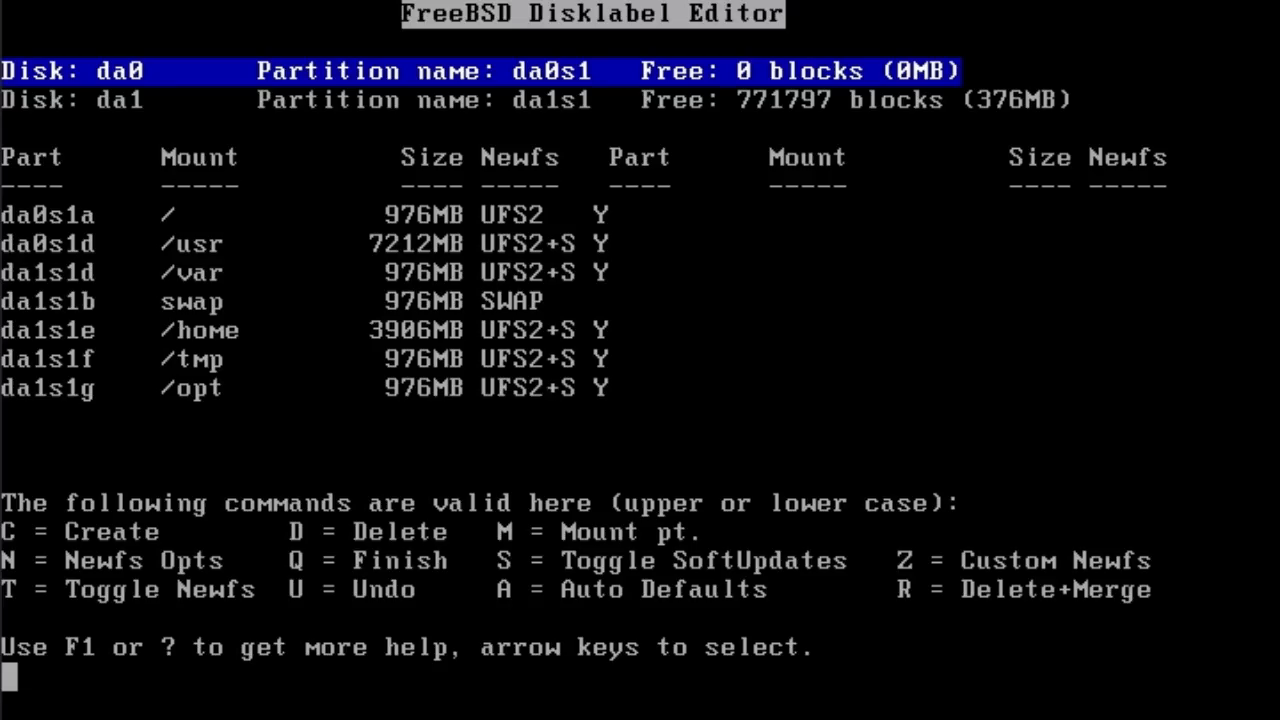
- Review the partitions: / and /usr on da0; /var, swap, /home, /tmp, /opt on da1
key(Down)
key(Down)
key(Up)
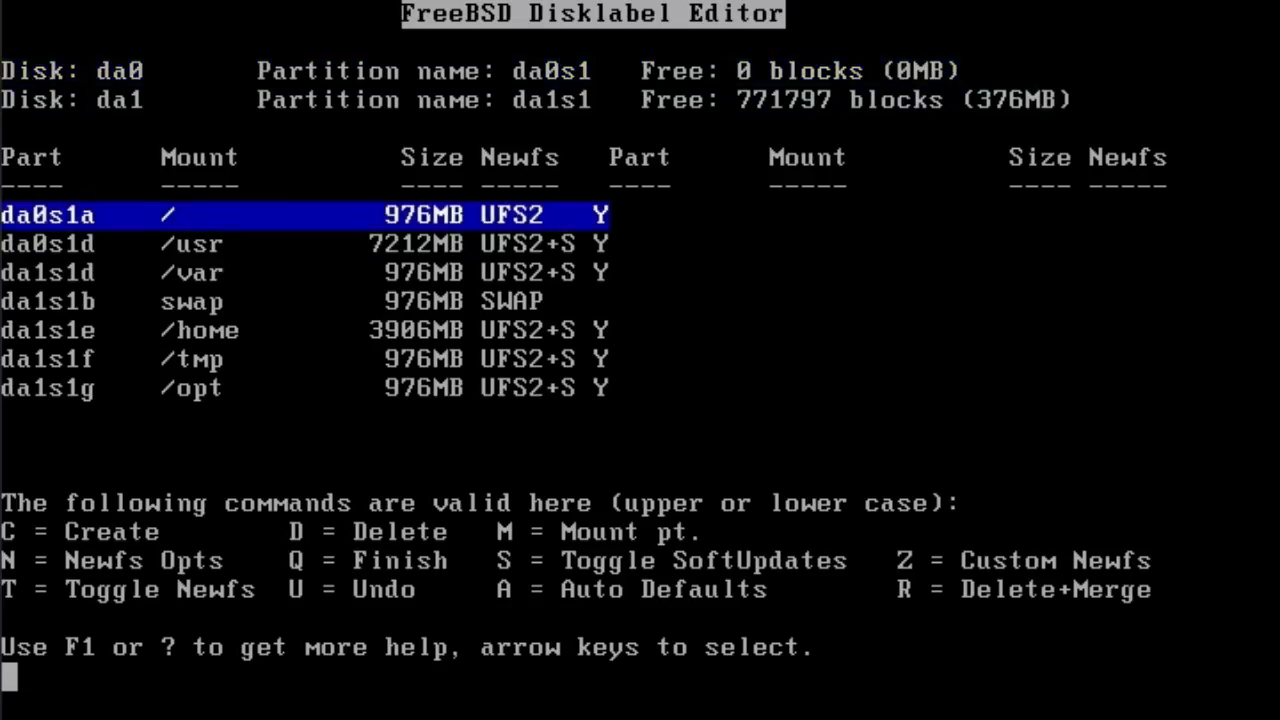
key(Down)
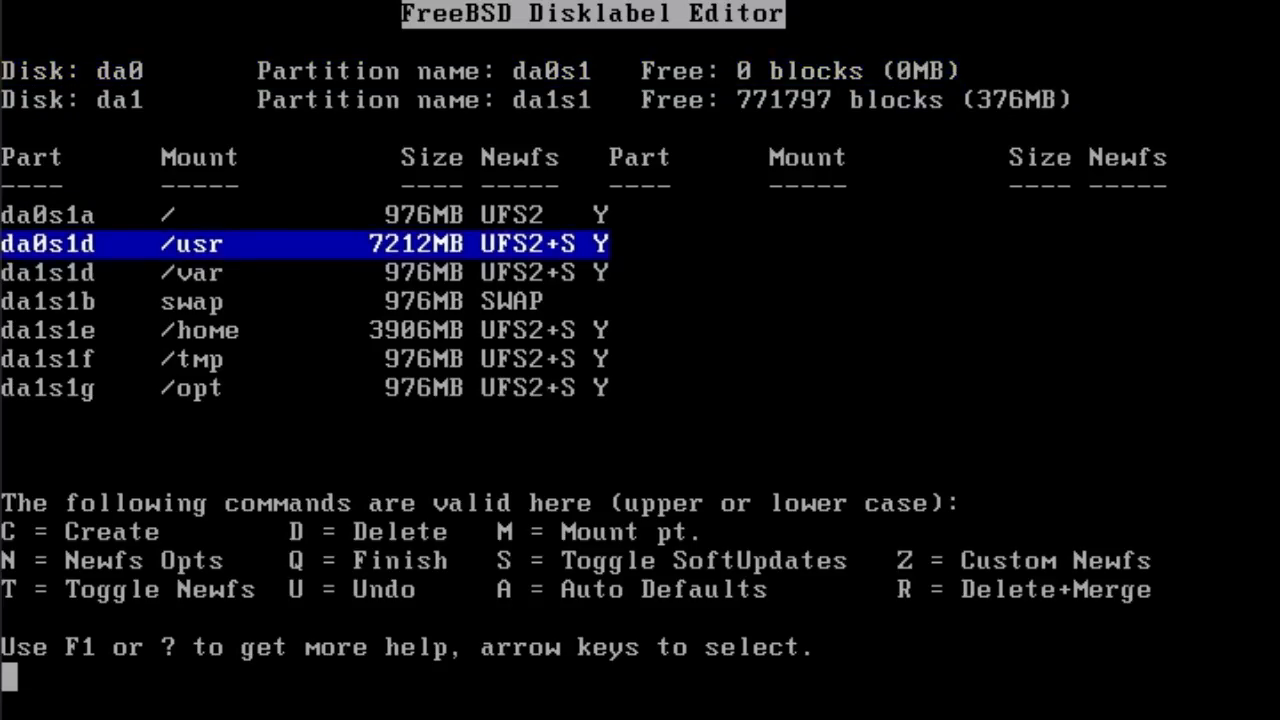
key(Up)
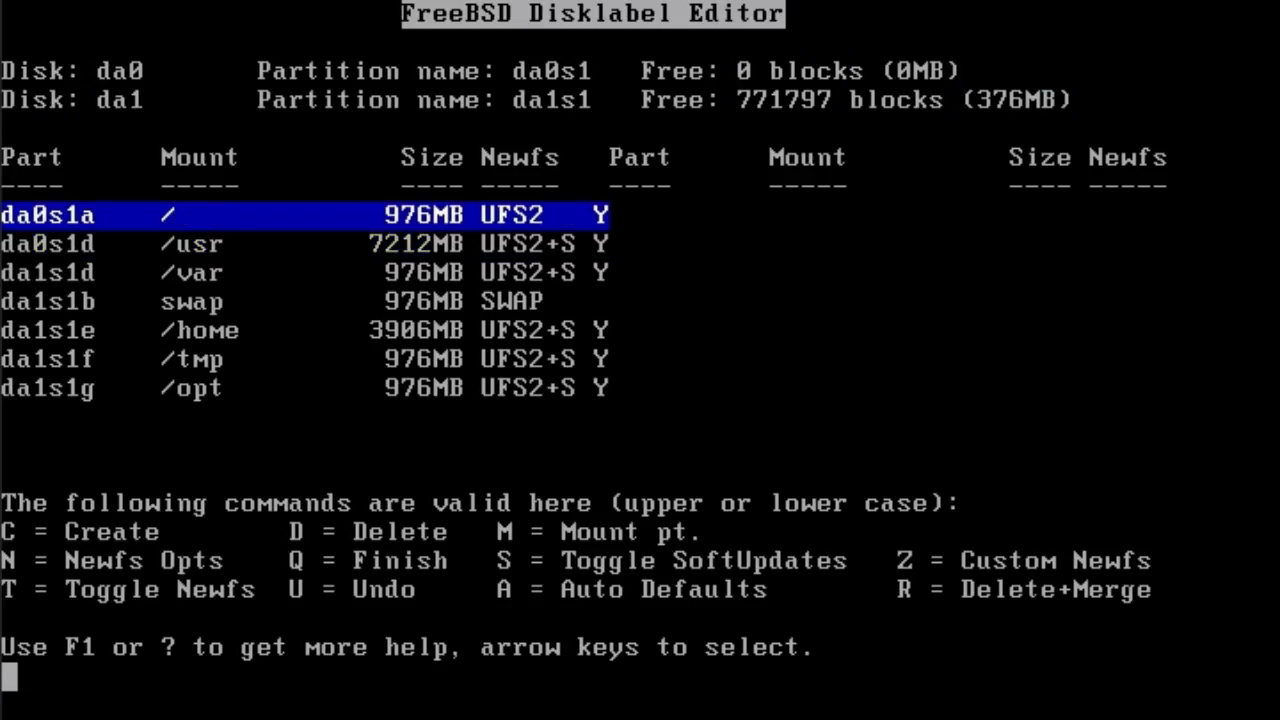
key(Down)
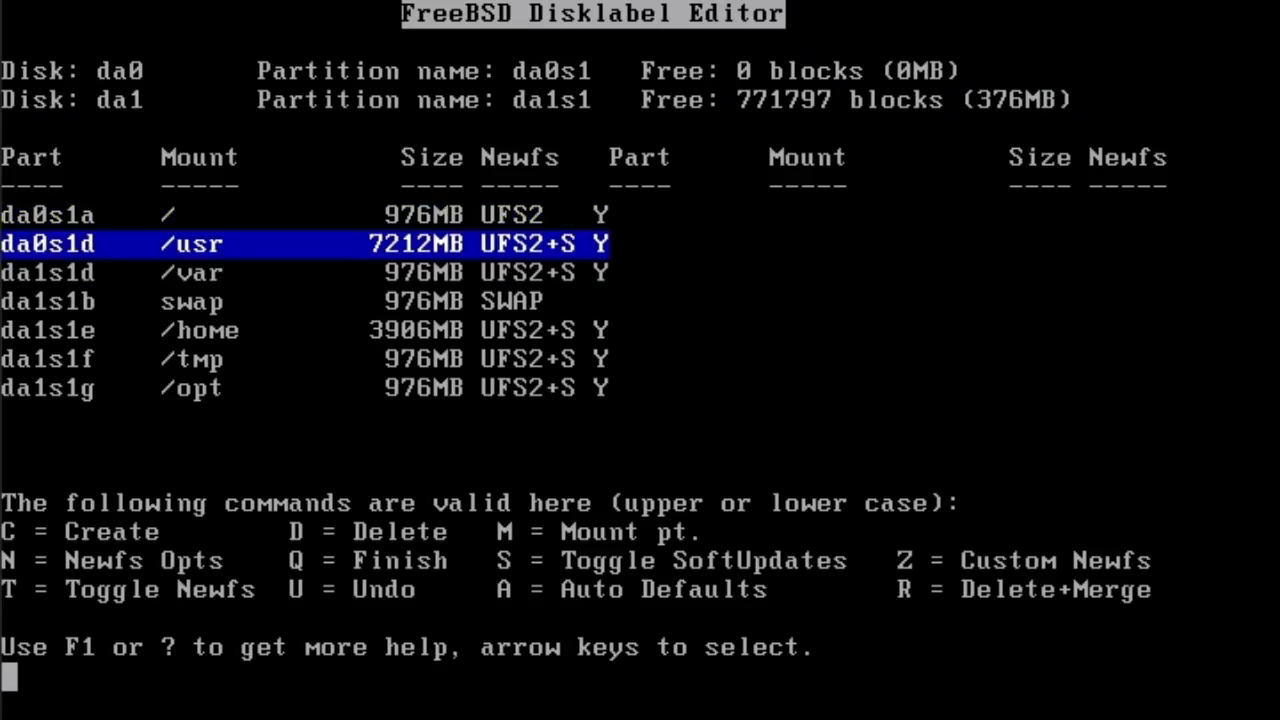
key(Down)
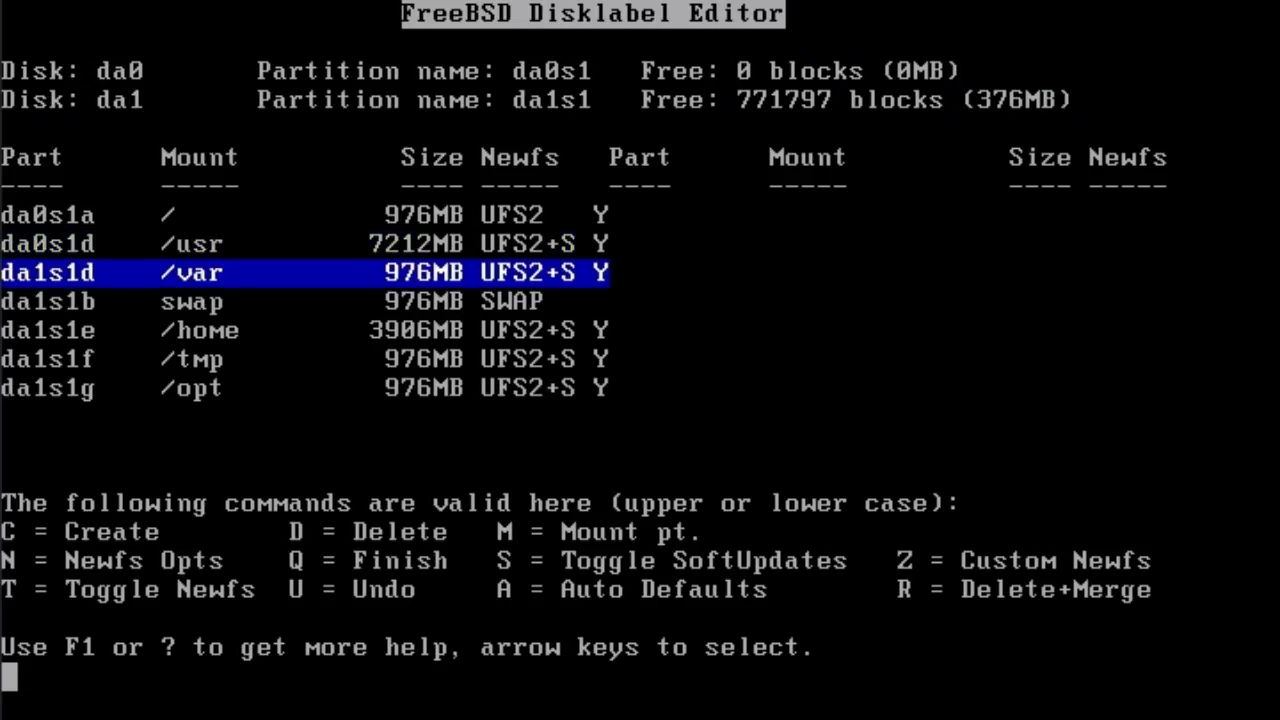
key(Down)
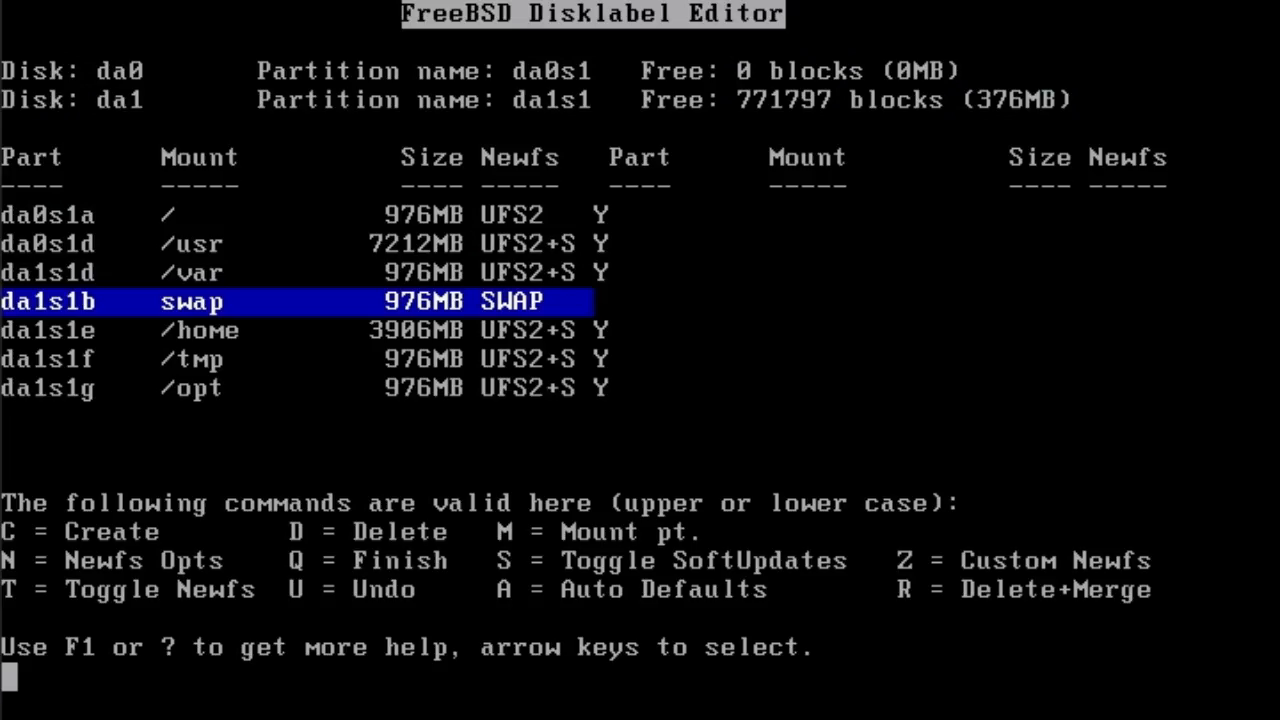
key(Down)
key(Down)
key(Down)
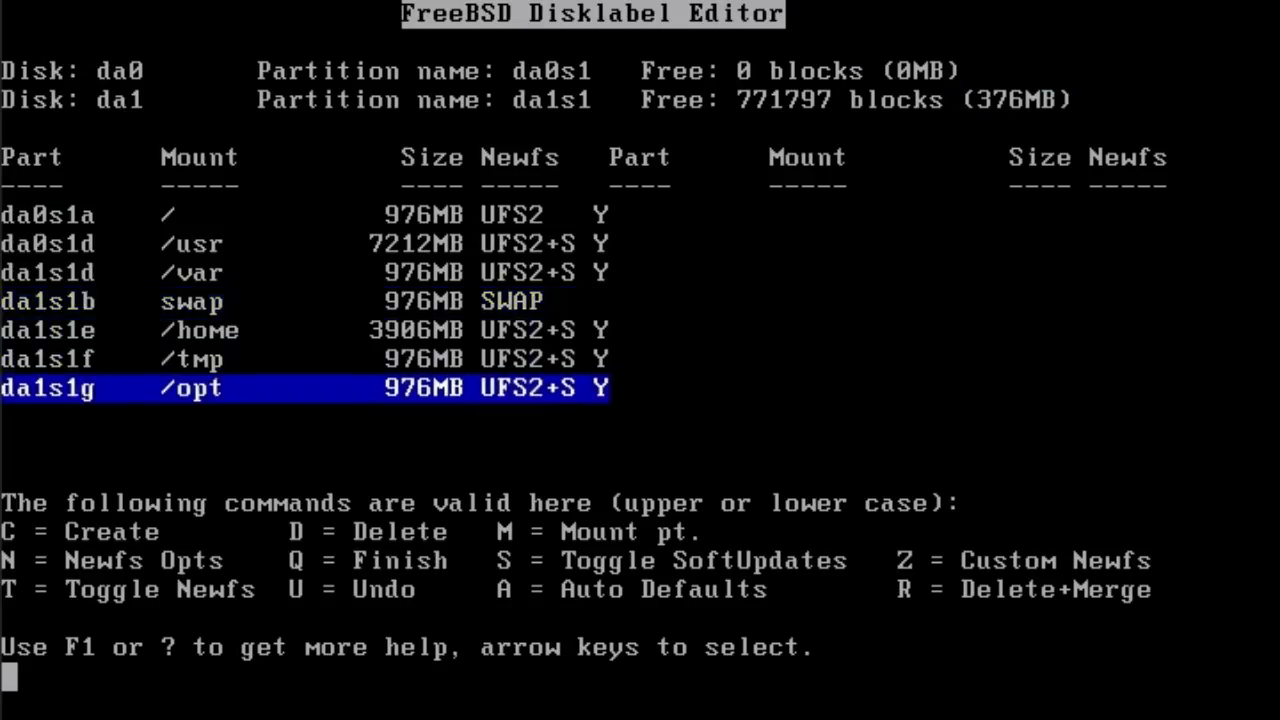
key(Up)
key(Up)
key(Up)
key(Up)
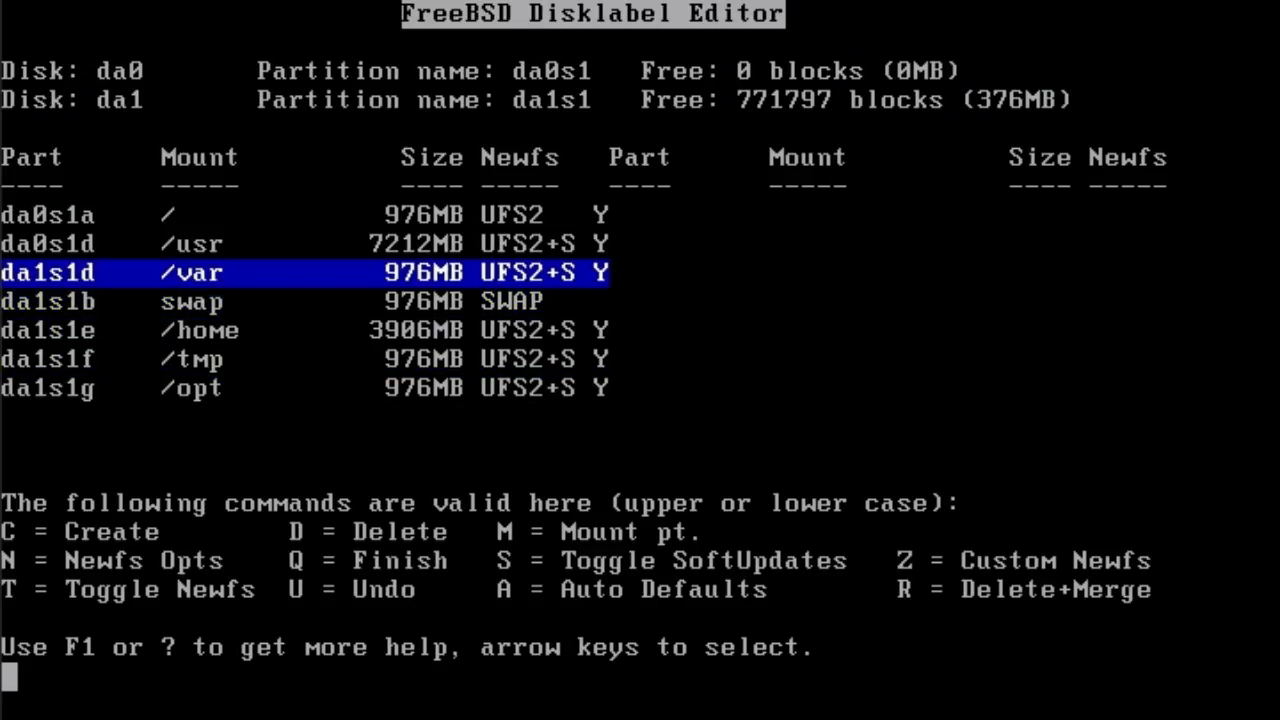
key(Up)
key(Down)
key(Down)
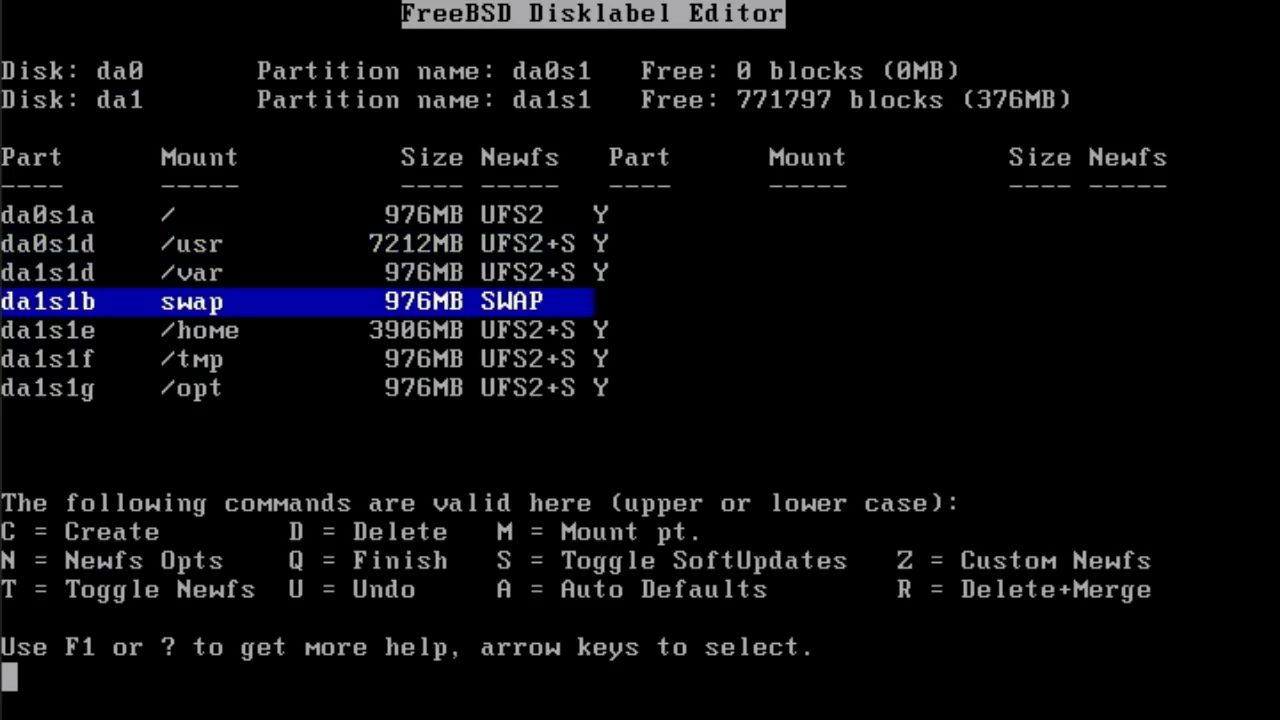
- Select the All distribution set with the ports collection, then bring up the installation media list
key(q)
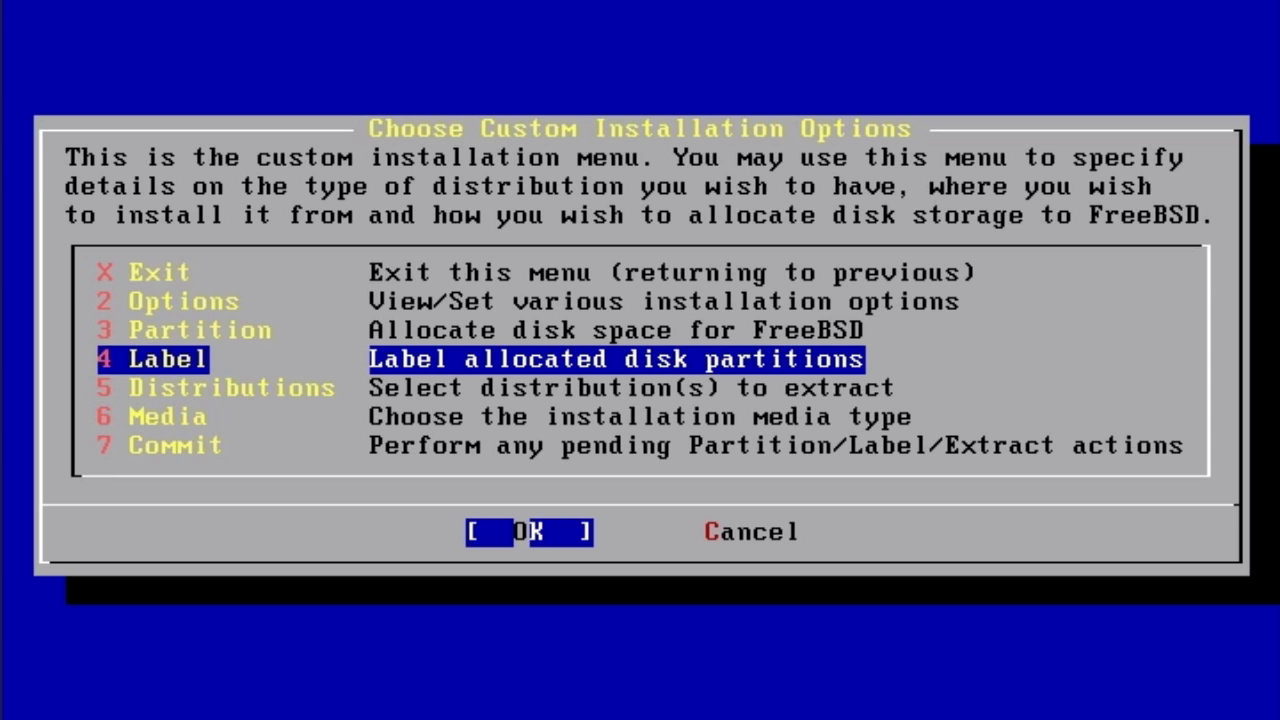
key(Down)
key(Return)
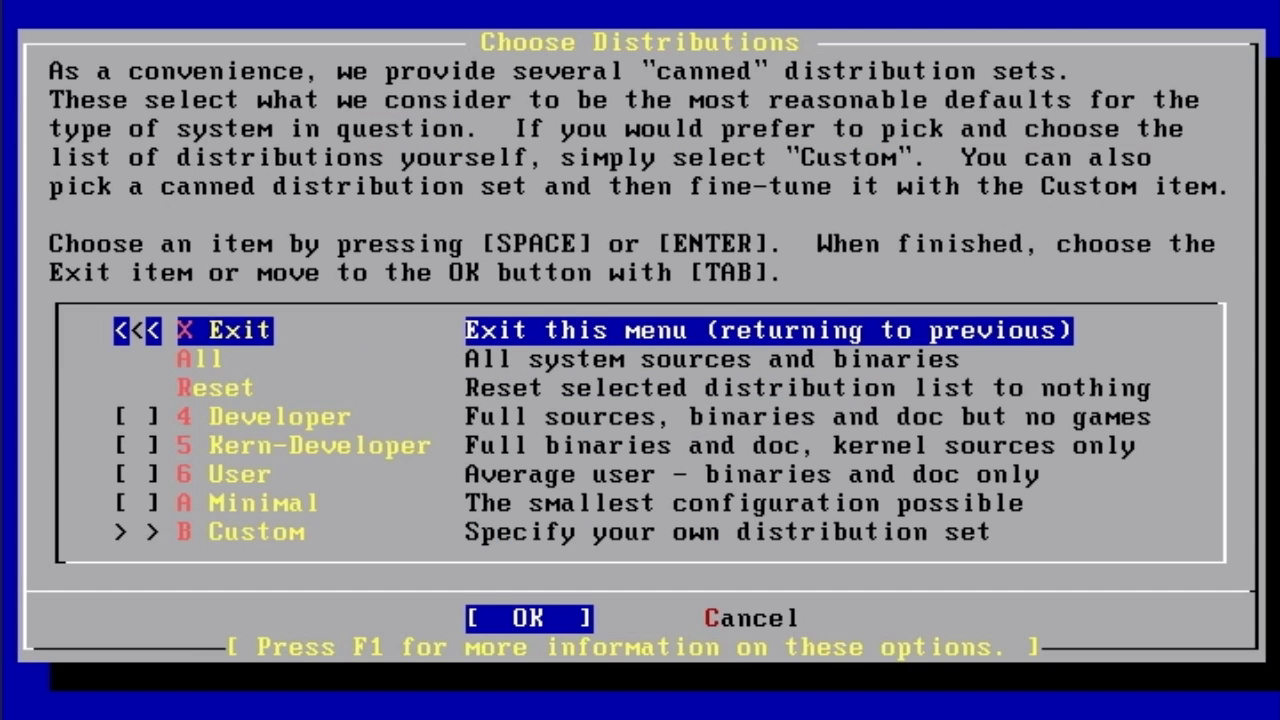
key(Down)
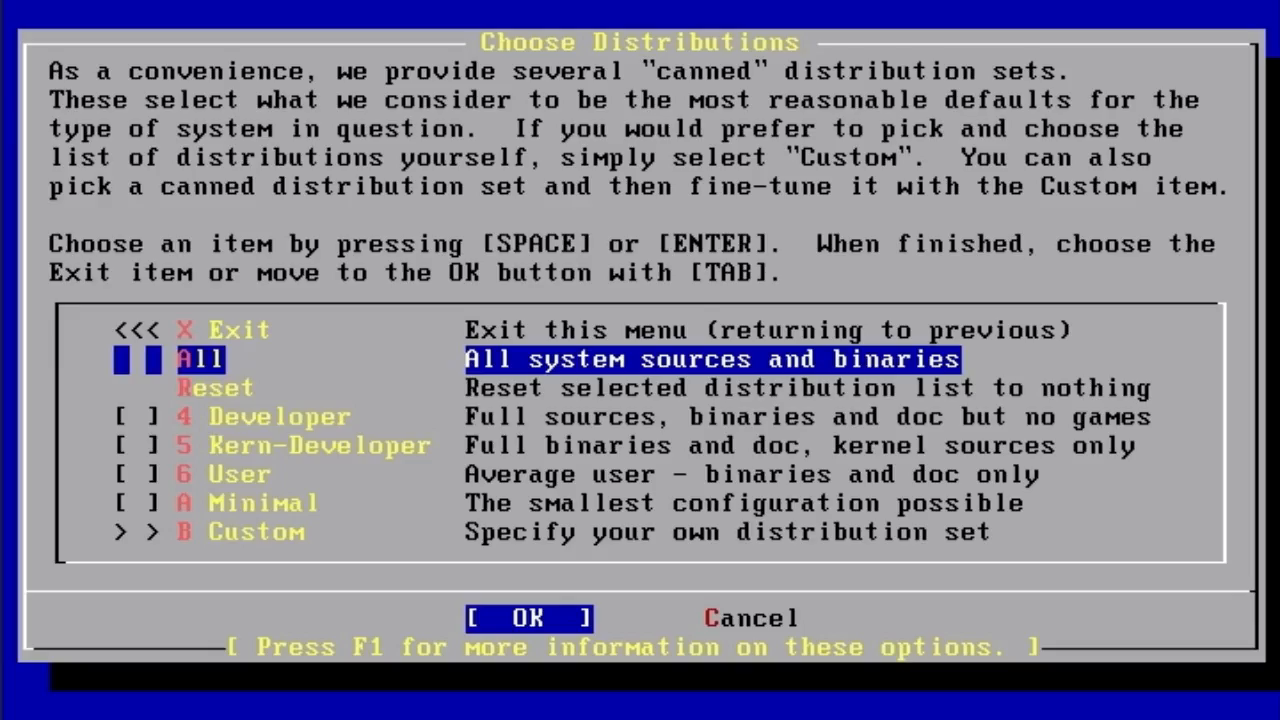
key(space)
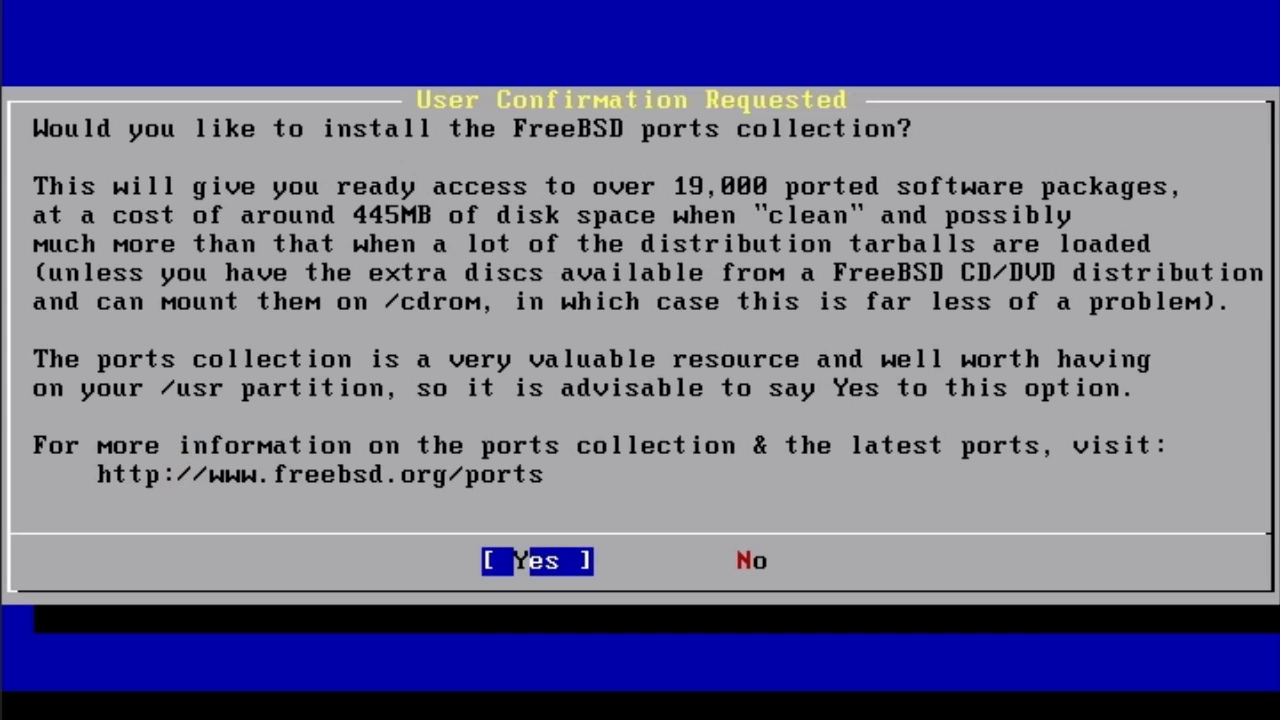
key(Return)
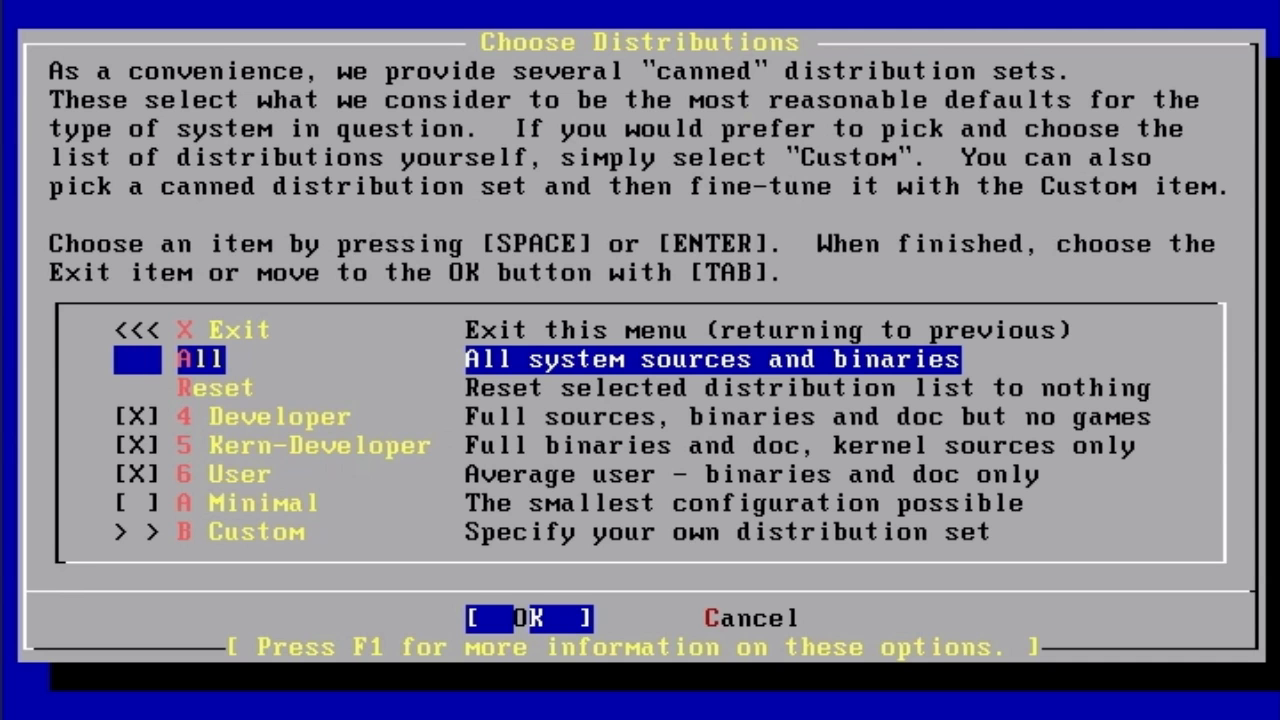
key(Return)
key(Down)
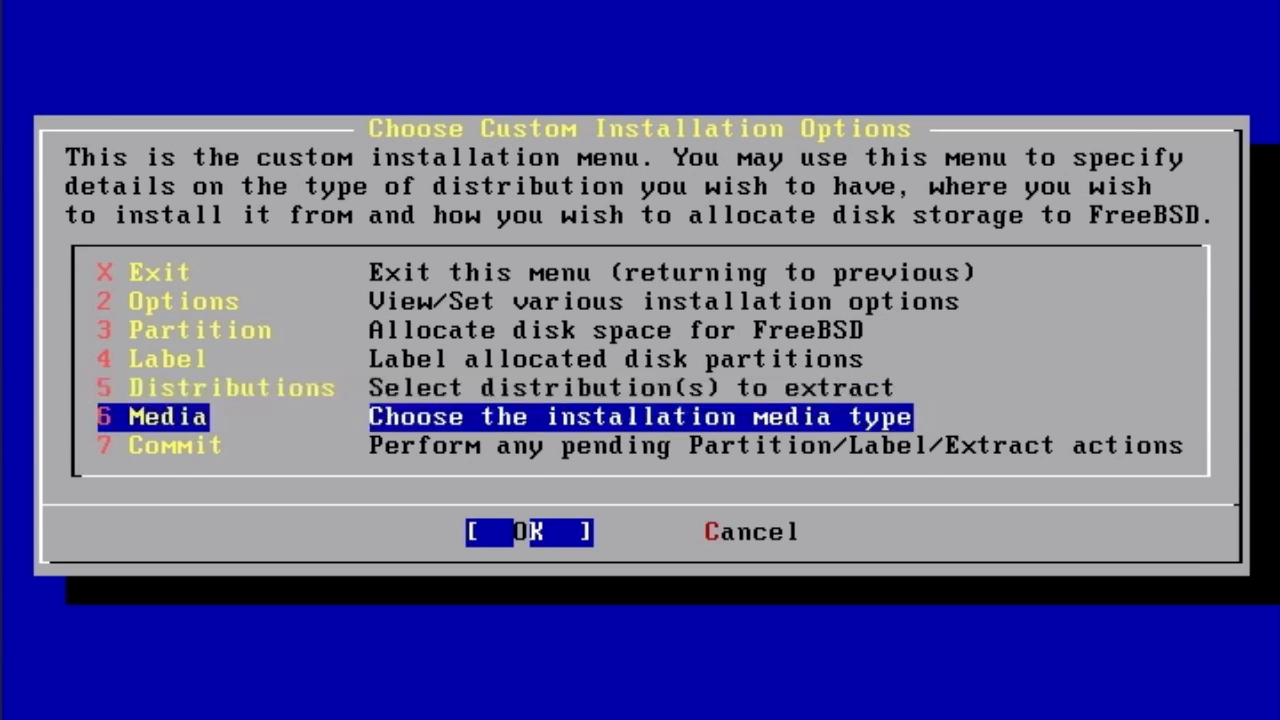
key(Return)
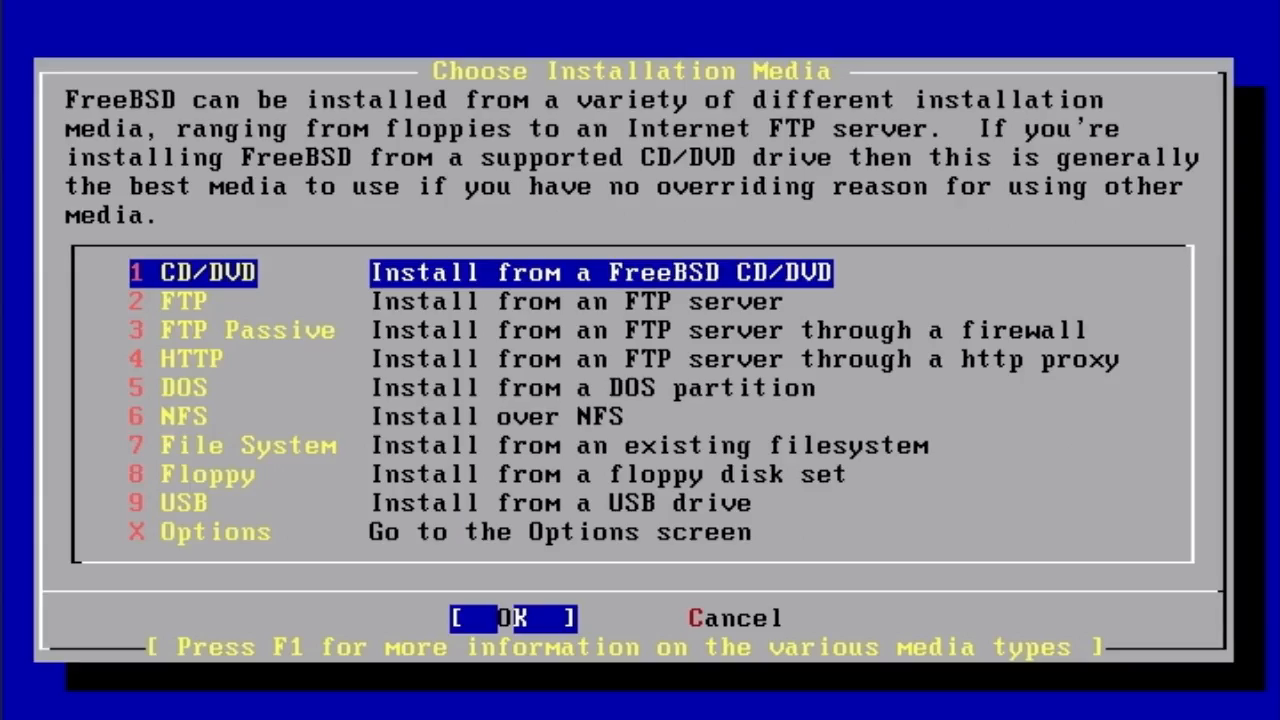
- Choose CD/DVD as the installation media
key(Tab)
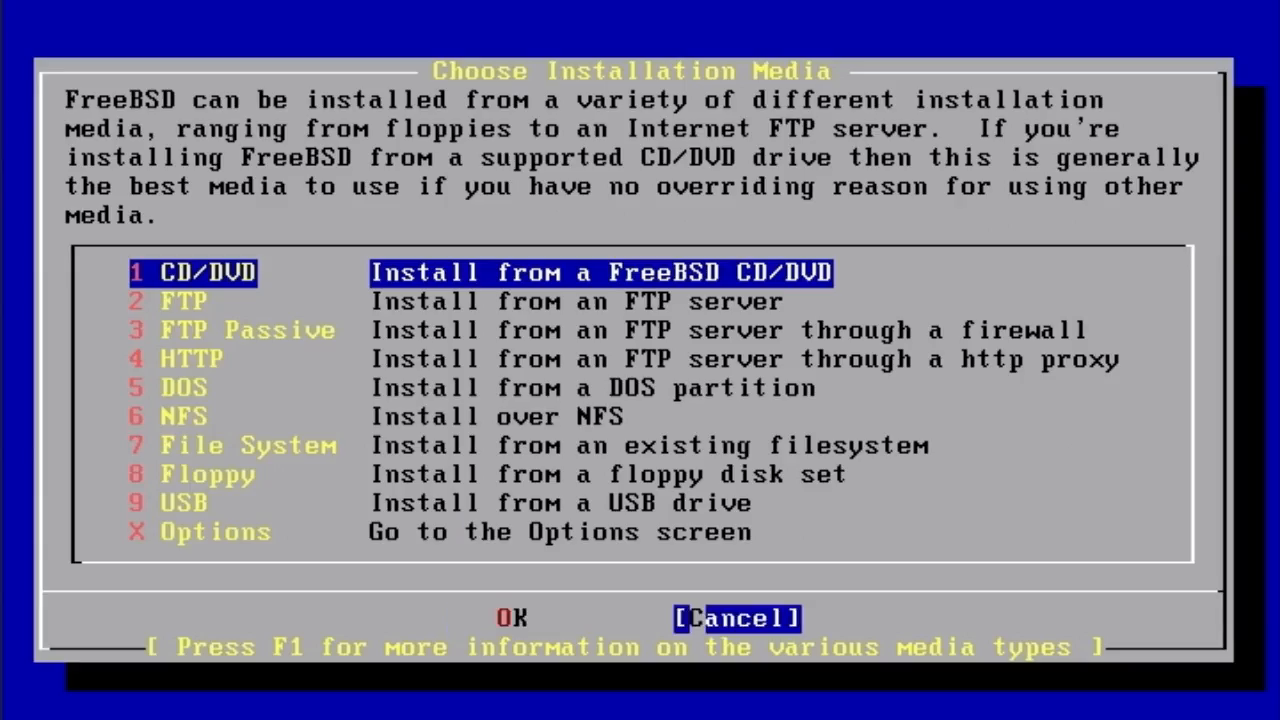
key(Tab)
key(Return)
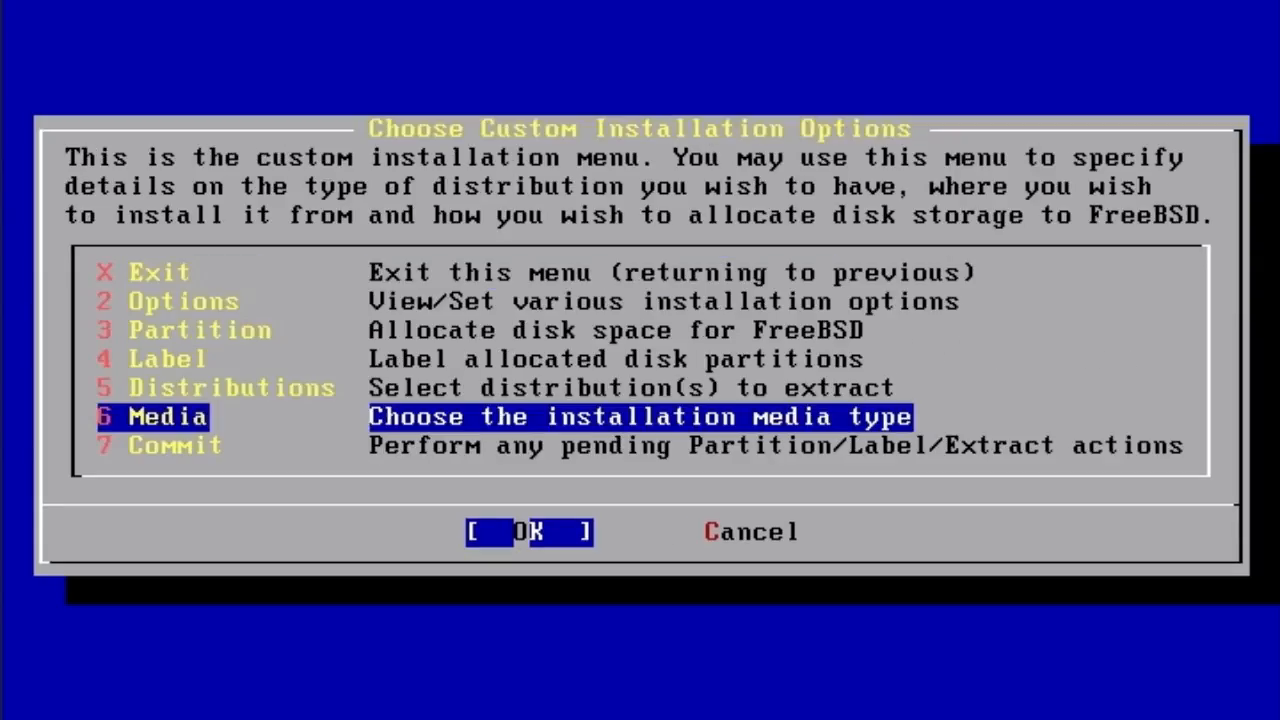
- Commit the pending partition, label and extract actions, accepting the Last Chance warning
key(Down)
key(Return)
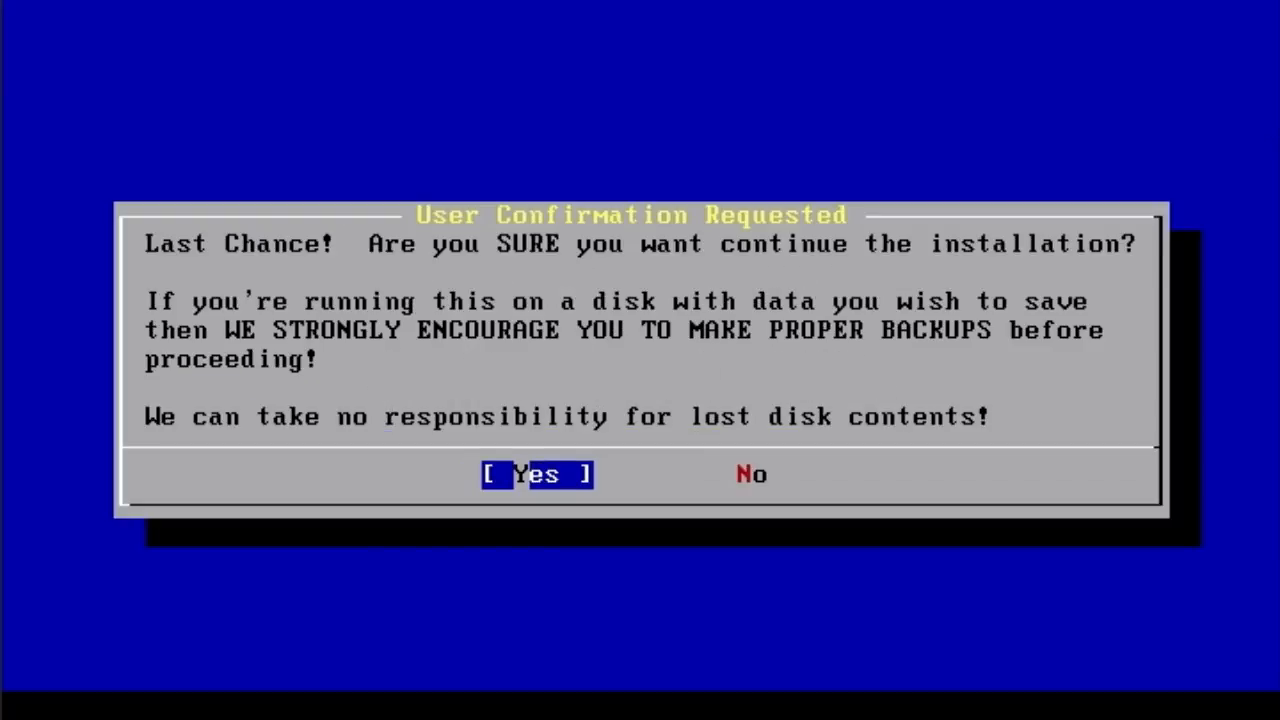
key(Return)
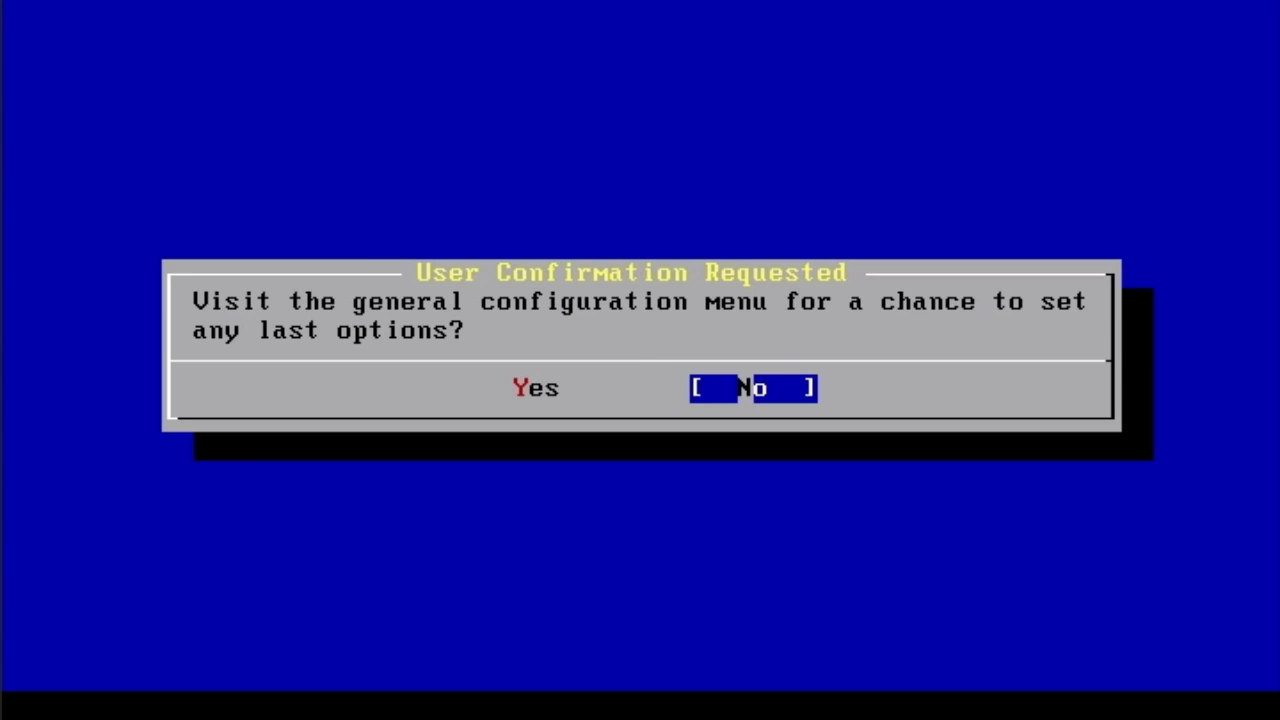
- Decline the final configuration prompt and exit the Custom installation menu to the Main Menu
key(Return)
key(Return)
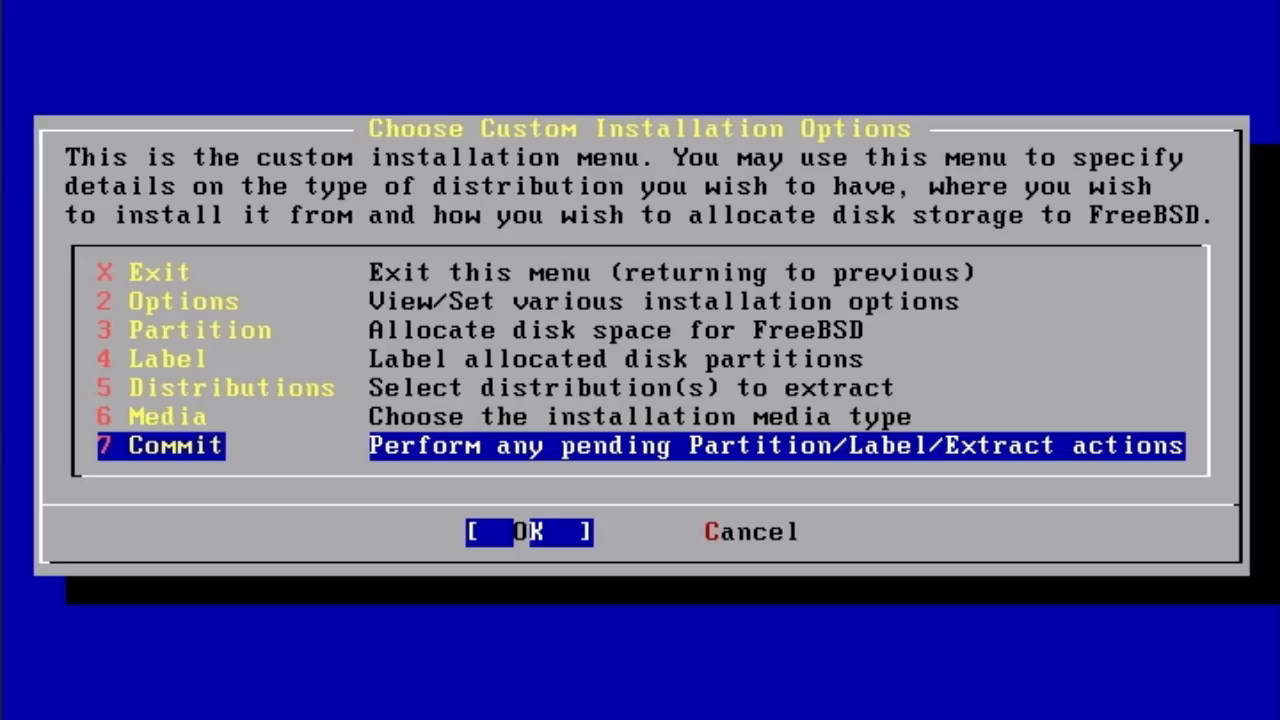
key(Tab)
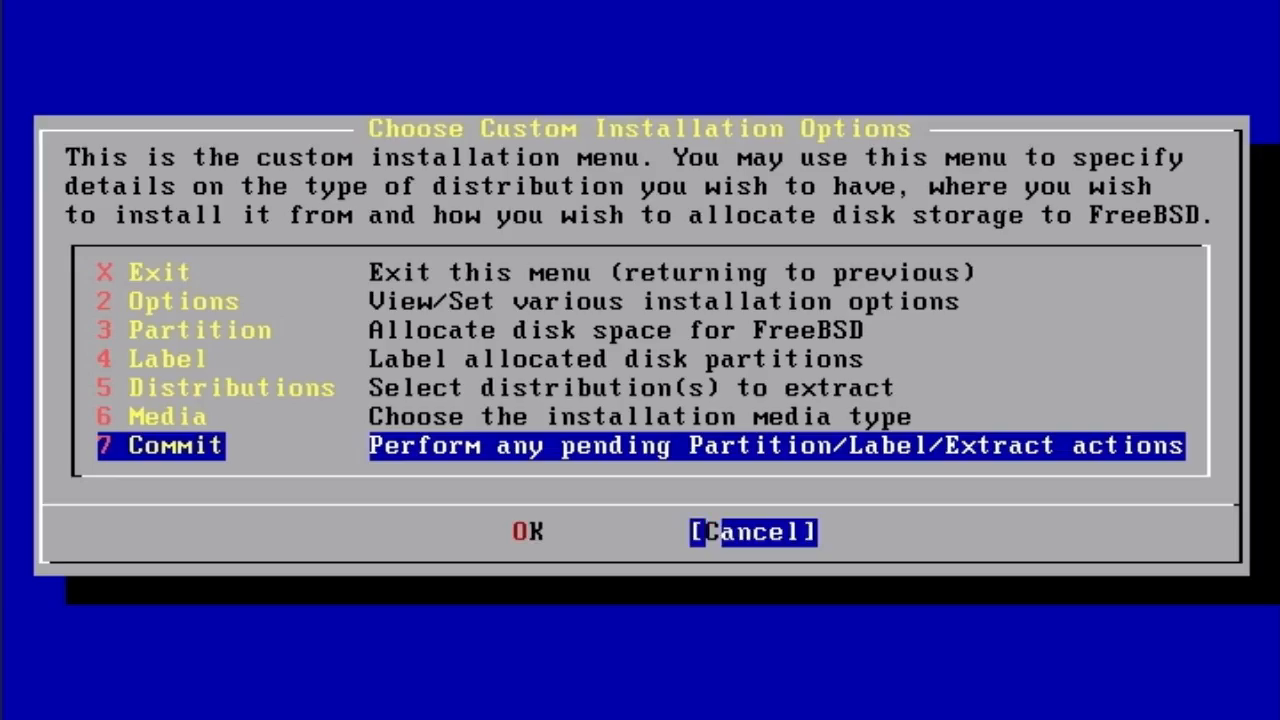
key(Tab)
key(Up)
key(Up)
key(Up)
key(Up)
key(Up)
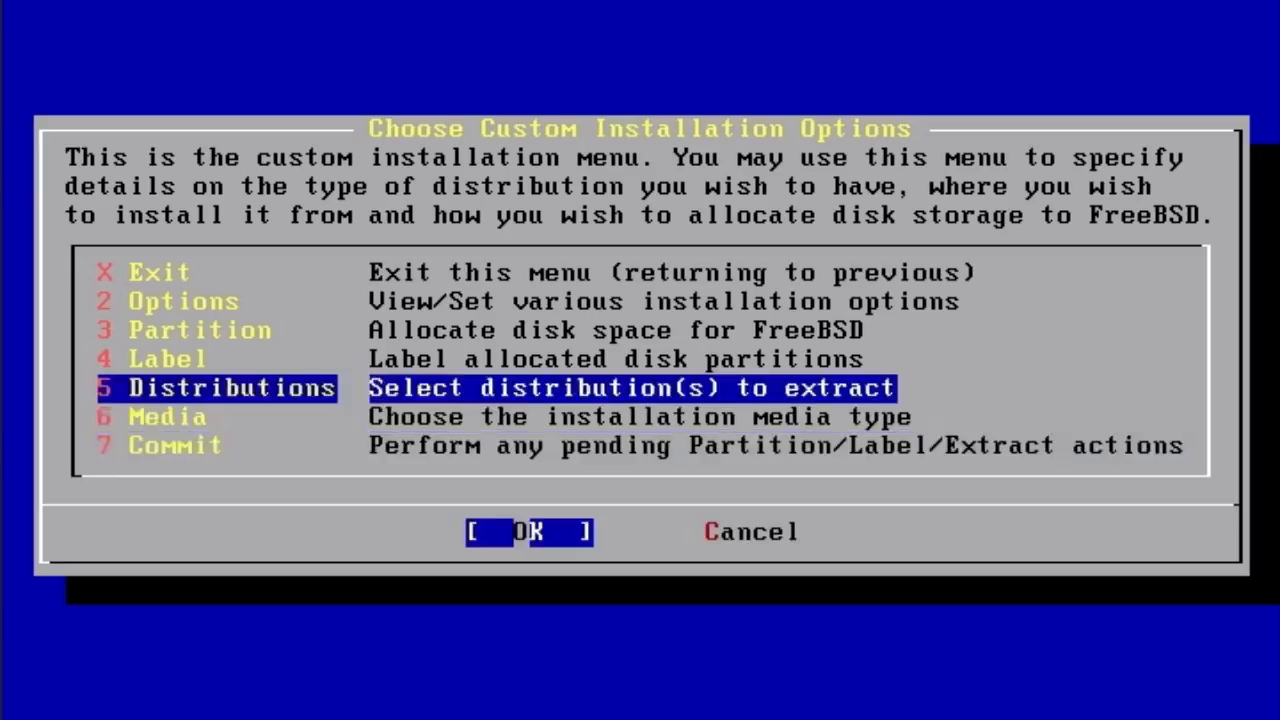
key(Up)
key(Return)
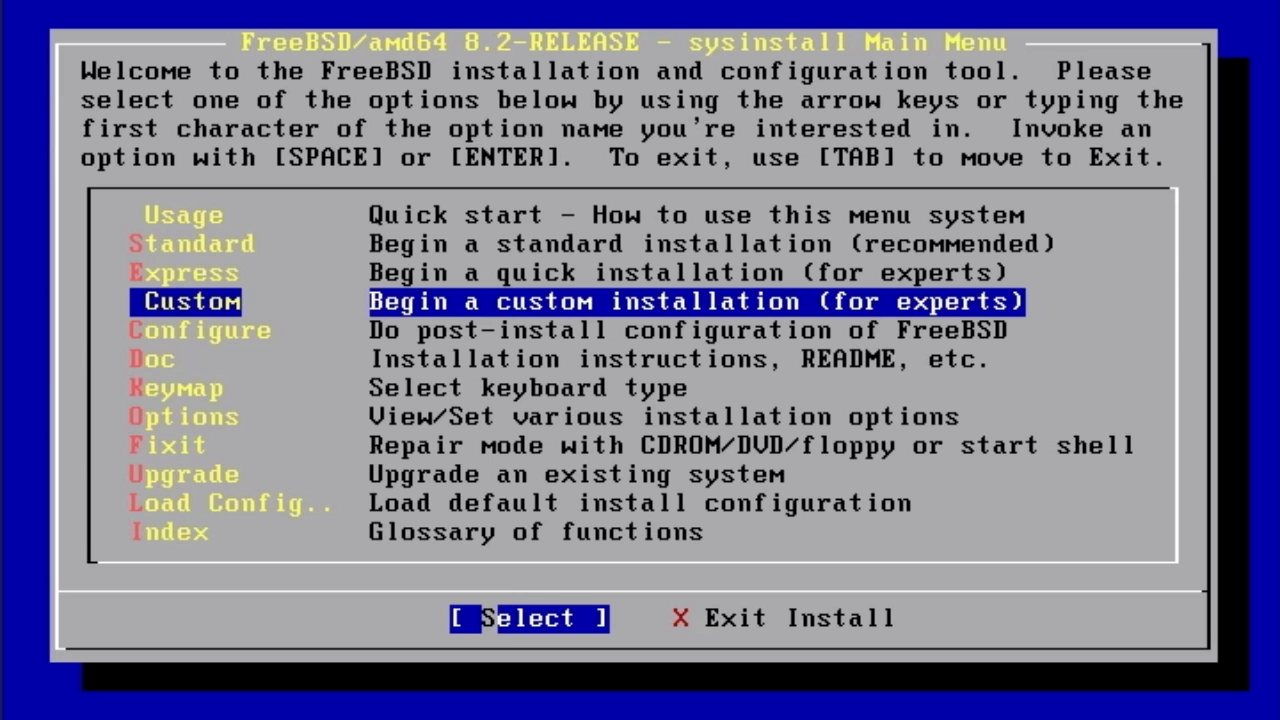
- Select Configure in the Main Menu to reach the post-install Configuration Menu
key(Down)
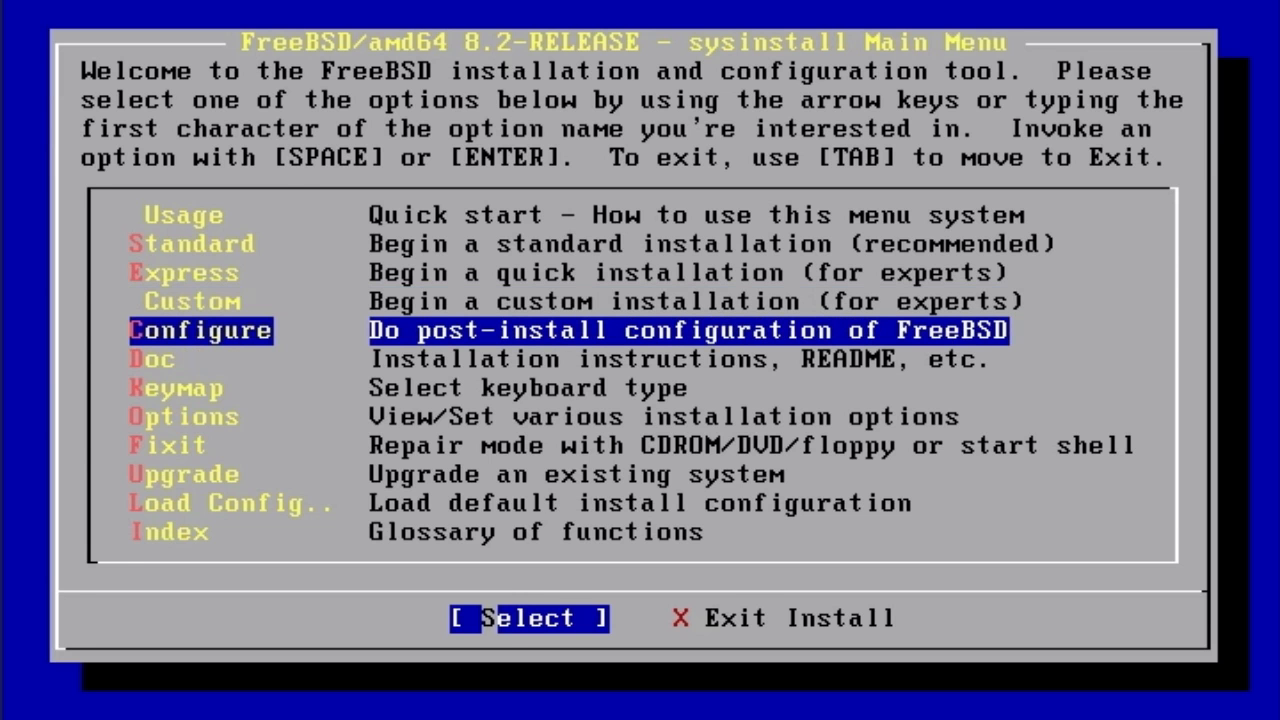
key(Return)
key(Down)
key(Down)
key(Down)
key(Down)
key(Down)
key(Down)
key(Down)
key(Down)
key(Down)
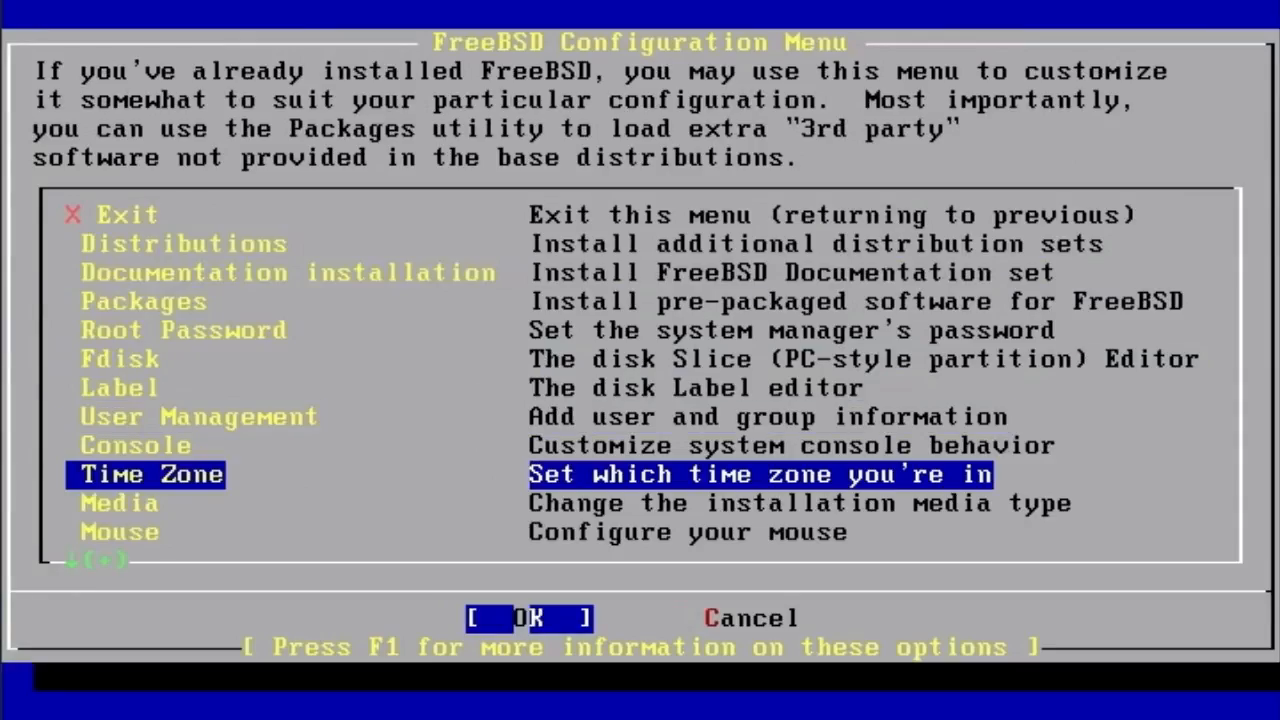
- Start the Time Zone setup and set the CMOS clock to UTC
key(Return)
key(Left)
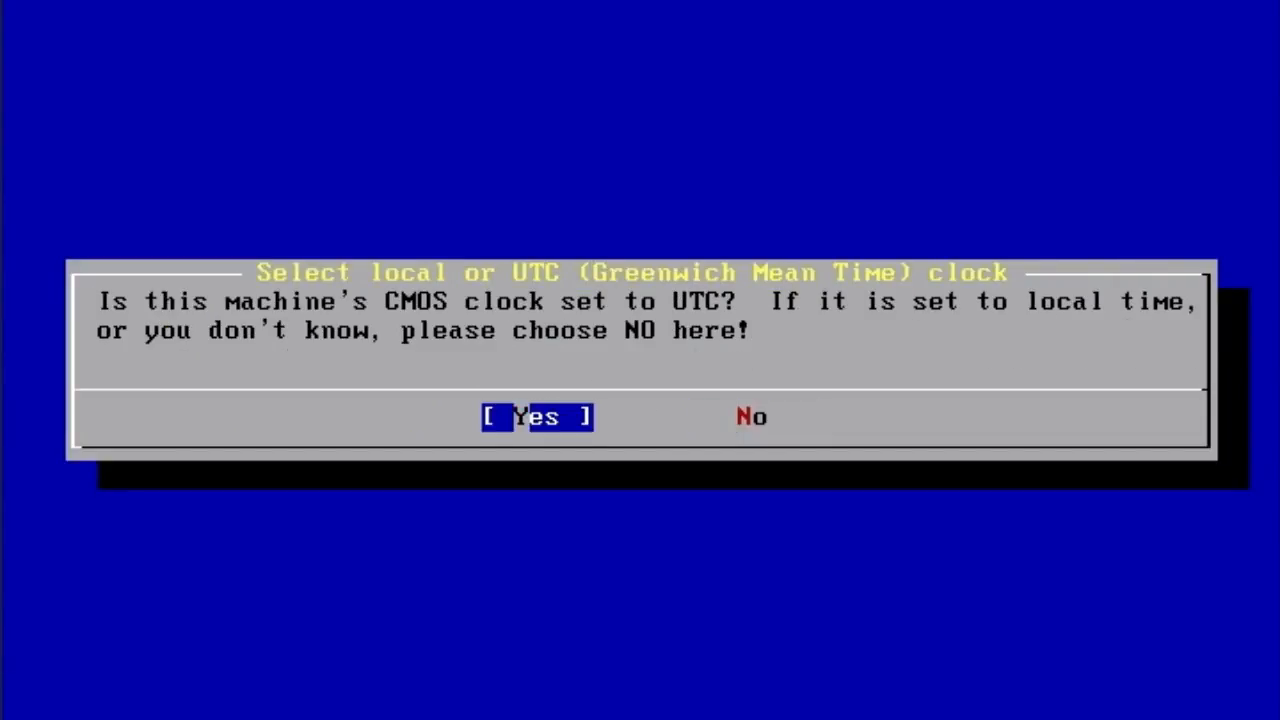
key(Return)
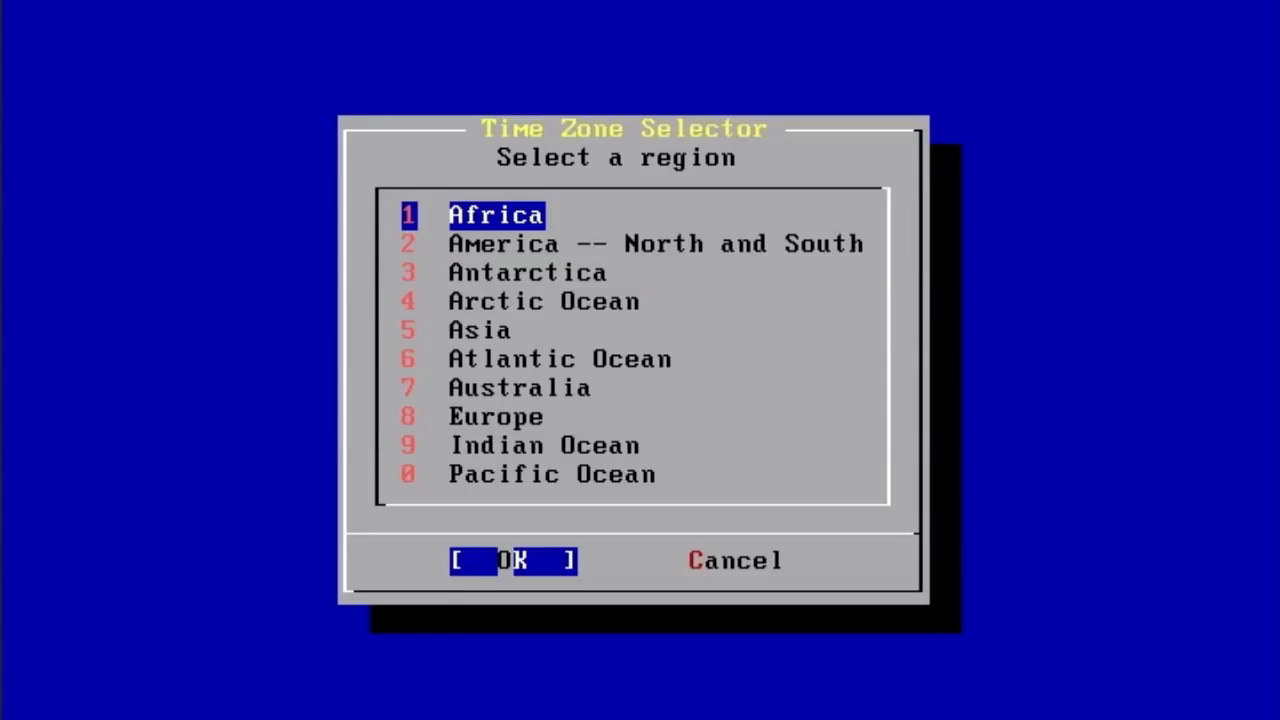
- Choose America -- North and South > United States > Eastern Time and accept EDT
key(Down)
key(Return)
key(Down)
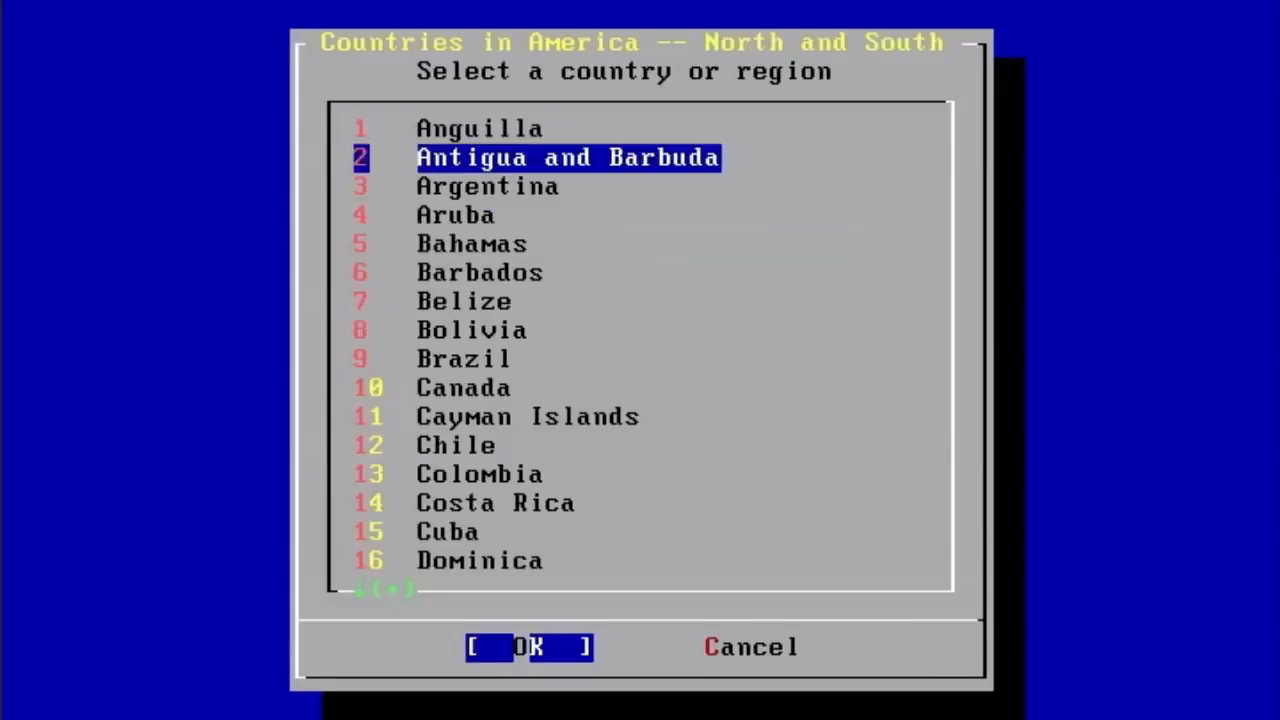
key(Page_Down)
key(Page_Down)
key(Down)
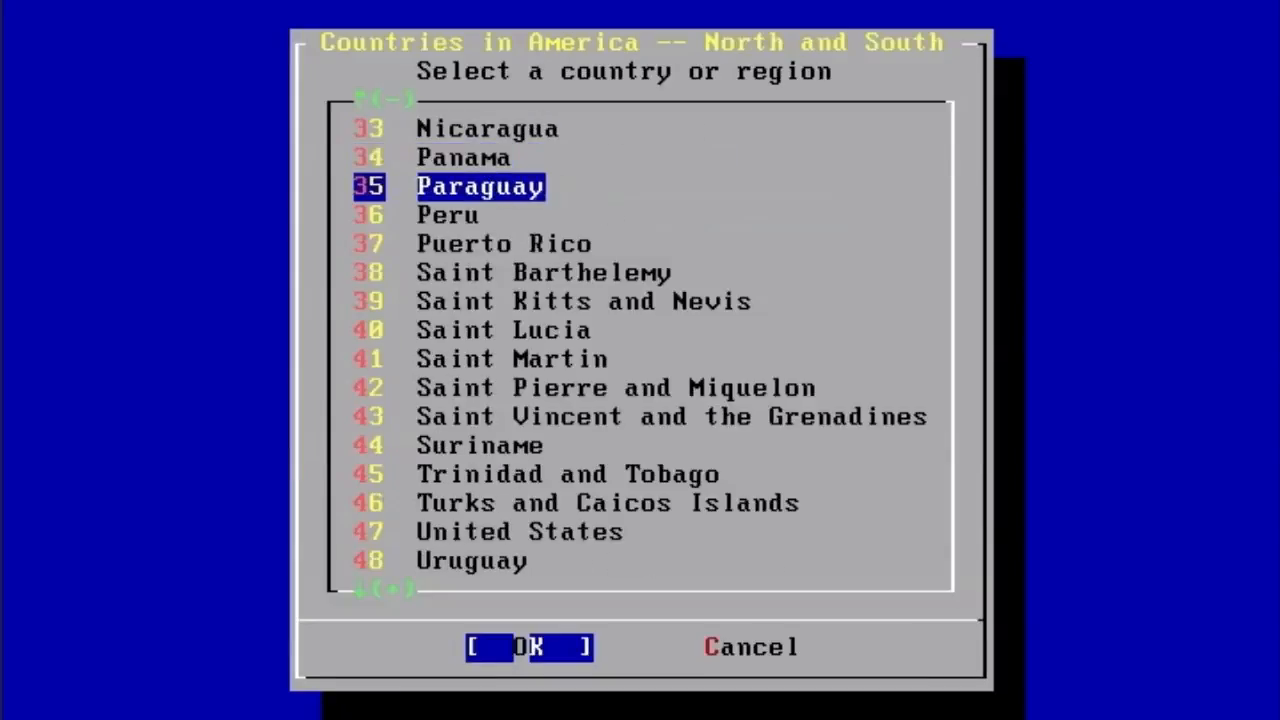
key(Down)
key(Down)
key(Down)
key(Down)
key(Down)
key(Down)
key(Down)
key(Down)
key(Down)
key(Down)
key(Down)
key(Down)
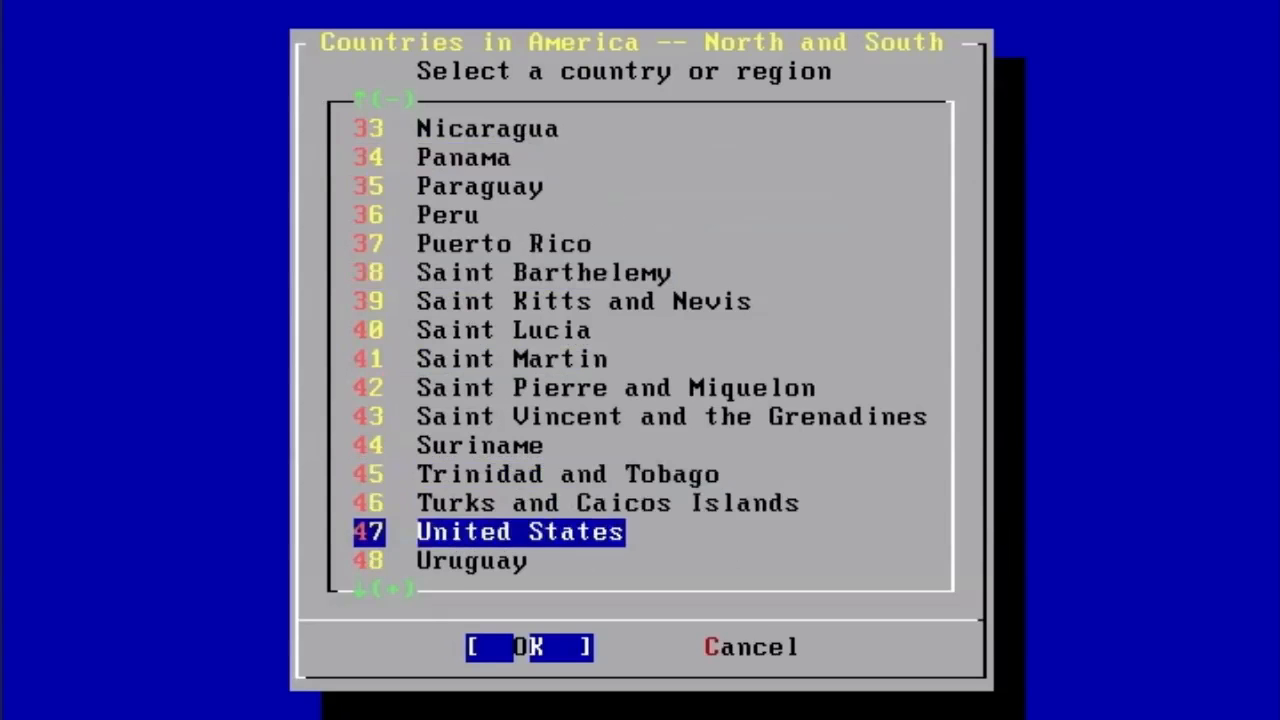
key(Return)
key(Down)
key(Up)
key(Return)
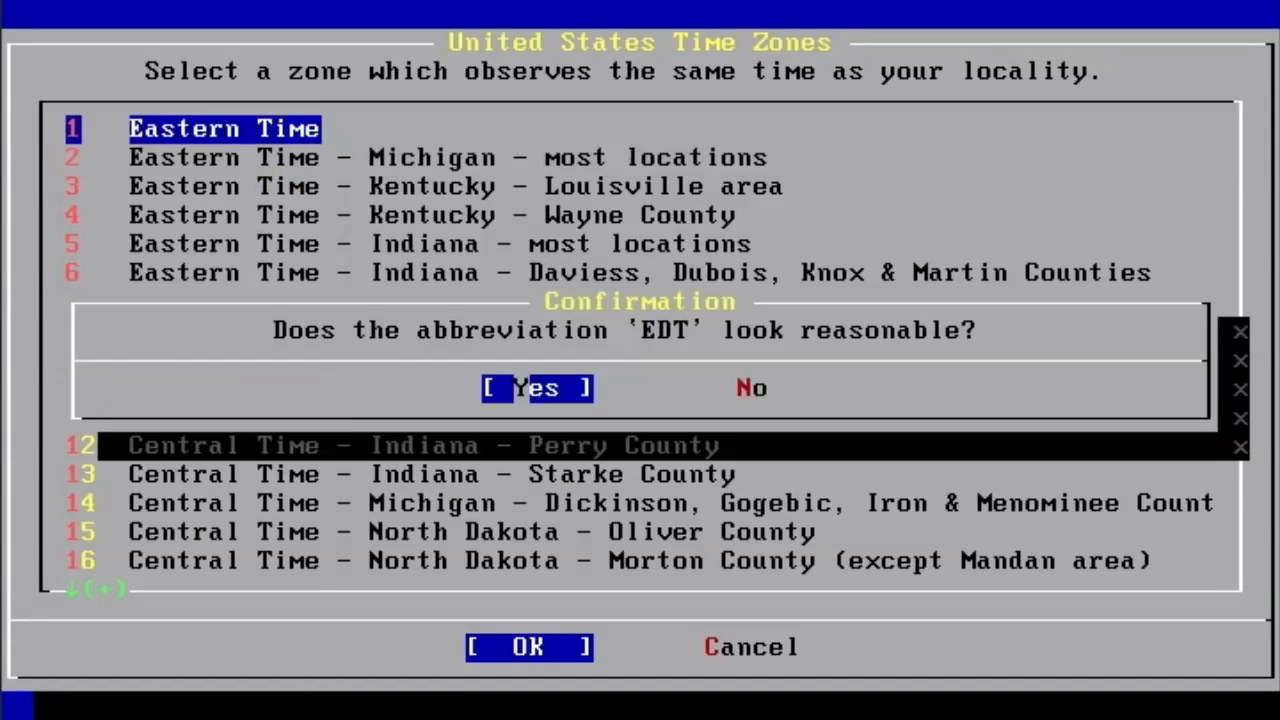
key(Return)
key(Down)
key(Down)
key(Down)
key(Down)
key(Down)
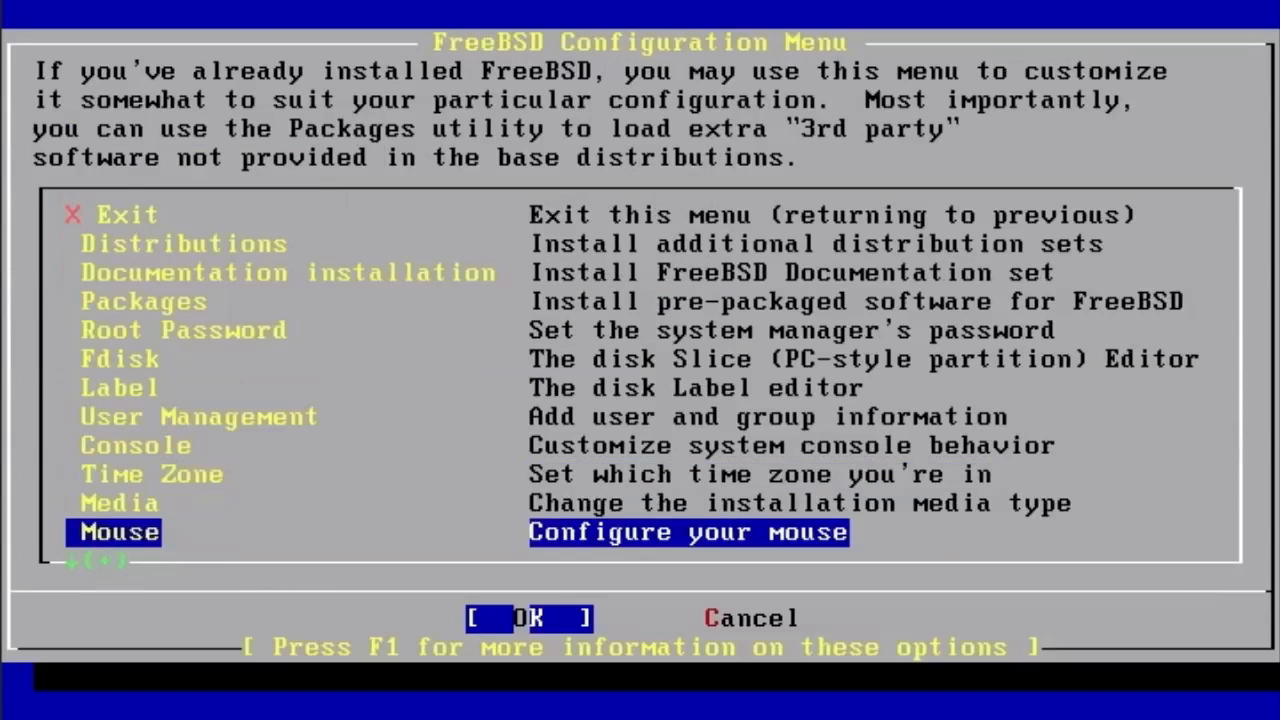
- Start configuring the em0 network interface manually, declining DHCP
key(Up)
key(Up)
key(Return)
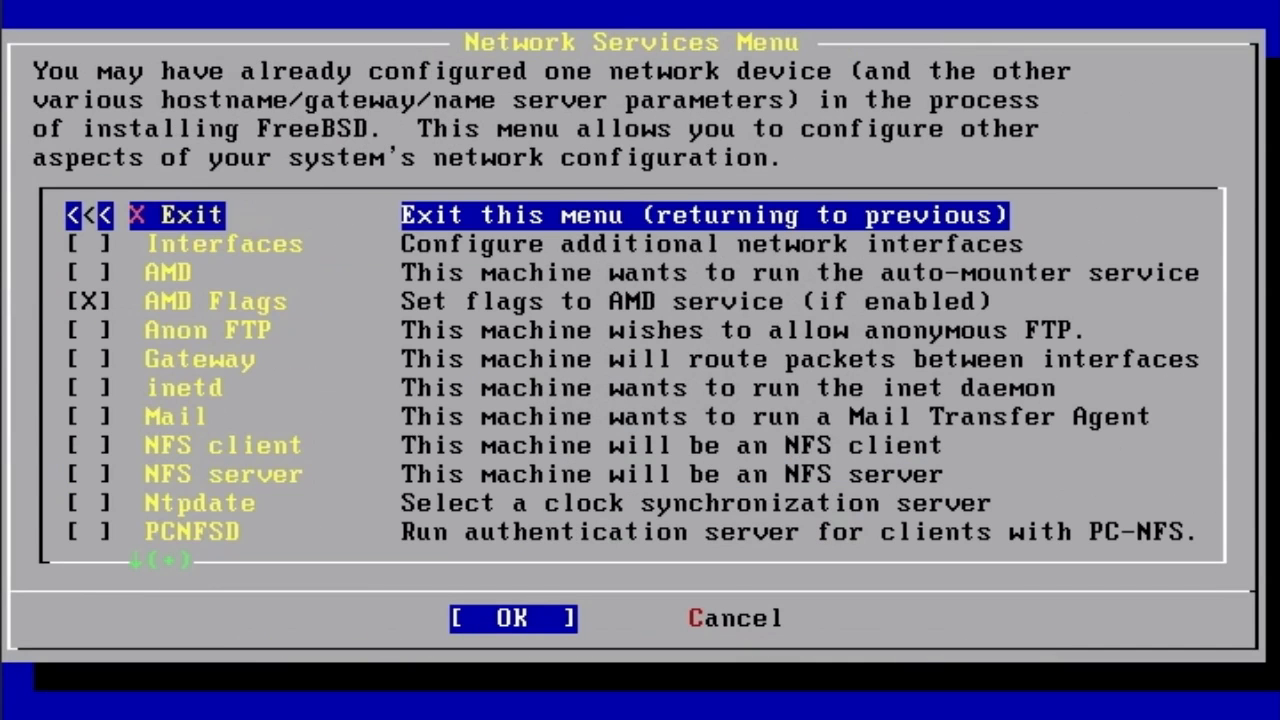
key(Down)
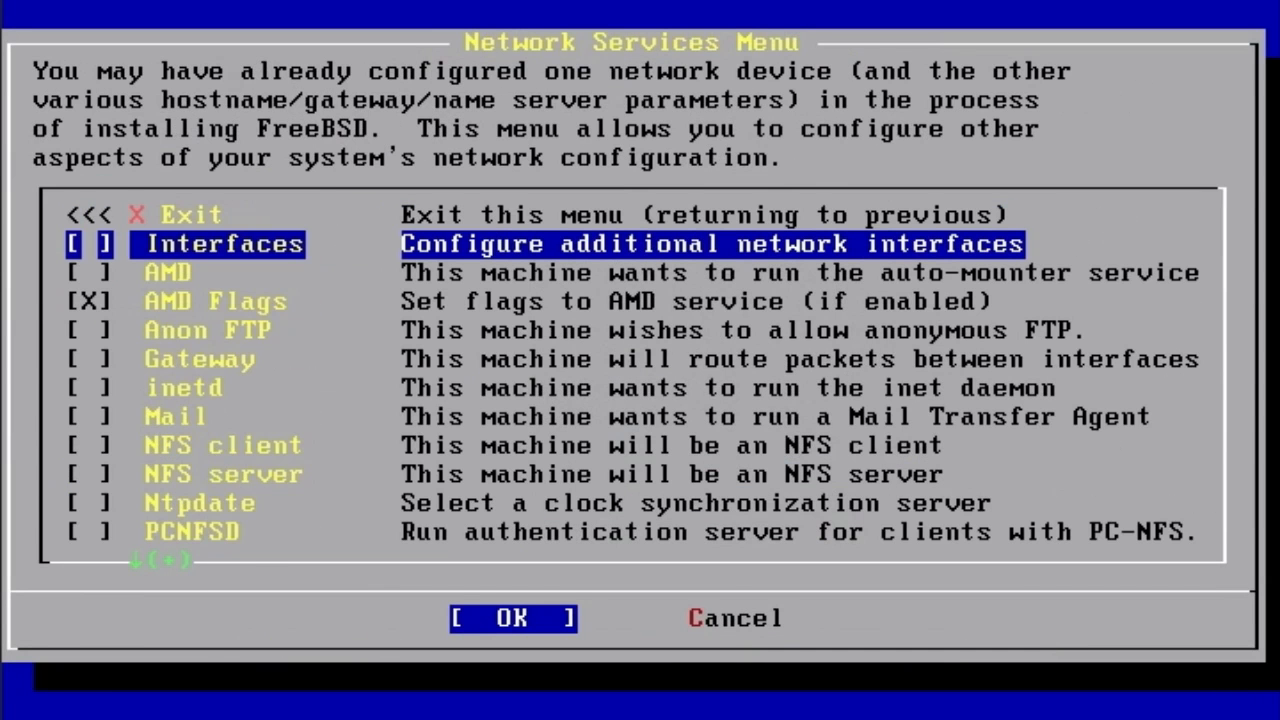
key(Return)
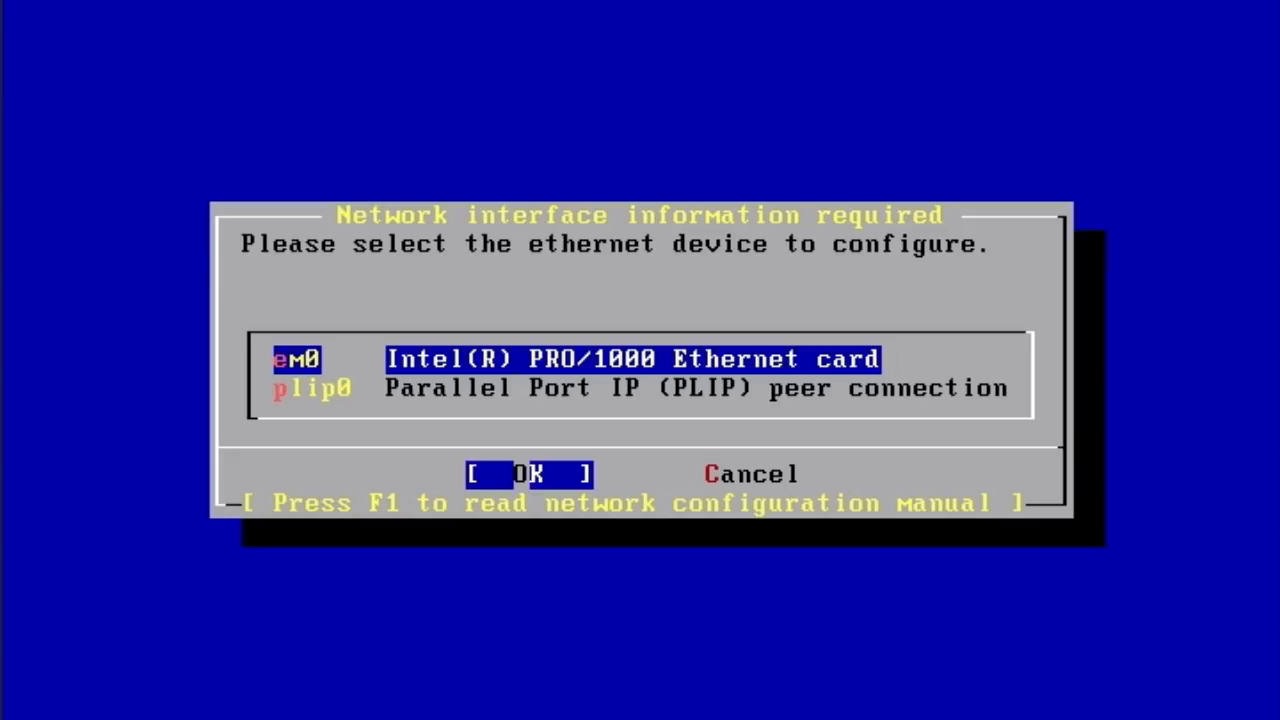
key(Return)
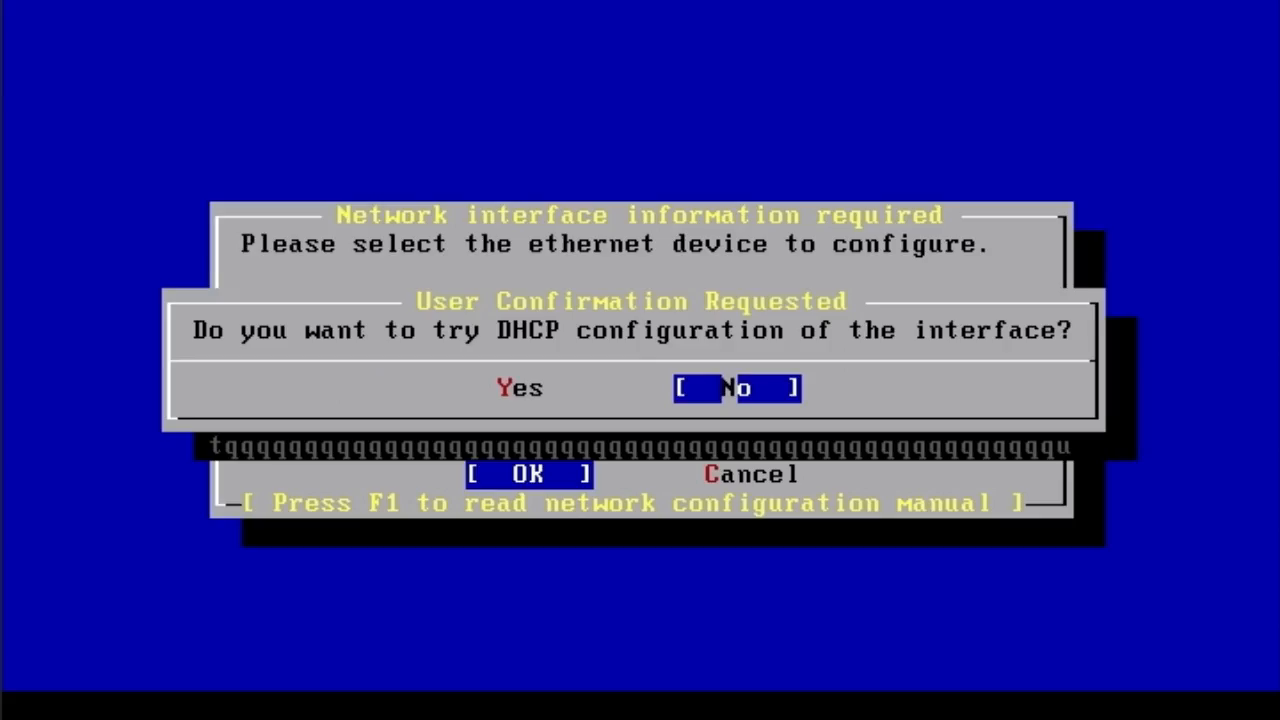
key(Return)
- Set the host name to unixcbt1.unixcbt.internal
text(192.1)
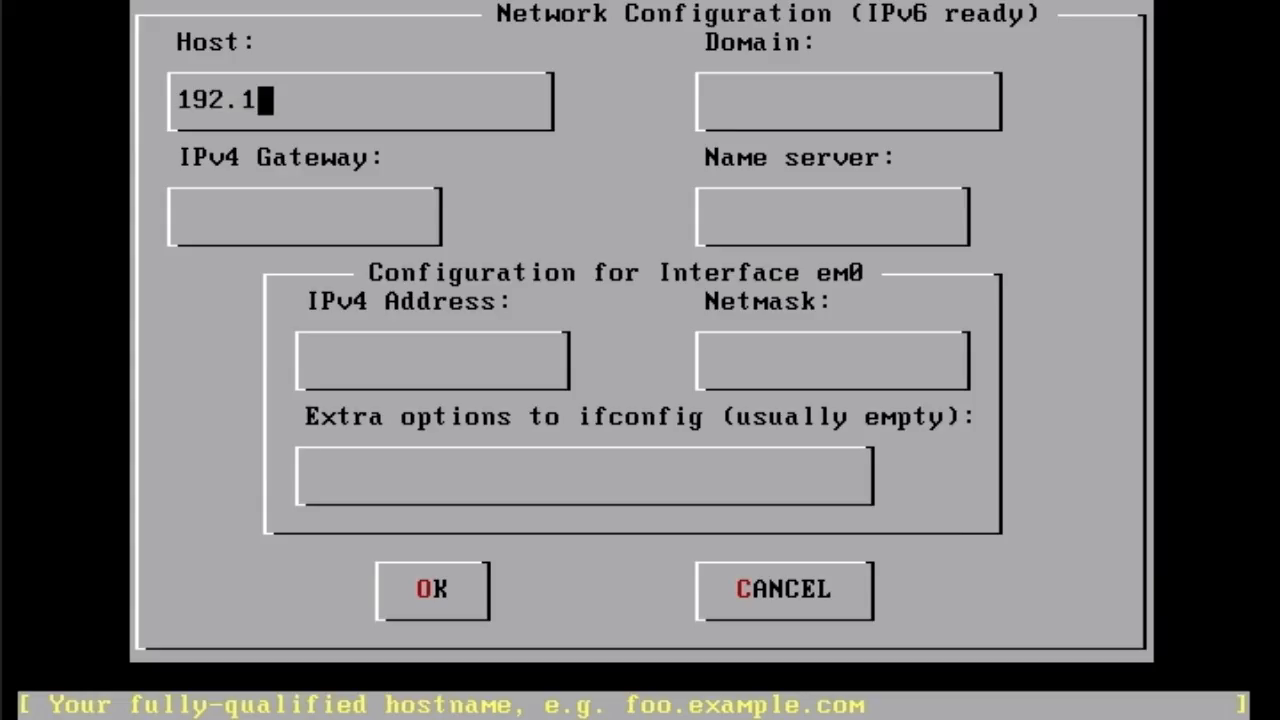
key(BackSpace)
key(BackSpace)
key(BackSpace)
key(BackSpace)
key(BackSpace)
text(uni)
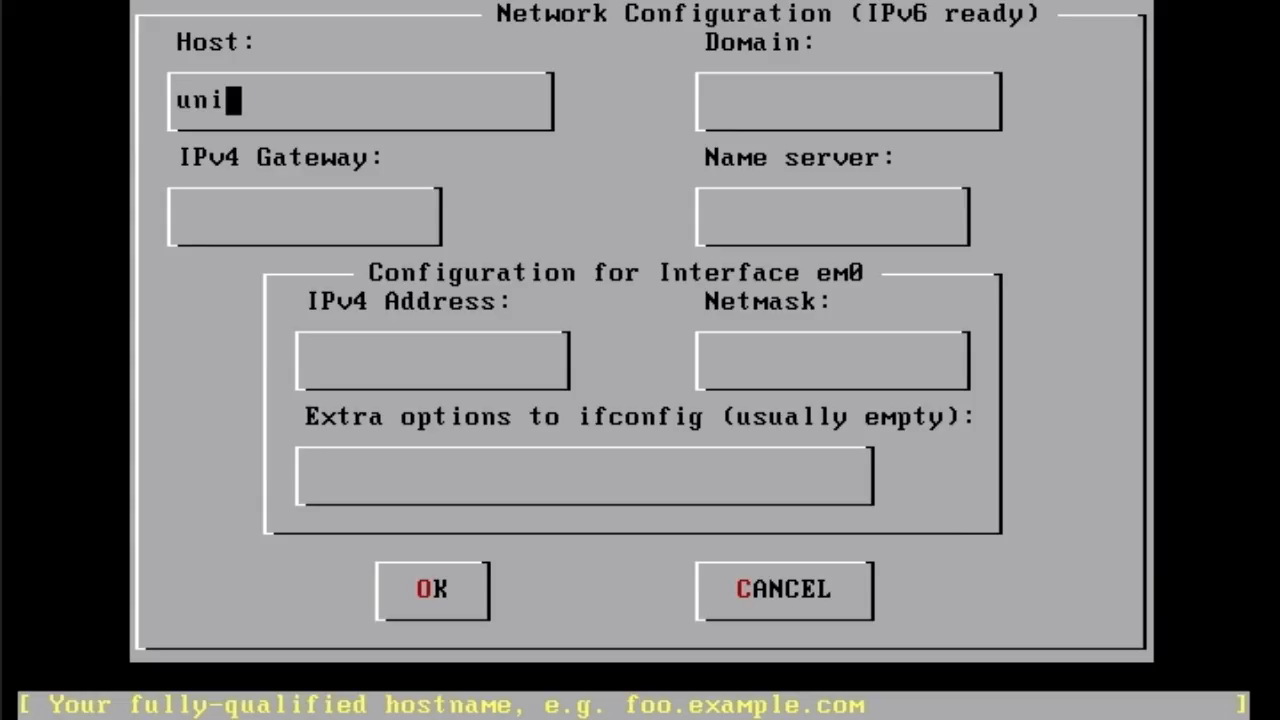
text(xcbt1.uni)
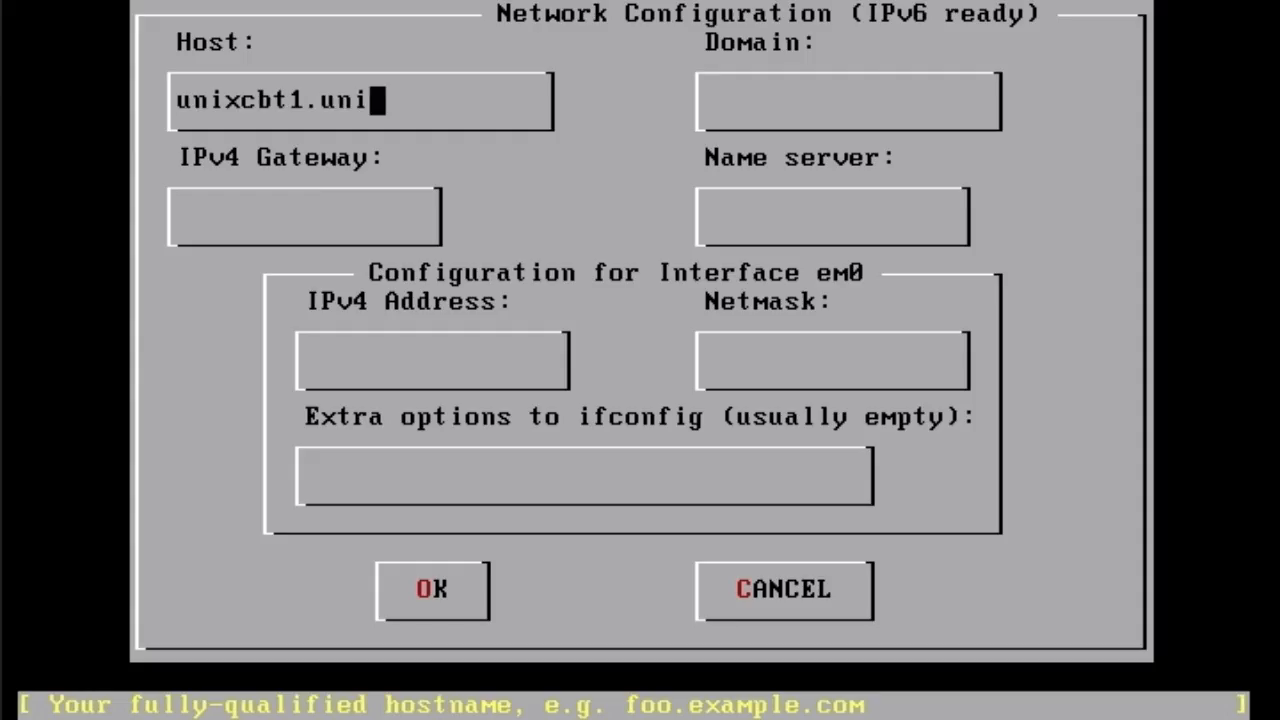
text(xcbt.internal)
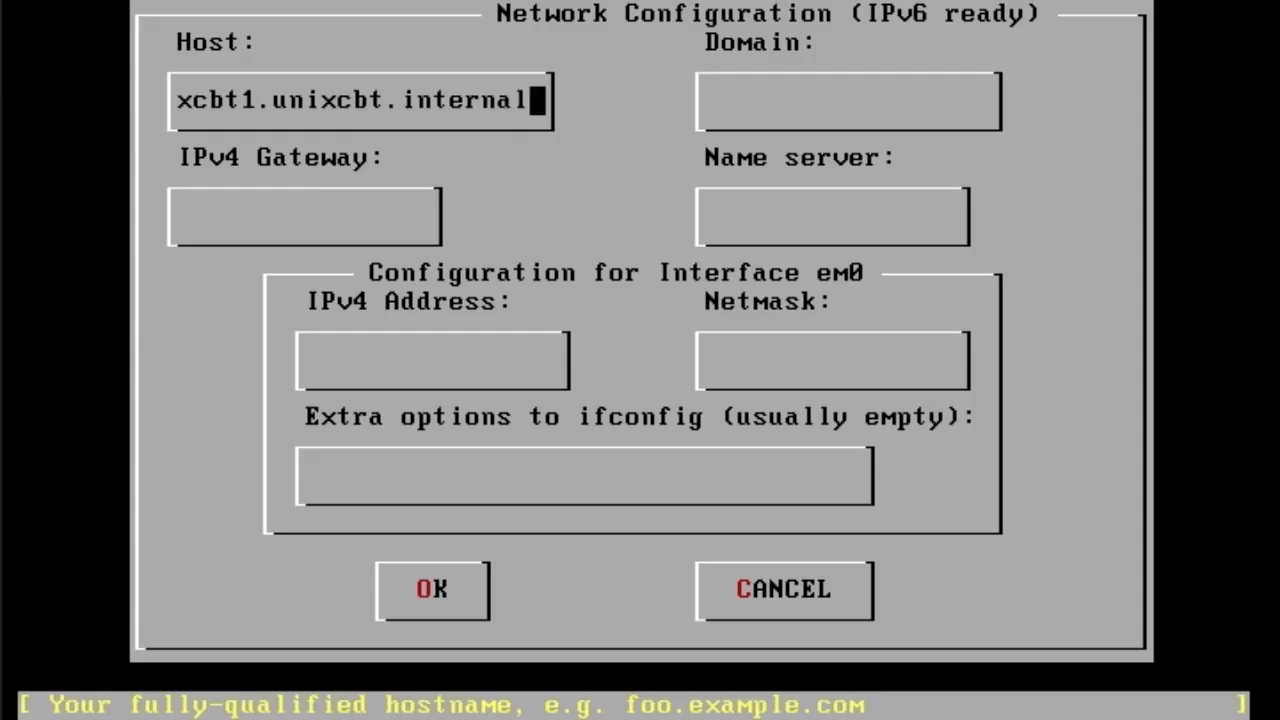
key(Tab)
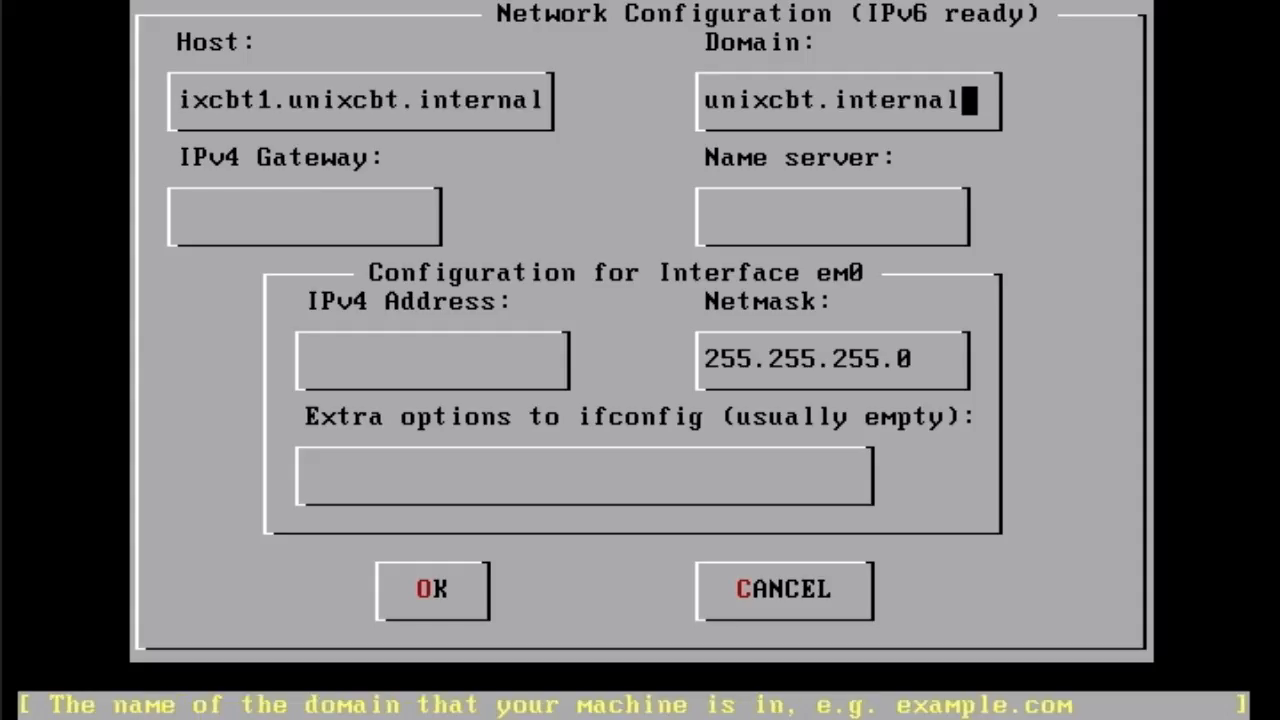
key(Tab)
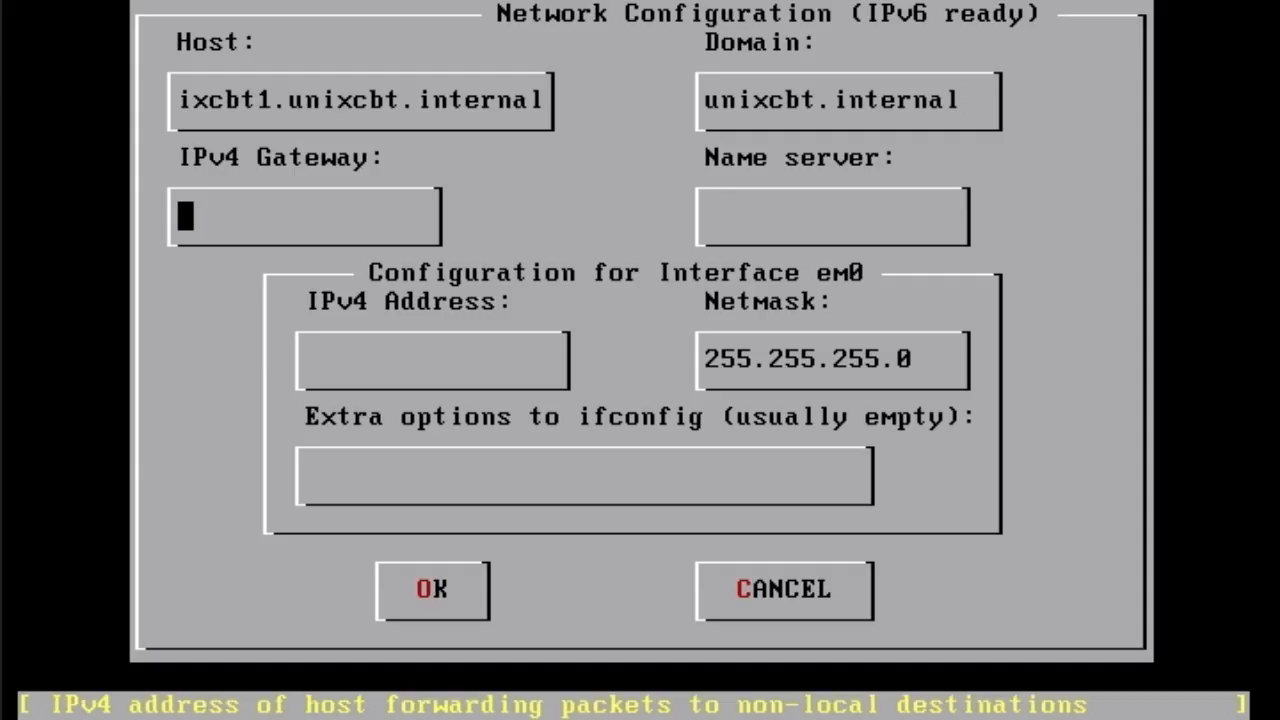
- Enter gateway 192.168.75.1, name server 192.168.75.101 and address 192.168.75.40, then accept
text(192.168.)
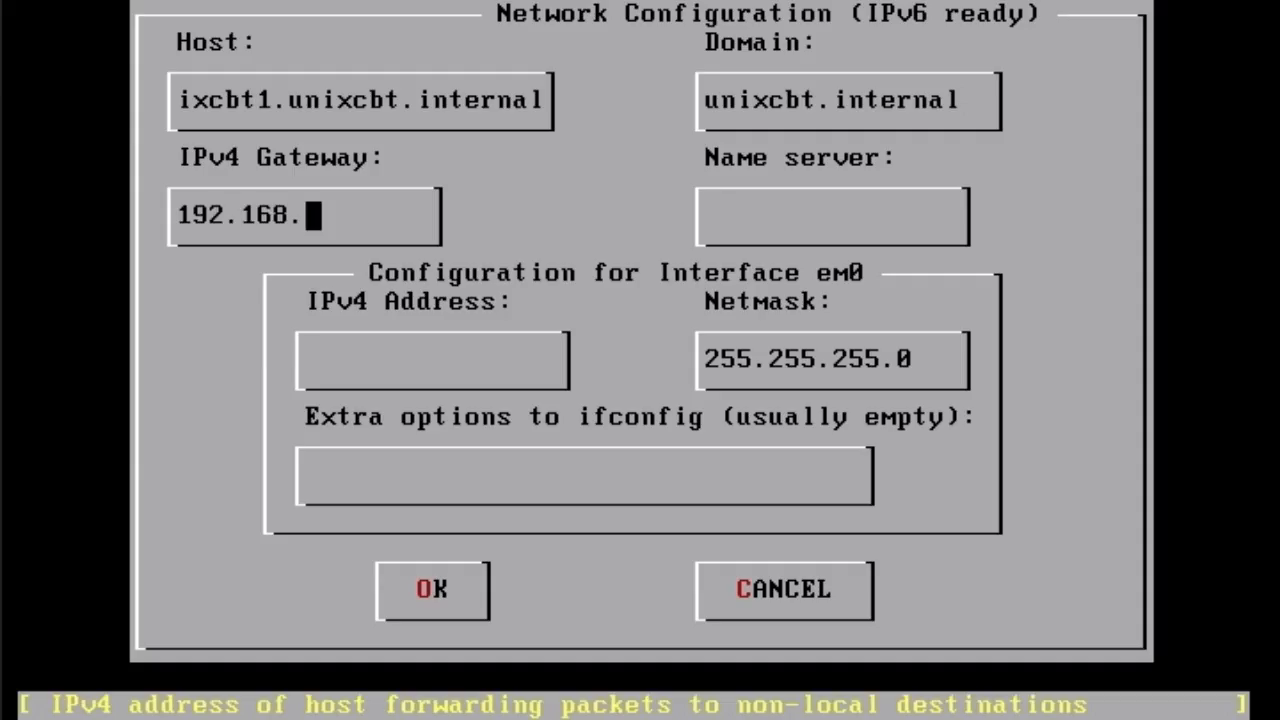
text(75.1)
key(Tab)
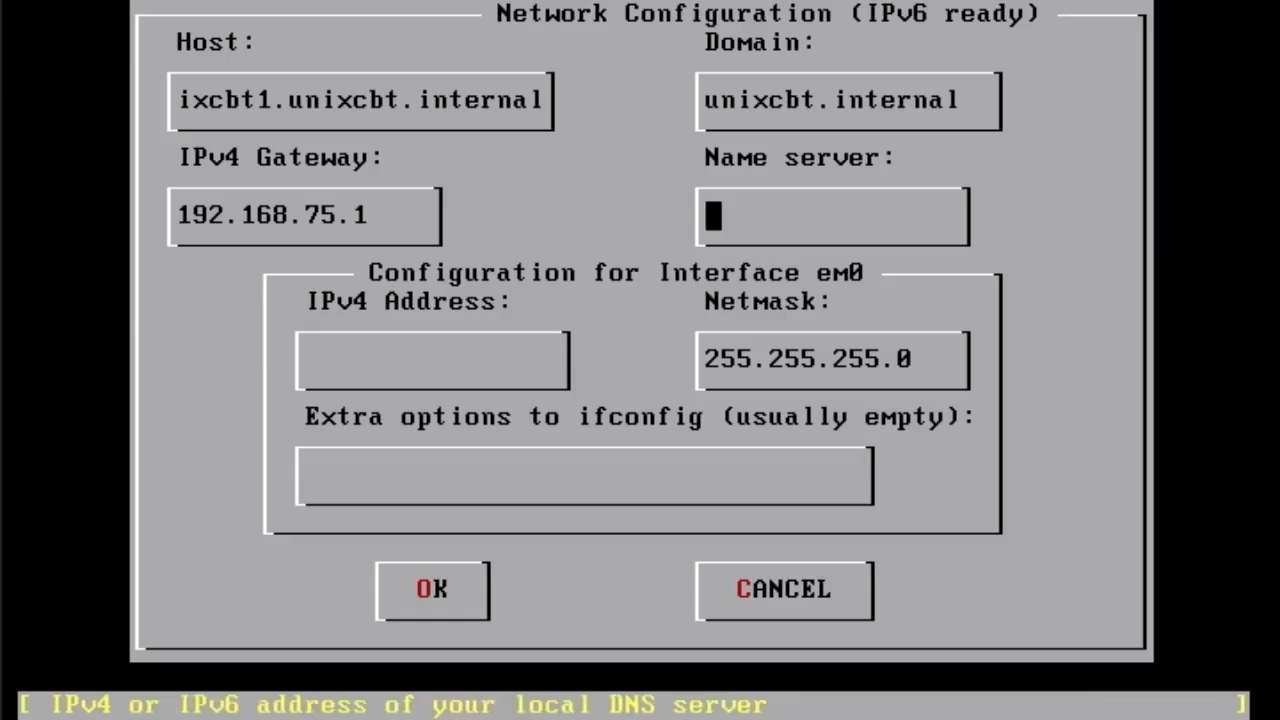
text(192.168.75.101)
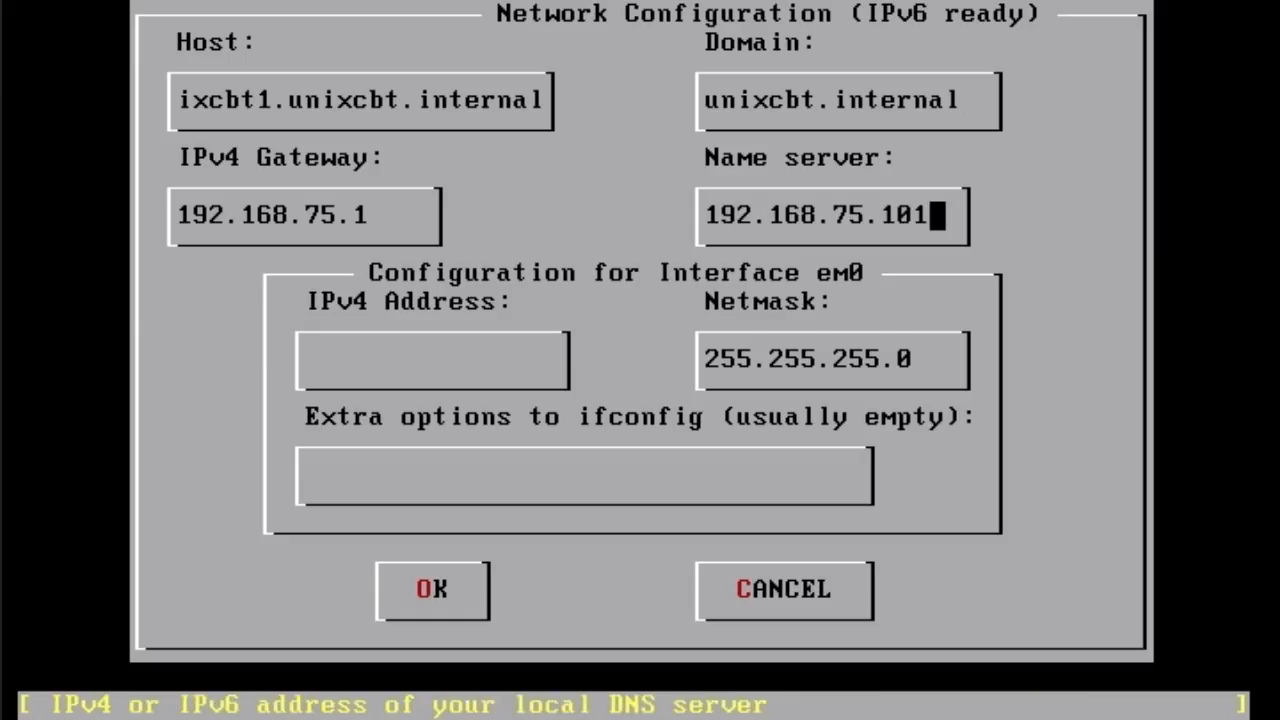
key(Tab)
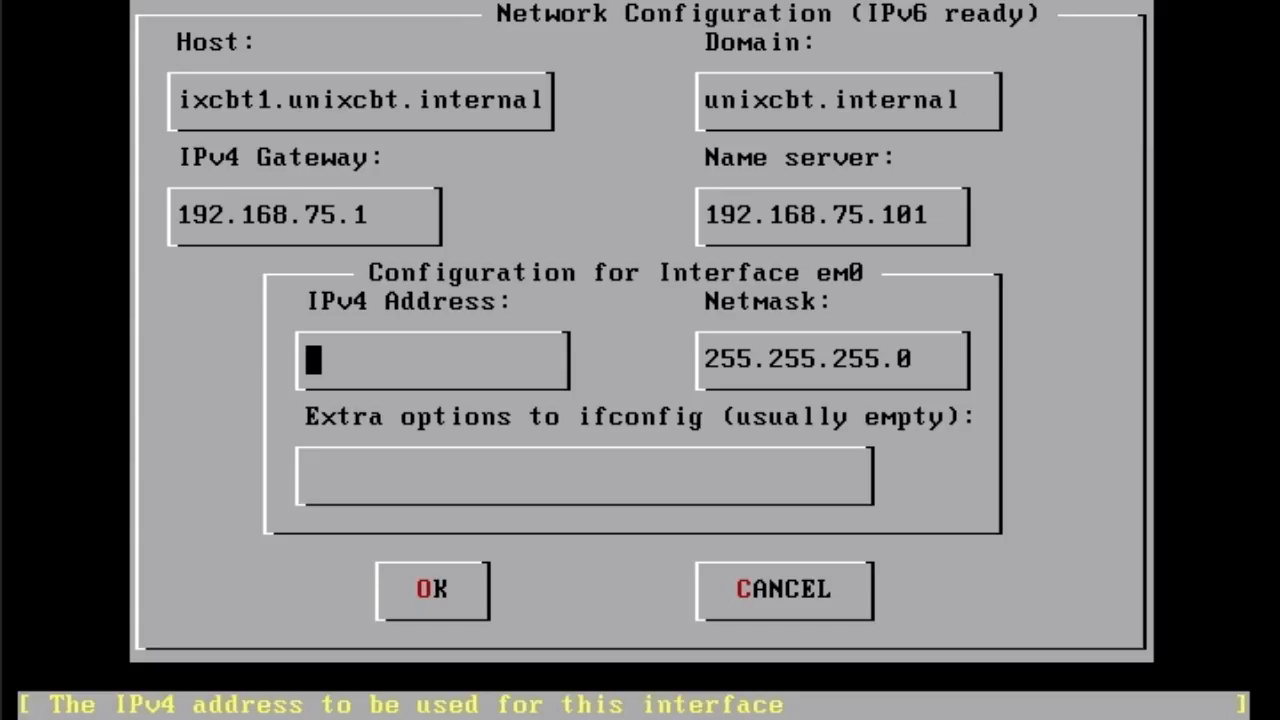
text(192.168.75.40)
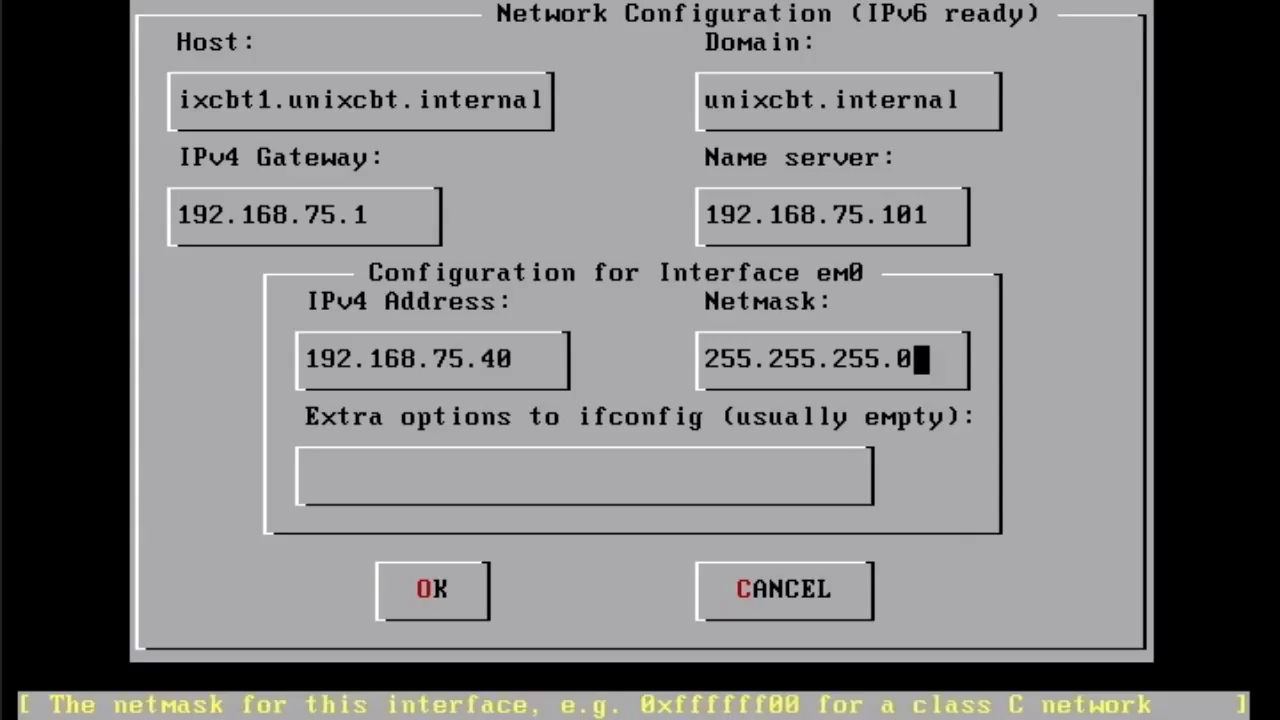
key(Tab)
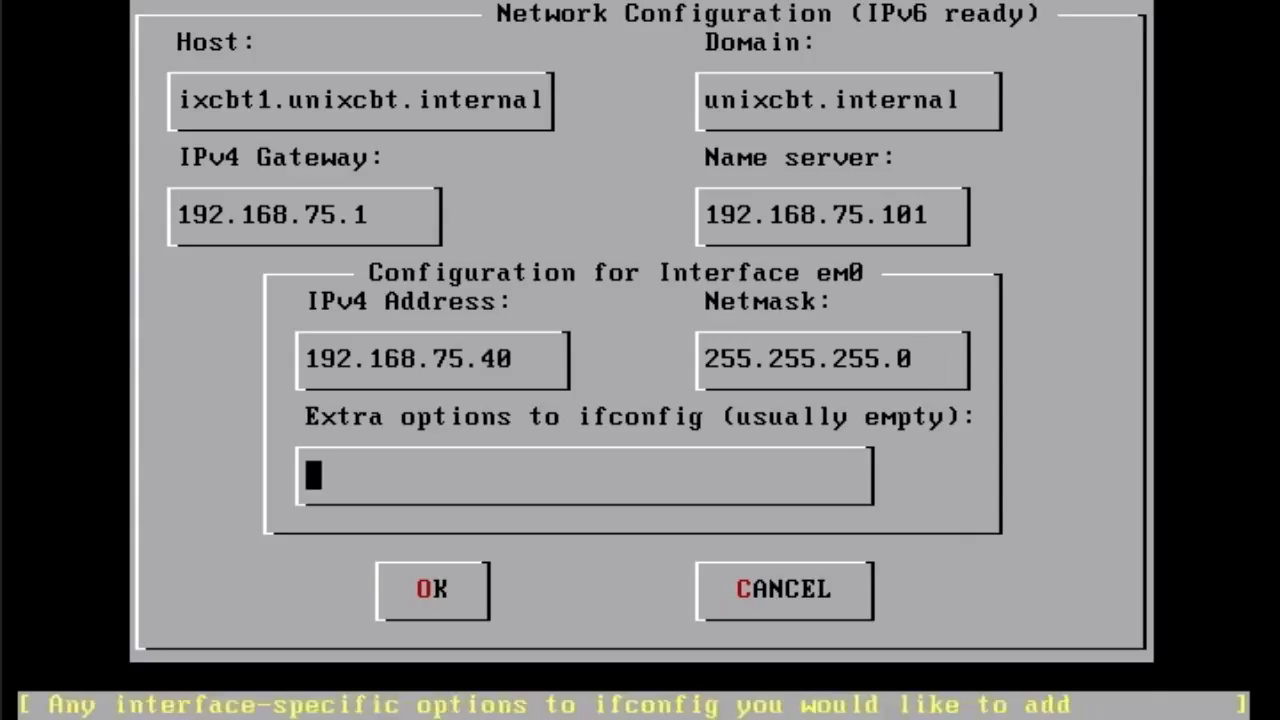
key(Tab)
key(Return)
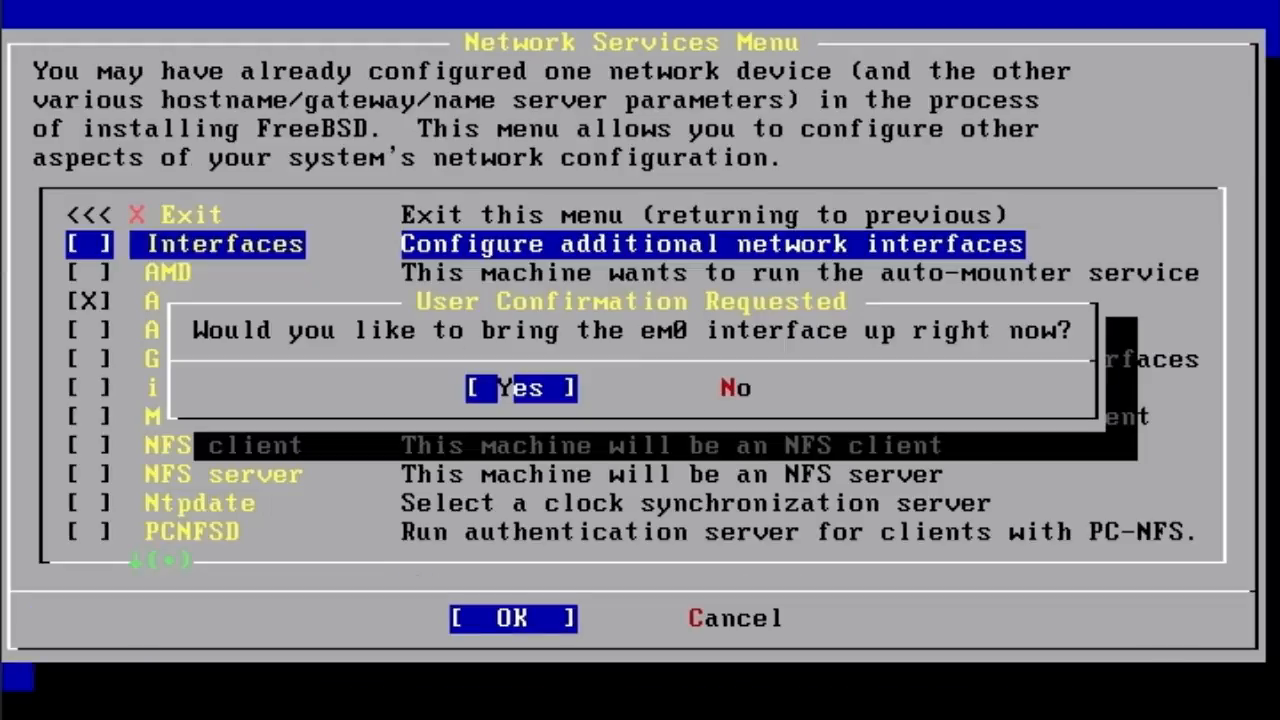
- Bring the em0 interface up now
key(Return)
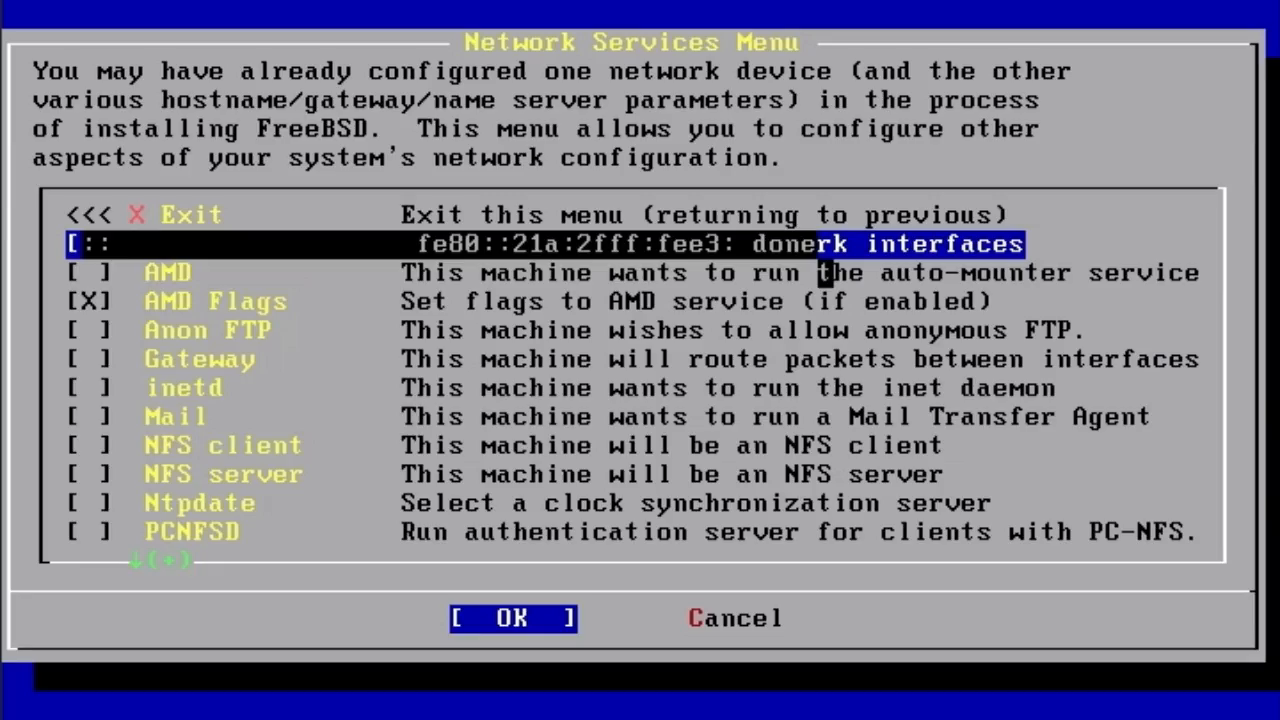
key(Down)
key(Up)
- Enable Ntpdate with a custom time server of 192.168.75.101
key(Down)
key(Down)
key(Down)
key(Down)
key(Down)
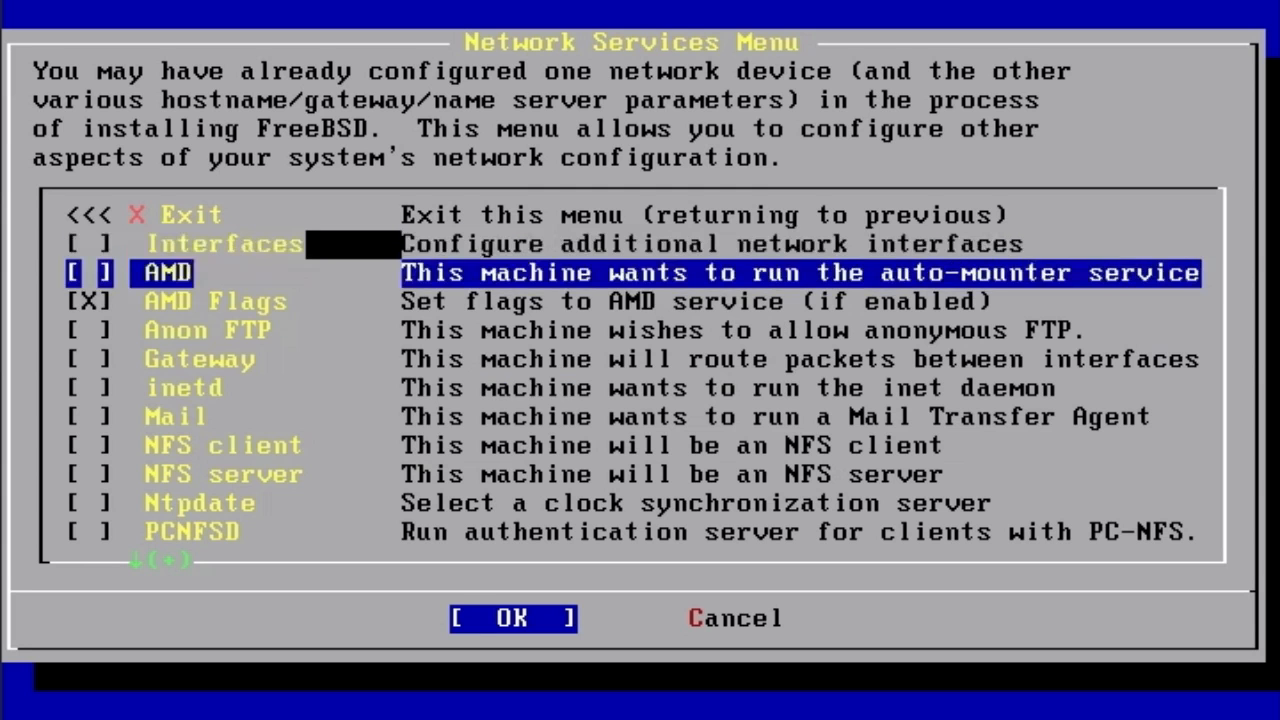
key(Down)
key(Down)
key(Down)
key(Down)
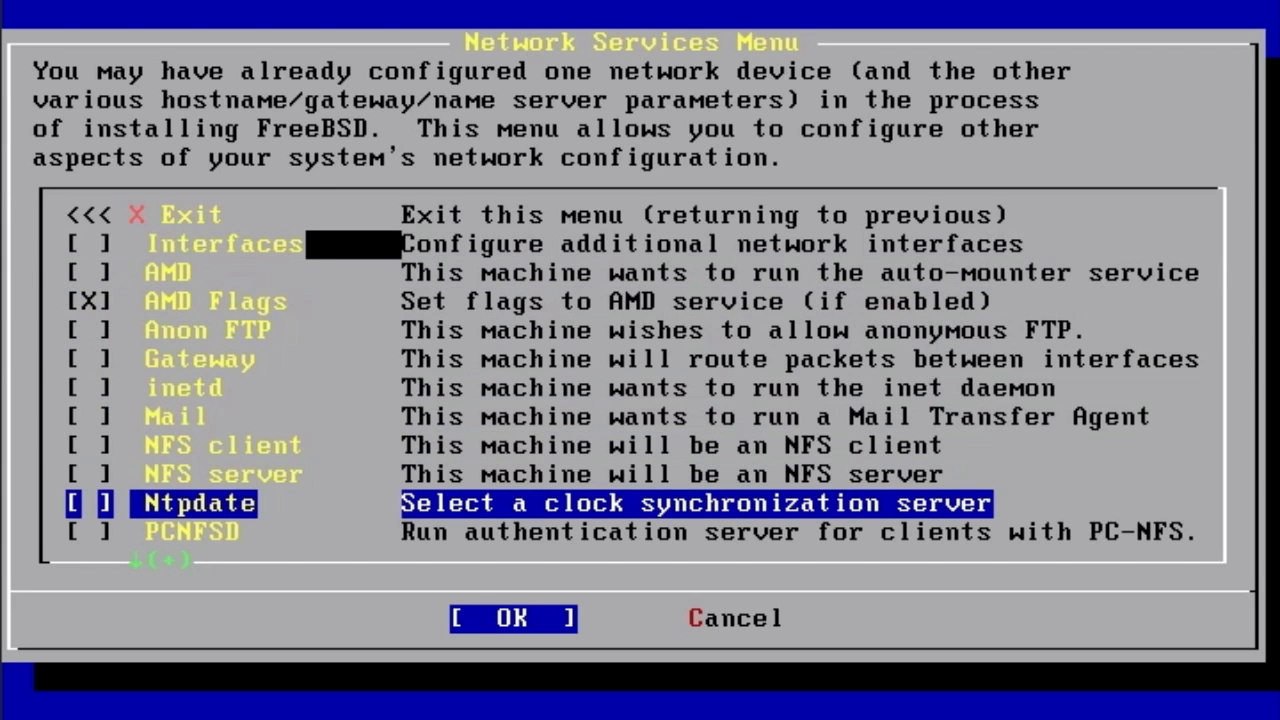
key(Return)
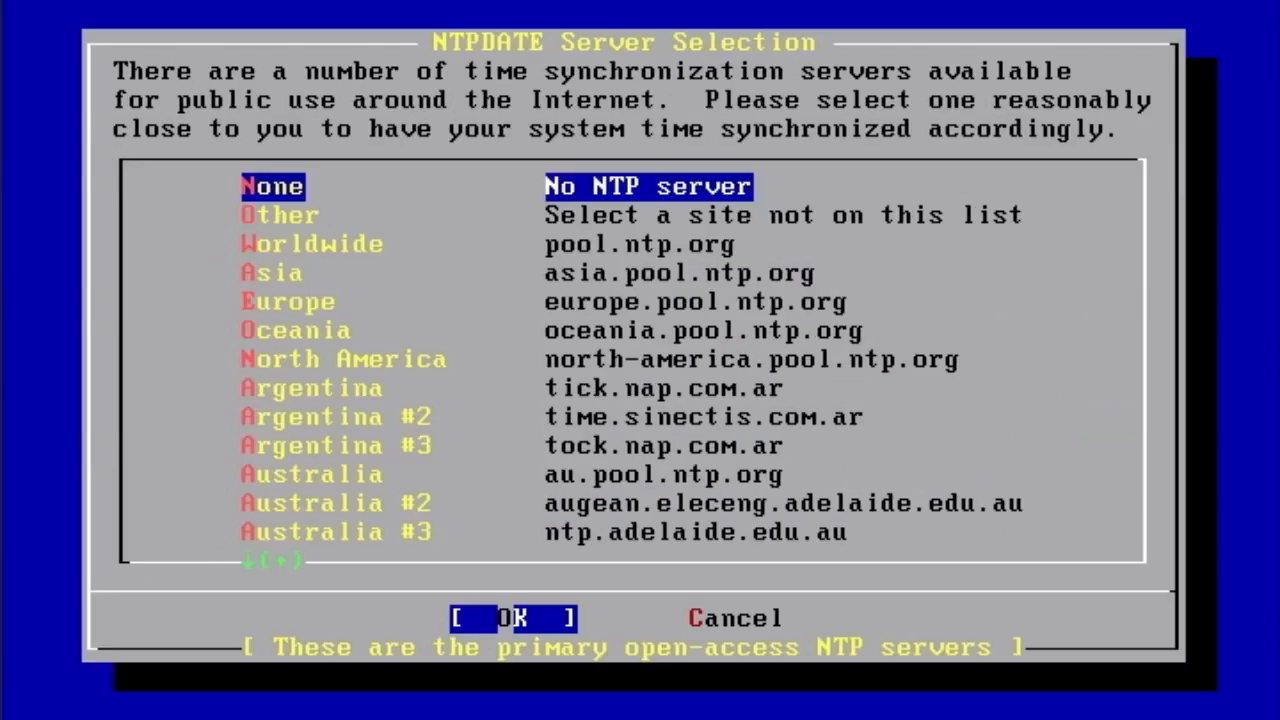
key(Down)
key(Down)
key(Down)
key(Down)
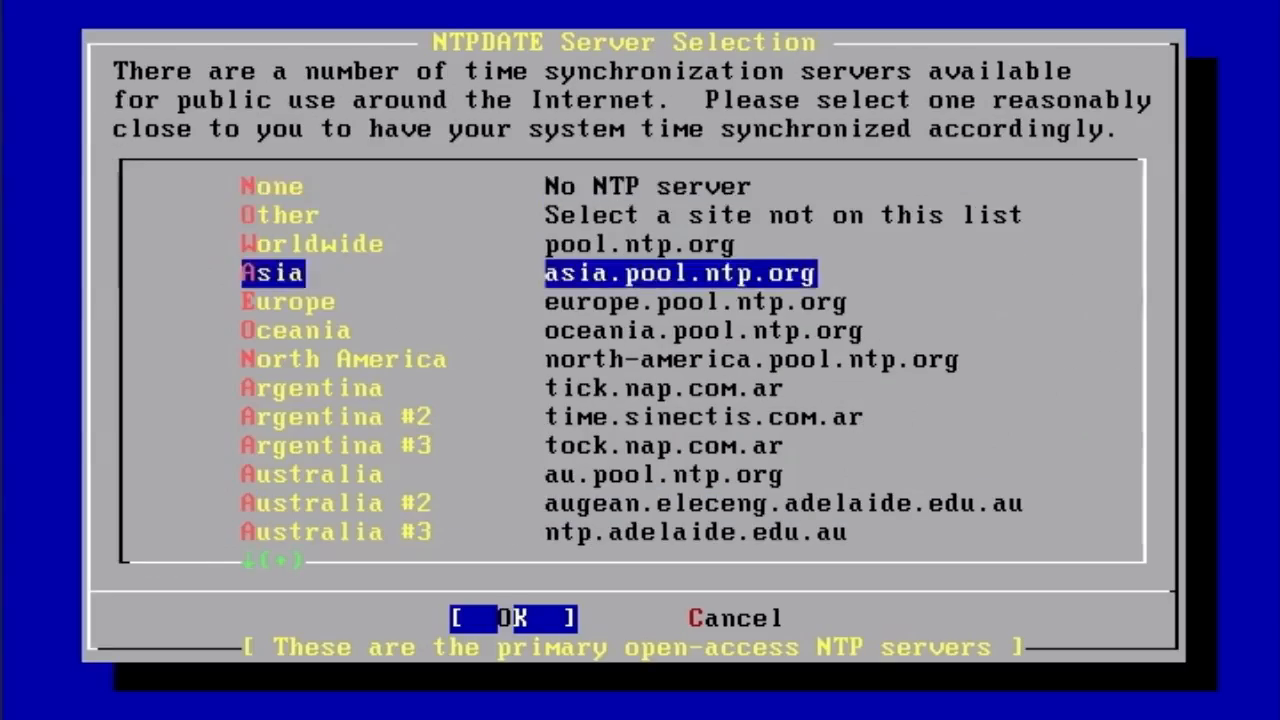
key(Up)
key(Up)
key(Up)
key(Return)
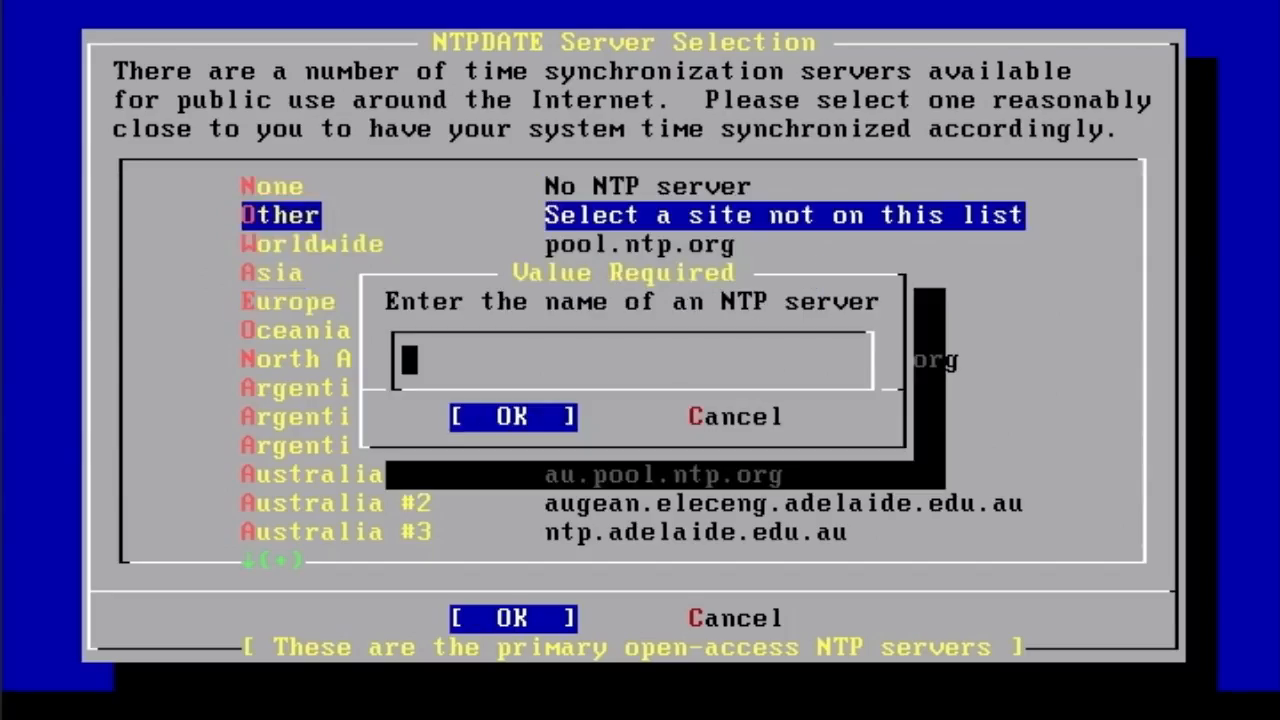
text(192.1)
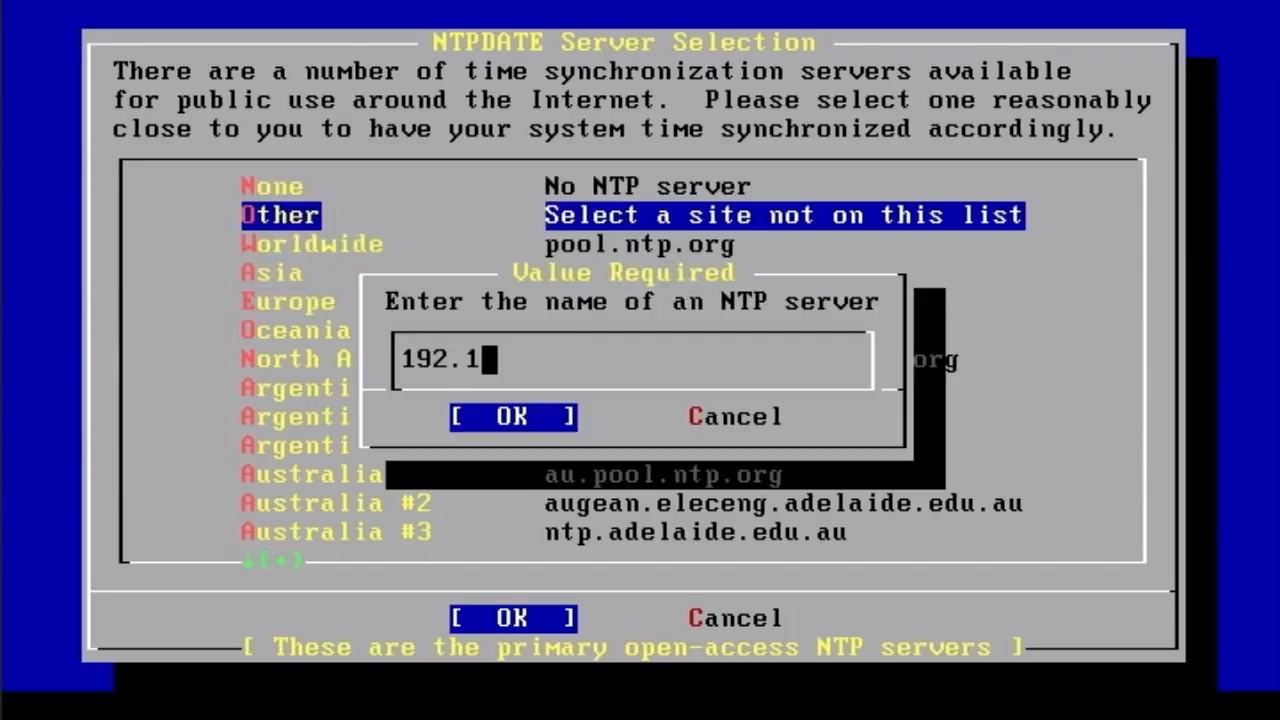
text(68.75.)
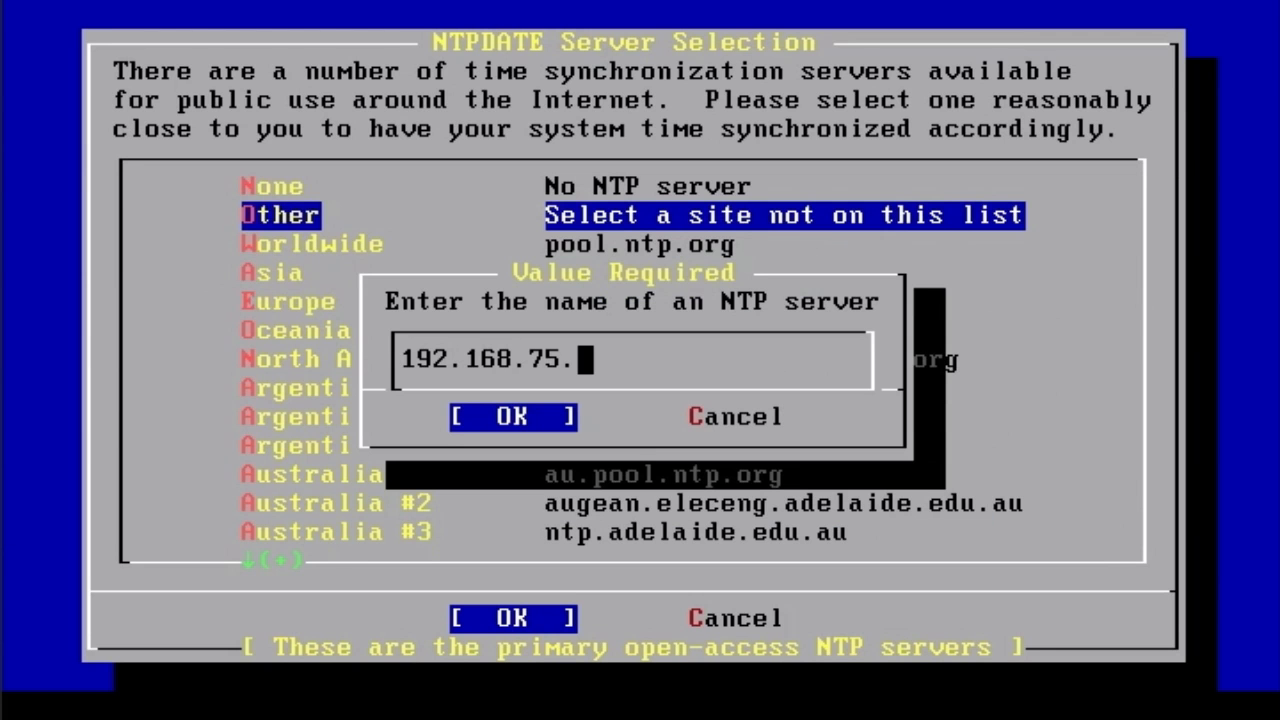
text(101)
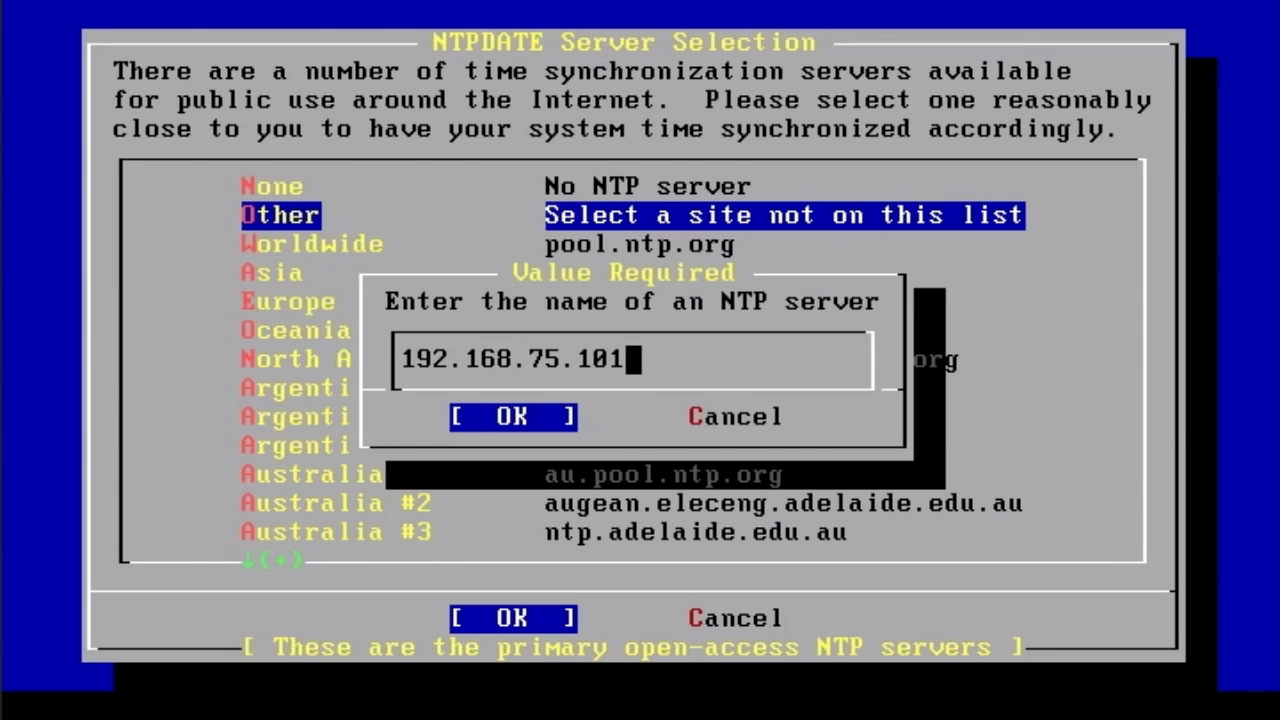
key(Return)
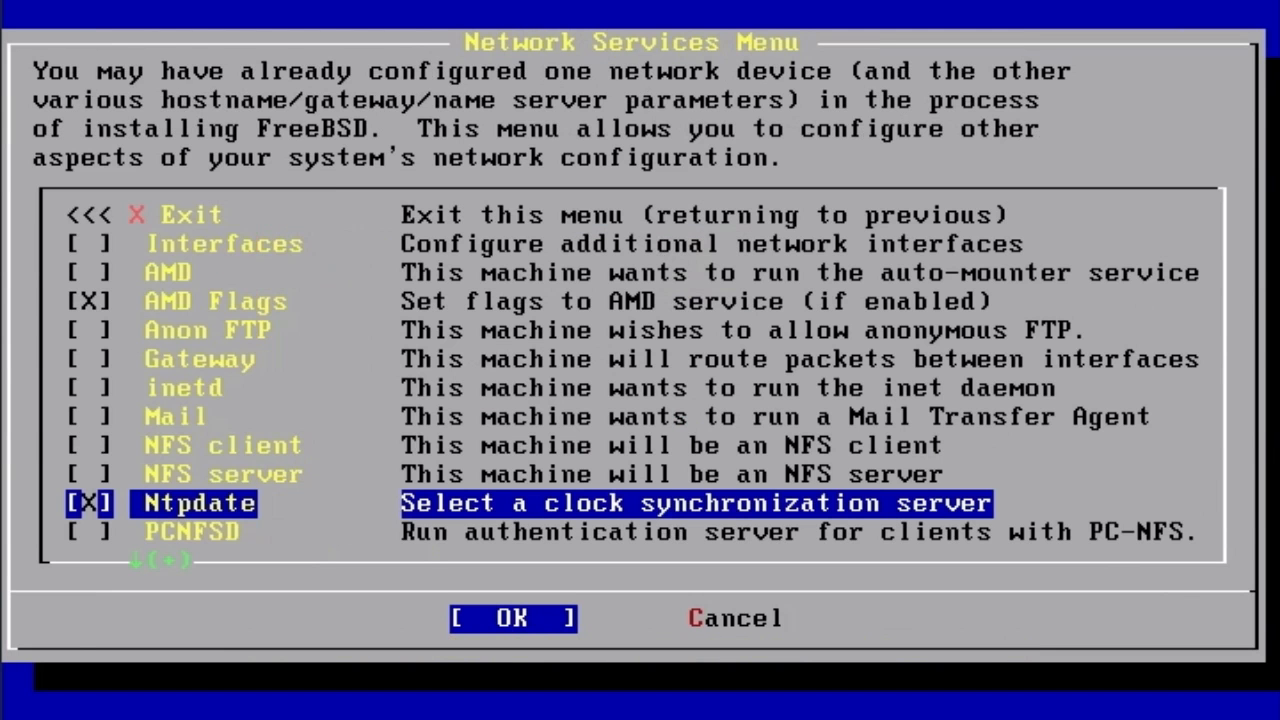
- Tick sshd in the Network Services list and accept the services menu
key(Down)
key(Down)
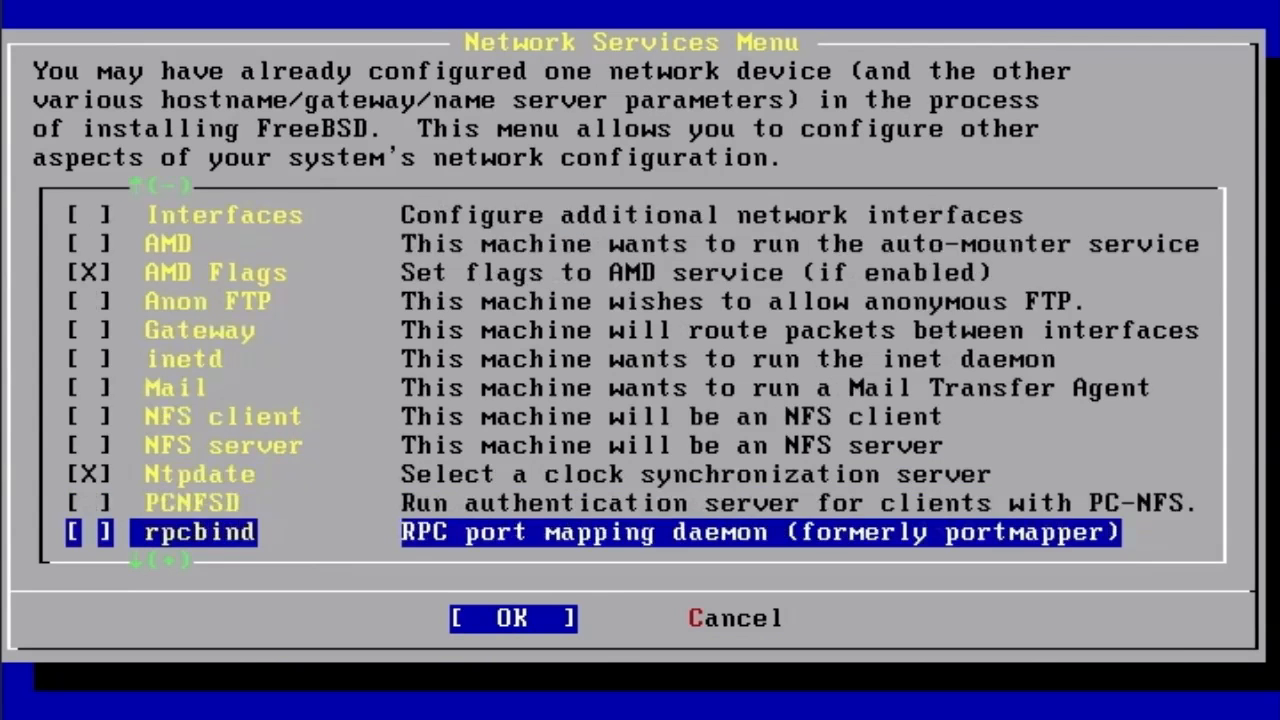
key(Down)
key(Down)
key(Down)
key(Down)
key(Down)
key(Down)
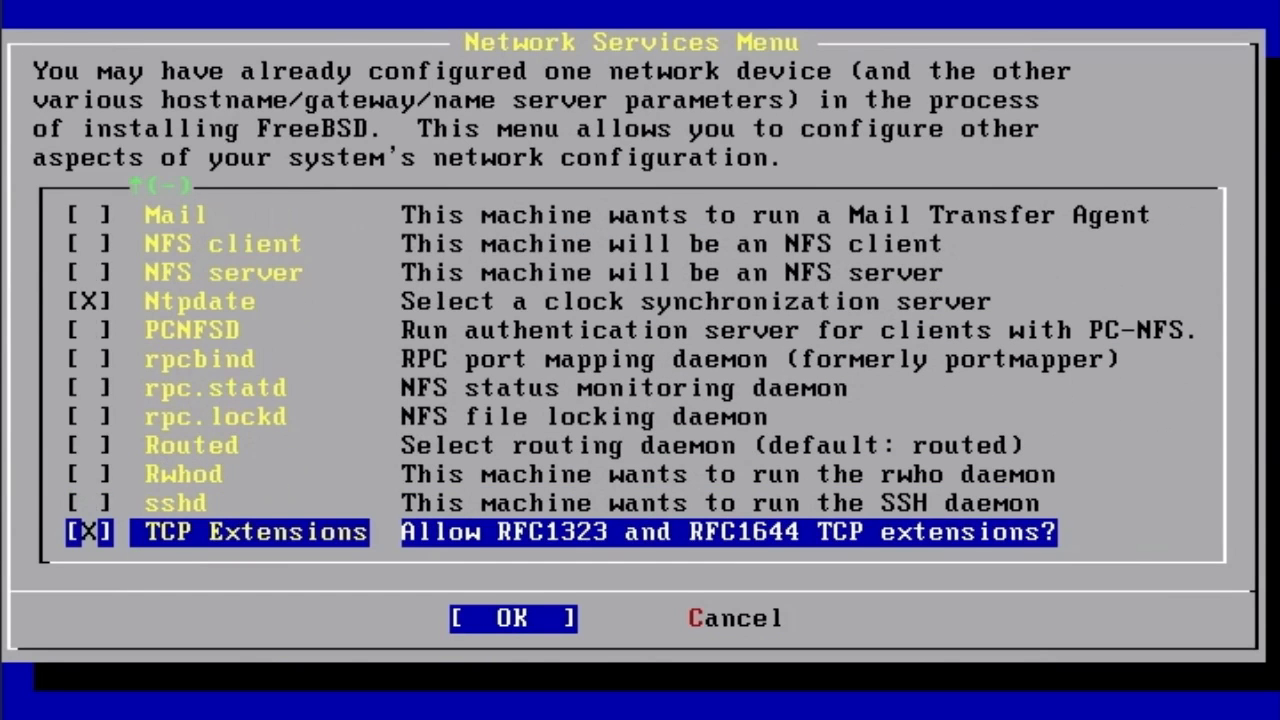
key(Up)
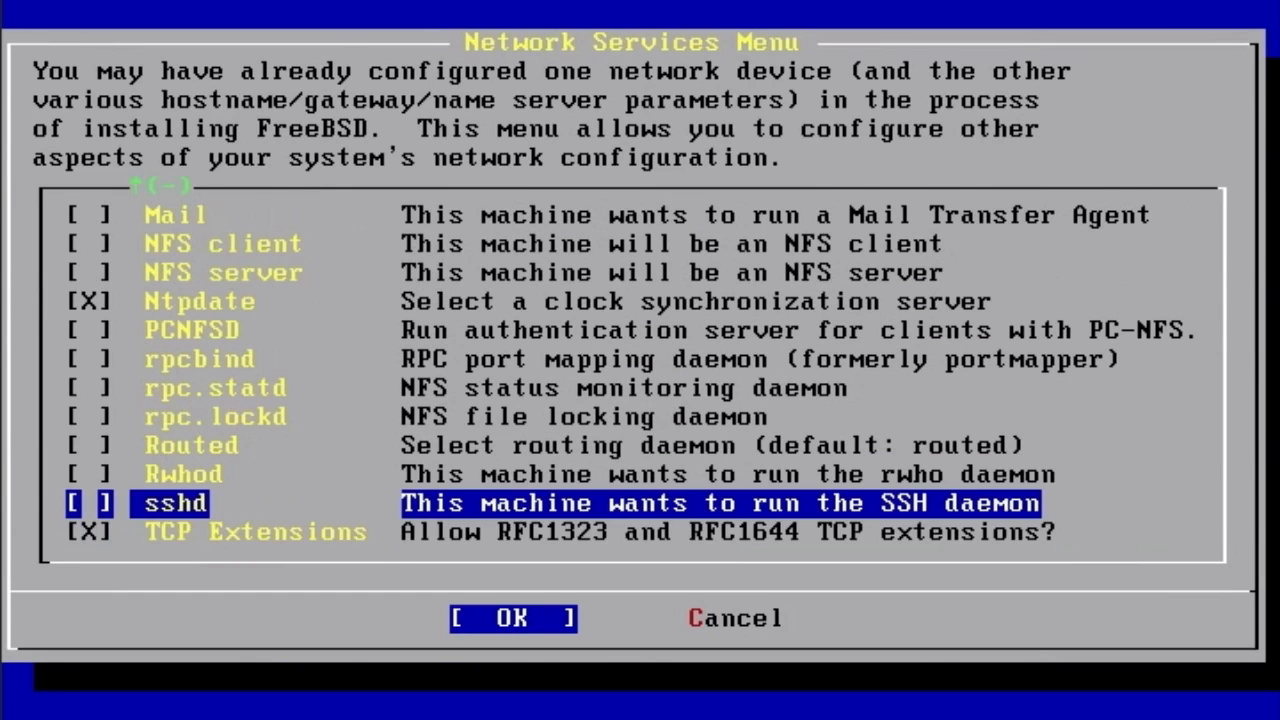
key(space)
key(Tab)
key(Return)
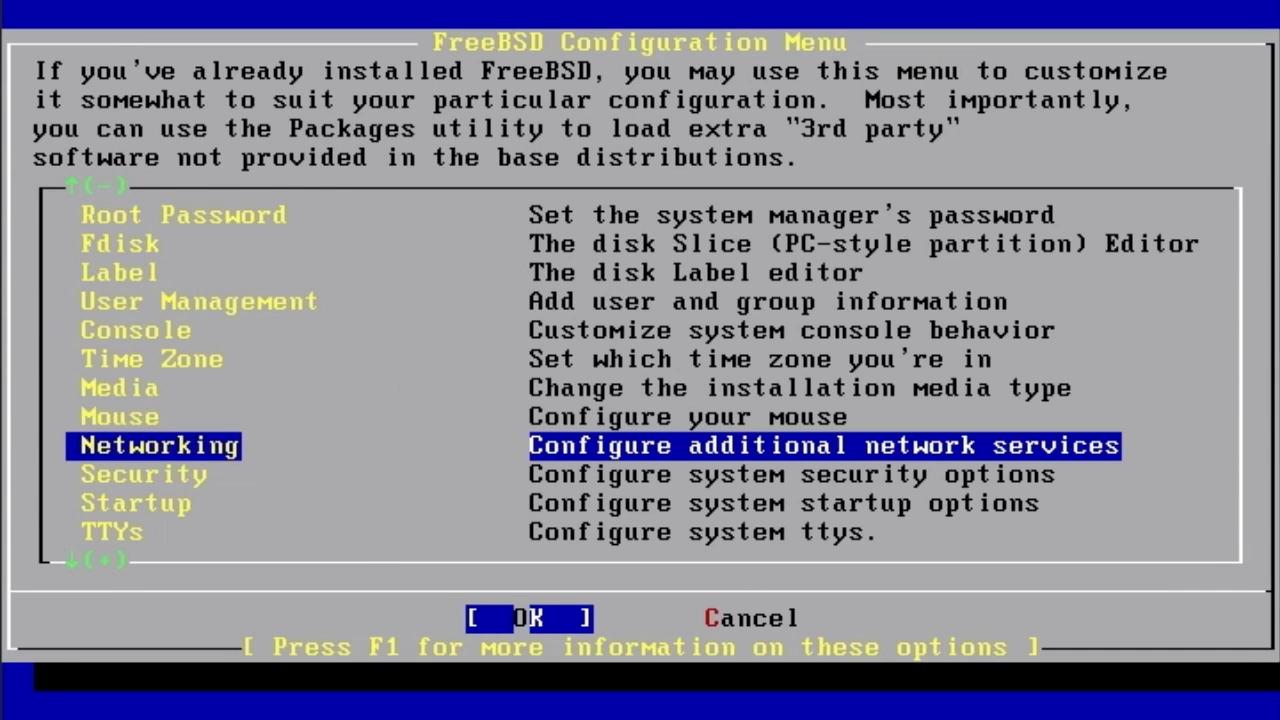
- Review the Security options (NFS port, Securelevel) and leave them unchanged
key(Down)
key(Down)
key(Down)
key(Down)
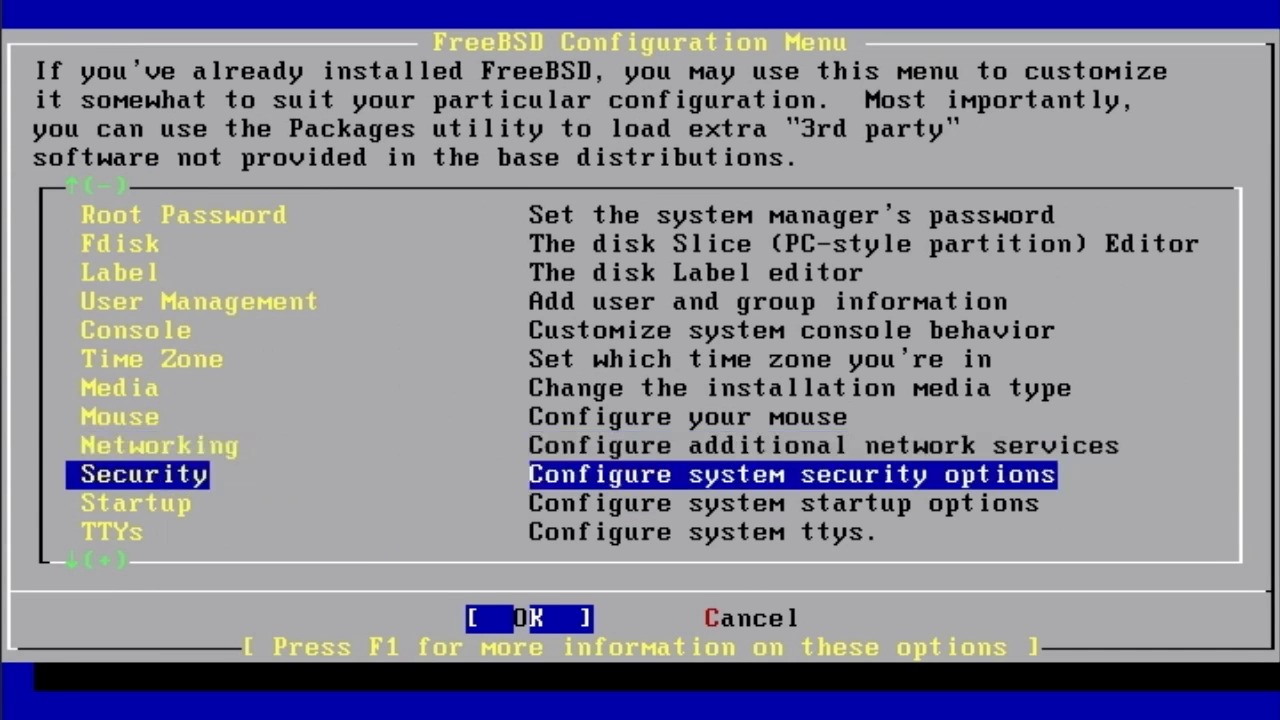
key(Down)
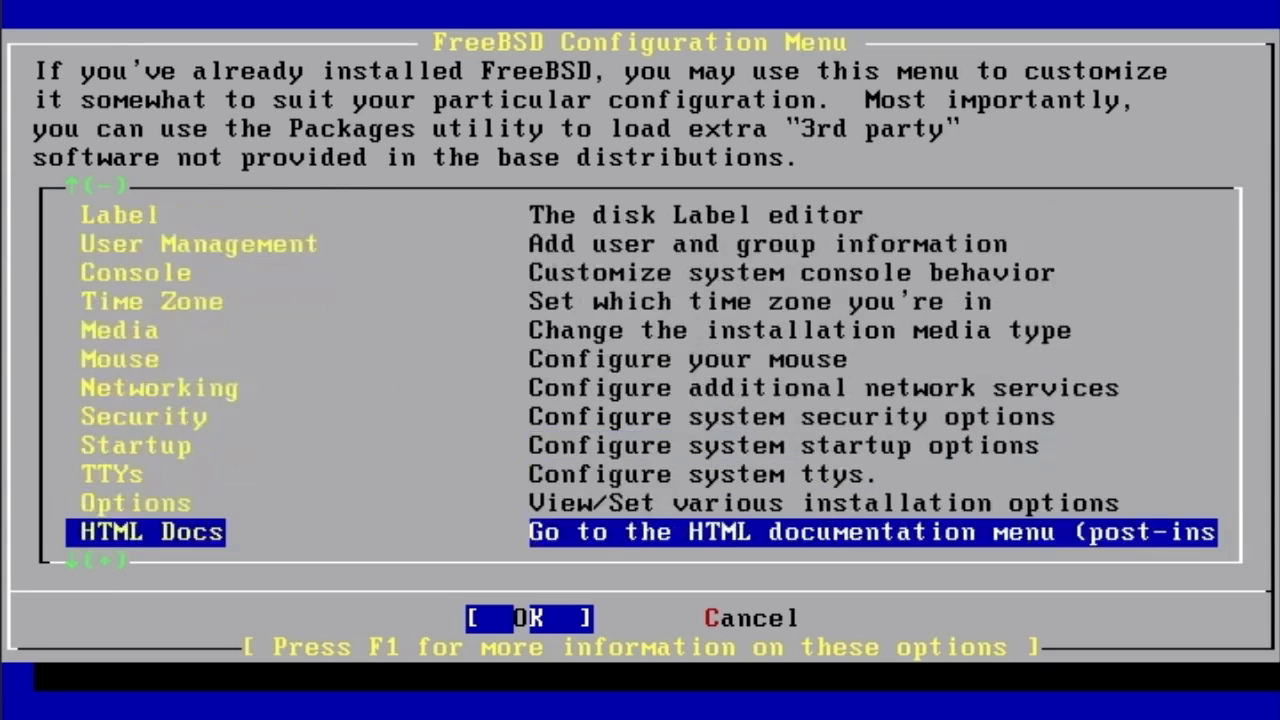
key(Up)
key(Up)
key(Up)
key(Up)
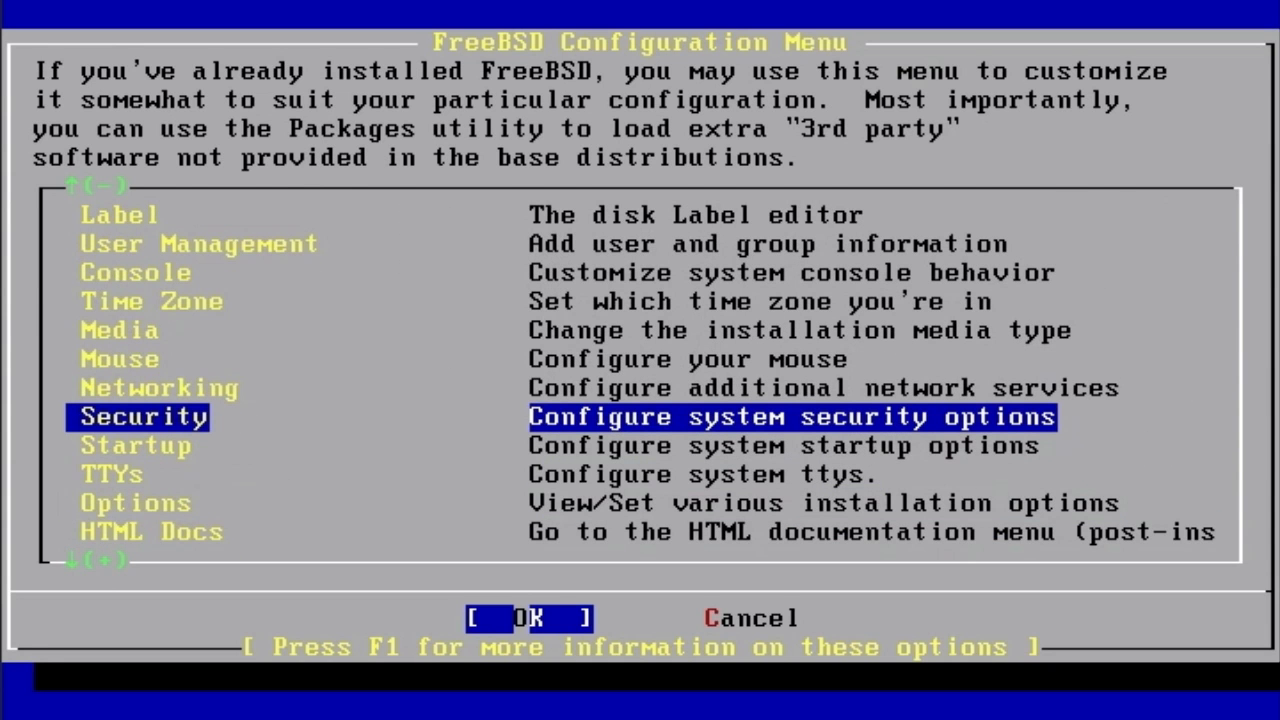
key(Return)
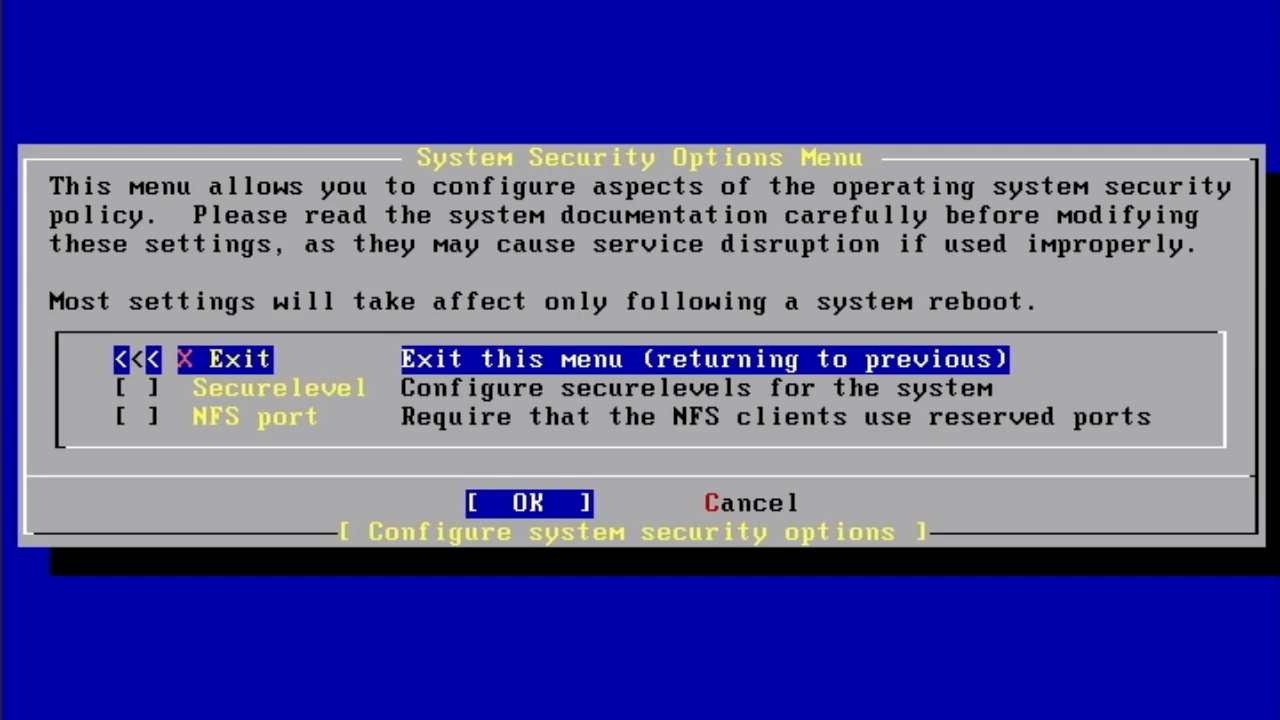
key(Down)
key(Down)
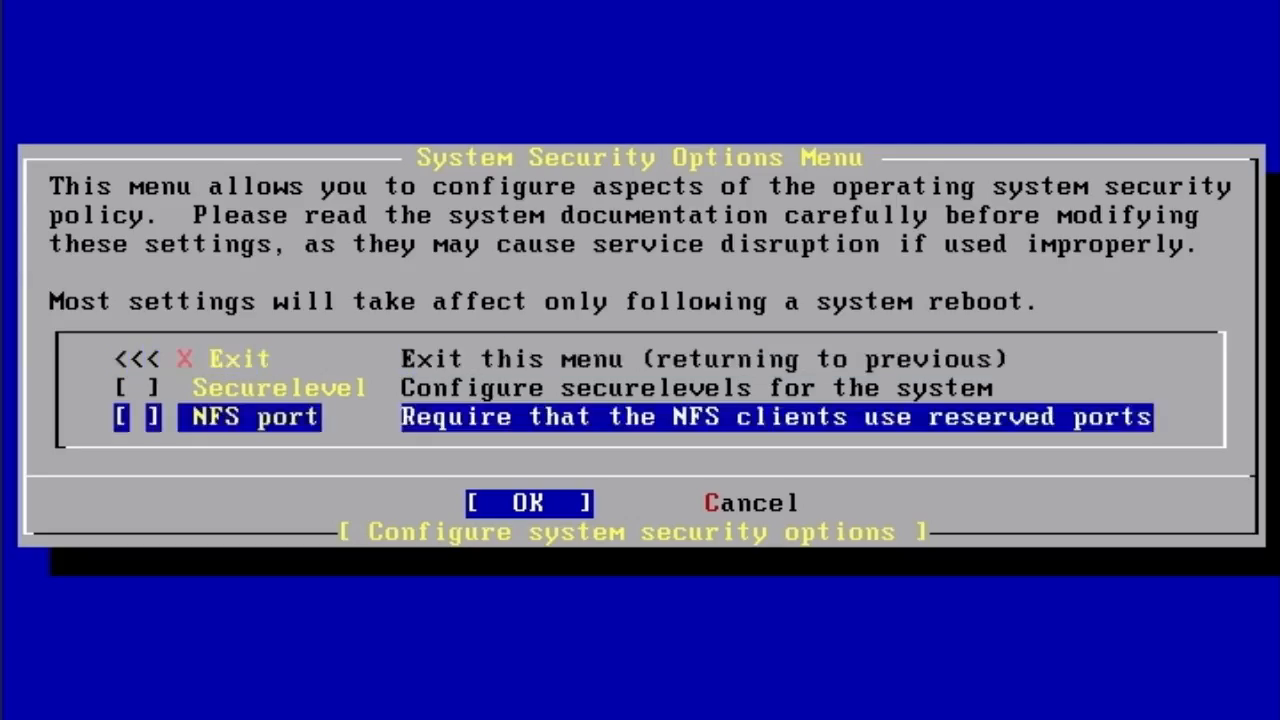
key(Up)
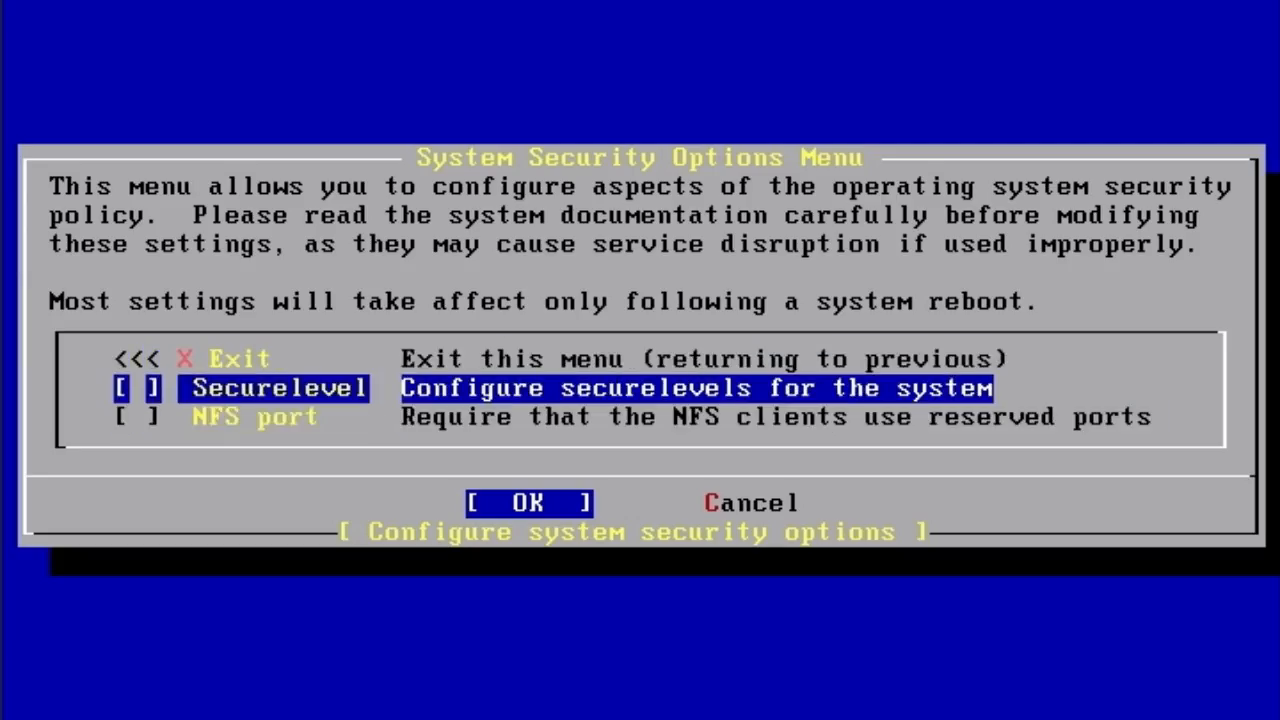
key(Up)
key(Return)
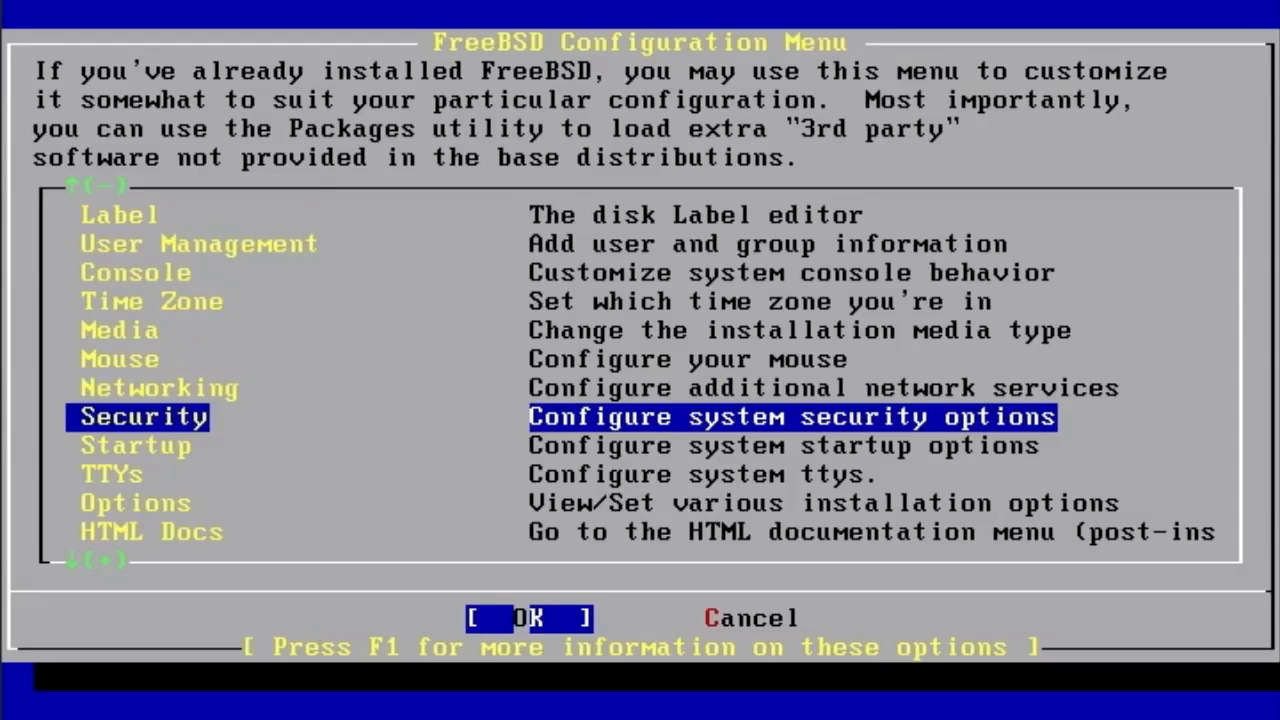
- Move through the Configuration Menu to the User Management option
key(Down)
key(Down)
key(Down)
key(Down)
key(Down)
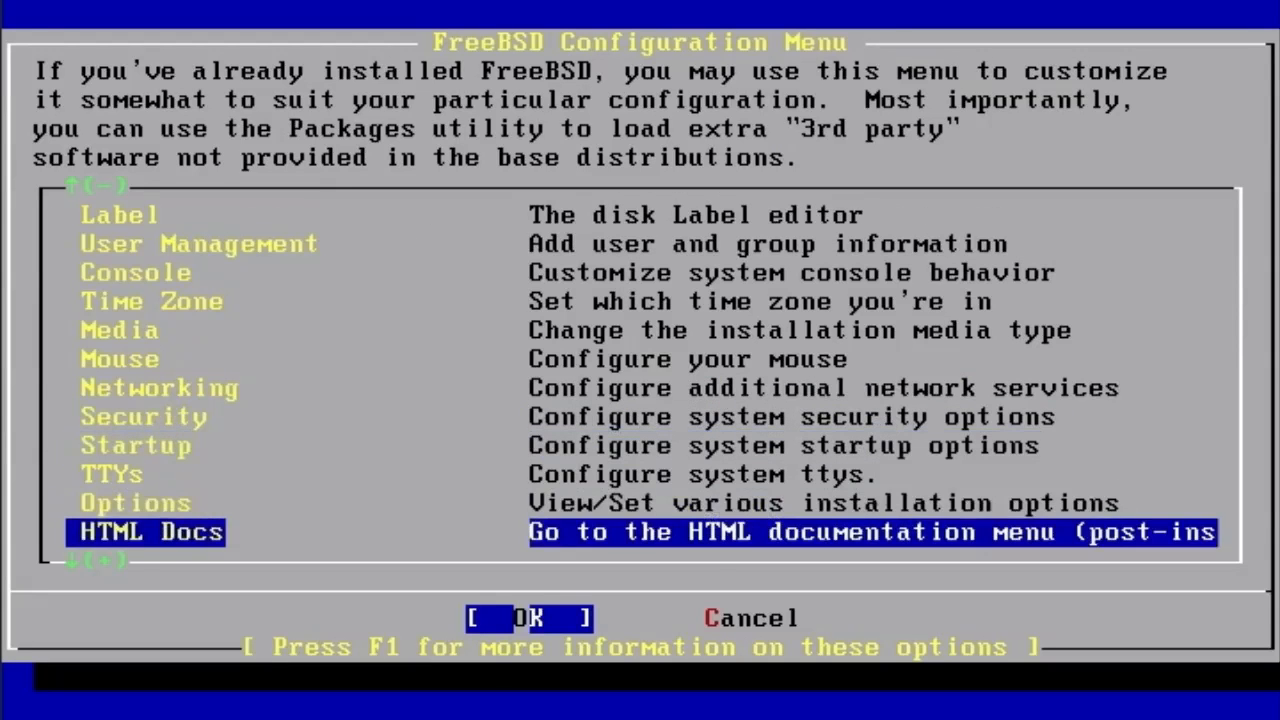
key(Up)
key(Up)
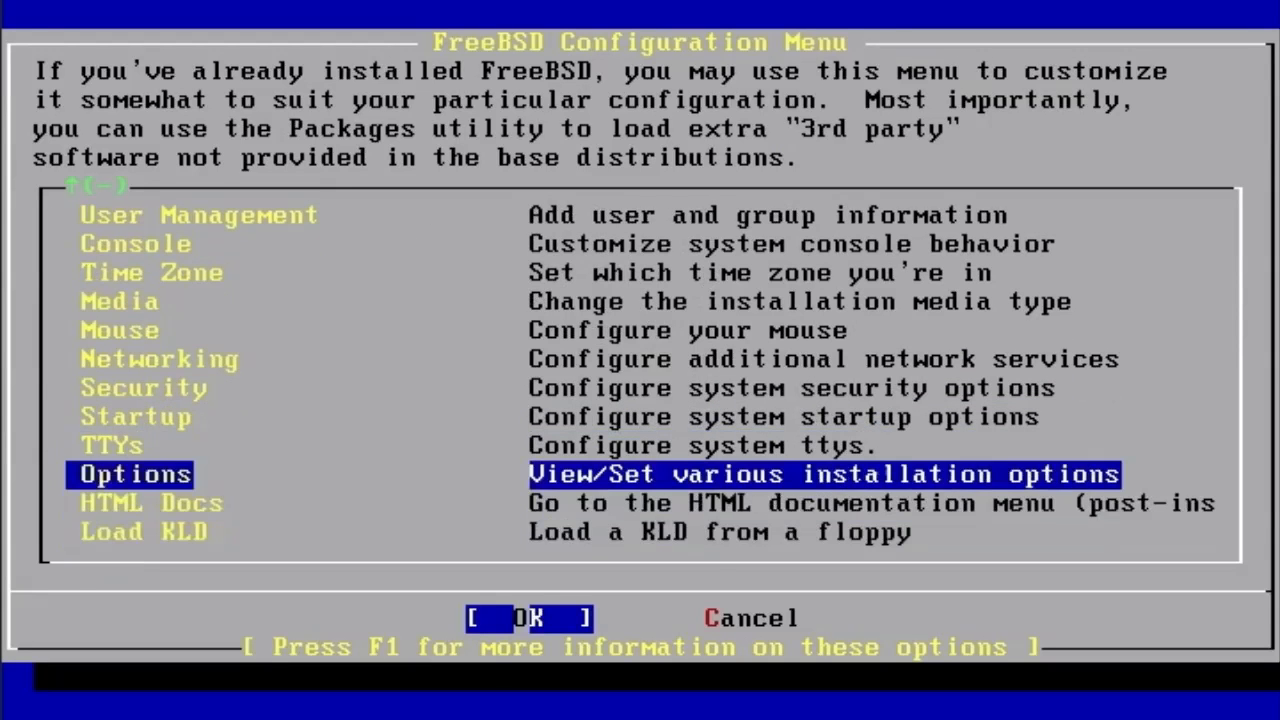
key(Down)
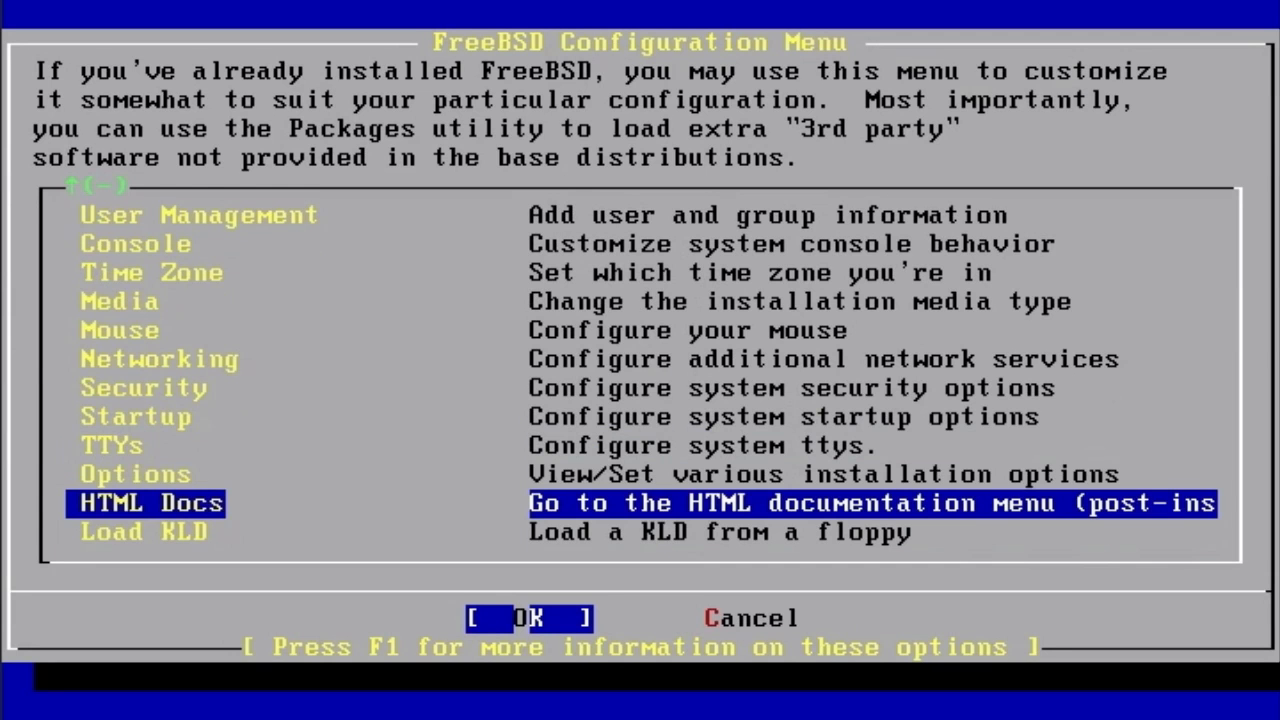
key(Up)
key(Up)
key(Up)
key(Up)
key(Up)
key(Up)
key(Up)
key(Up)
key(Up)
key(Up)
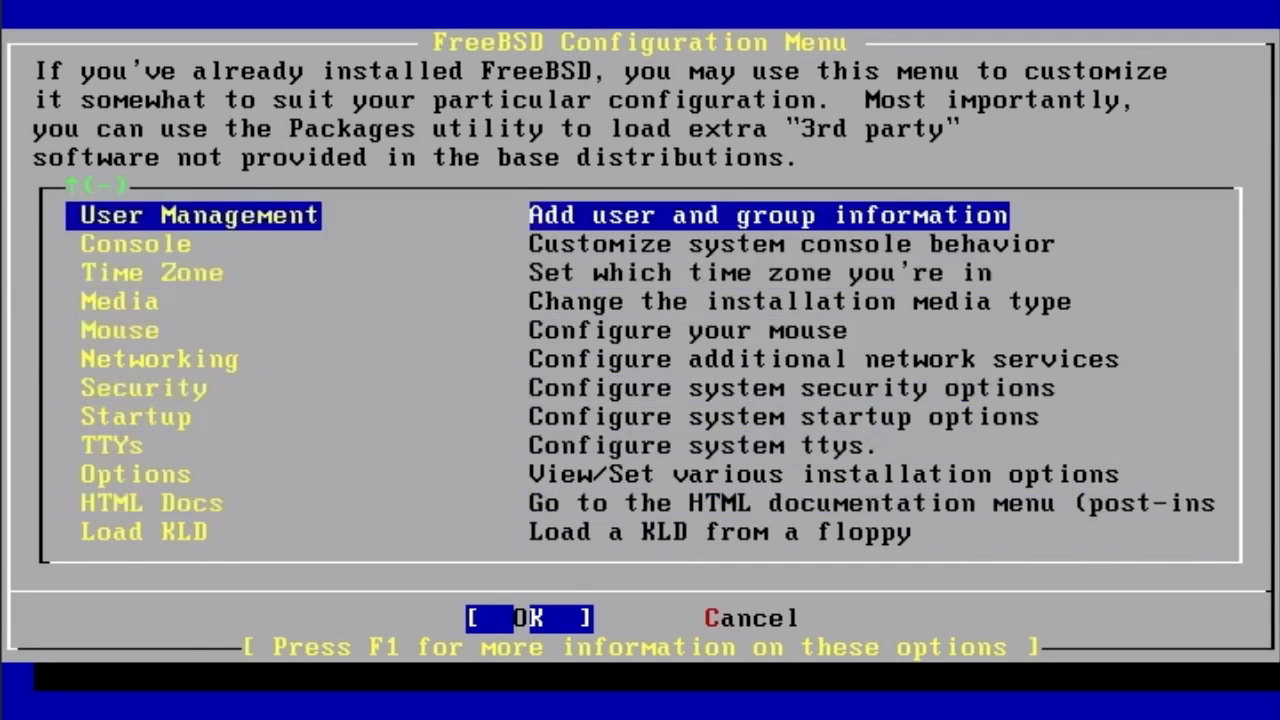
key(Up)
key(Down)
- Open the add-user form and enter the new user's login ID and password
key(Return)
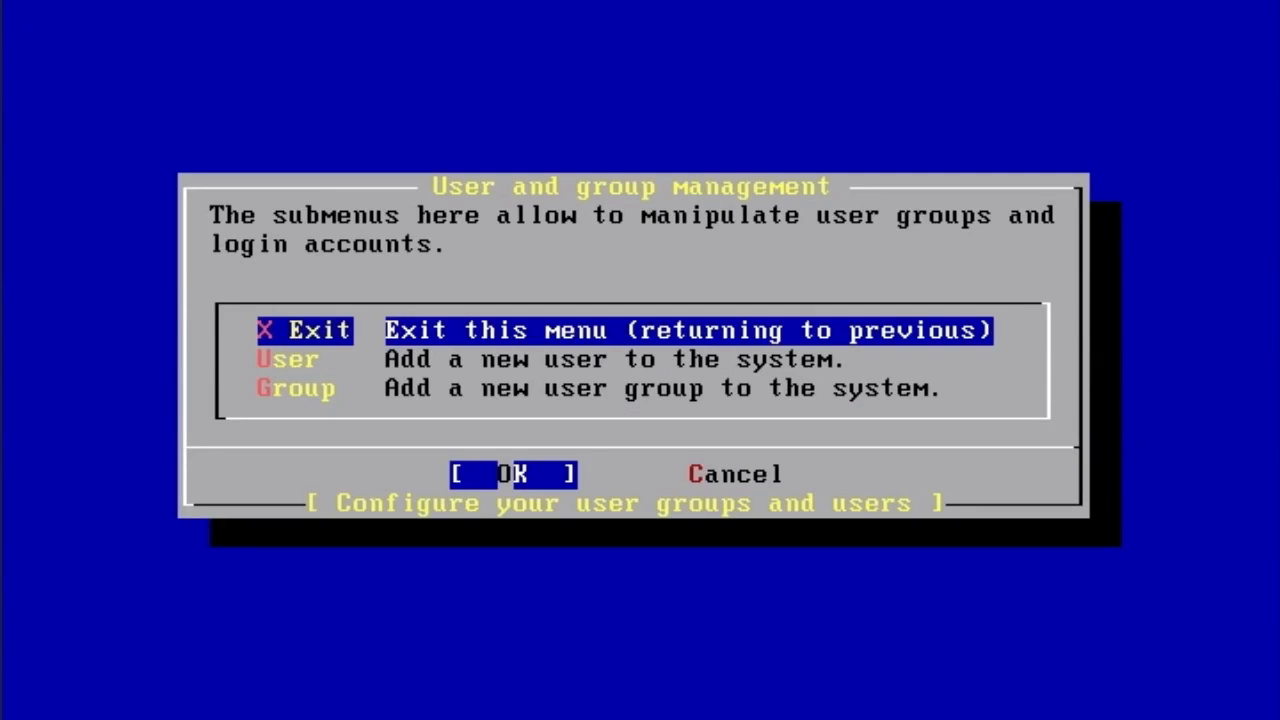
key(Down)
key(Return)
text(unixcbt)
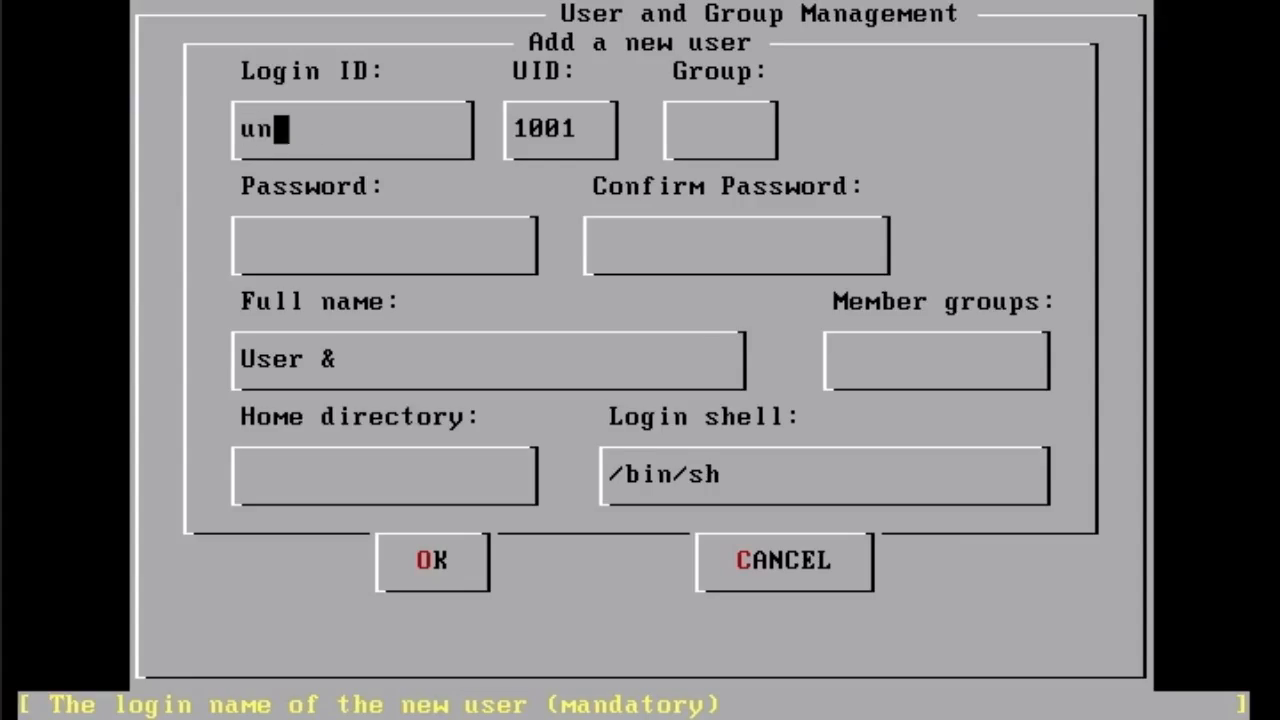
key(Tab)
key(Tab)
key(Tab)
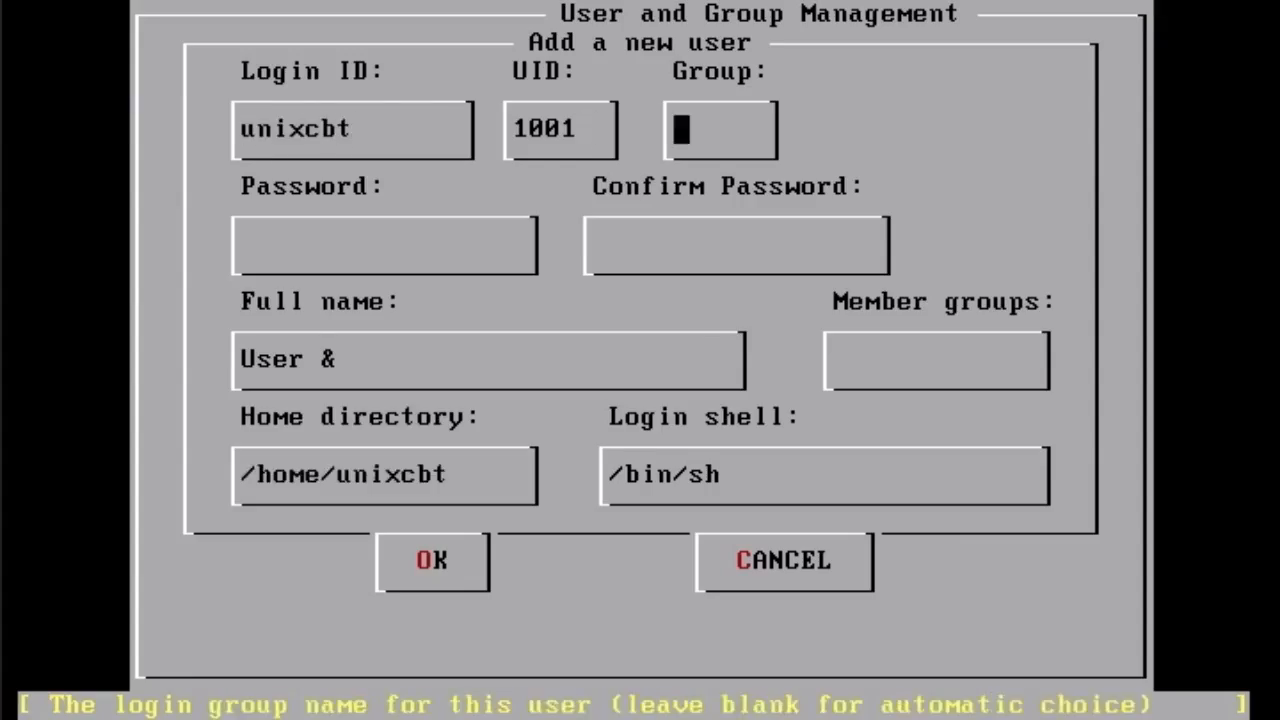
text(*********)
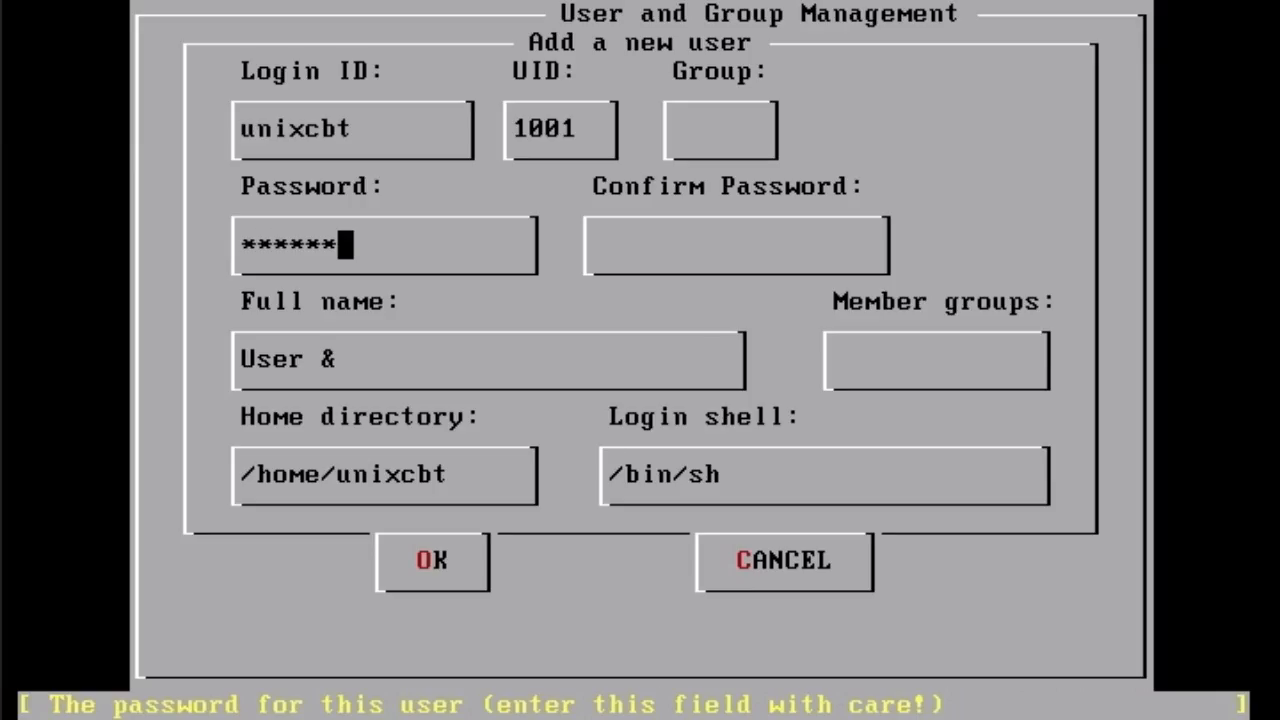
text(*)
key(Tab)
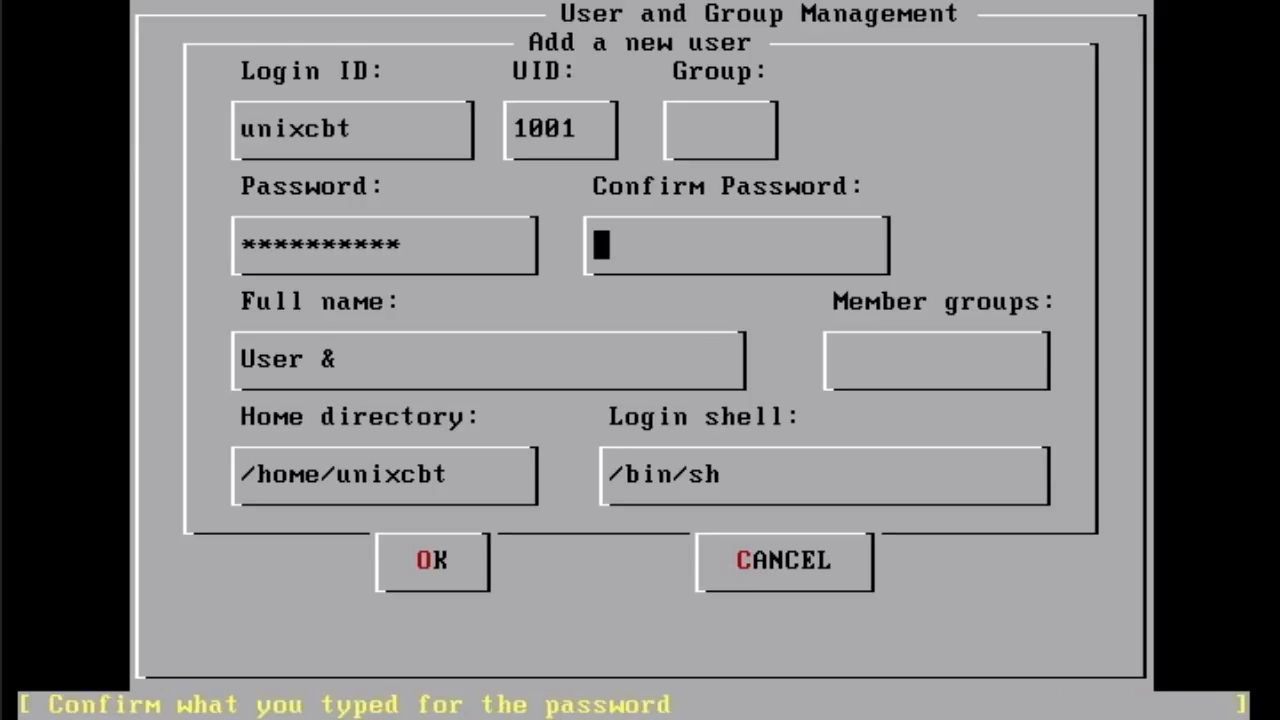
text(**********)
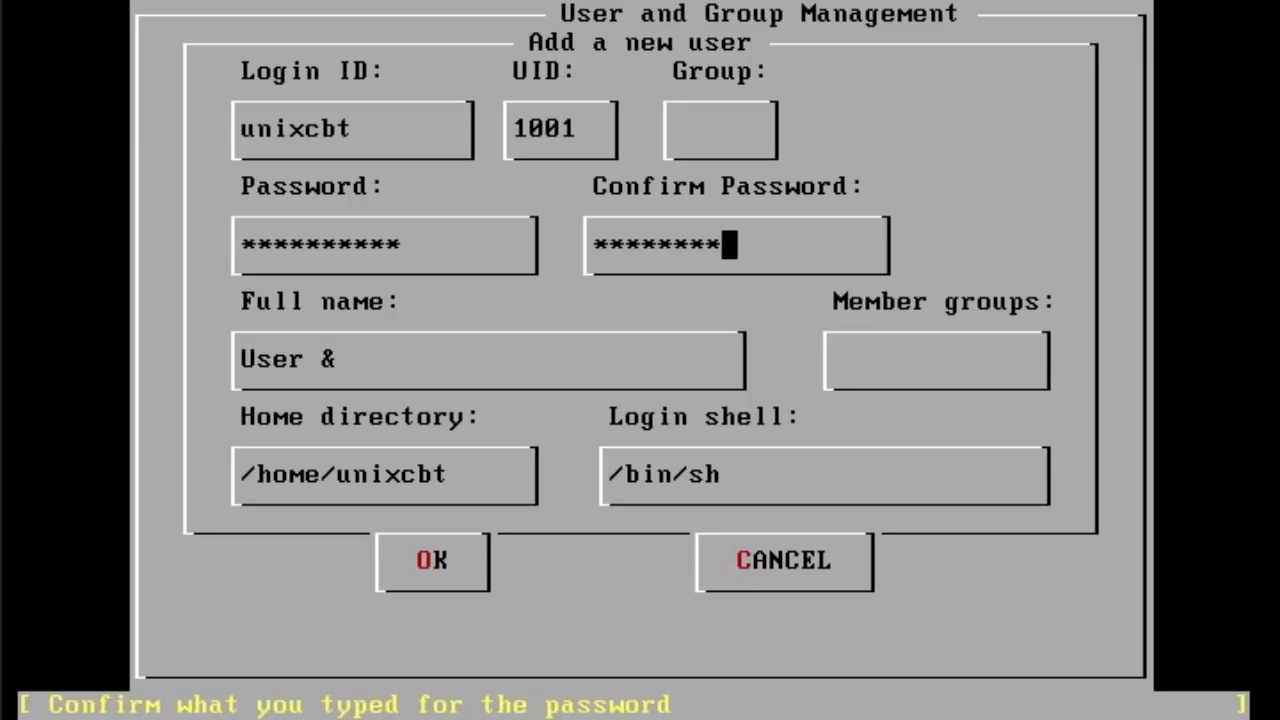
- Enter the user's full name, keep the default home directory and /bin/sh shell, and save
key(Tab)
key(BackSpace)
key(BackSpace)
key(BackSpace)
key(BackSpace)
key(BackSpace)
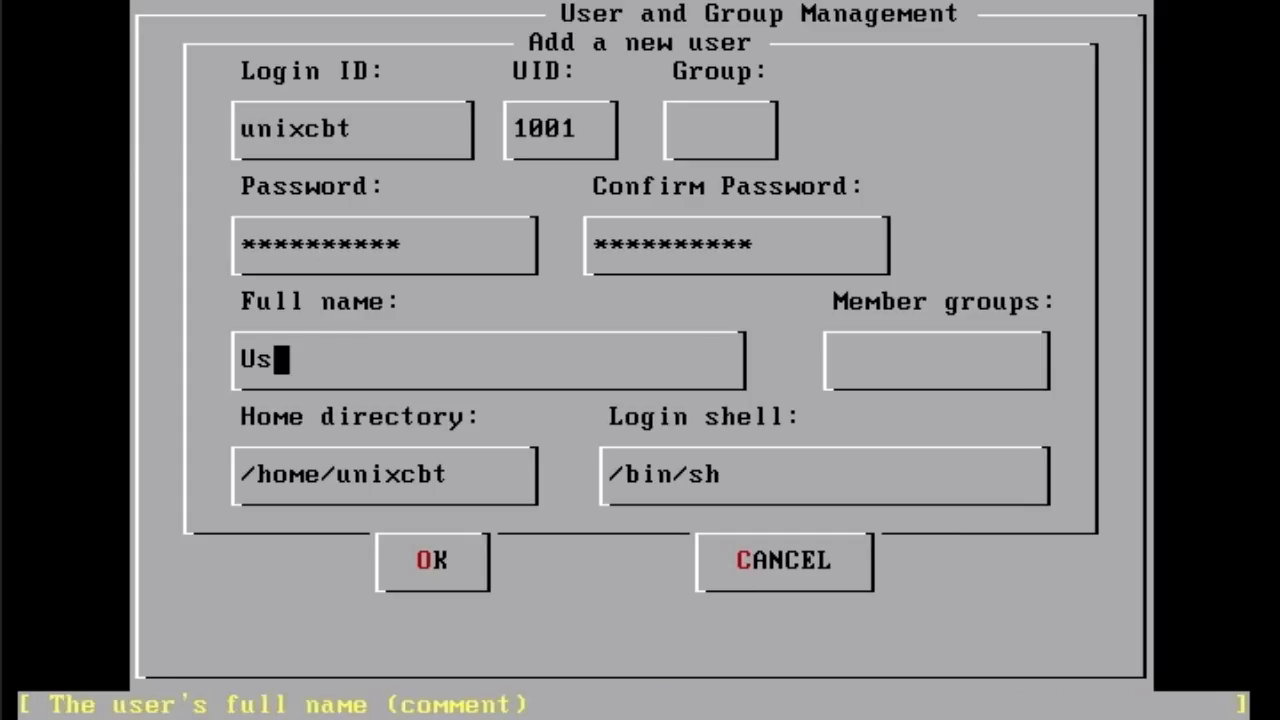
text(nixCBT User-1)
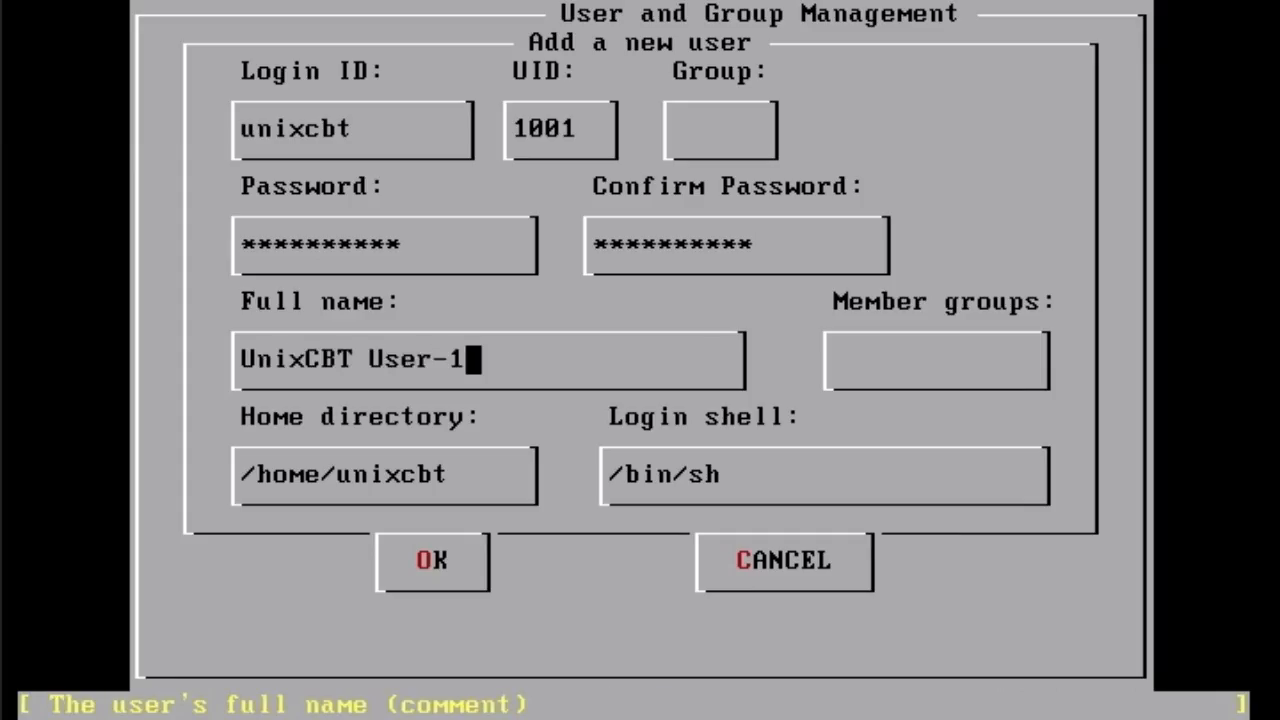
key(Tab)
key(Tab)
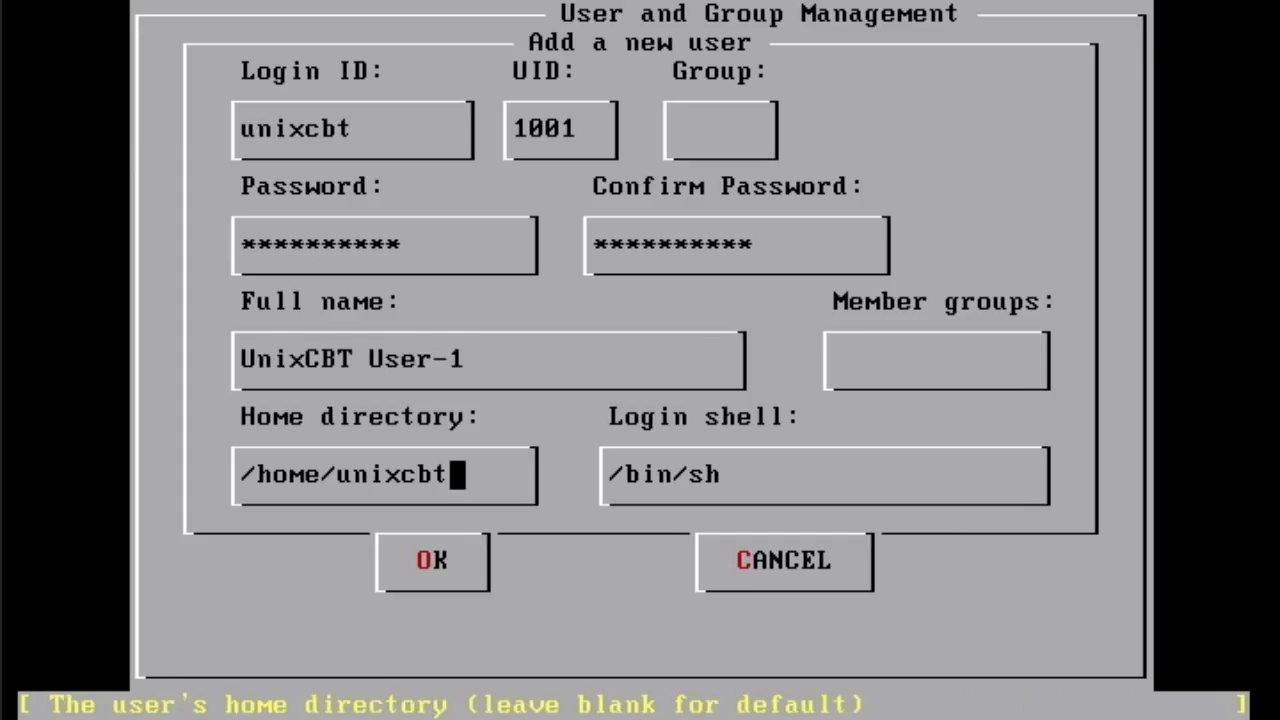
key(Tab)
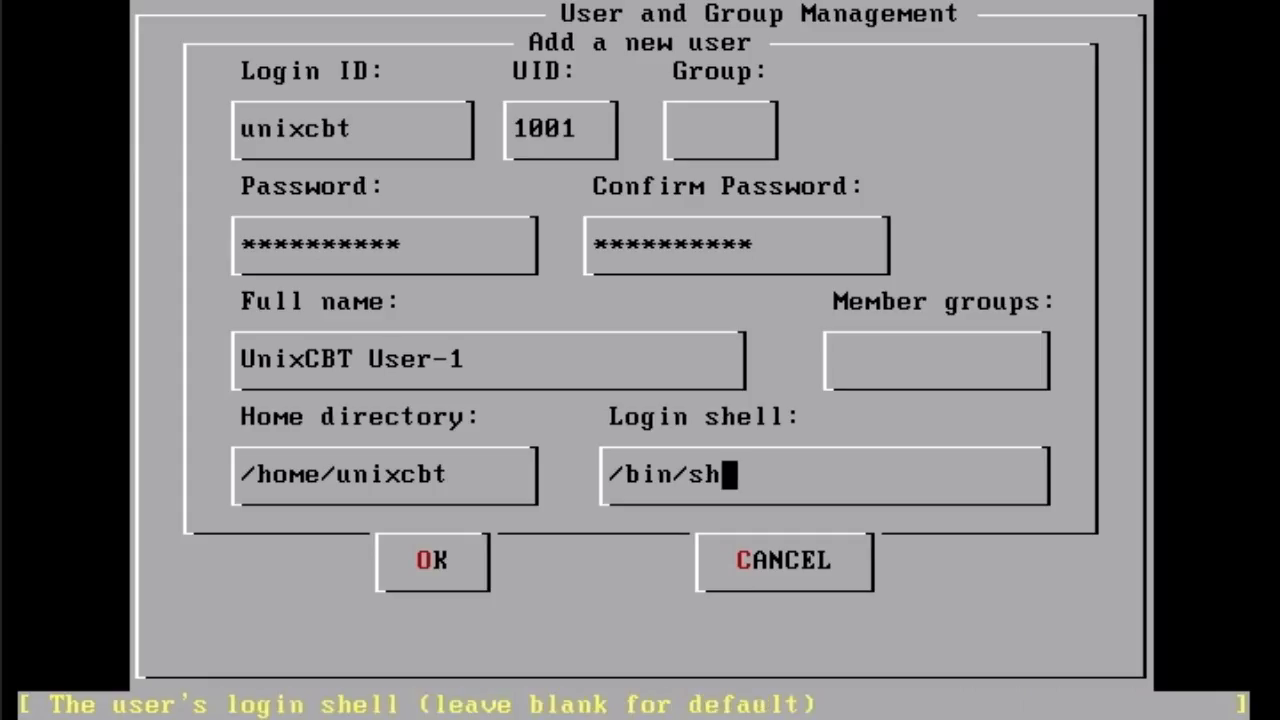
key(Tab)
key(Return)
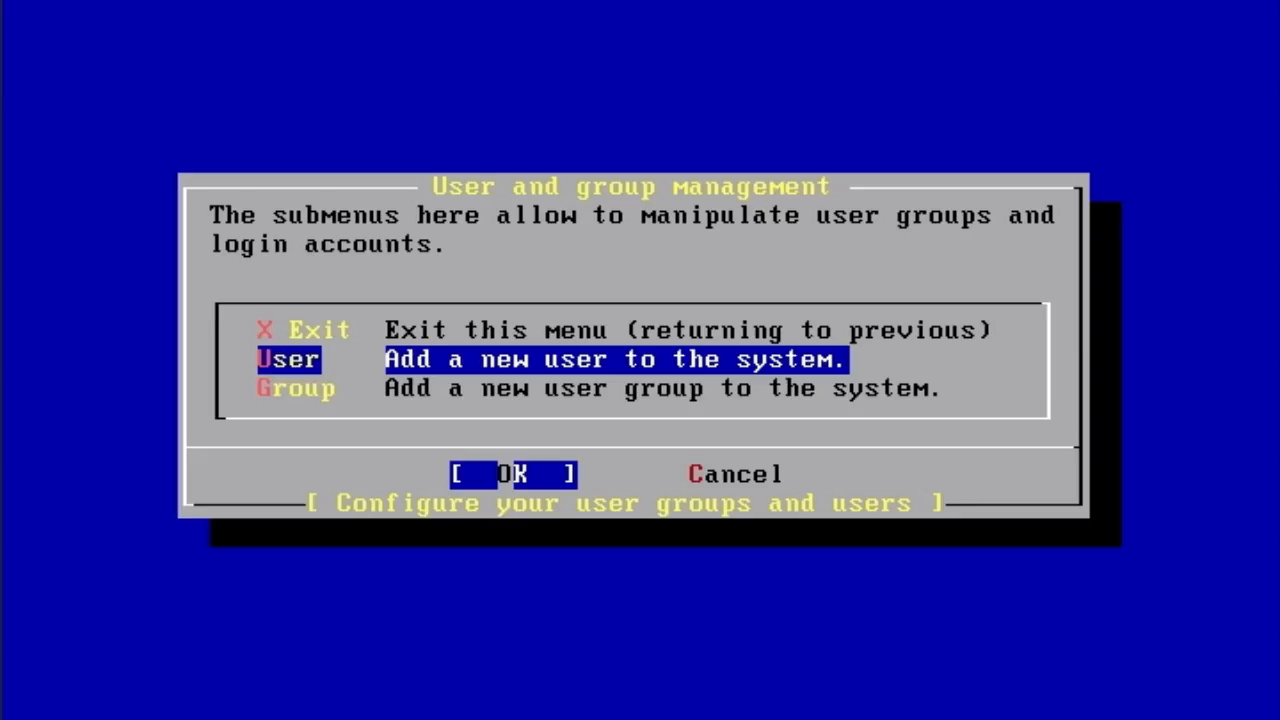
key(Up)
- Choose Root Password in the Configuration Menu and enter the new password twice
key(Return)
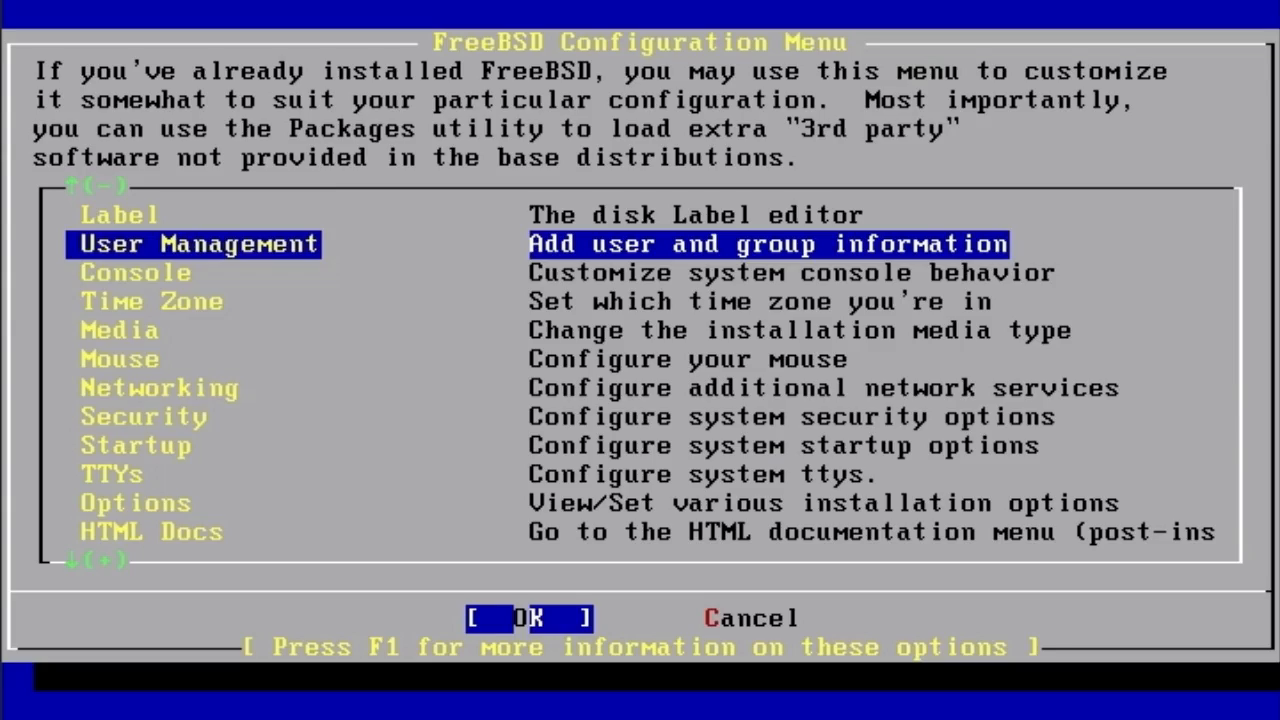
key(Up)
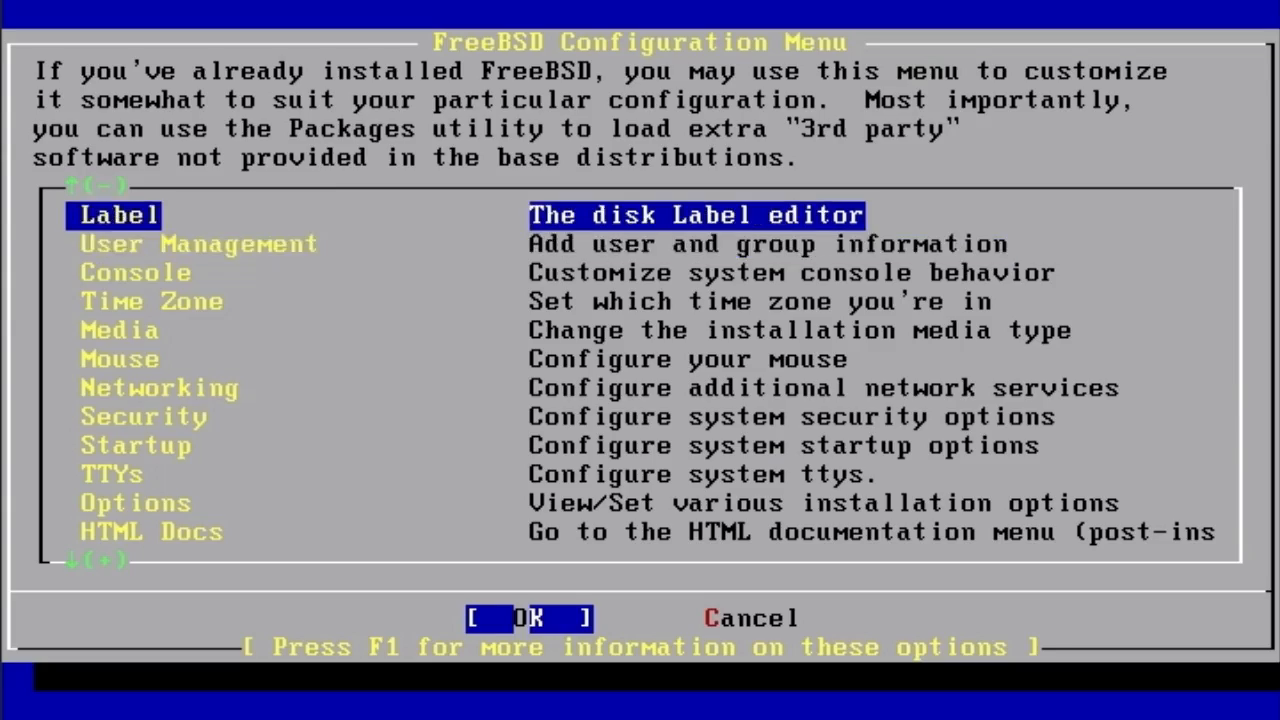
key(Up)
key(Up)
key(Up)
key(Up)
key(Up)
key(Up)
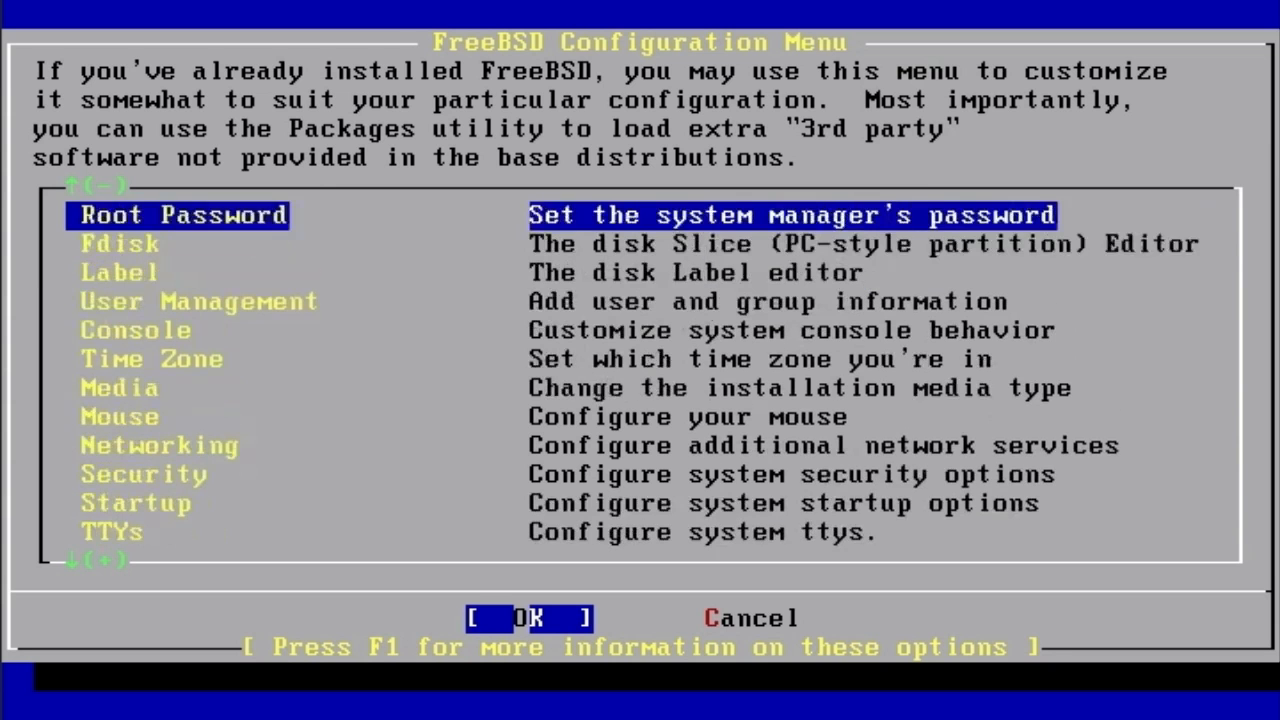
key(Down)
key(Down)
key(Down)
key(Down)
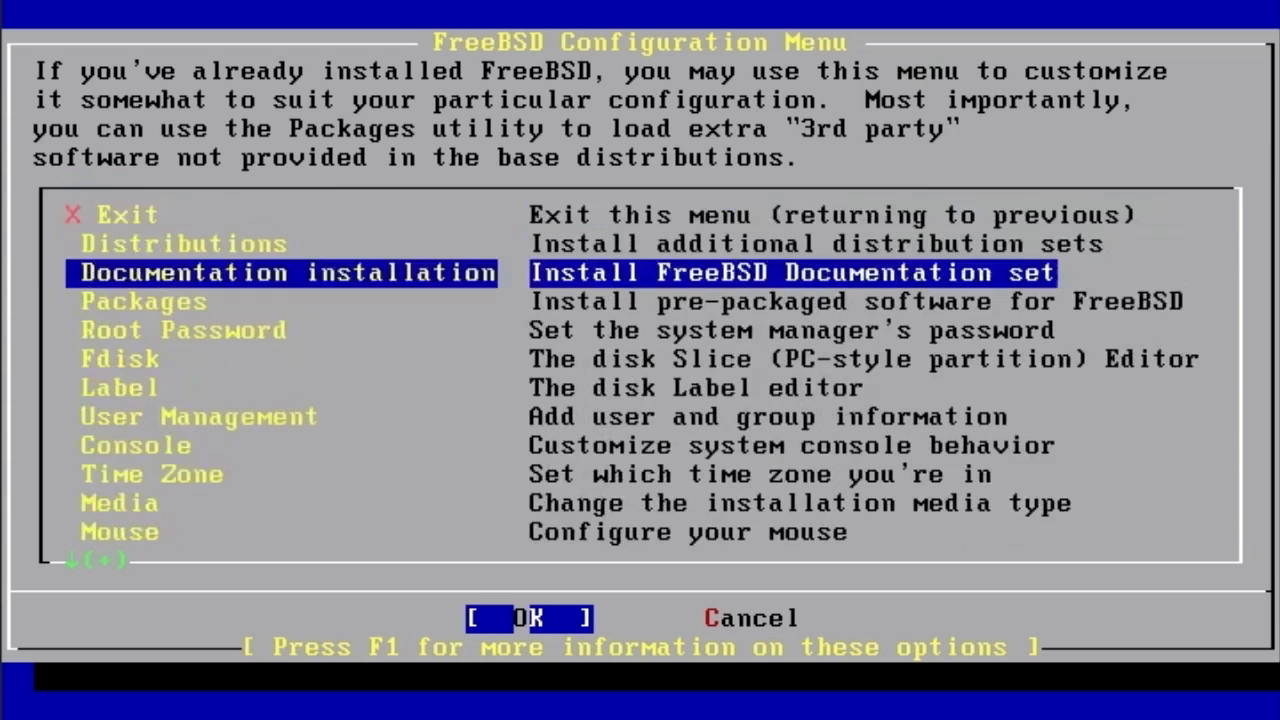
key(Return)
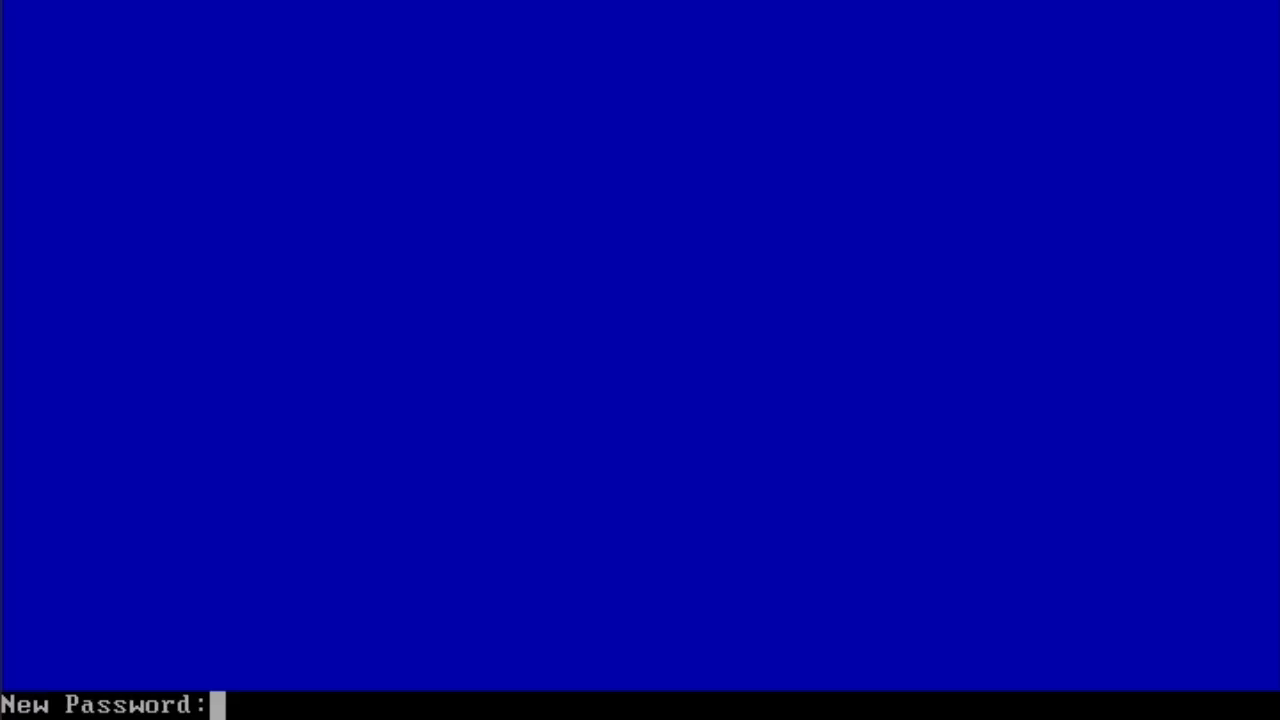
key(Return)
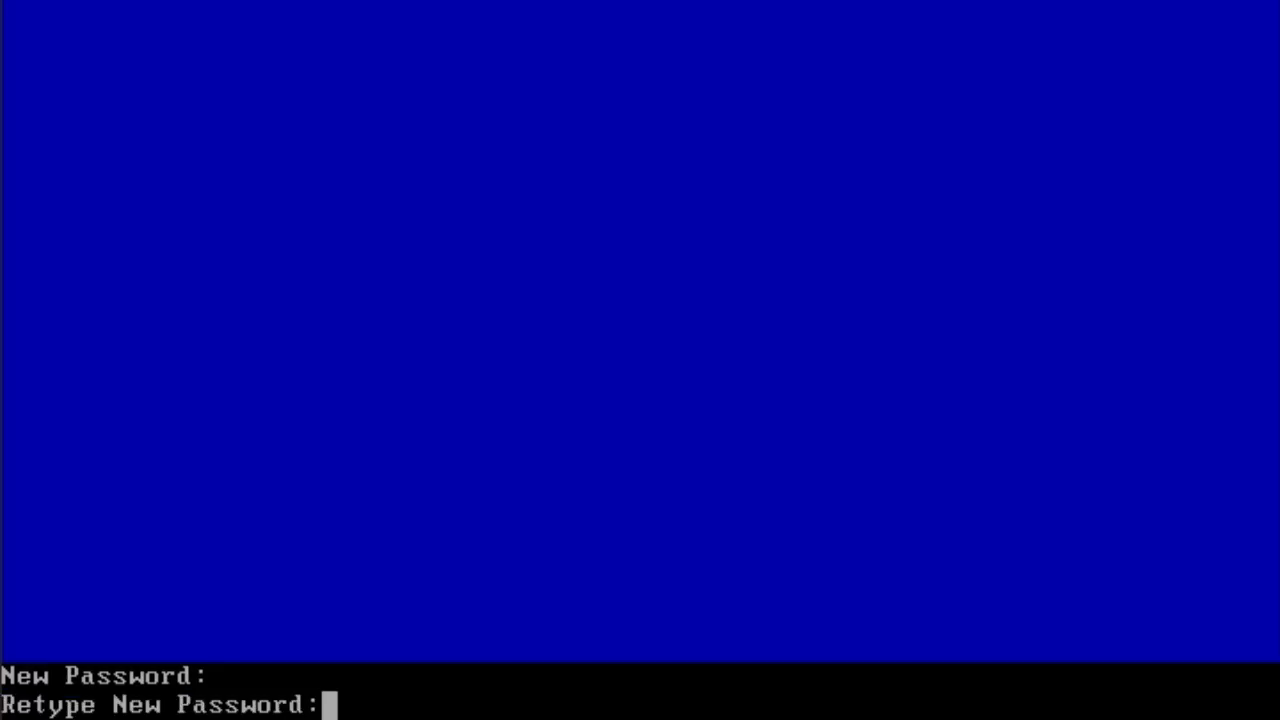
key(Return)
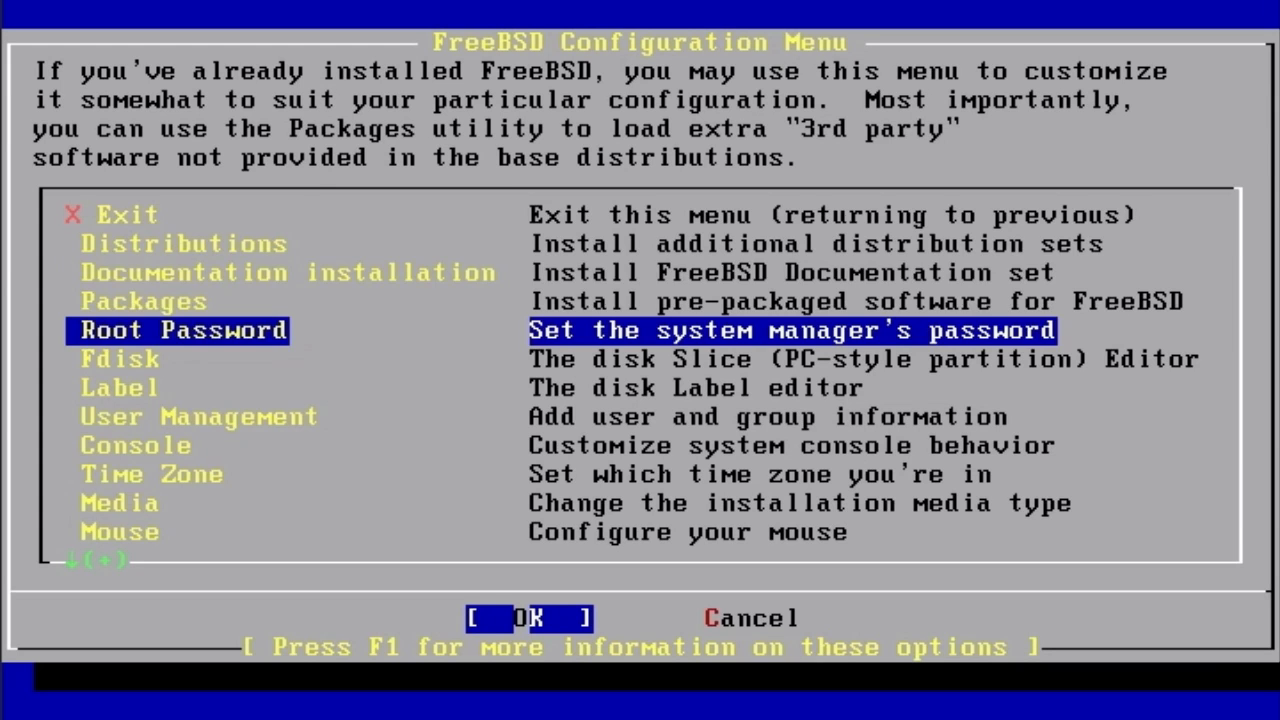
key(Up)
key(Up)
key(Up)
key(Up)
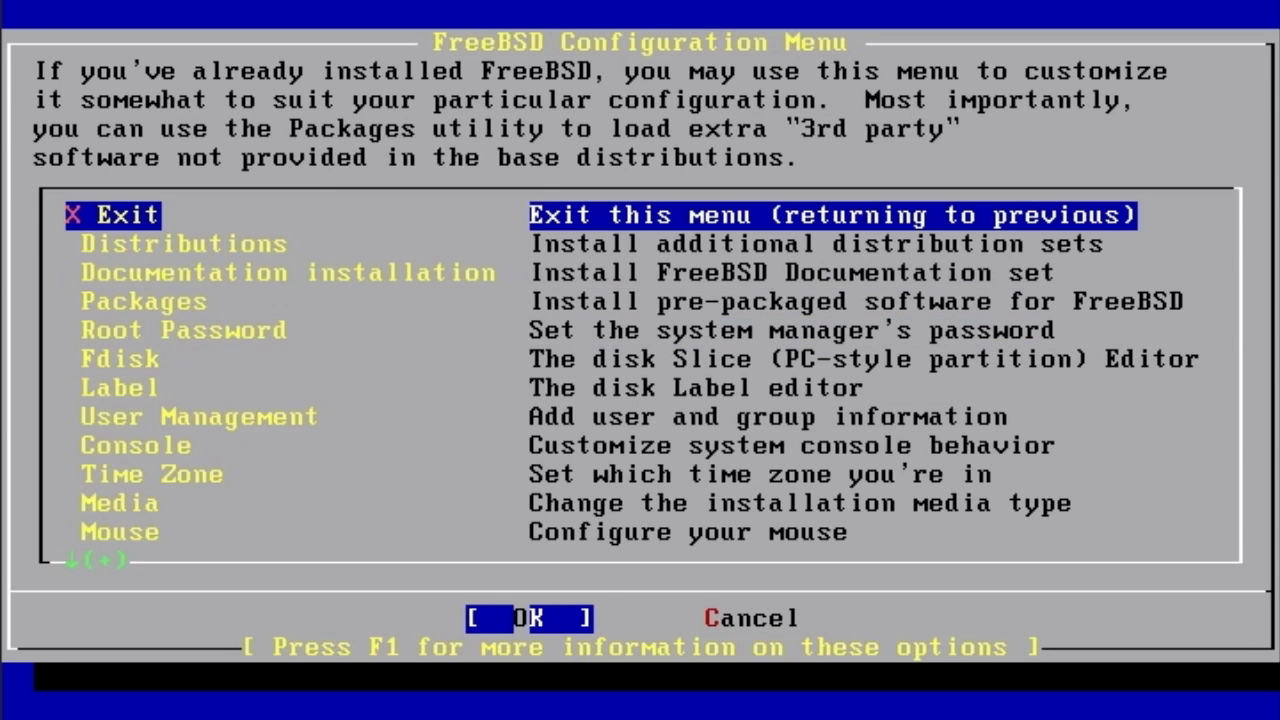
- Select All languages under Documentation installation, accept, then exit the Configuration Menu
key(Down)
key(Down)
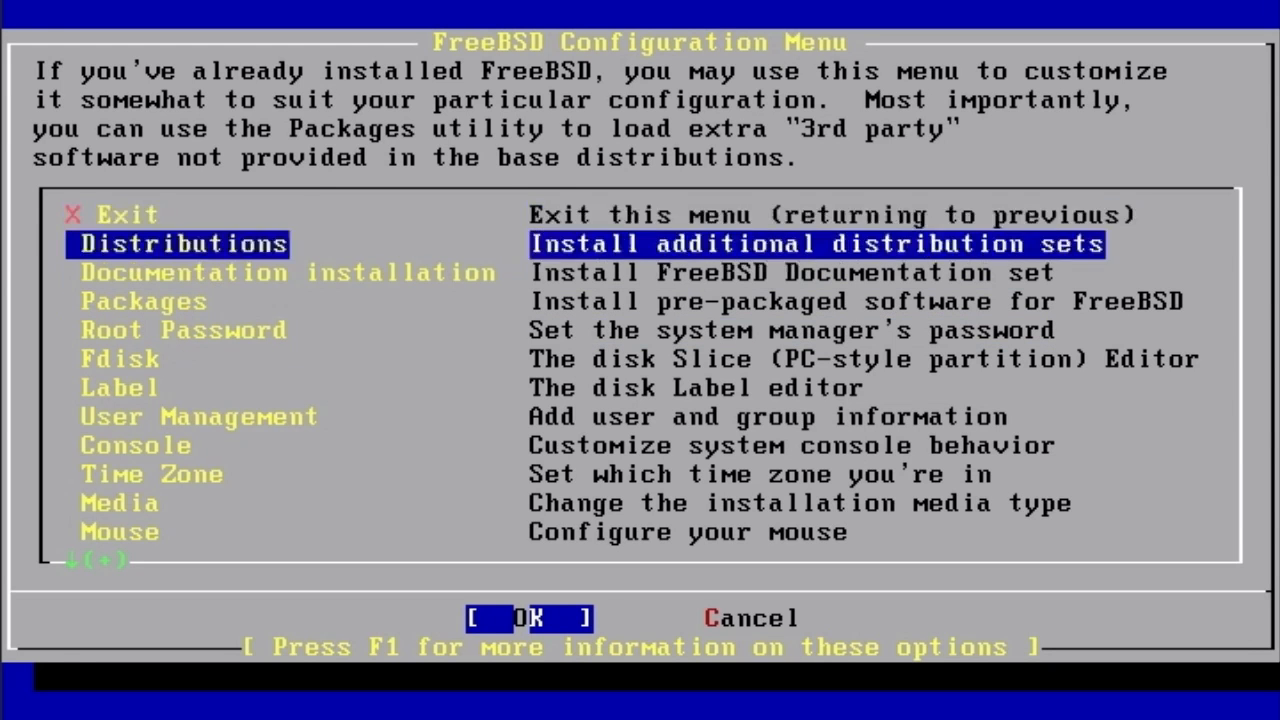
key(Return)
key(Down)
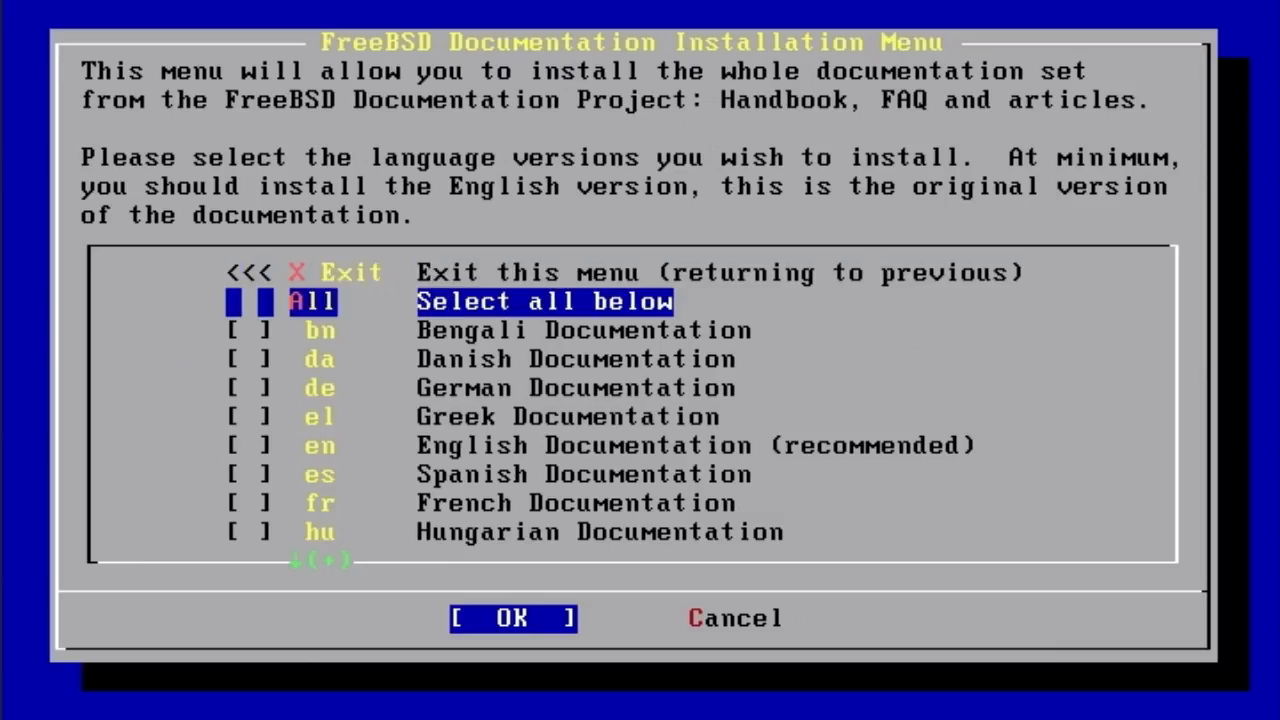
key(space)
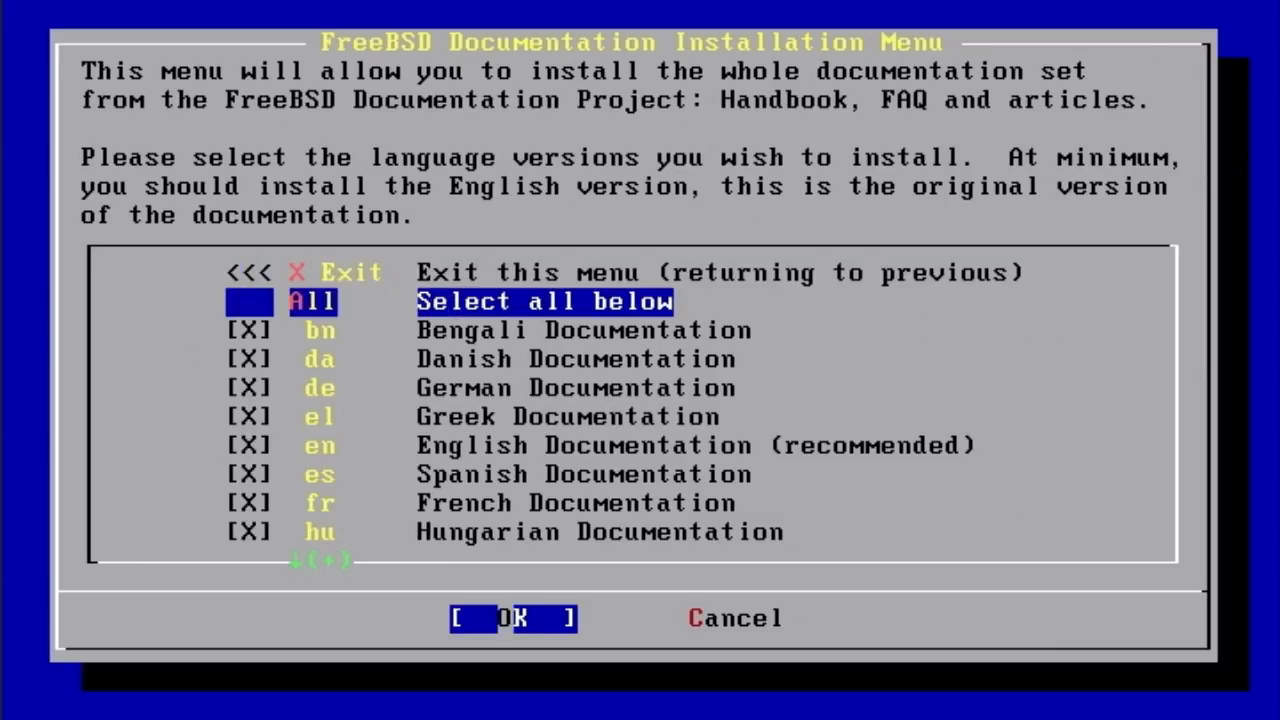
key(Return)
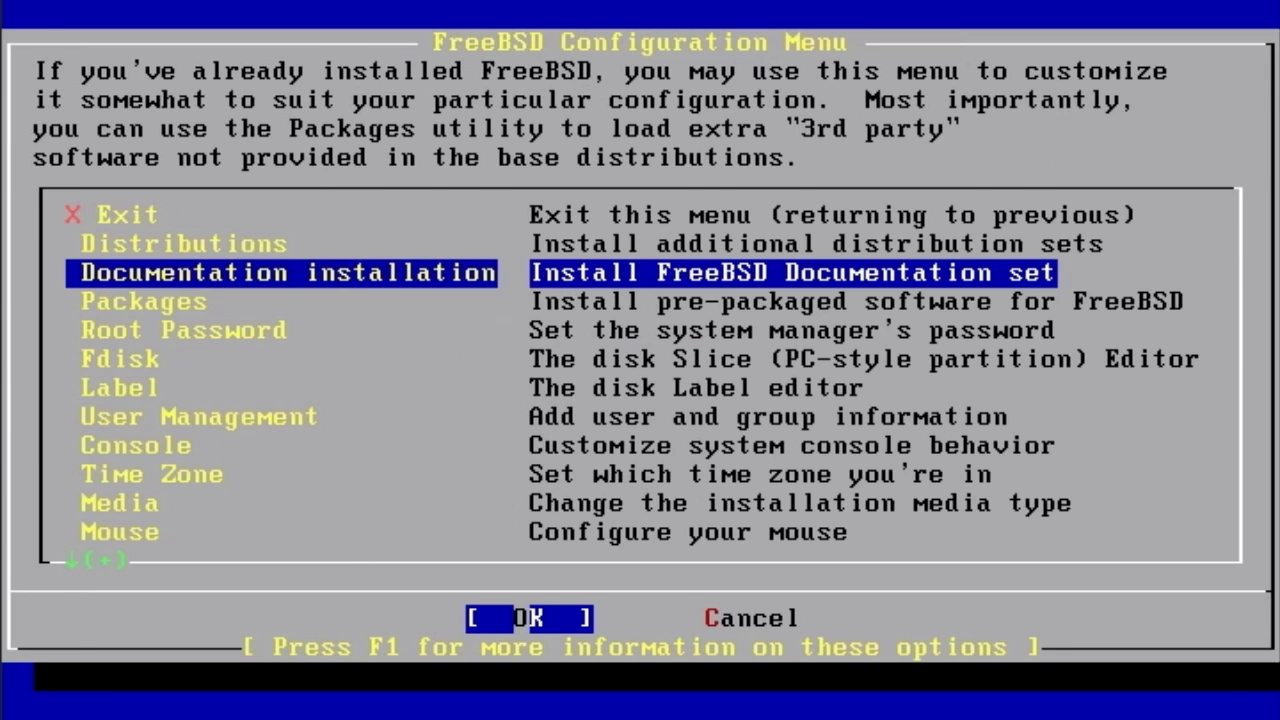
key(Return)
key(Return)
key(Up)
key(Up)
key(Return)
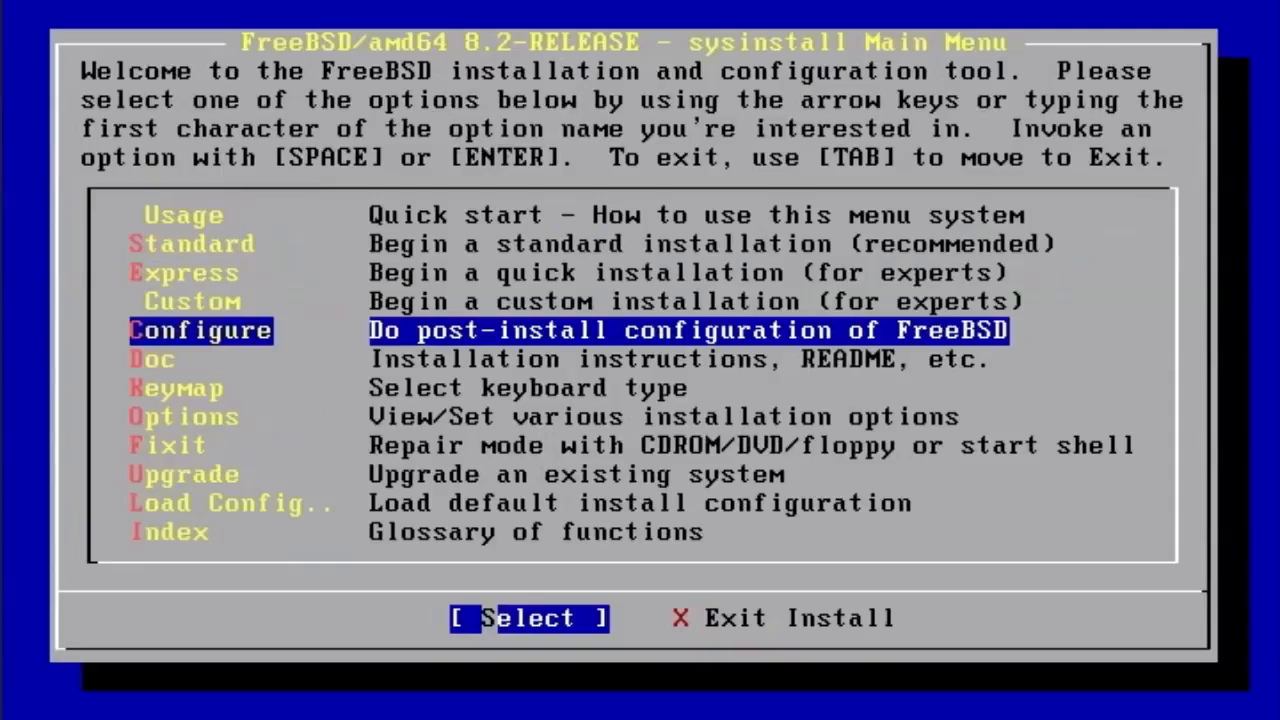
- View the installation documentation menu from the Main Menu, then return
key(Down)
key(Down)
key(Down)
key(Down)
key(Down)
key(Down)
key(Down)
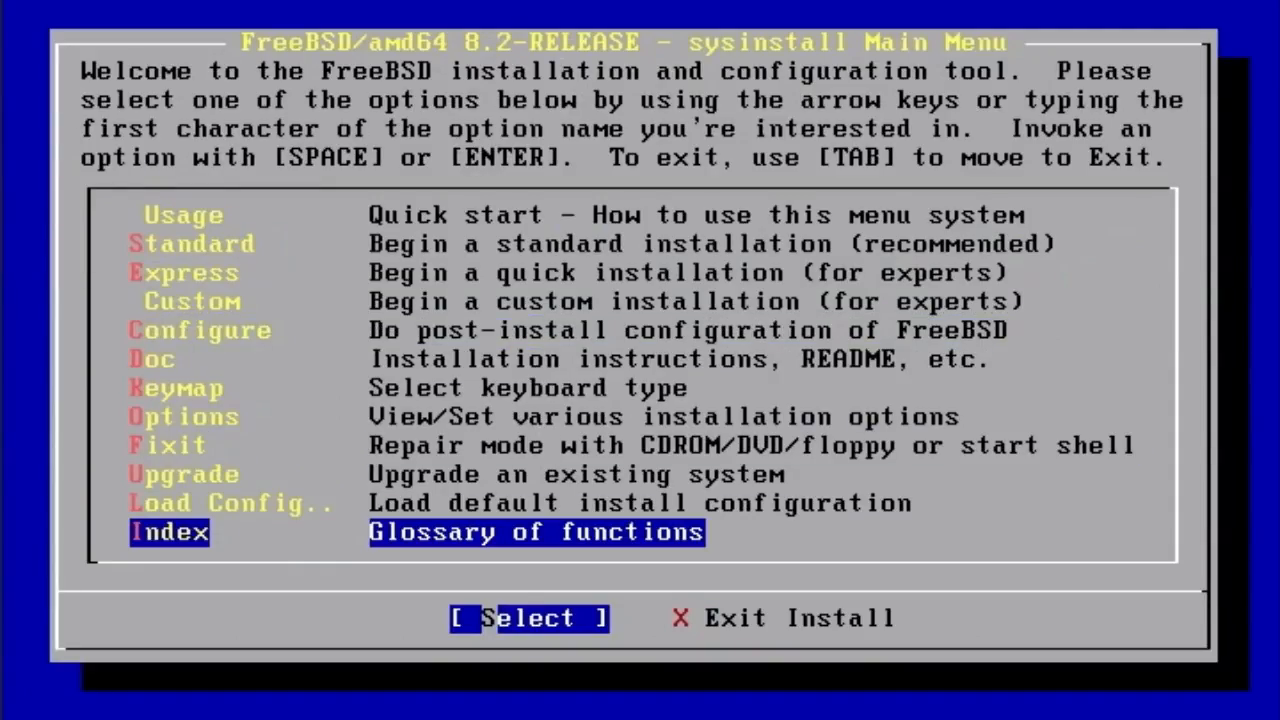
key(Up)
key(Up)
key(Up)
key(Up)
key(Up)
key(Up)
key(Up)
key(Up)
key(Up)
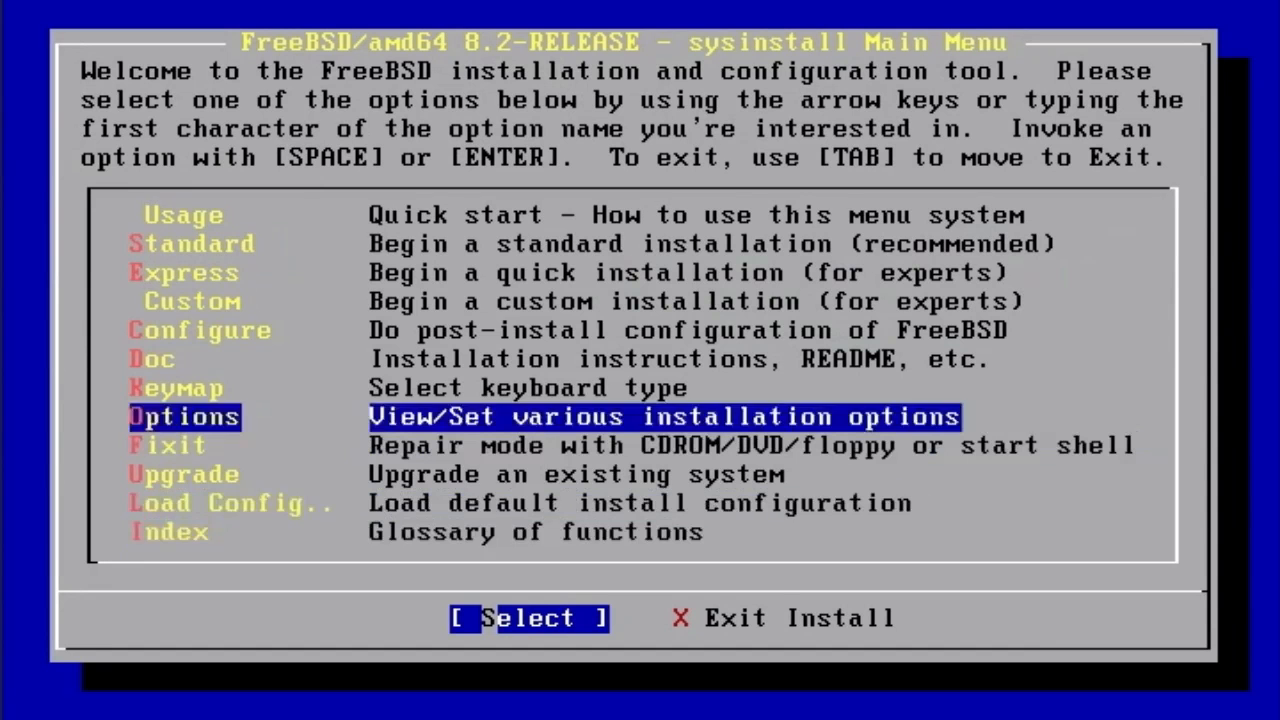
key(Up)
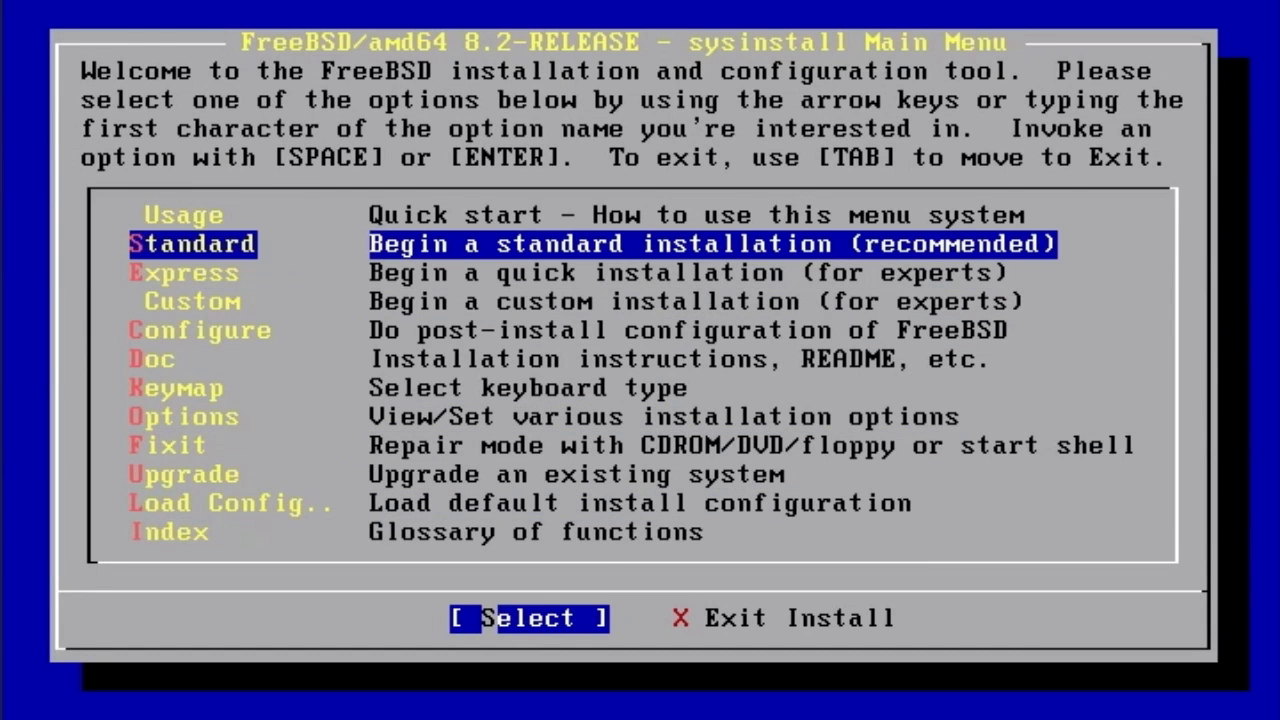
key(Down)
key(Down)
key(Down)
key(Down)
key(Return)
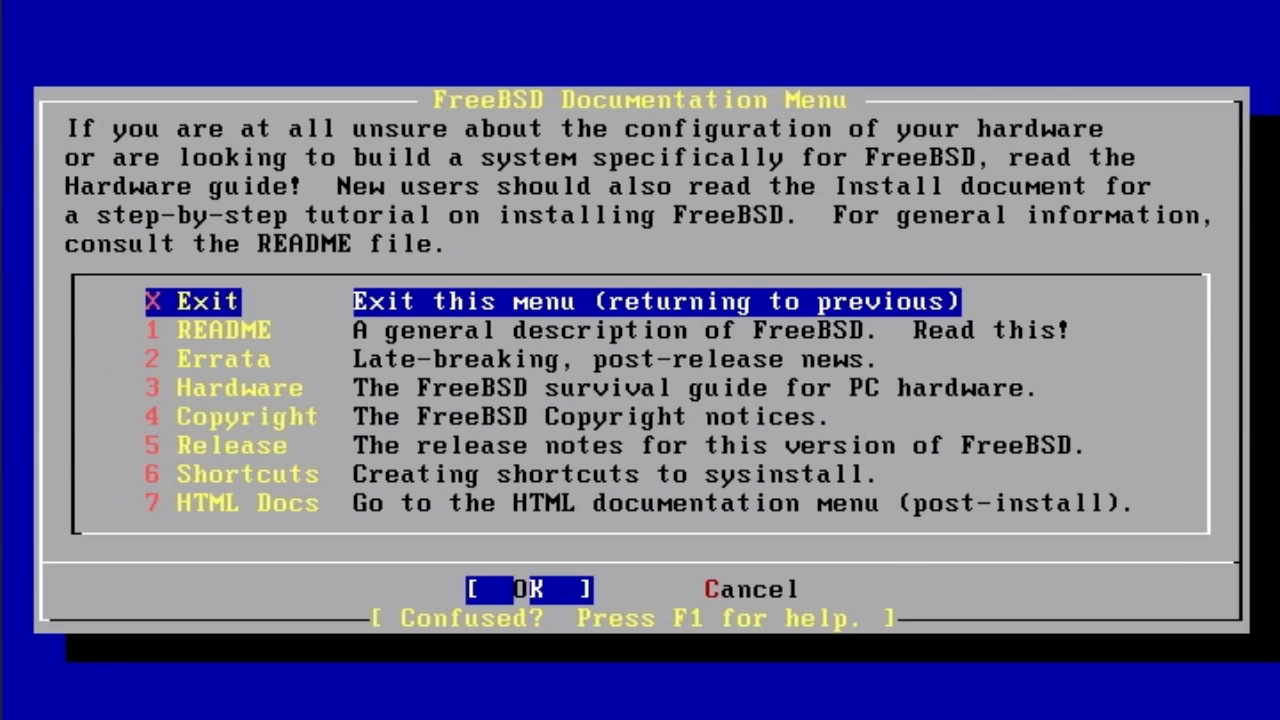
key(Return)
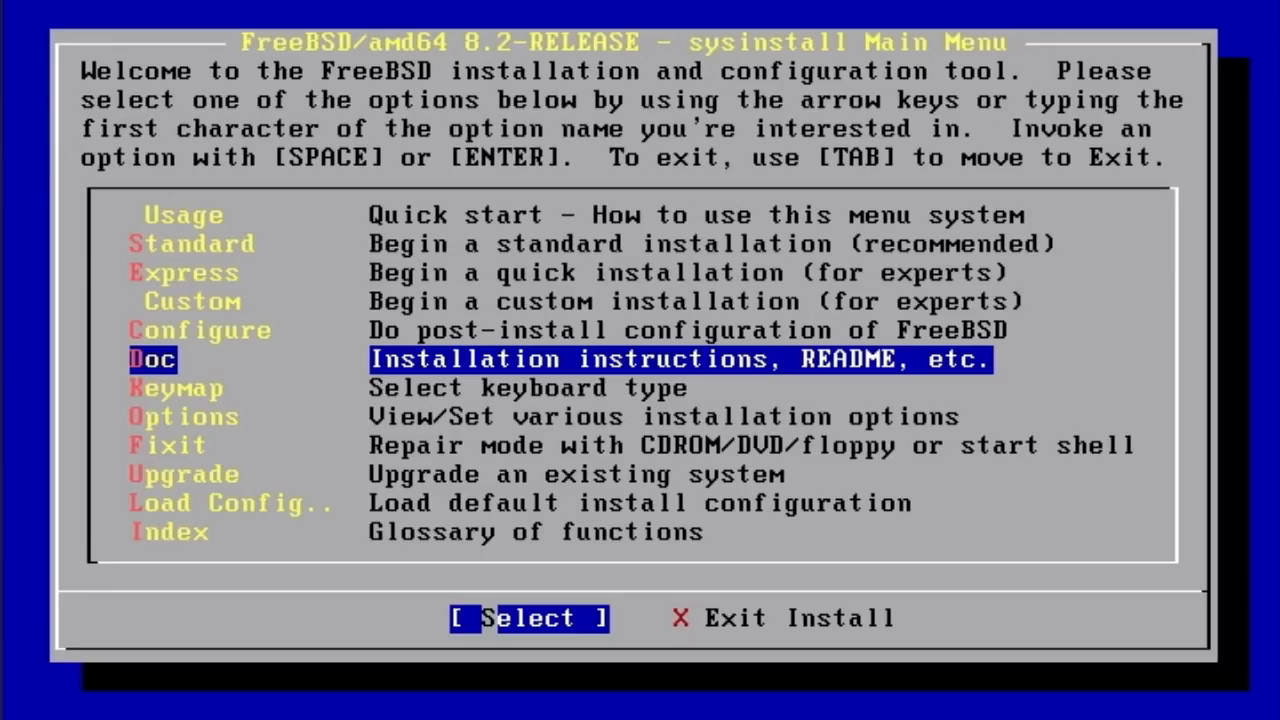
- Choose Exit Install from the Main Menu to leave the installer
key(Up)
key(Up)
key(Up)
key(Up)
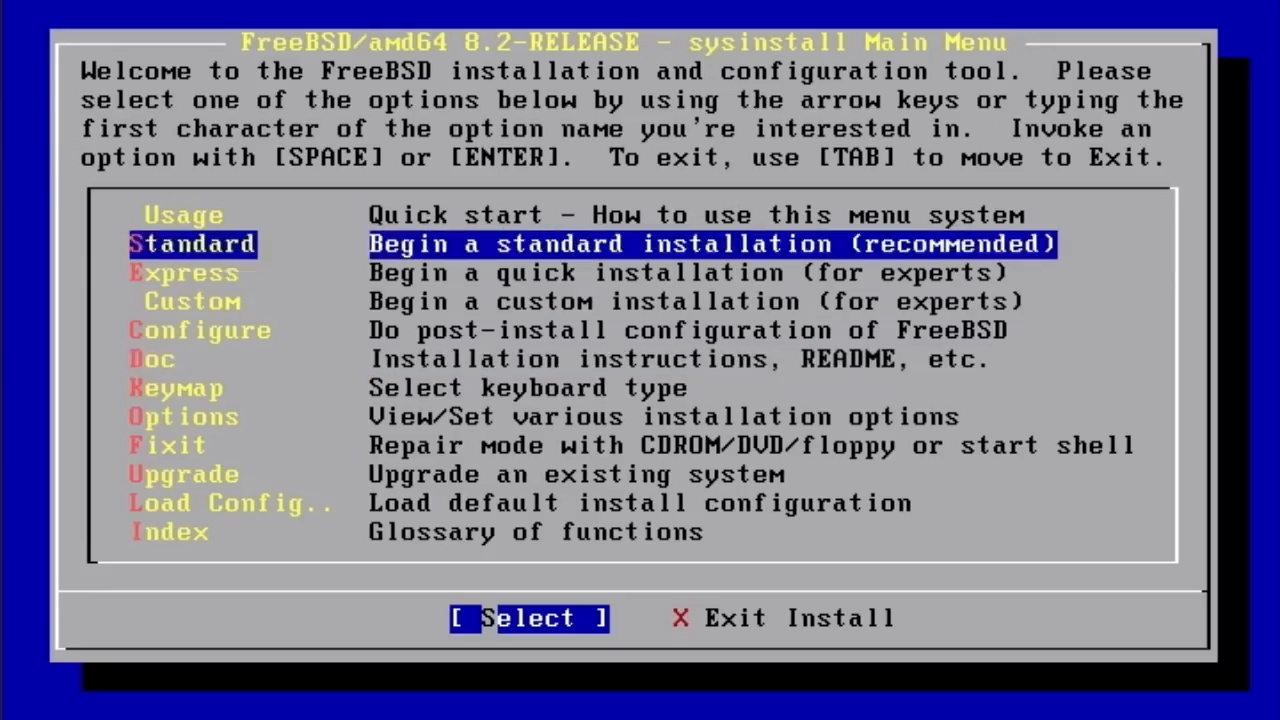
key(Up)
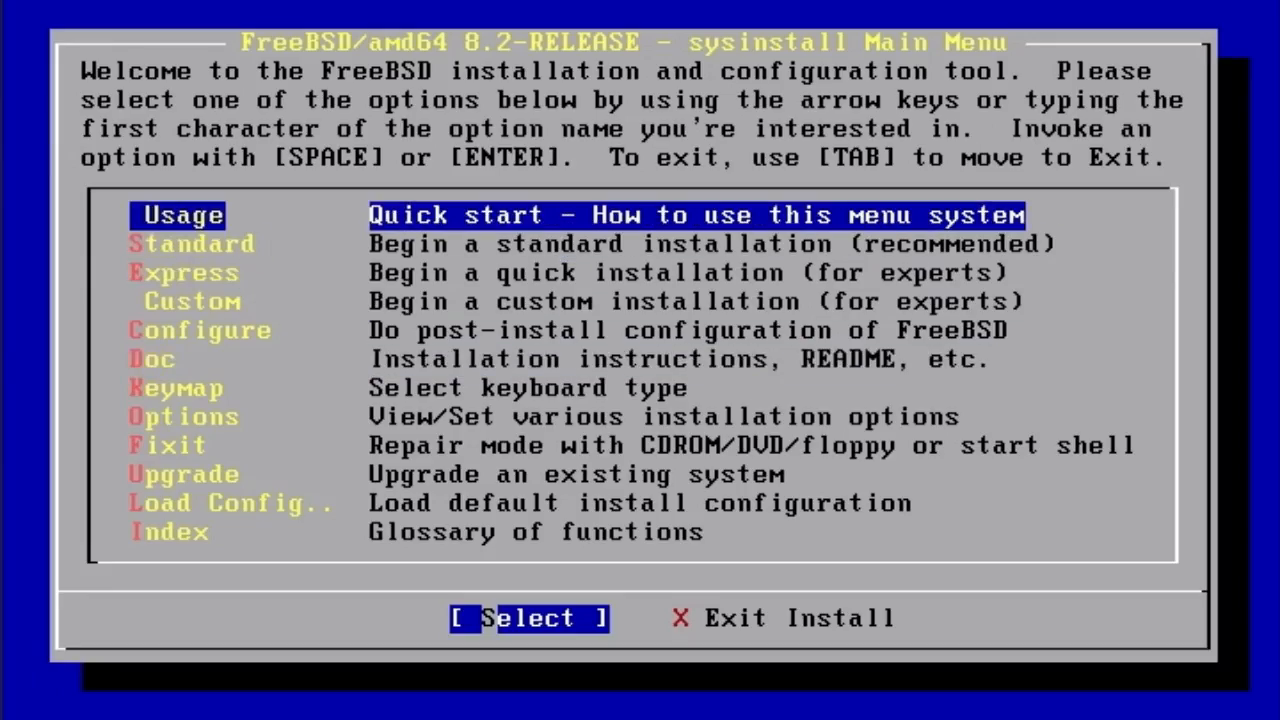
key(Tab)
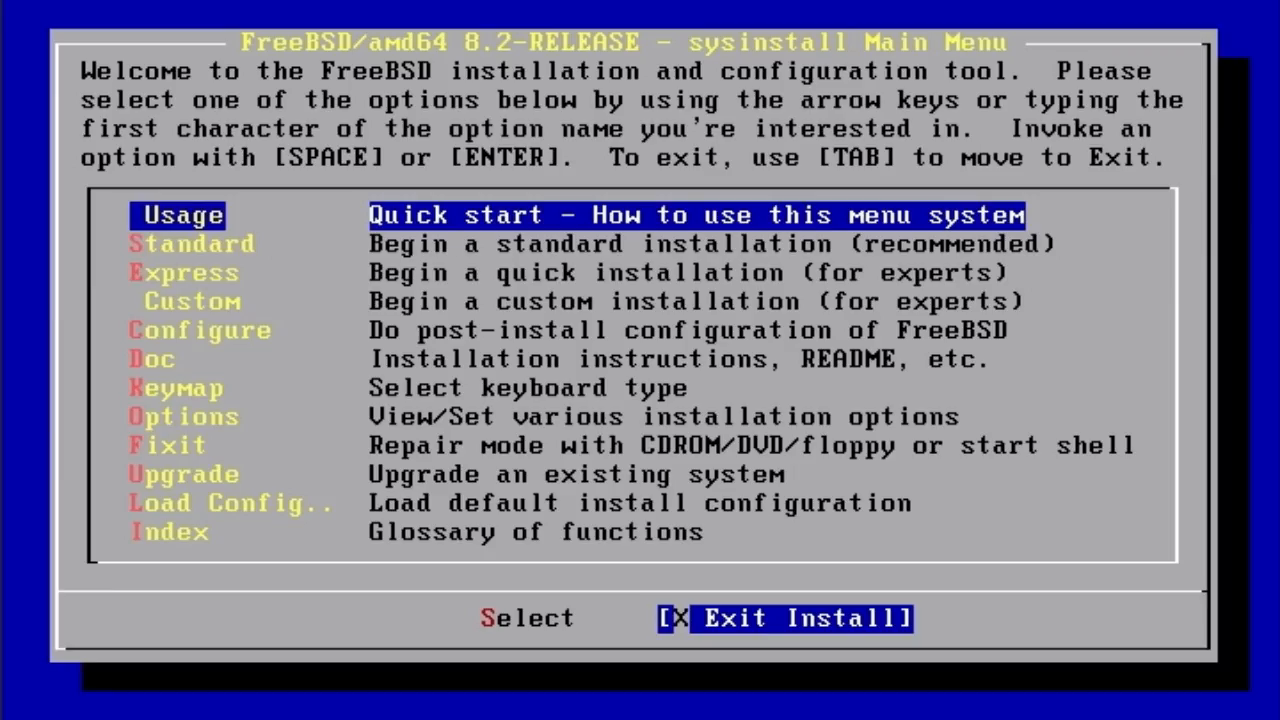
key(Return)
- Confirm exiting sysinstall with Yes and acknowledge the remove-installation-media reminder to reboot
key(Left)
key(Return)
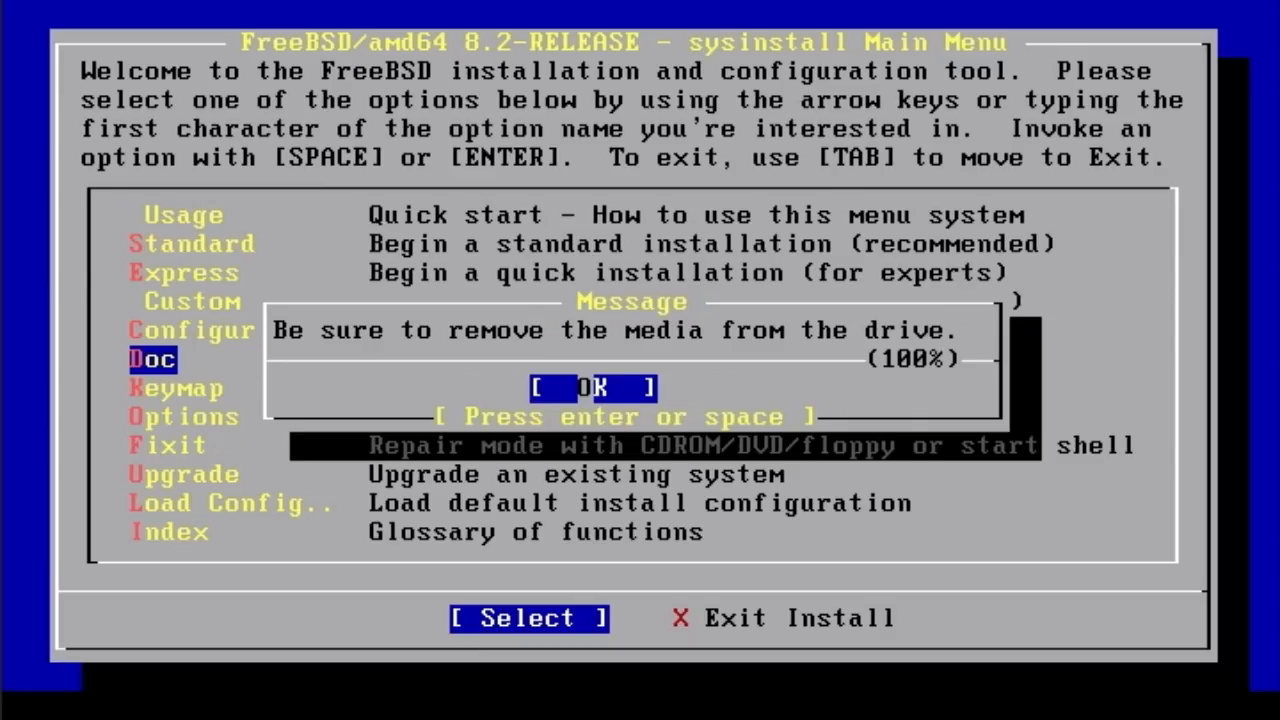
key(Return)
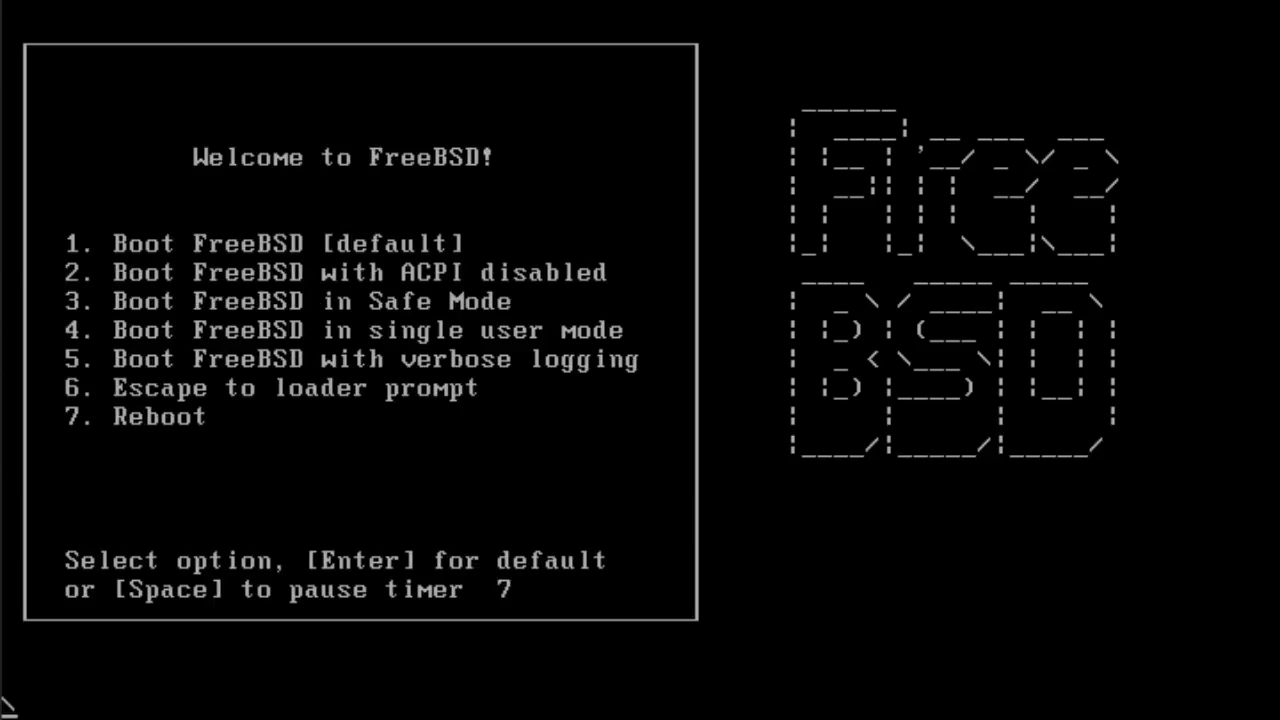
- Boot the installed FreeBSD with the default boot menu option and wait for login
key(Return)
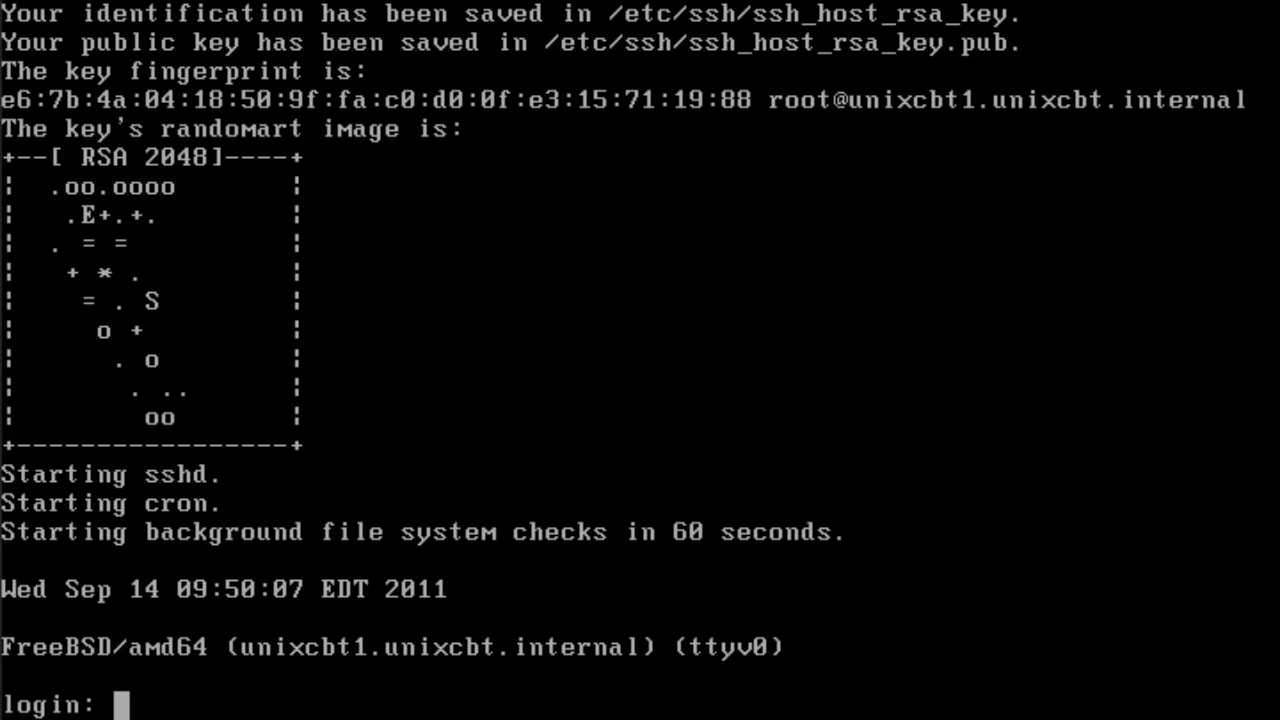
- Log in on the console as root with the root password
text(root)
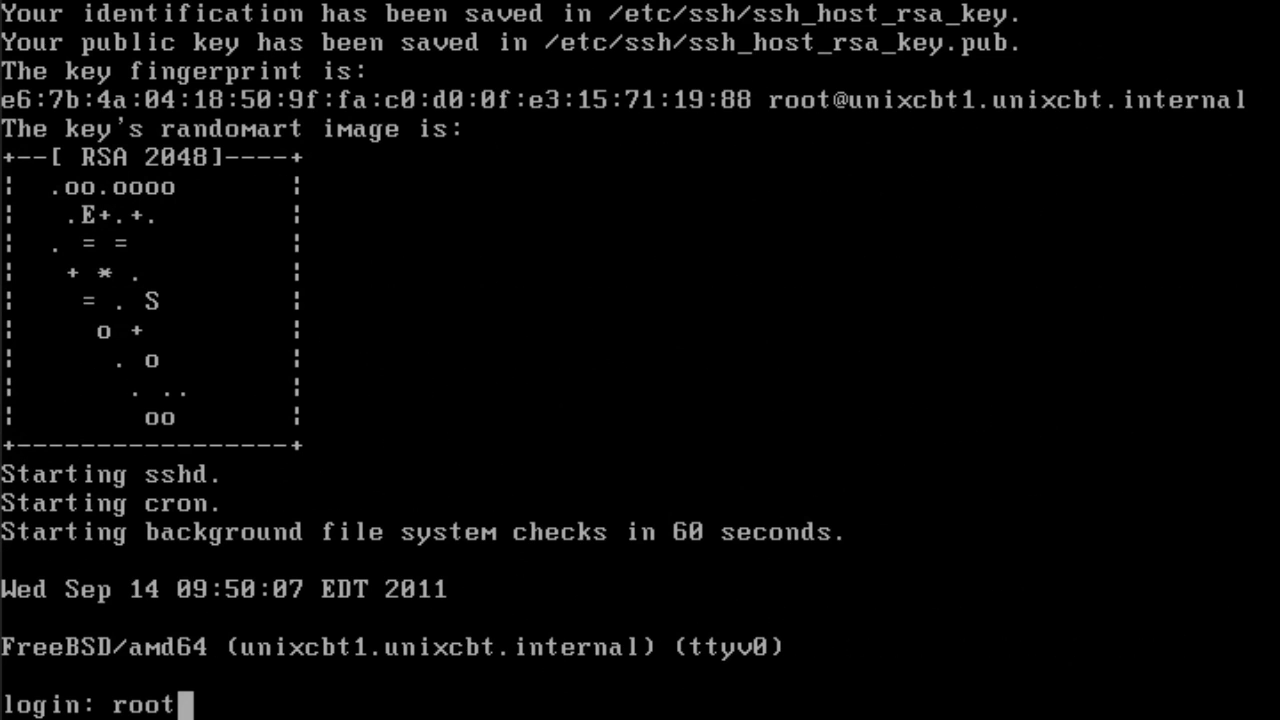
key(Return)
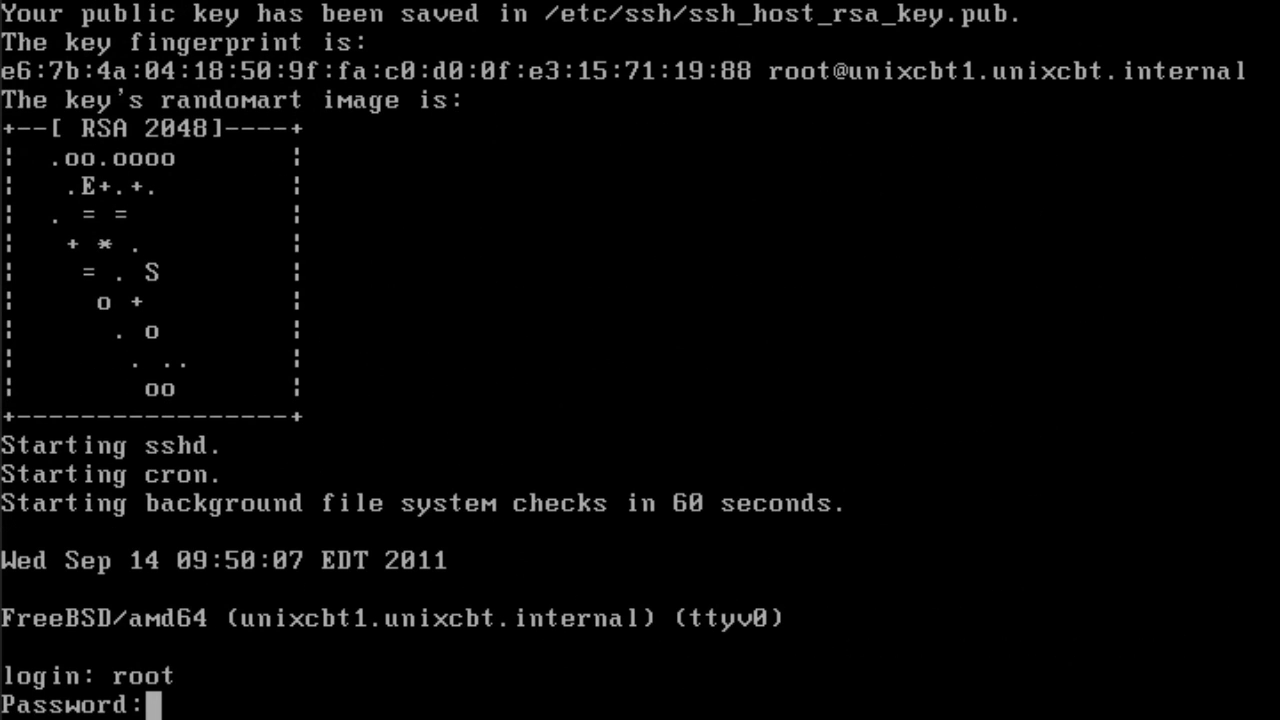
key(Return)
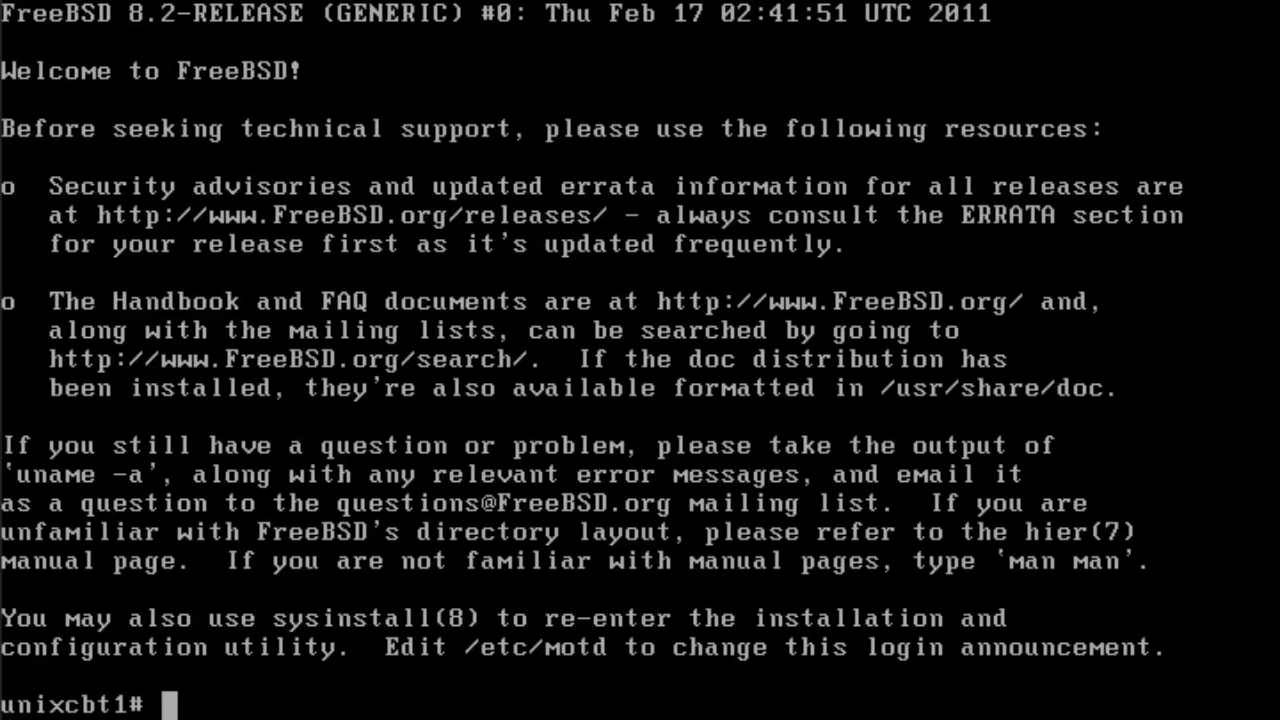
- Clear the screen and run ifconfig to show the network interface settings
text(clear)
key(Return)
text(ifconfig)
key(Return)
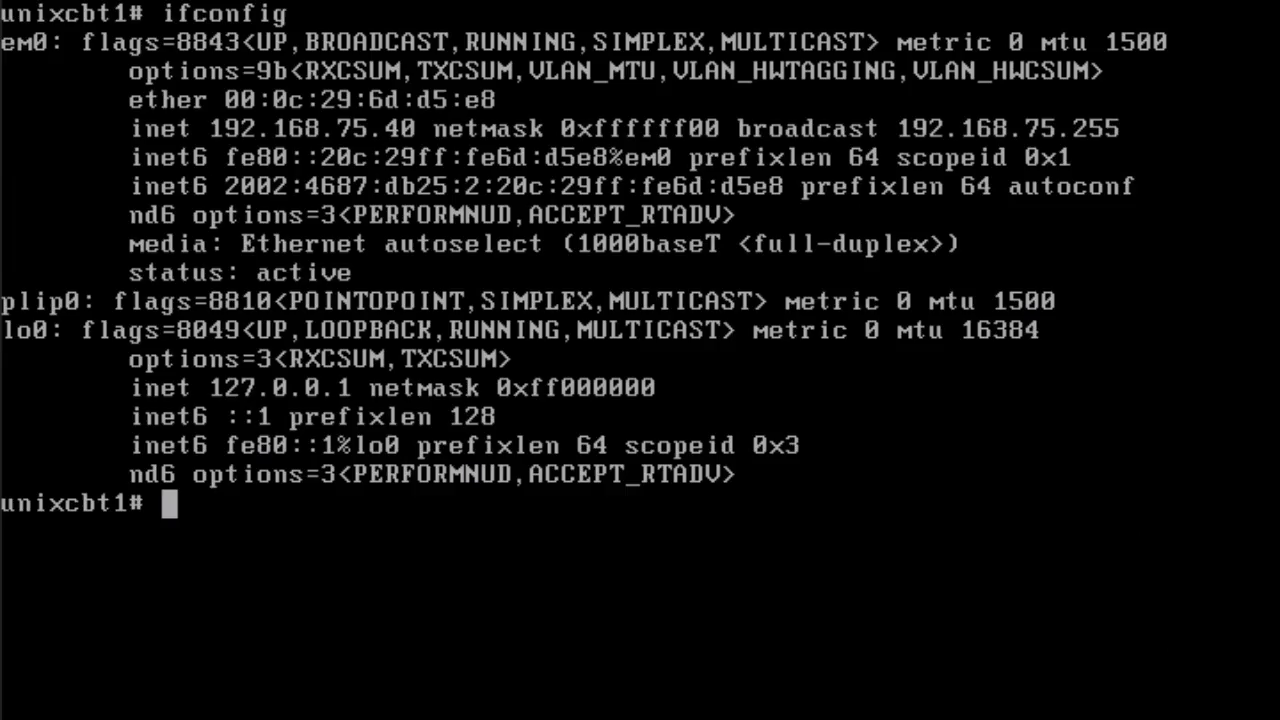
- Clear the screen again and run df -h to list disk usage of all filesystems
text(clear)
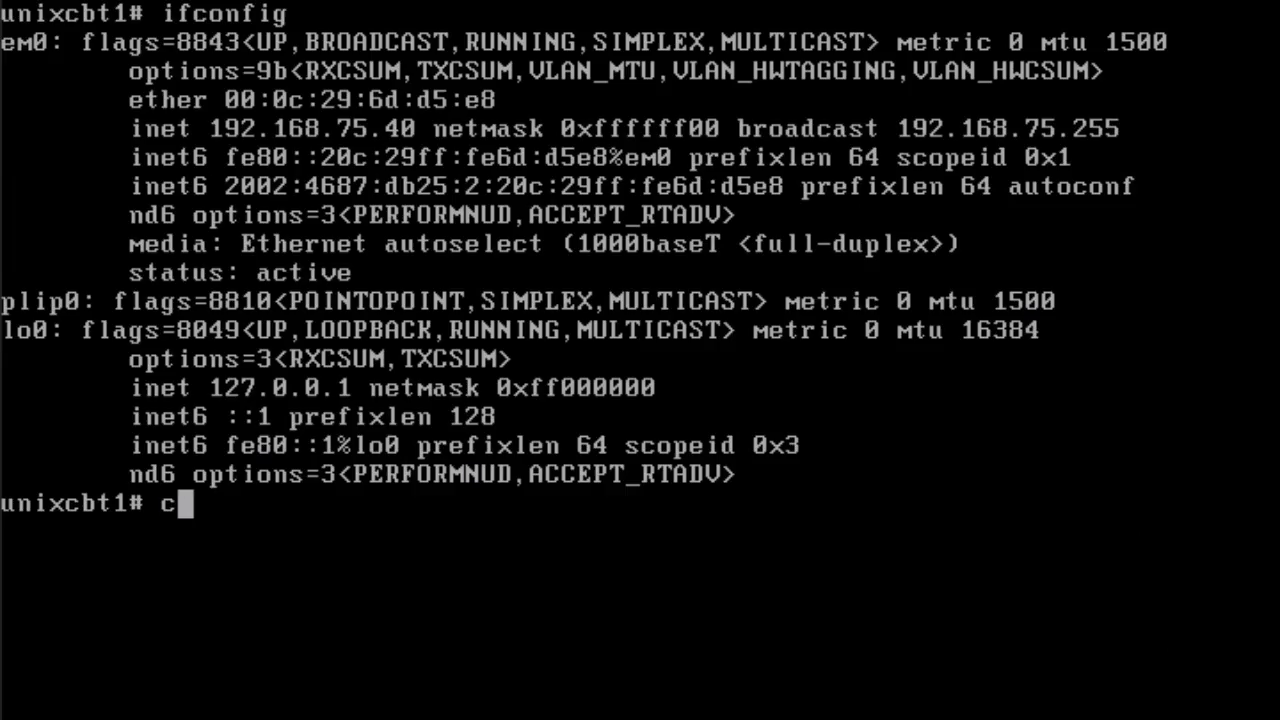
key(Return)
text(fdf)
key(BackSpace)
key(BackSpace)
key(BackSpace)
key(BackSpace)
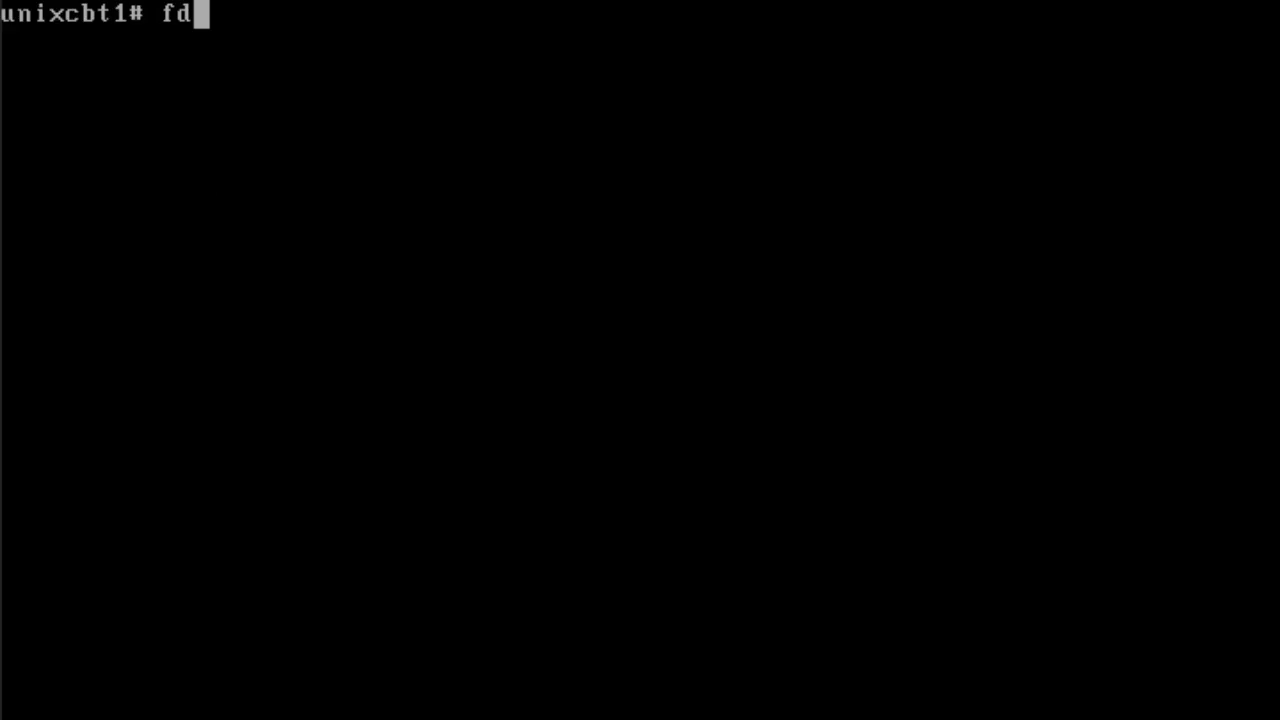
text(df -h)
key(Return)
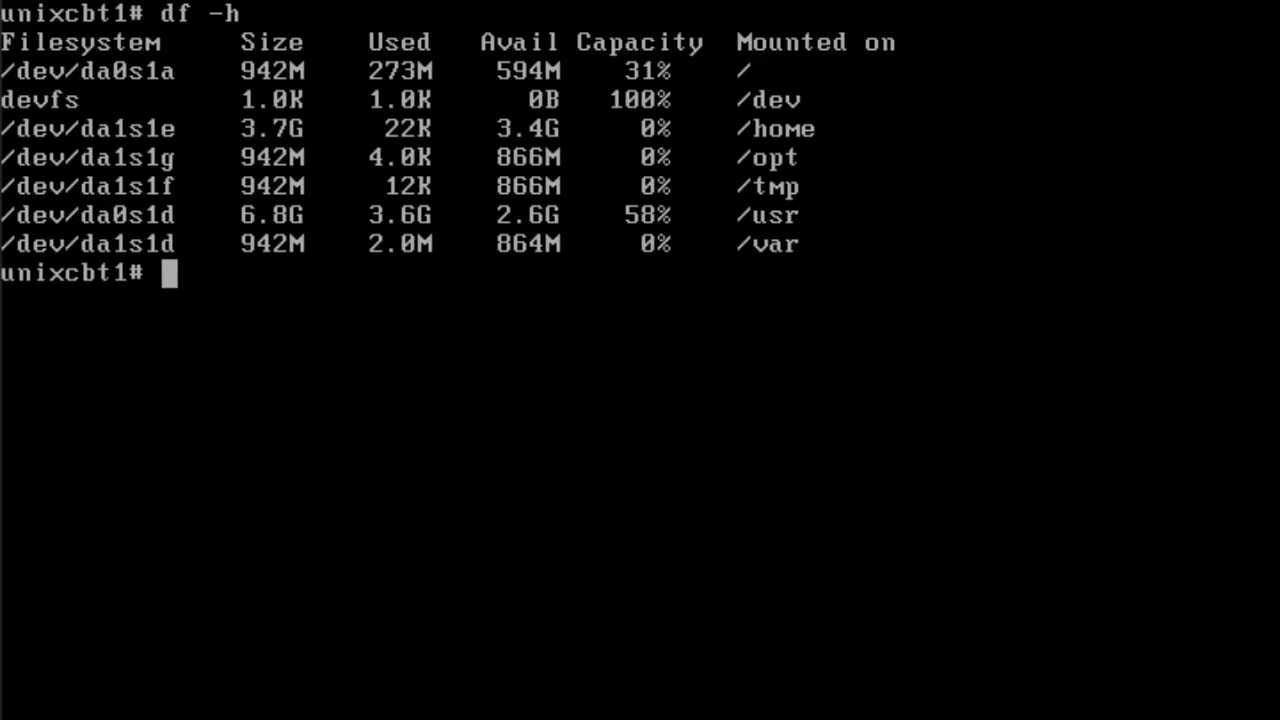
- Ping 192.168.75.1 twice successfully, then ping 192.168.75.101 and stop it after no replies
text(ping -c 2 192)
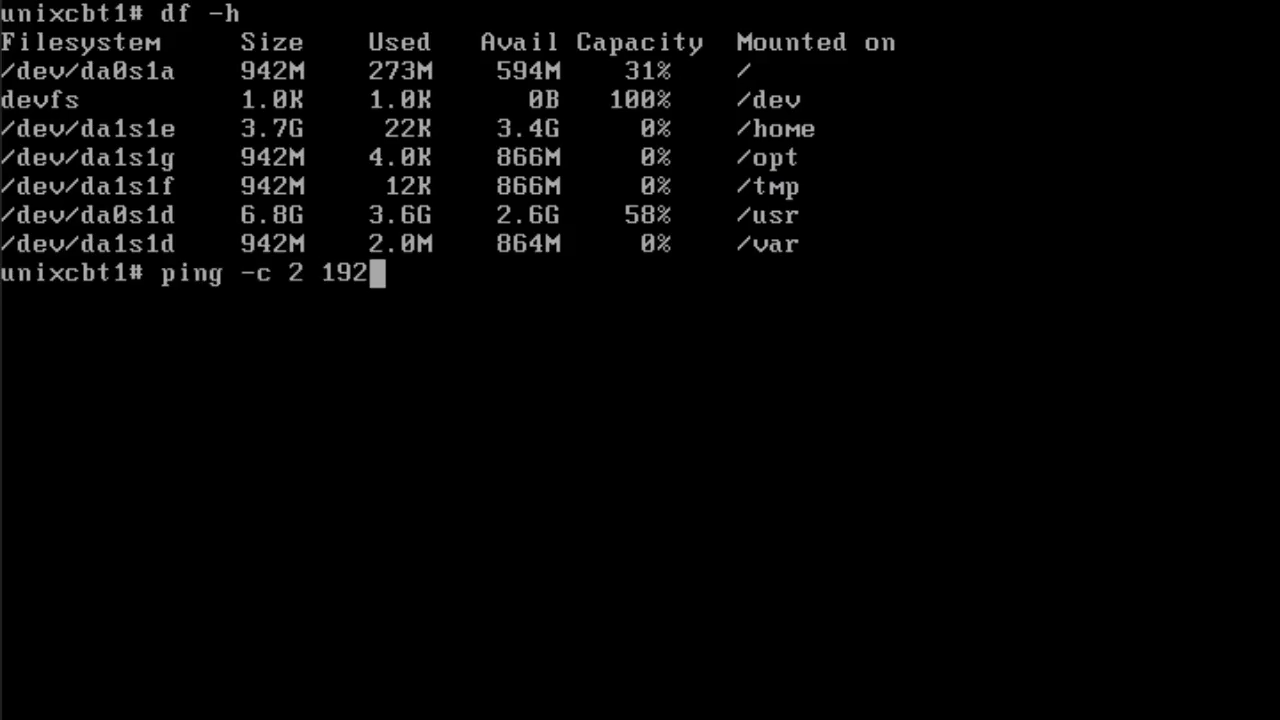
text(.168.75.)
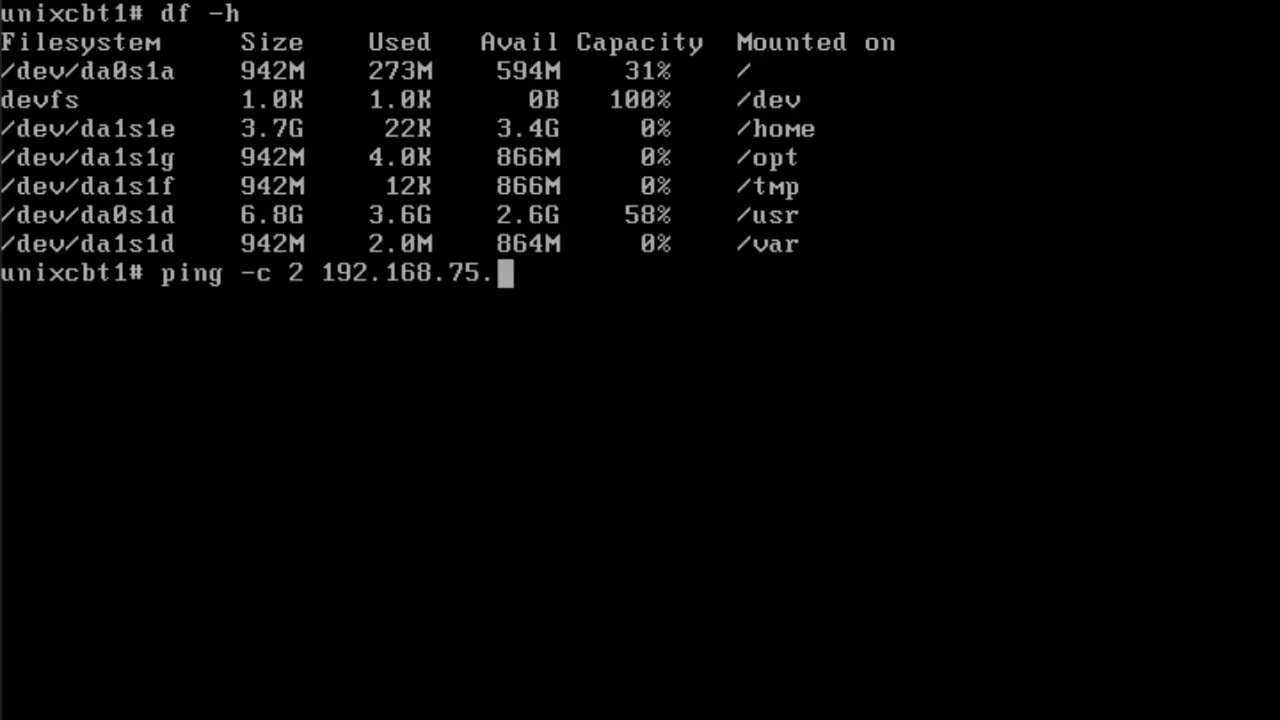
text(1)
key(Return)
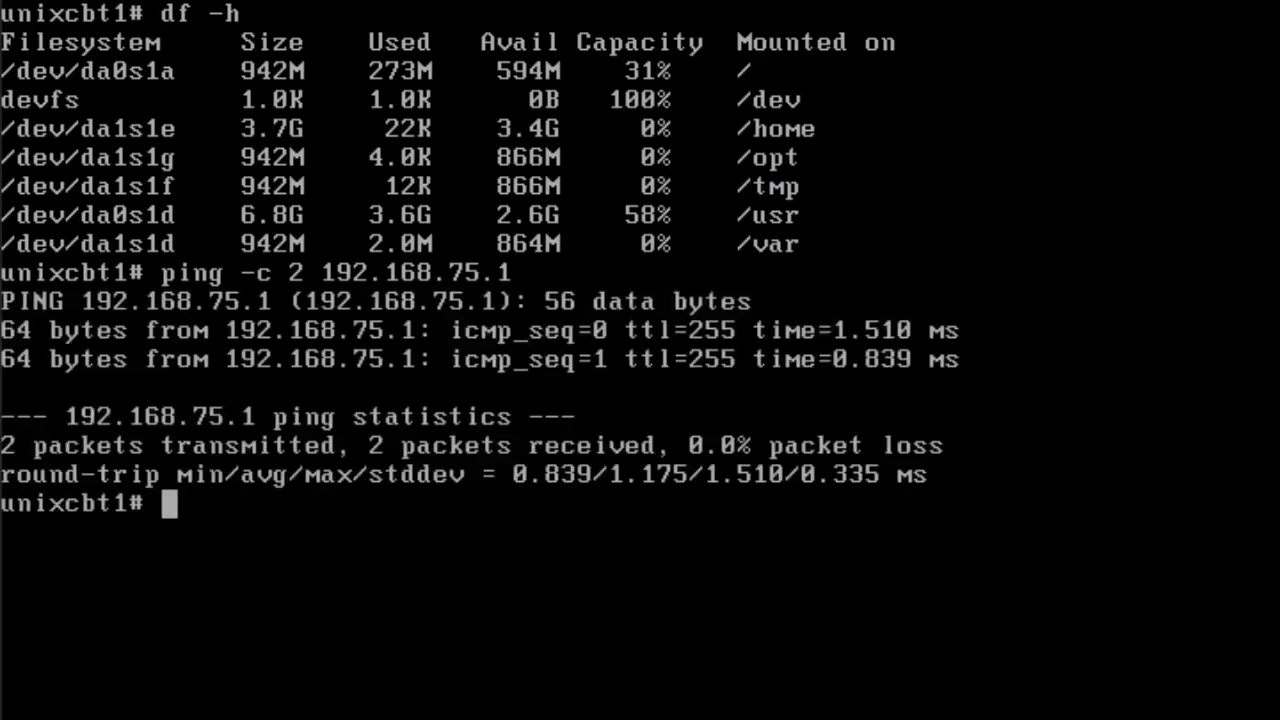
key(Return)
key(Up)
text(01)
key(Return)
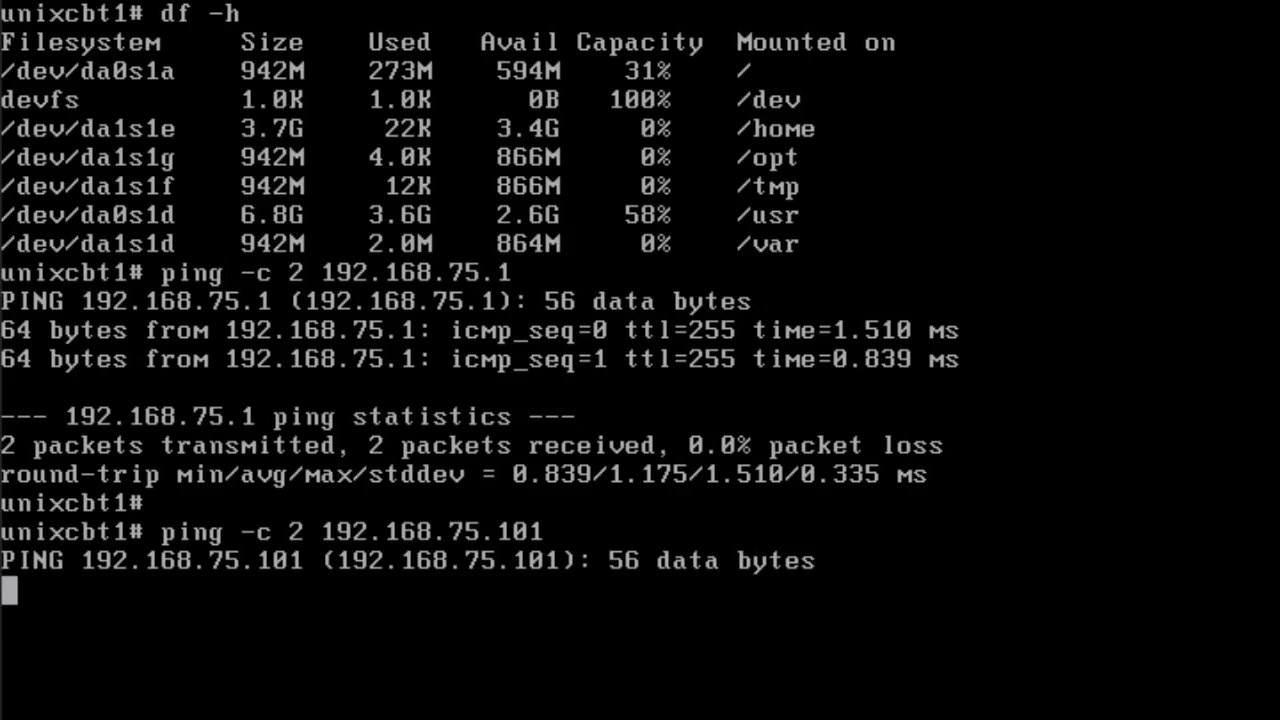
key(ctrl+c)
- Ping 192.168.75.23, stop it with Ctrl+C after total packet loss, and clear the screen
key(Up)
key(BackSpace)
key(BackSpace)
key(BackSpace)
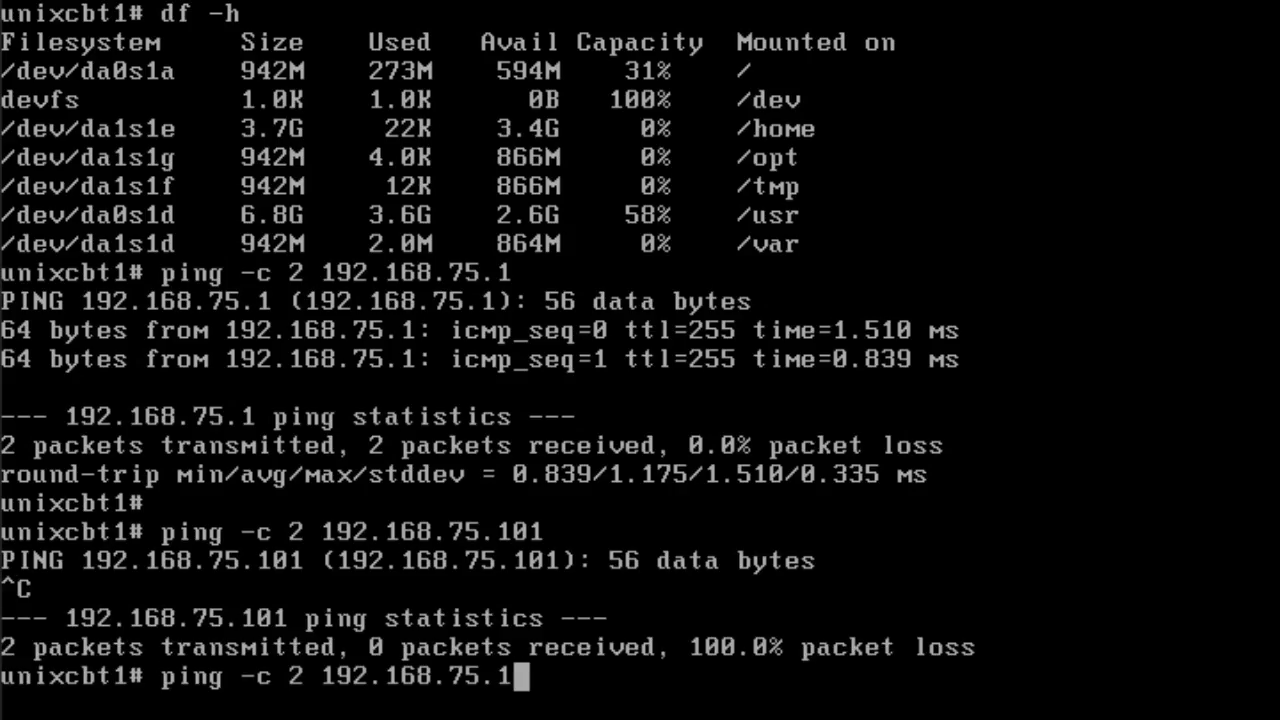
text(23)
key(Return)
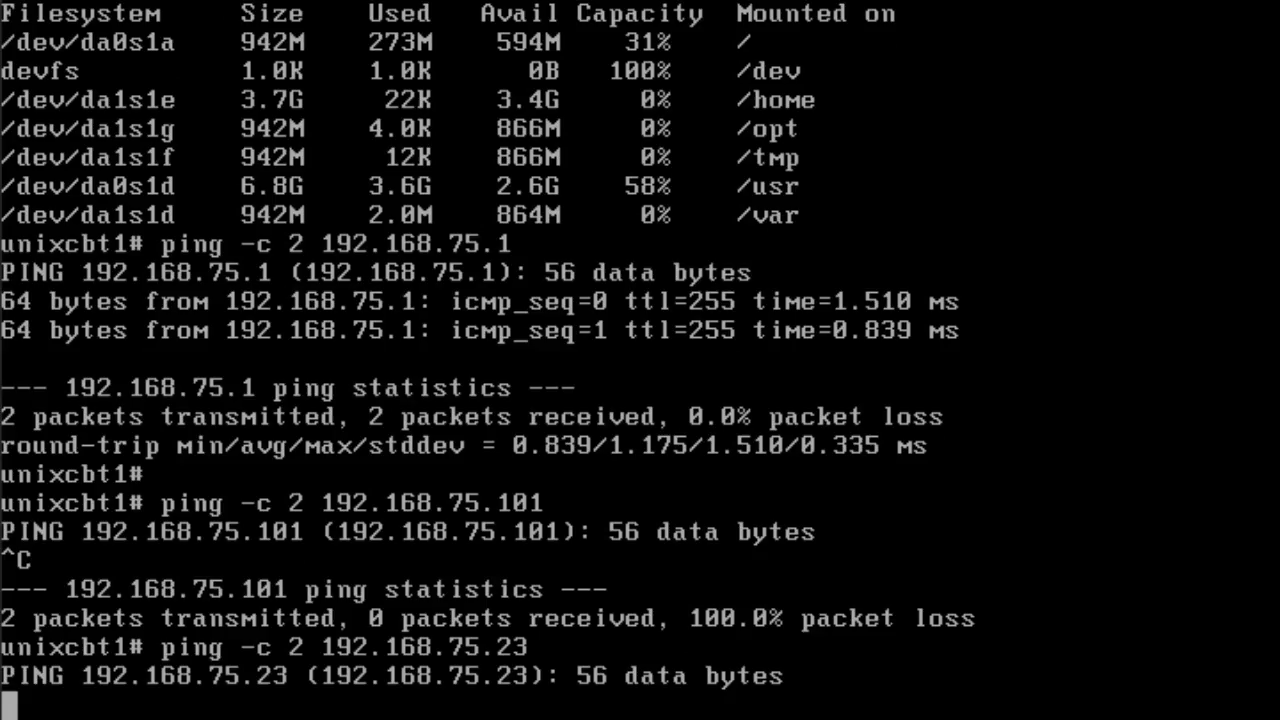
key(ctrl+c)
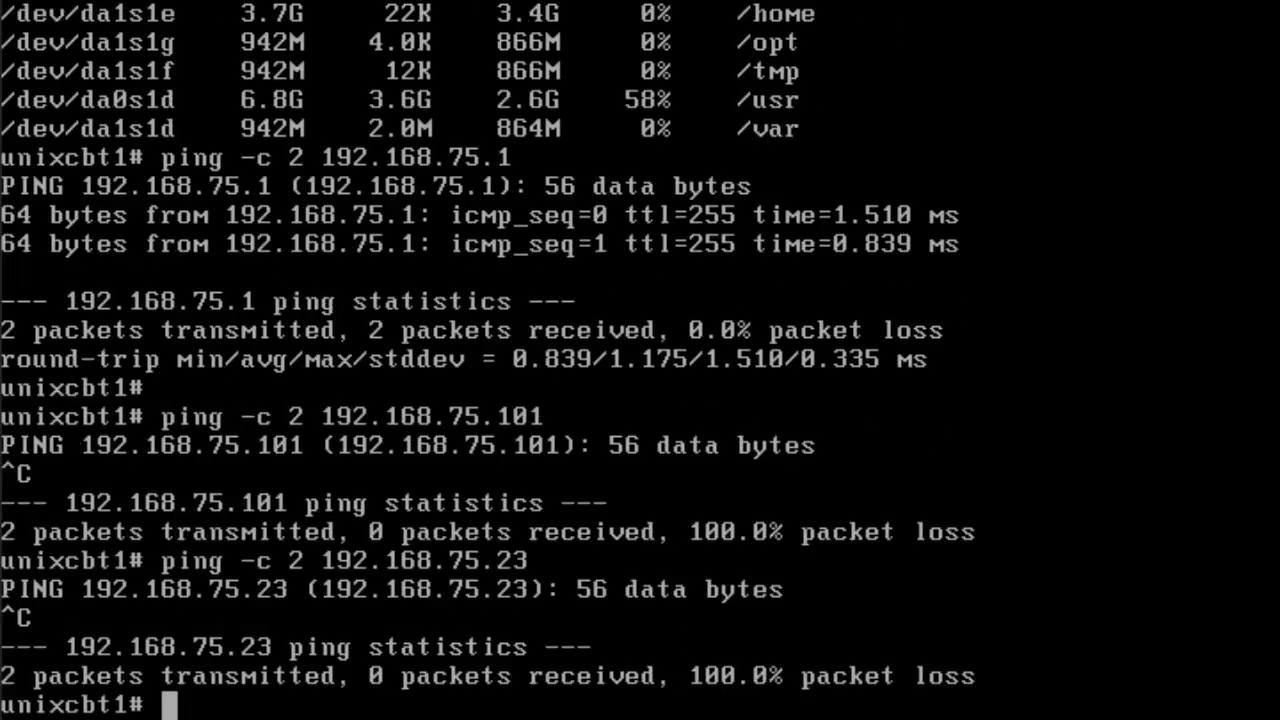
text(clear)
key(Return)
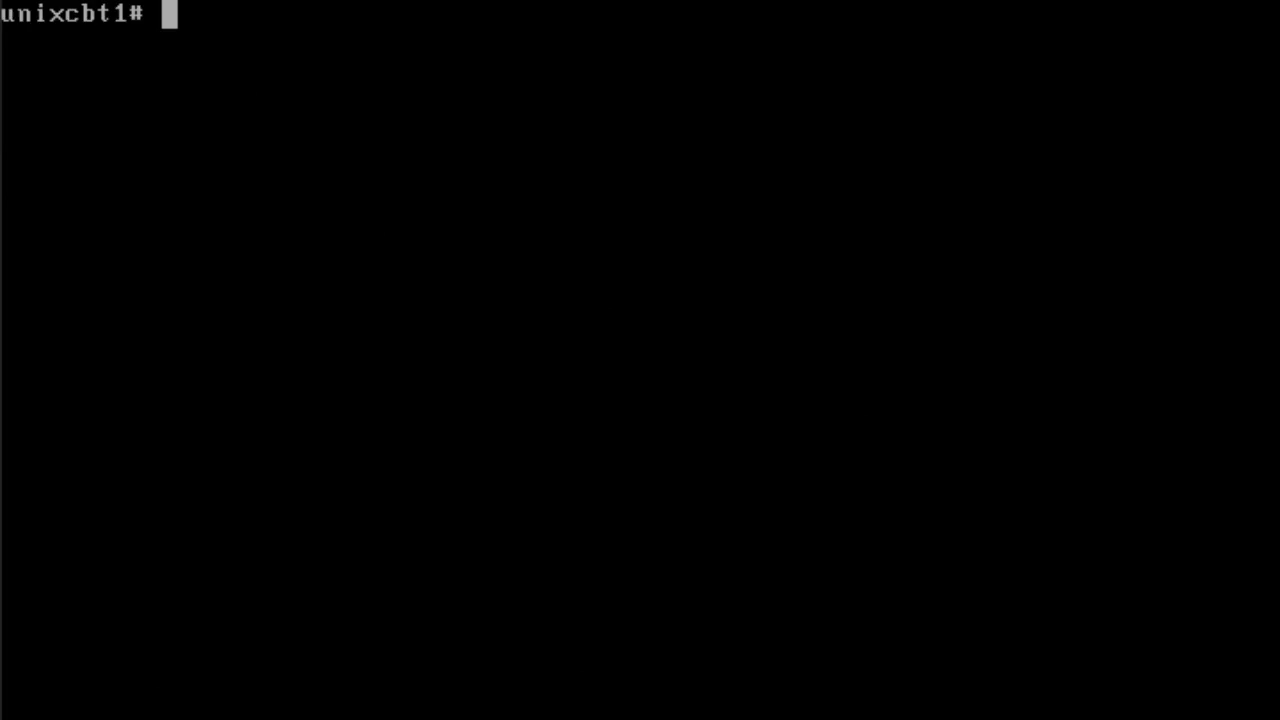
- List all running processes with ps -aux, then log root out with exit
text(ps -aux)
key(Return)
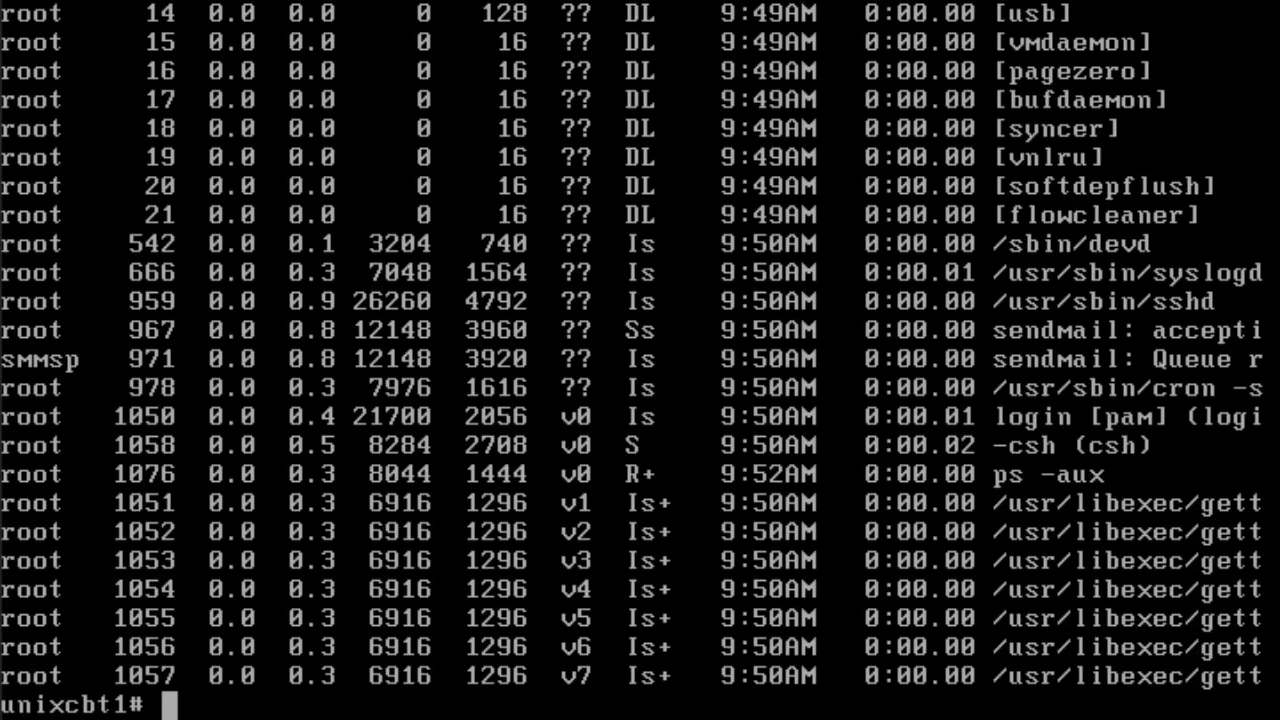
text(exit)
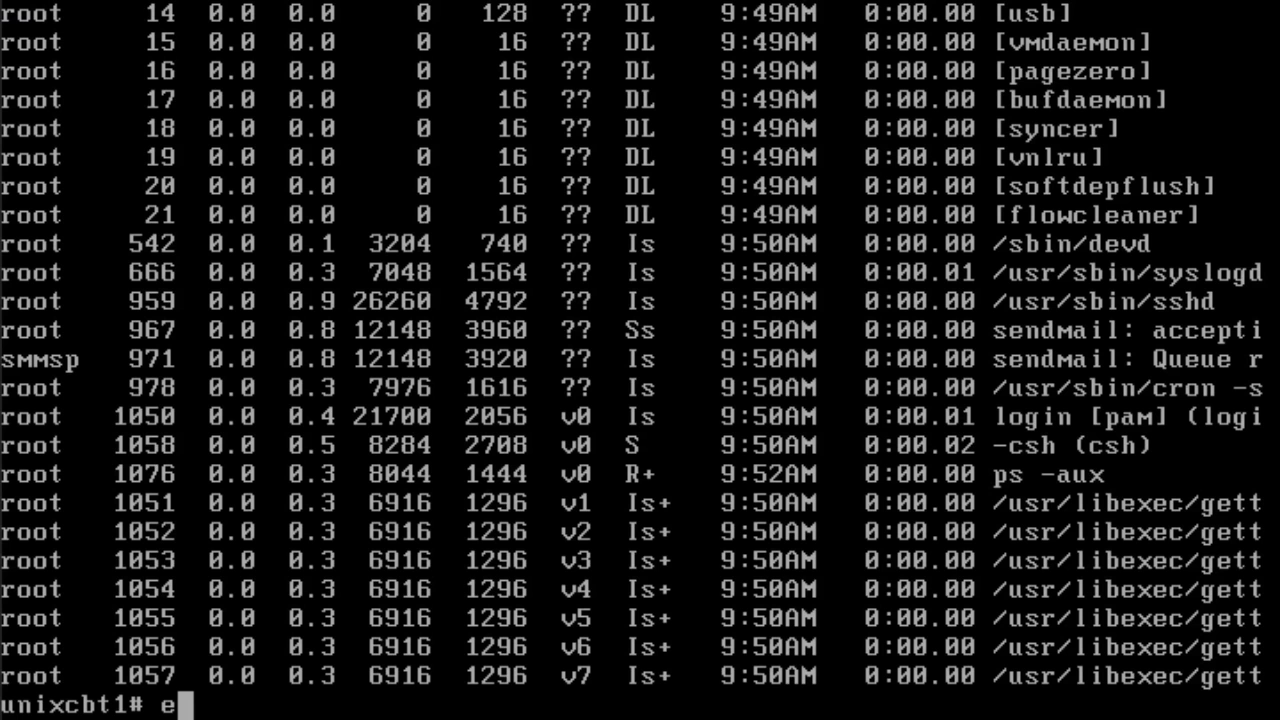
key(Return)
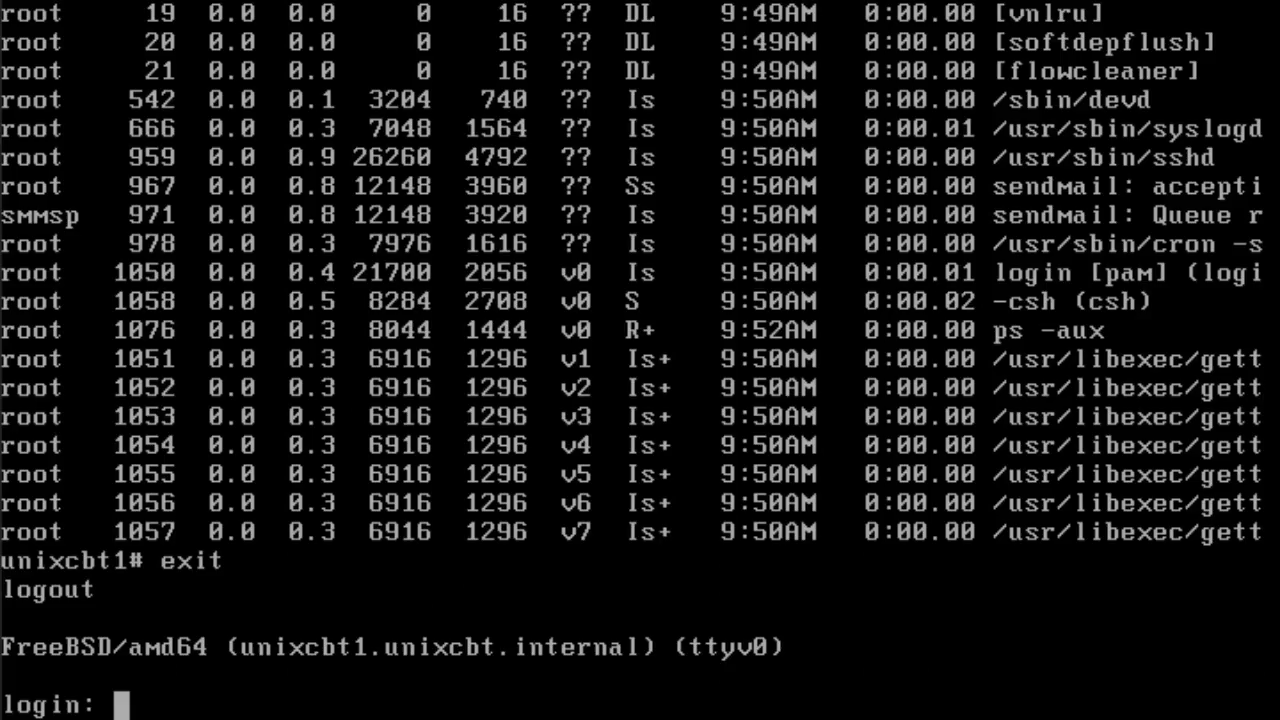
key(alt+F2)
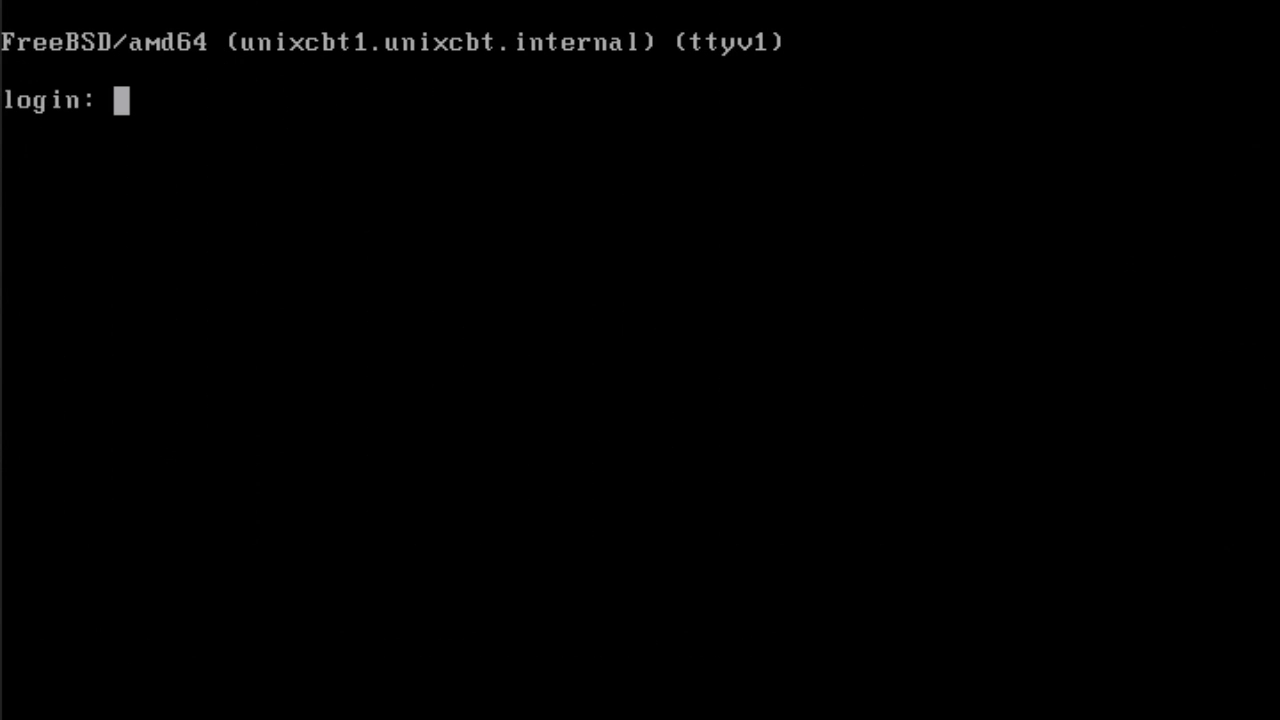
key(alt+F7)
key(alt+F8)
key(alt+F7)
key(alt+F8)
key(alt+F7)
key(alt+F8)
key(alt+F7)
key(alt+F5)
key(alt+F4)
key(alt+F3)
key(alt+F2)
key(alt+F1)
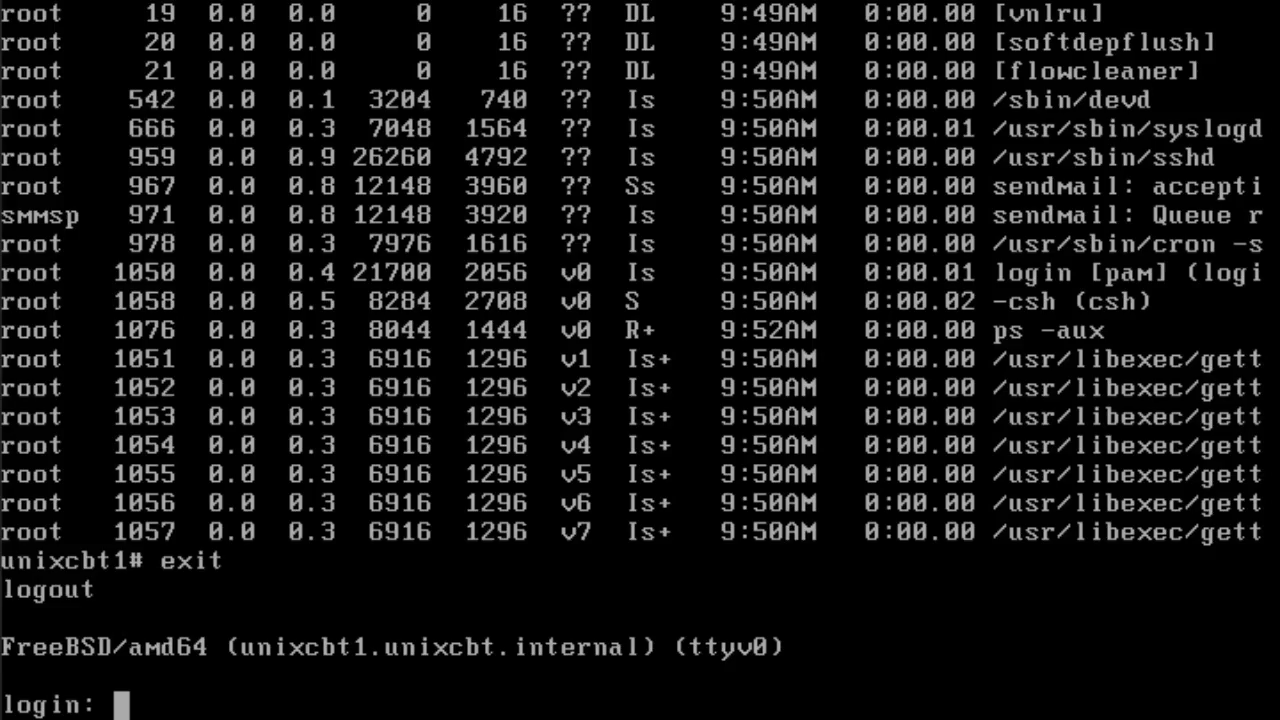